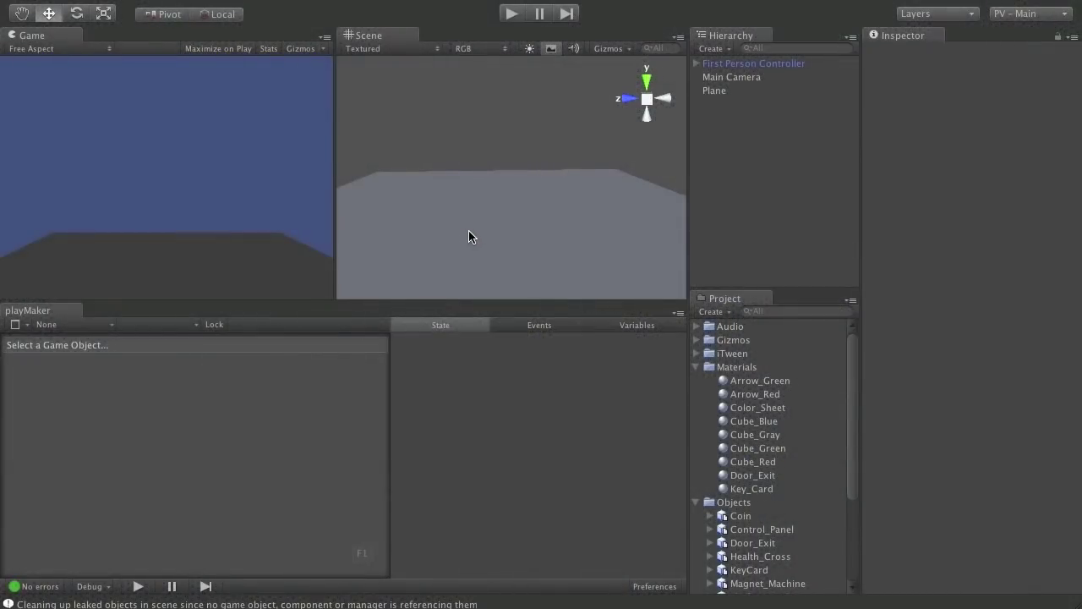
Add the Vase model from the Objects folder to the scene
right_click_drag(524, 191, 553, 177)
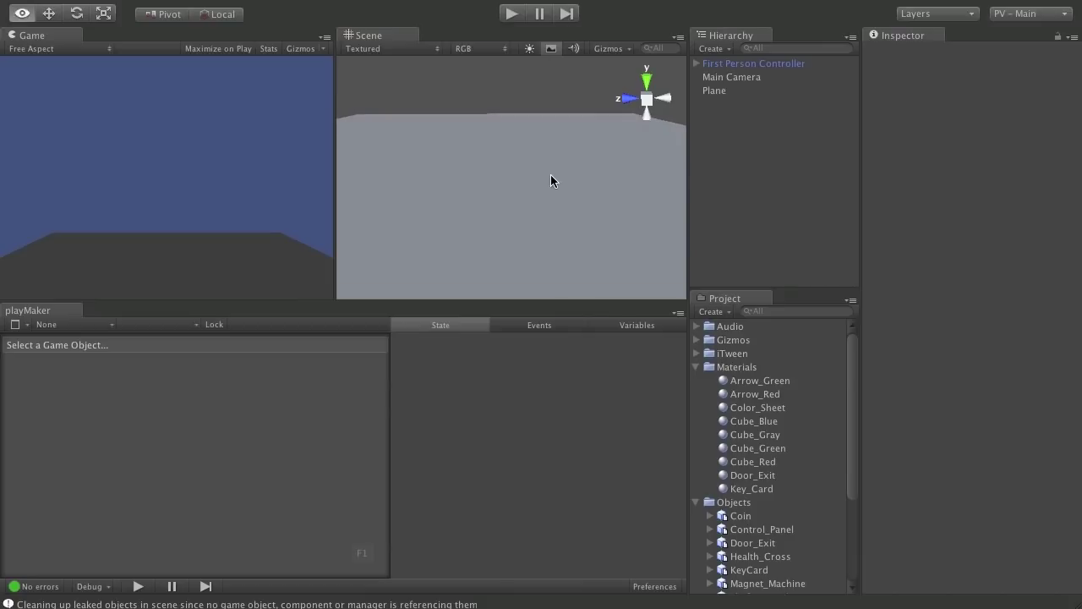
left_click(479, 188)
right_click_drag(616, 167, 644, 163)
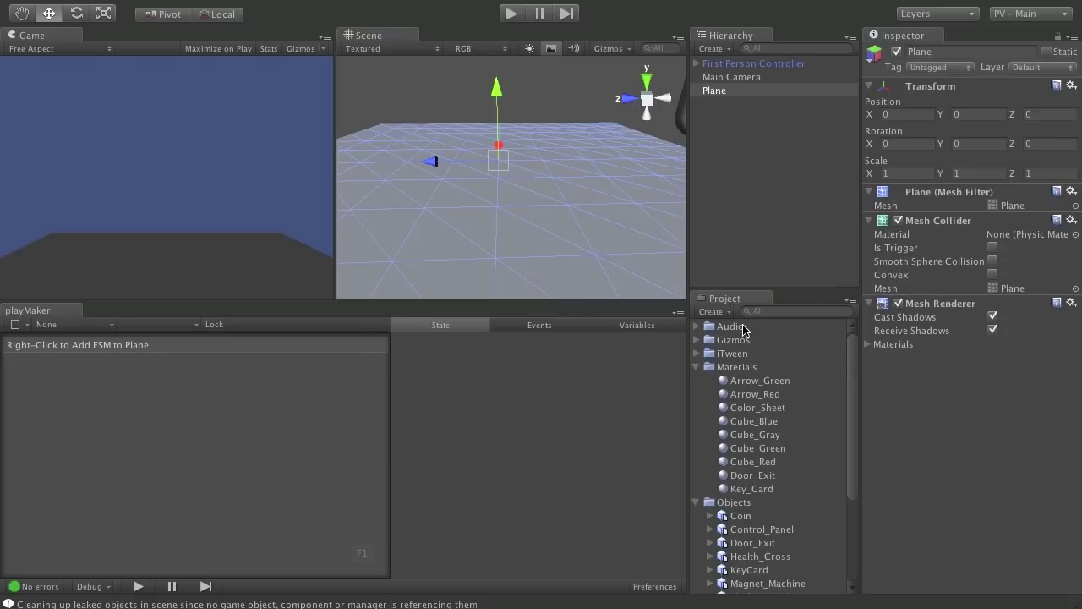
scroll(796, 429, "down", 5)
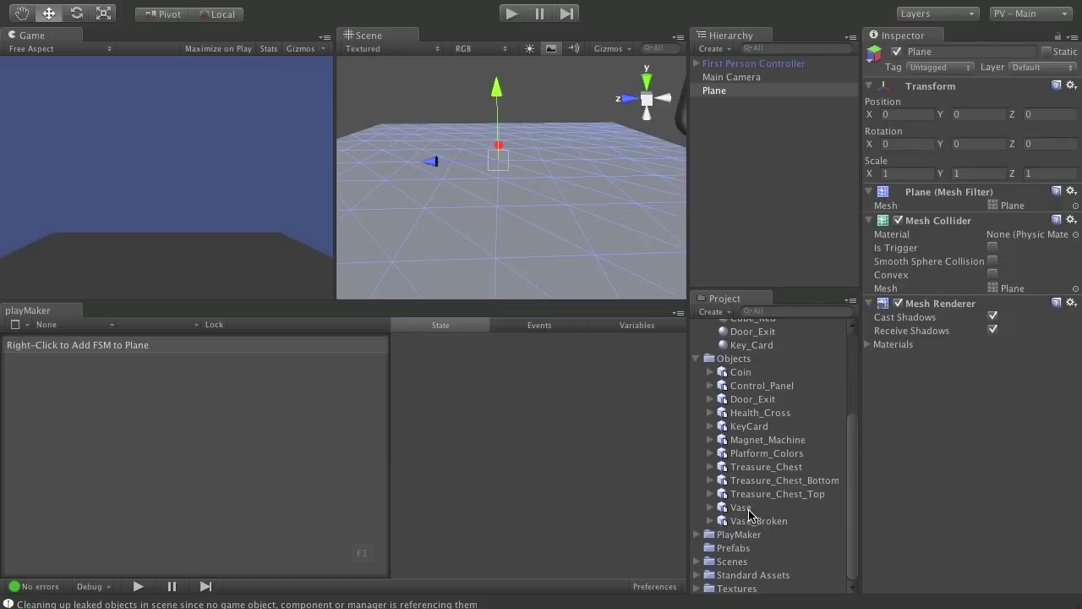
left_click_drag(745, 510, 761, 241)
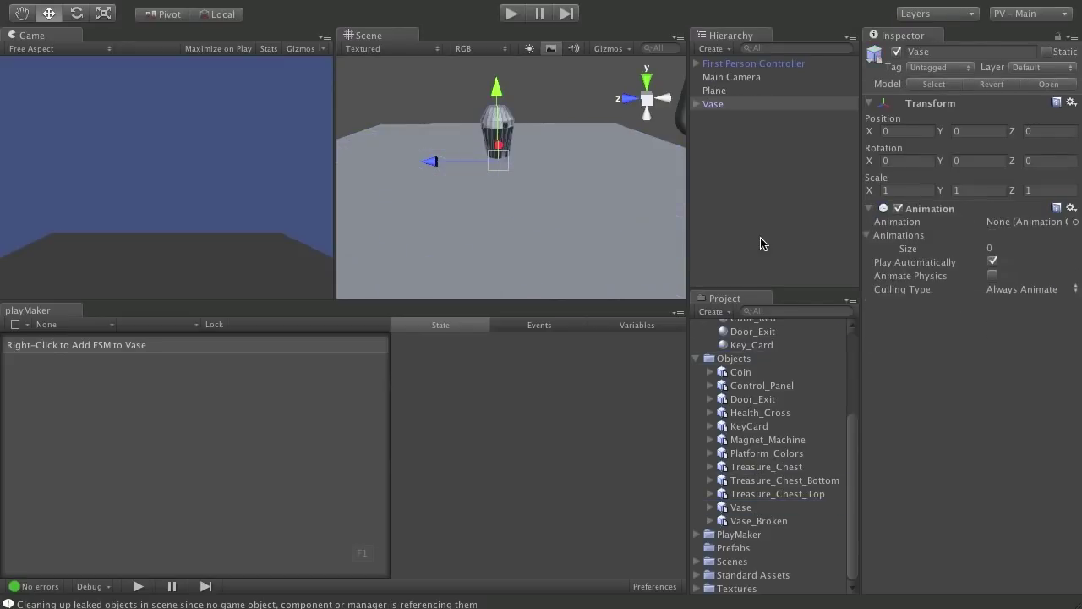
Apply the Color_Sheet material to the Vase's mesh
scroll(811, 372, "up", 4)
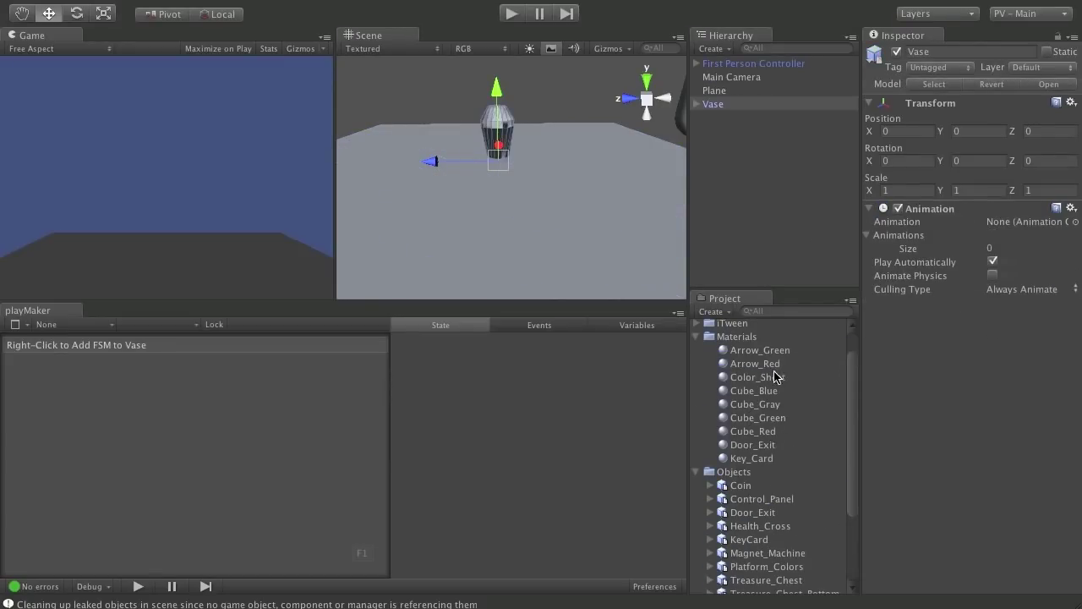
left_click_drag(780, 380, 720, 119)
scroll(575, 179, "up", 3)
Examine the textured vase in the scene from several angles and distances
left_click_drag(499, 224, 608, 155, "alt")
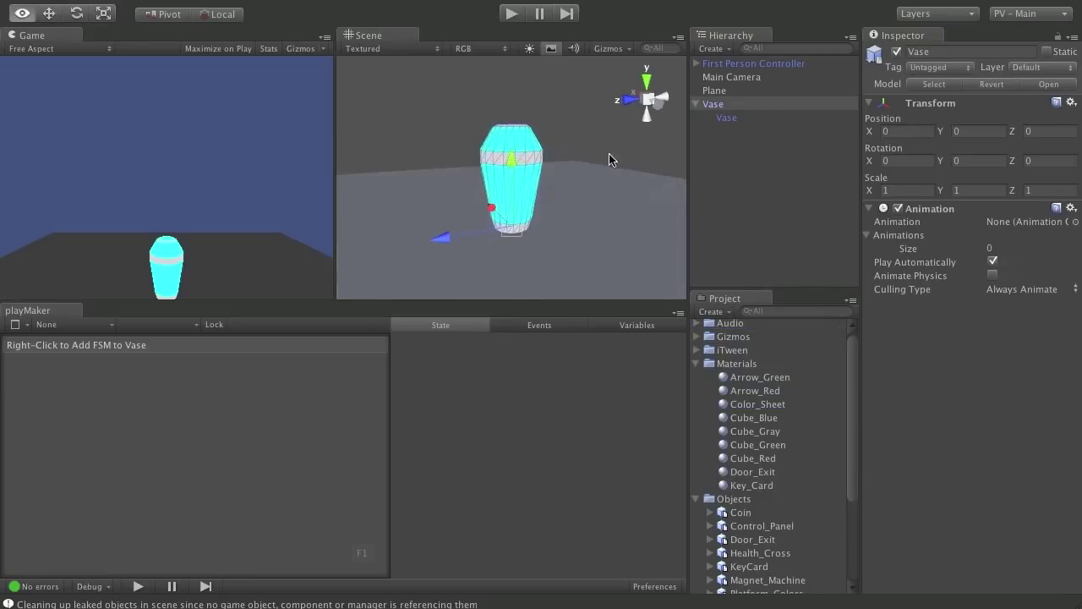
scroll(546, 233, "up", 3, "alt")
left_click_drag(546, 233, 314, 178, "alt")
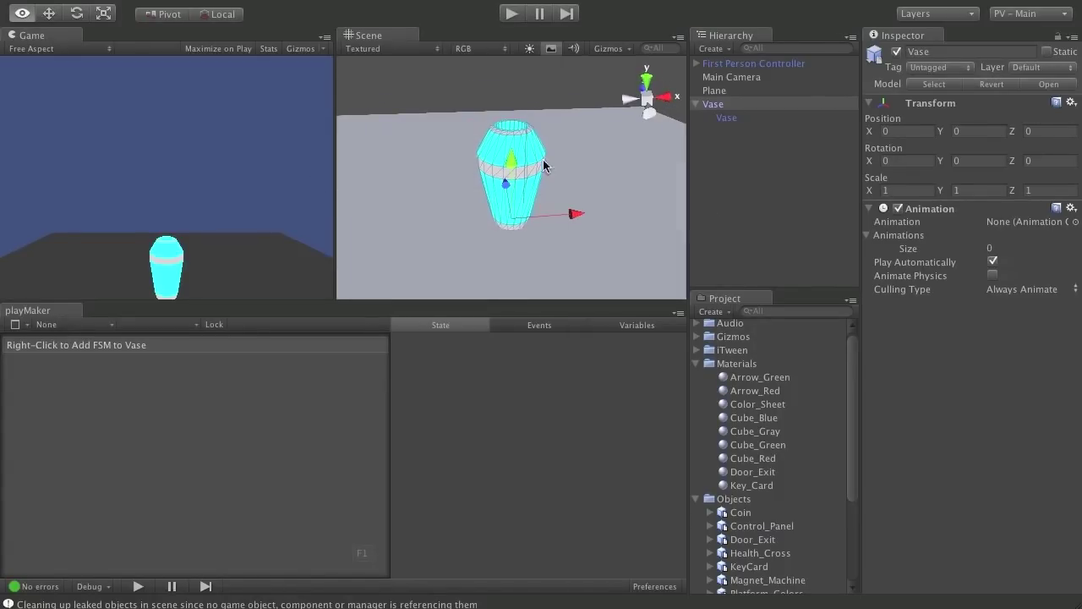
left_click_drag(415, 192, 577, 159, "alt")
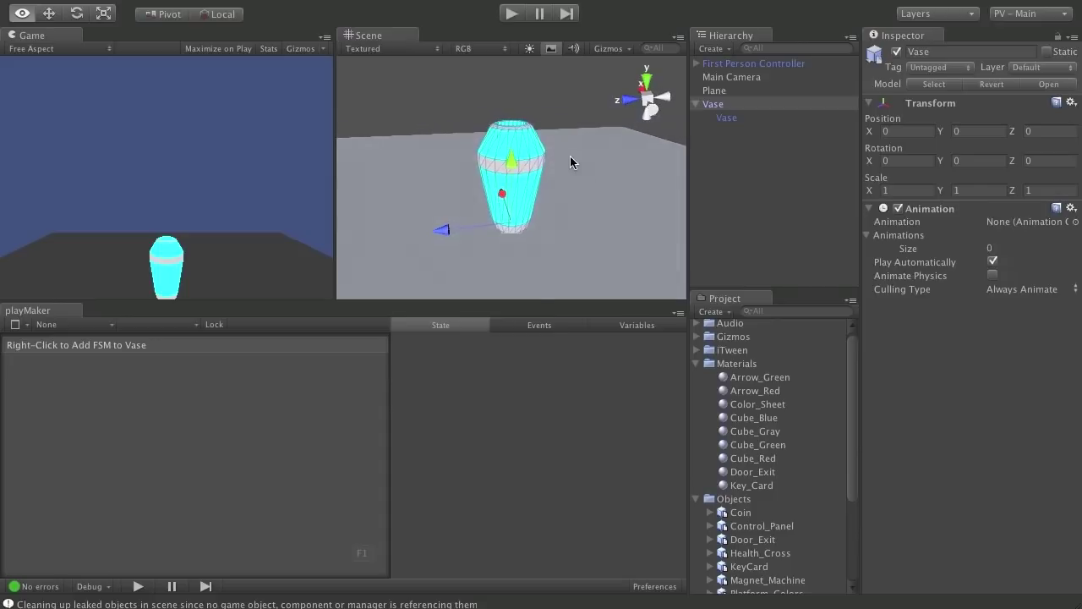
right_click_drag(453, 191, 644, 184, "alt")
left_click_drag(643, 183, 537, 212, "alt")
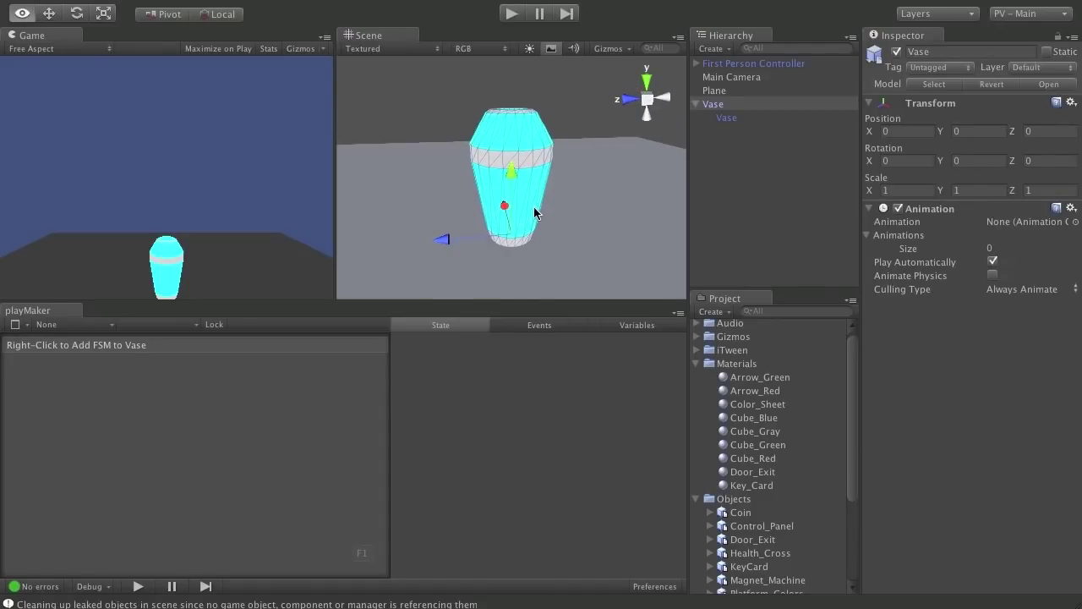
scroll(515, 175, "down", 2)
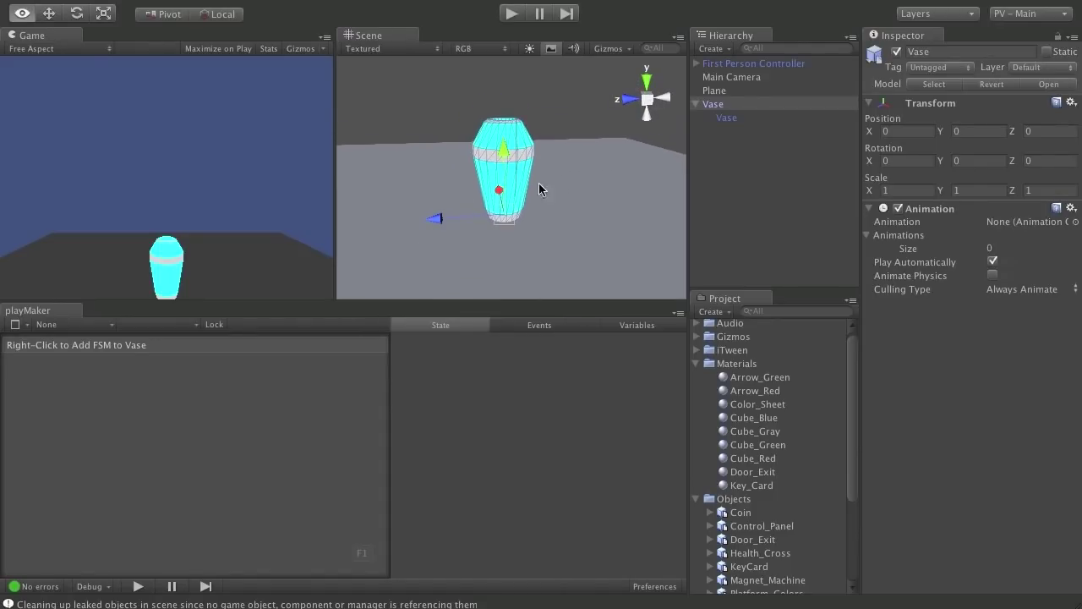
scroll(563, 181, "up", 2)
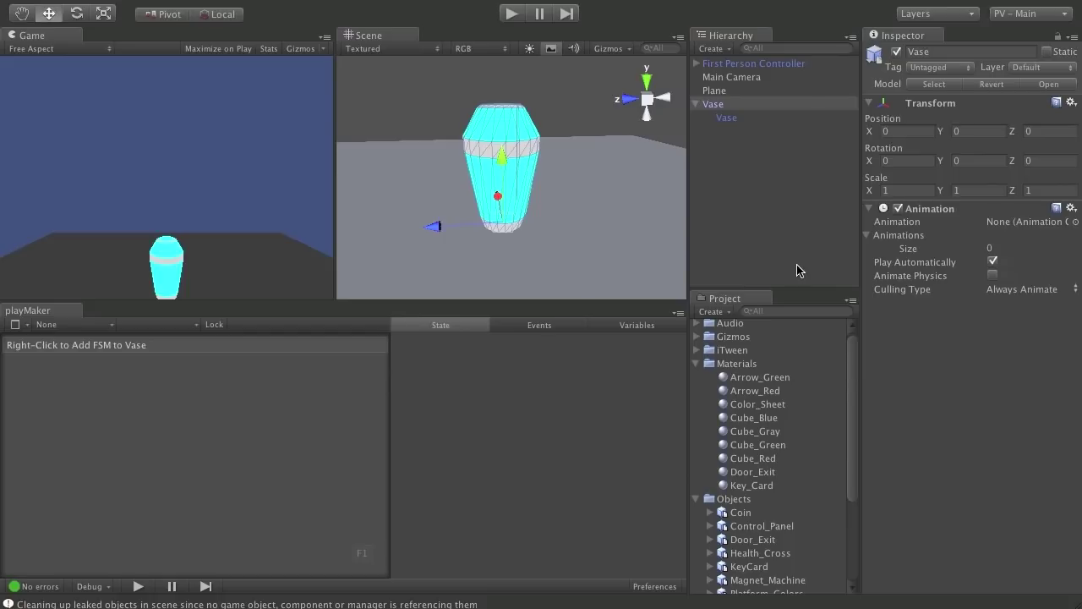
Add the Vase_Broken model to the scene and apply the Color_Sheet material to its mesh
scroll(778, 364, "down", 5)
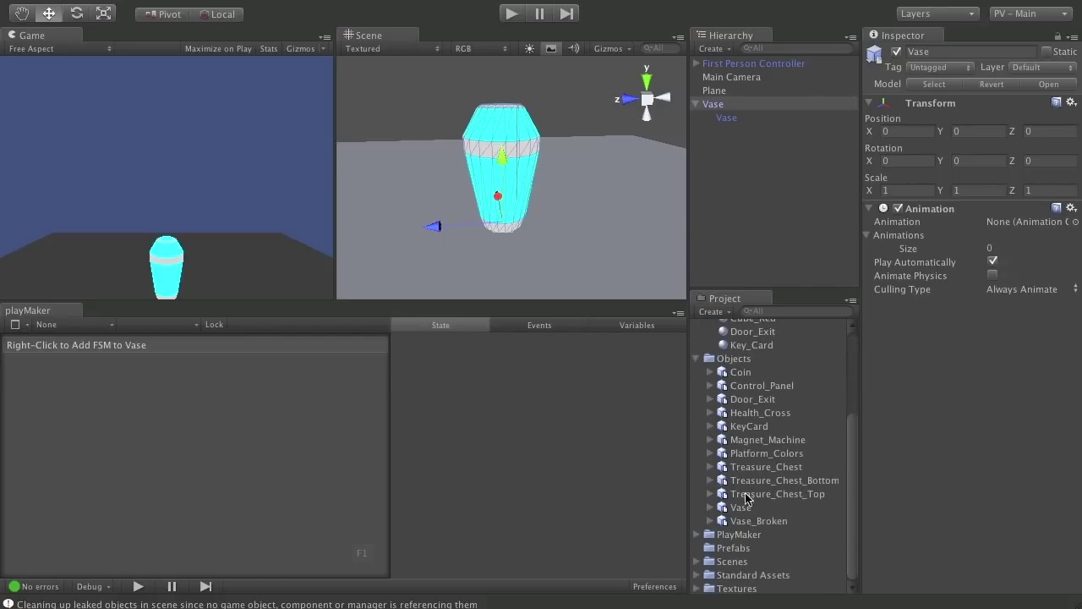
left_click_drag(752, 523, 738, 223)
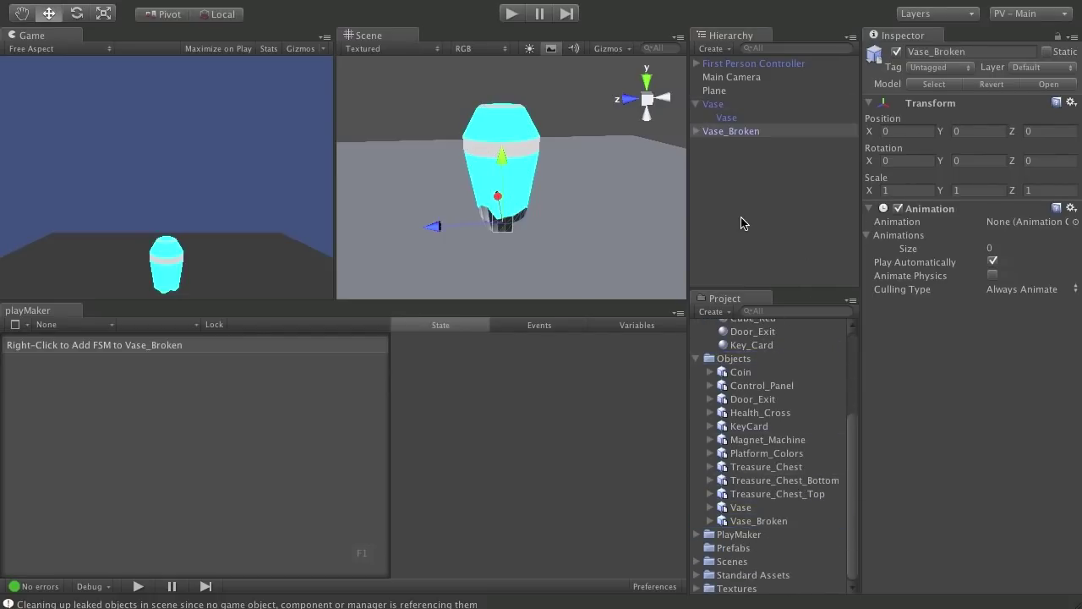
scroll(790, 404, "up", 5)
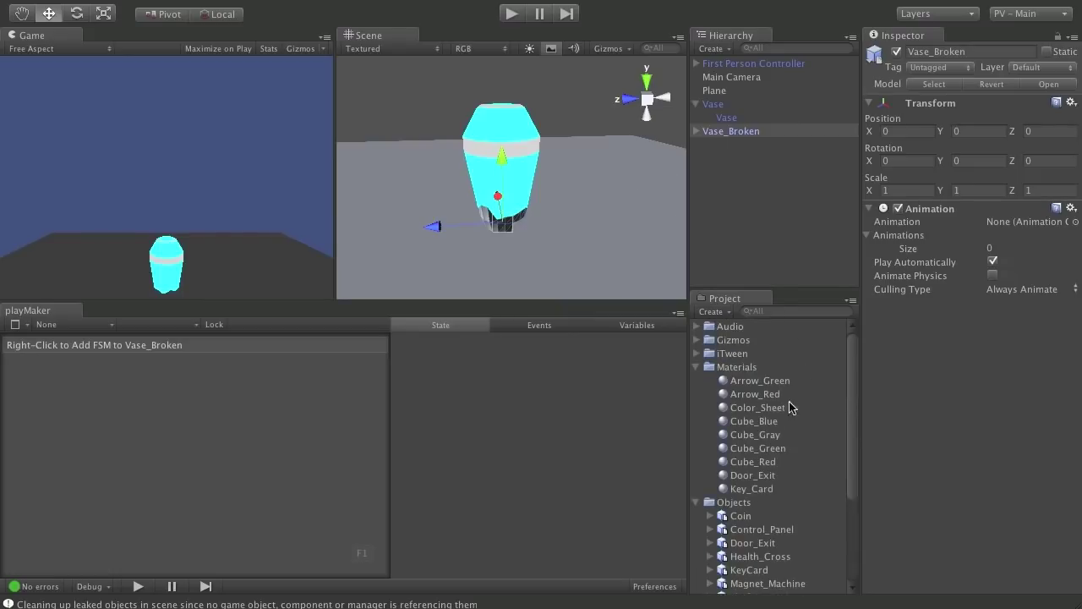
left_click_drag(770, 411, 744, 144)
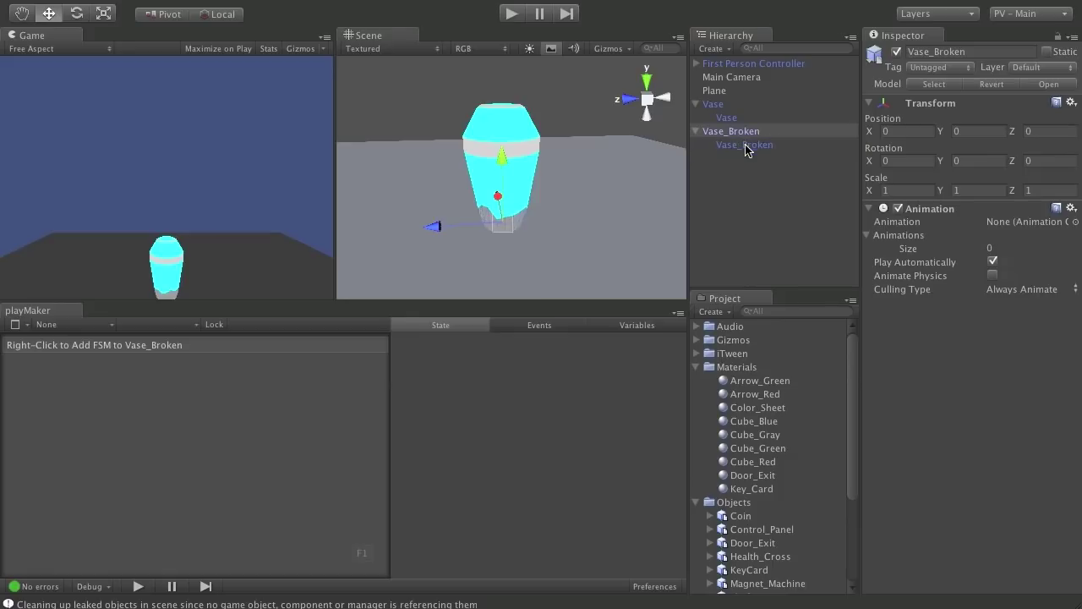
key("f")
Delete the intact Vase to view the broken vase on its own, and undo the deletion
left_click(719, 106)
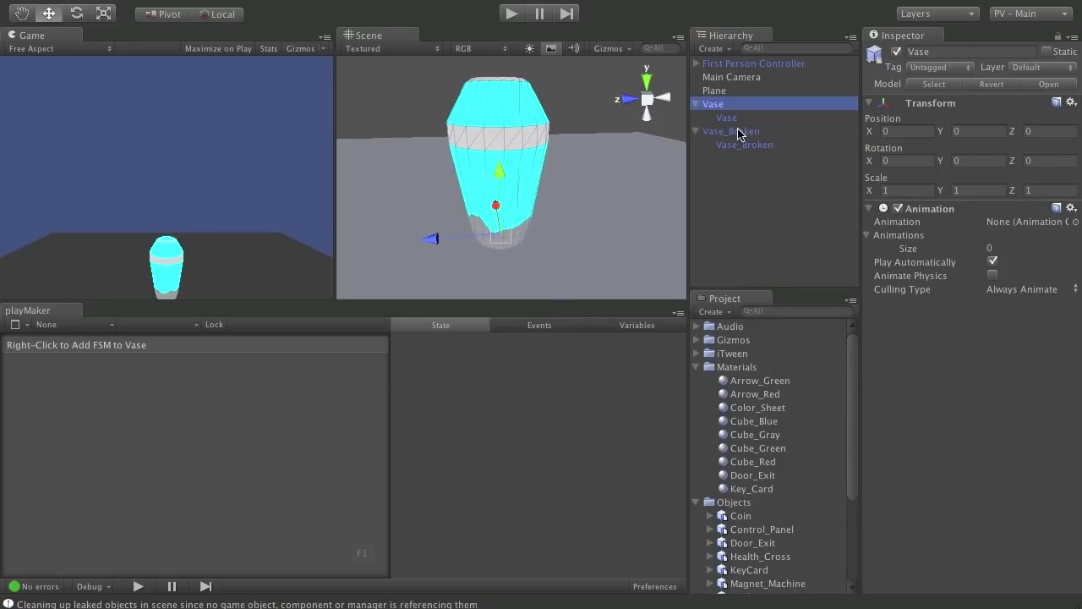
key("Delete")
left_click(496, 226)
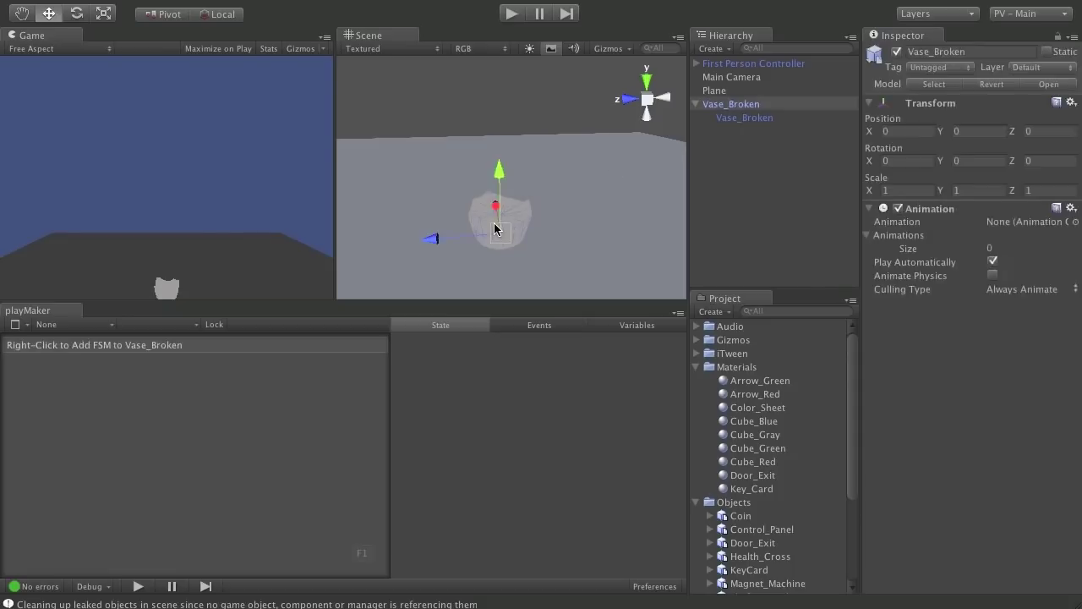
left_click_drag(496, 227, 616, 198, "alt")
left_click(616, 199)
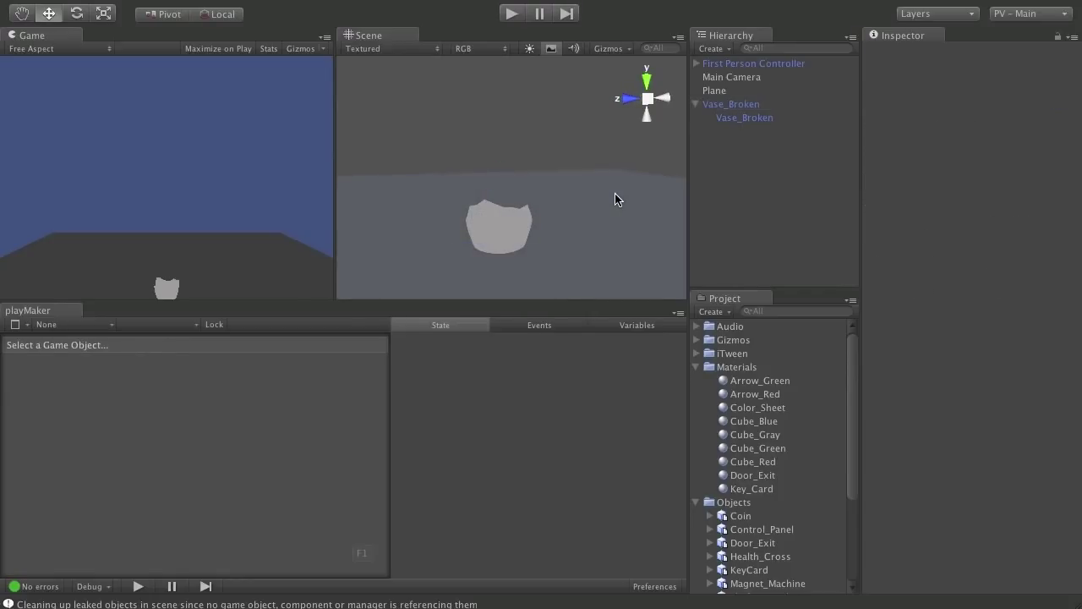
key("super+z")
Compare the placement of Vase and Vase_Broken by selecting each and viewing them from different sides
left_click_drag(495, 193, 587, 211, "alt")
left_click(723, 104)
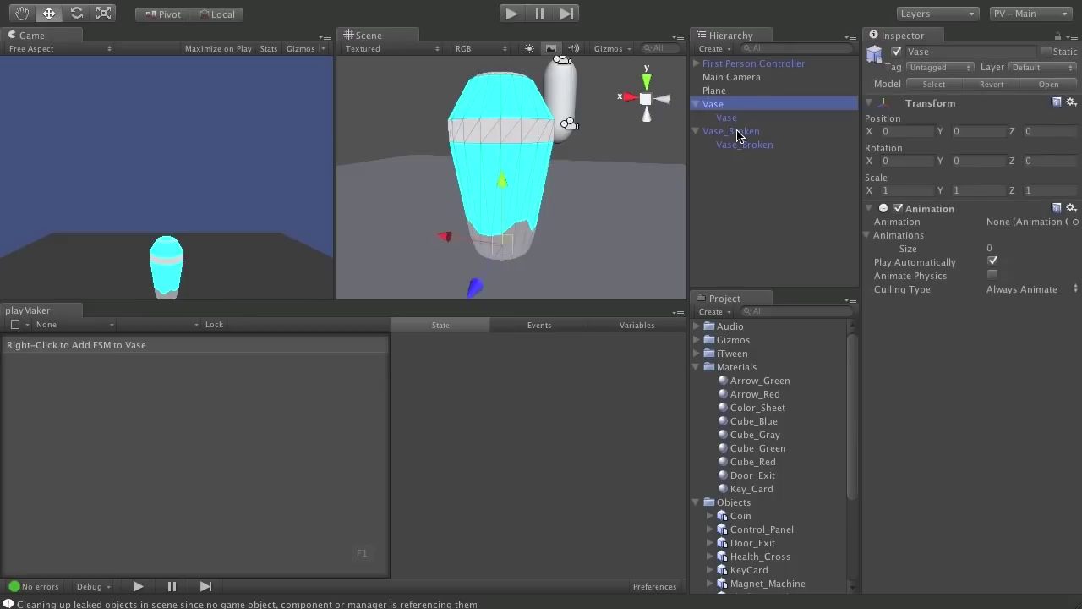
left_click(736, 133)
left_click_drag(622, 178, 525, 174, "alt")
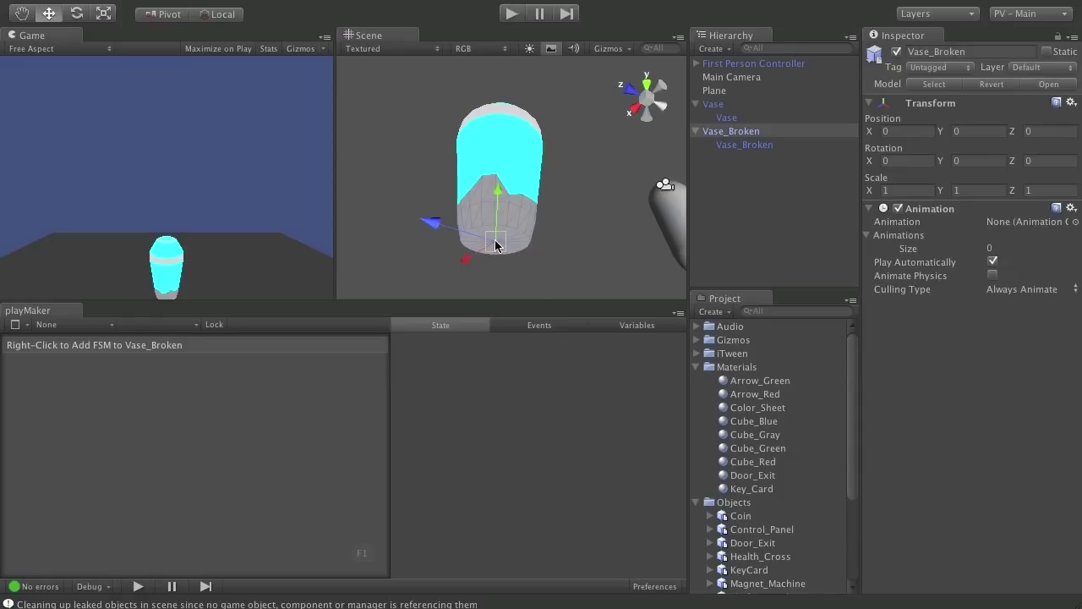
left_click_drag(497, 247, 640, 174, "alt")
left_click(717, 105)
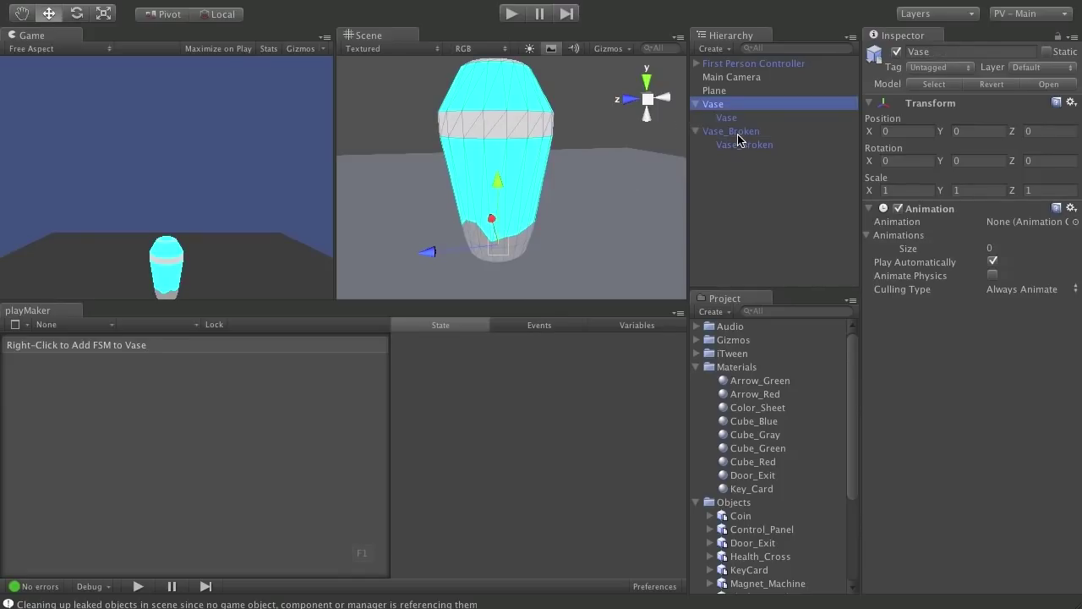
Try shifting Vase_Broken along the Z axis away from the intact vase, and undo the move
left_click(737, 133)
left_click_drag(429, 255, 548, 204)
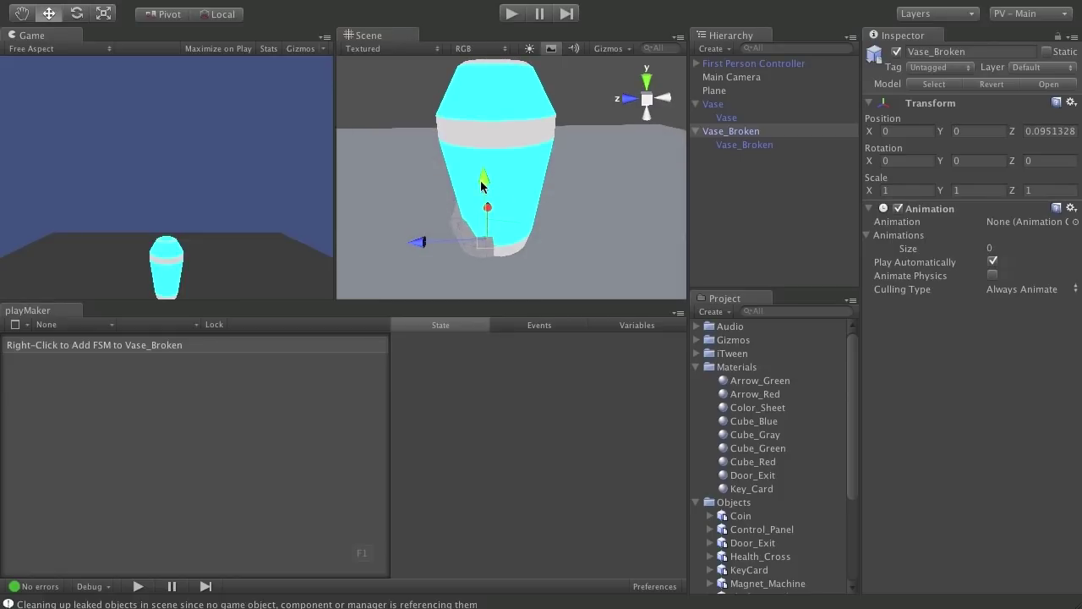
key("ctrl+z")
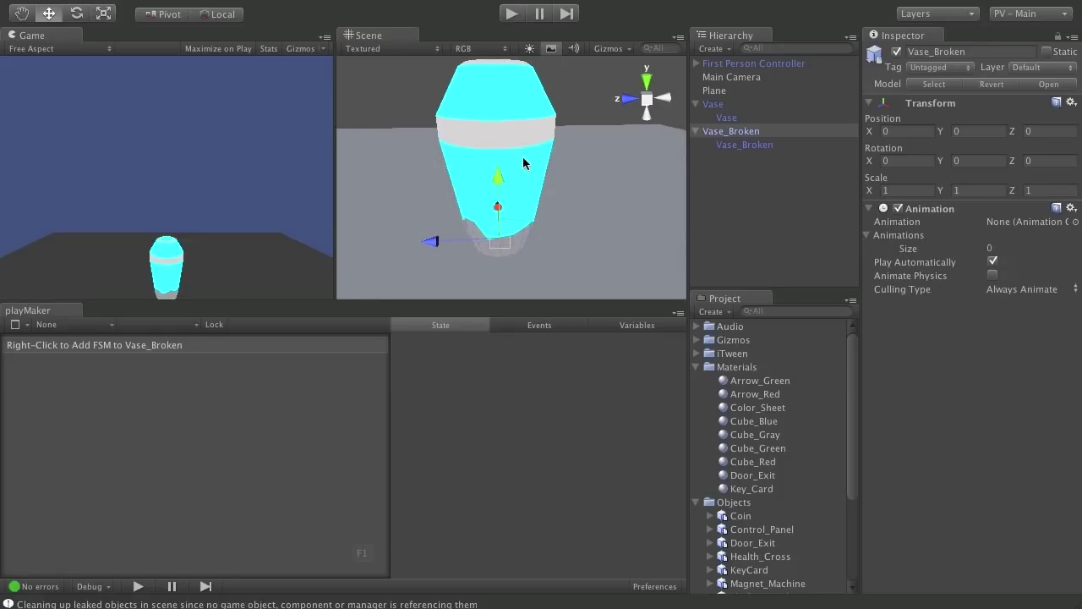
Create a cube object in the scene around the vases
key("q")
scroll(489, 173, "down", 2)
left_click_drag(542, 150, 597, 175, "alt")
key("w")
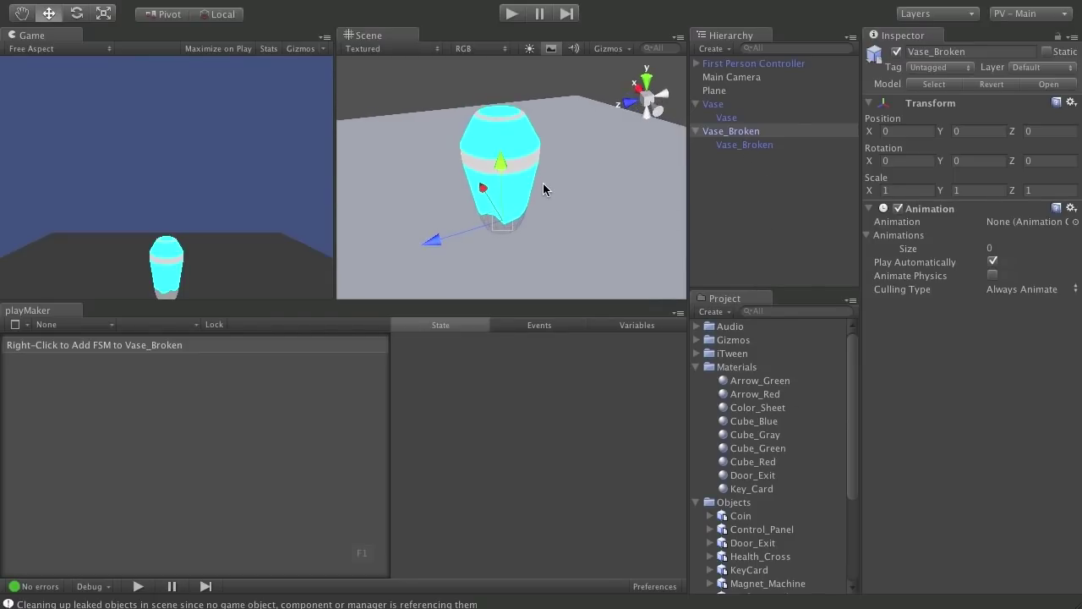
left_click_drag(577, 176, 450, 159, "alt")
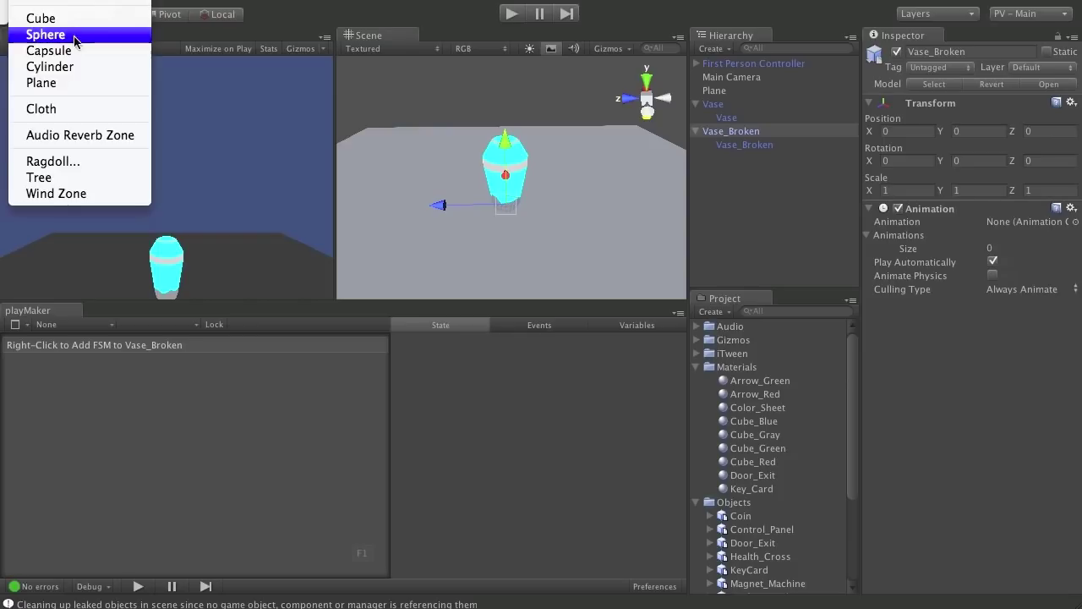
left_click(72, 19)
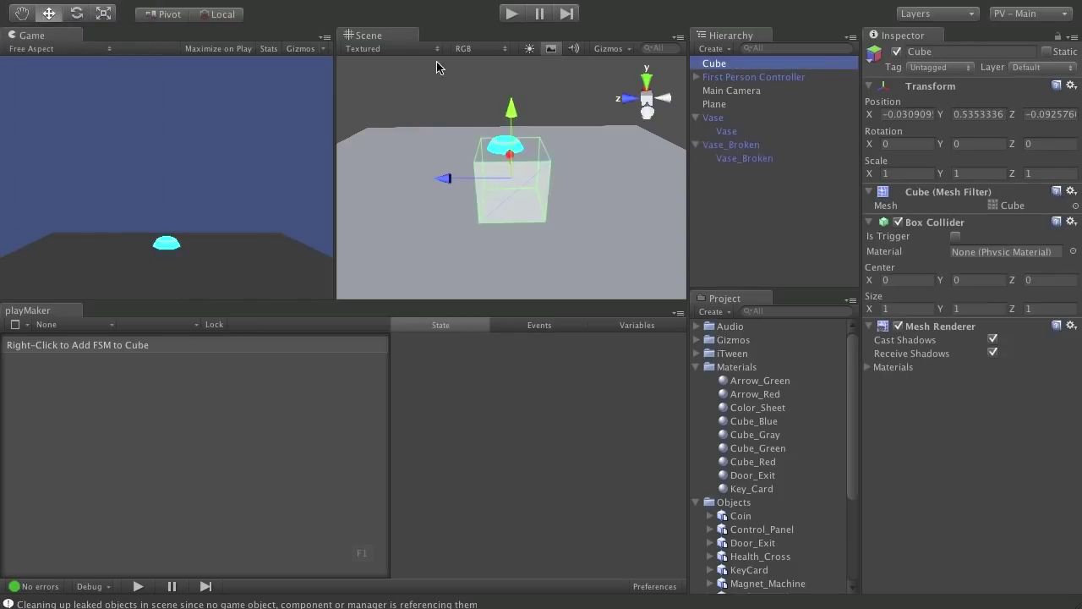
Set the cube's position to 0 on the X, Y and Z axes
left_click(904, 114)
type("0")
key("Tab")
type("0")
key("Tab")
type("-0.0")
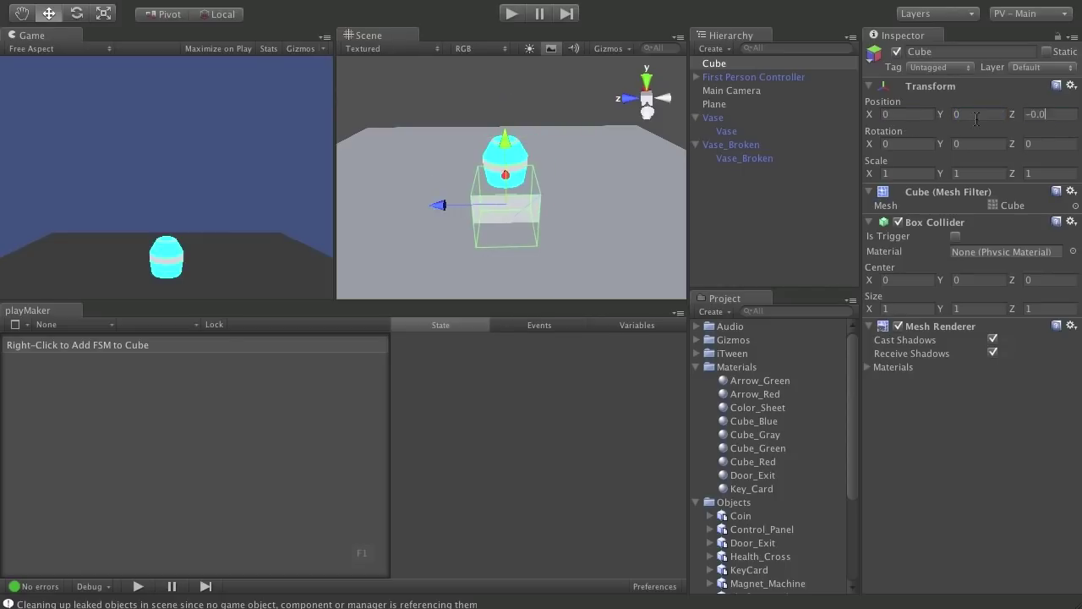
key("Return")
Set the cube's scale to 3 on the X, Y and Z axes
left_click(860, 174)
type("3")
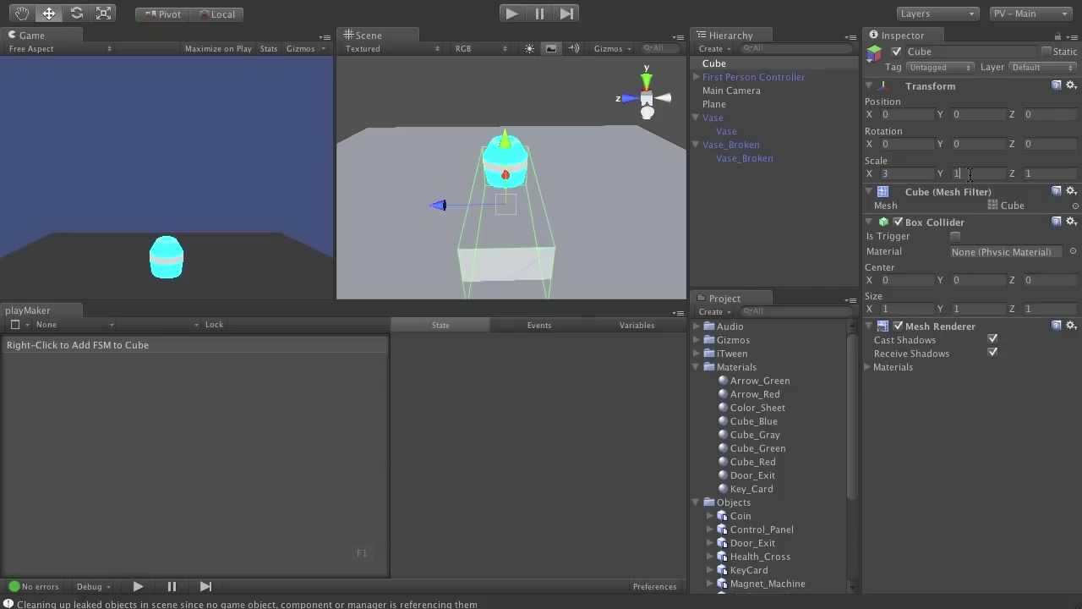
key("Tab")
type("3")
key("Tab")
type("3")
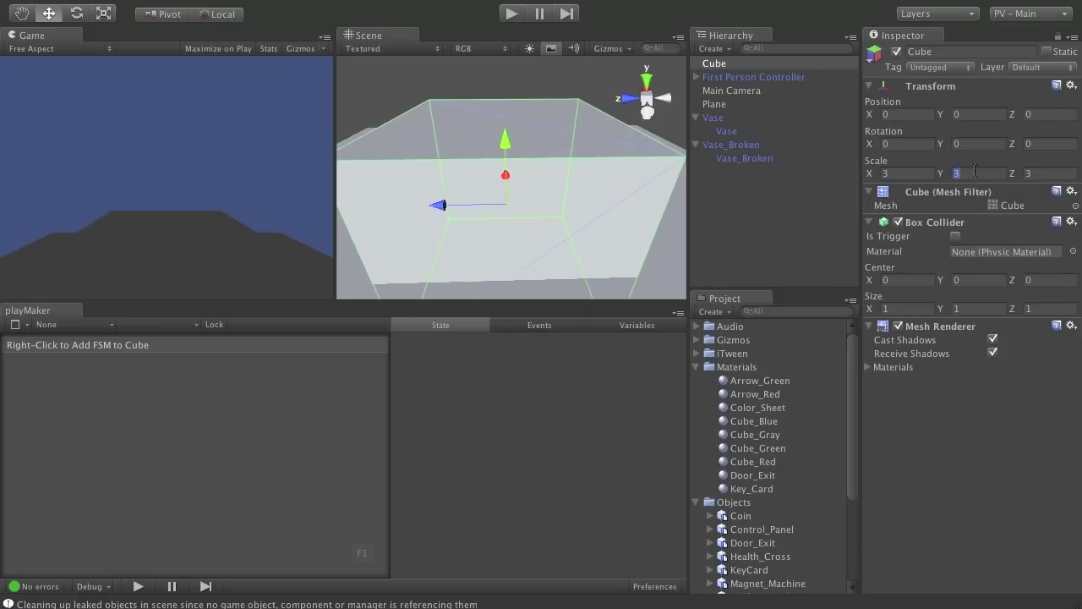
Raise the cube onto the plane by setting its Y position to 1.5
left_click_drag(569, 187, 517, 73, "alt")
left_click(991, 112)
type("1")
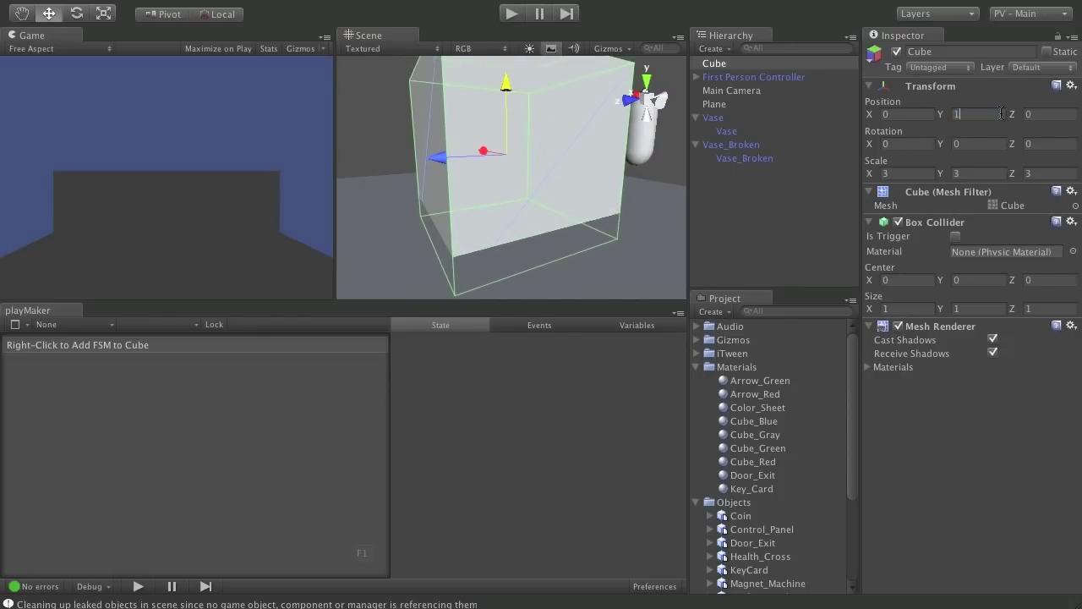
type(".5")
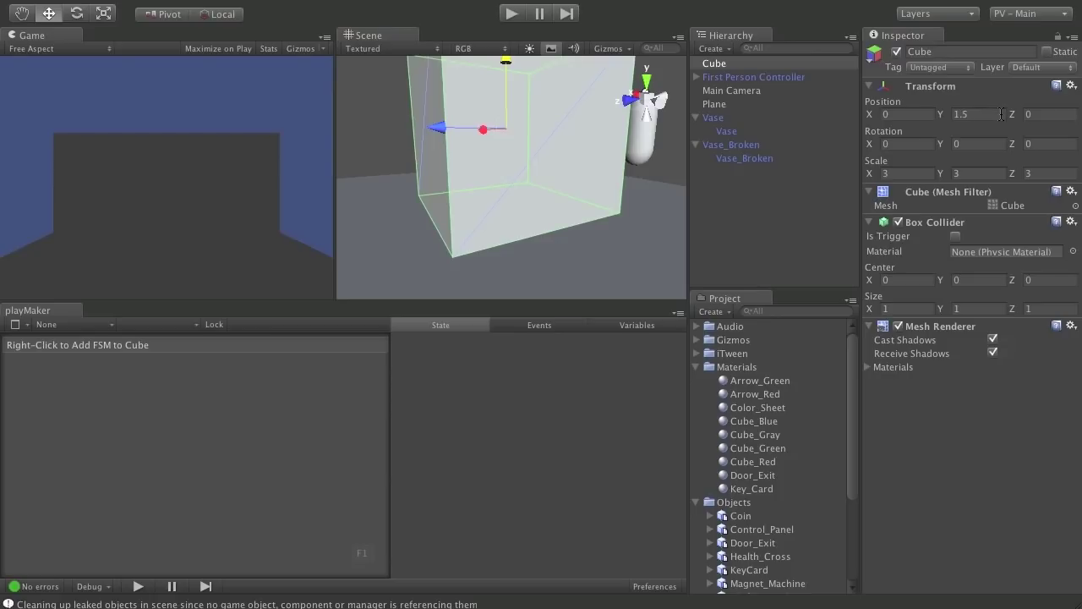
left_click_drag(539, 88, 524, 146, "alt")
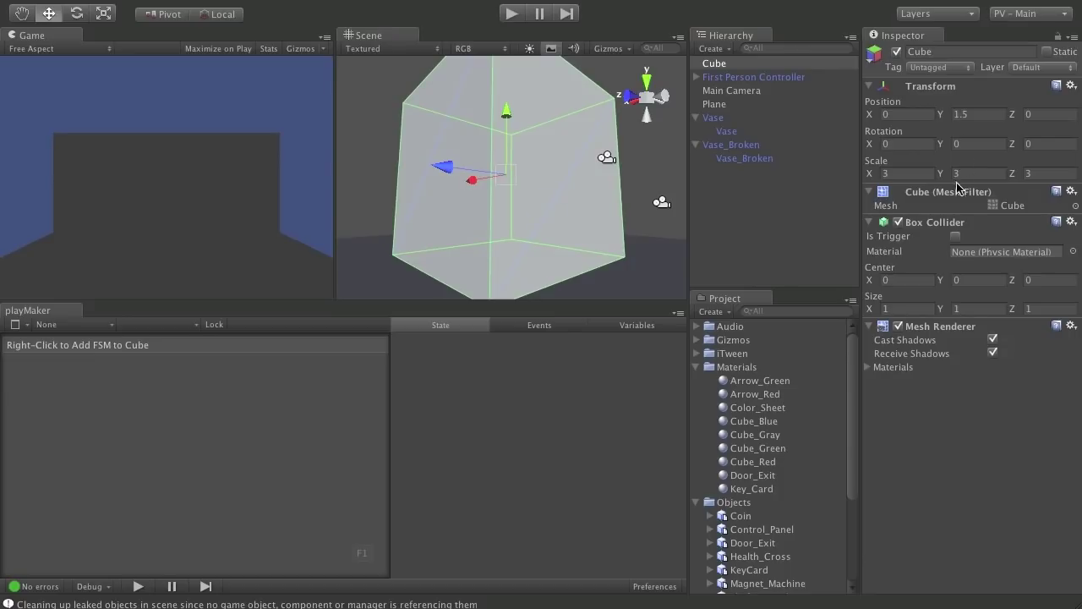
Remove the Mesh Renderer component from the cube
left_click_drag(631, 156, 572, 212, "alt")
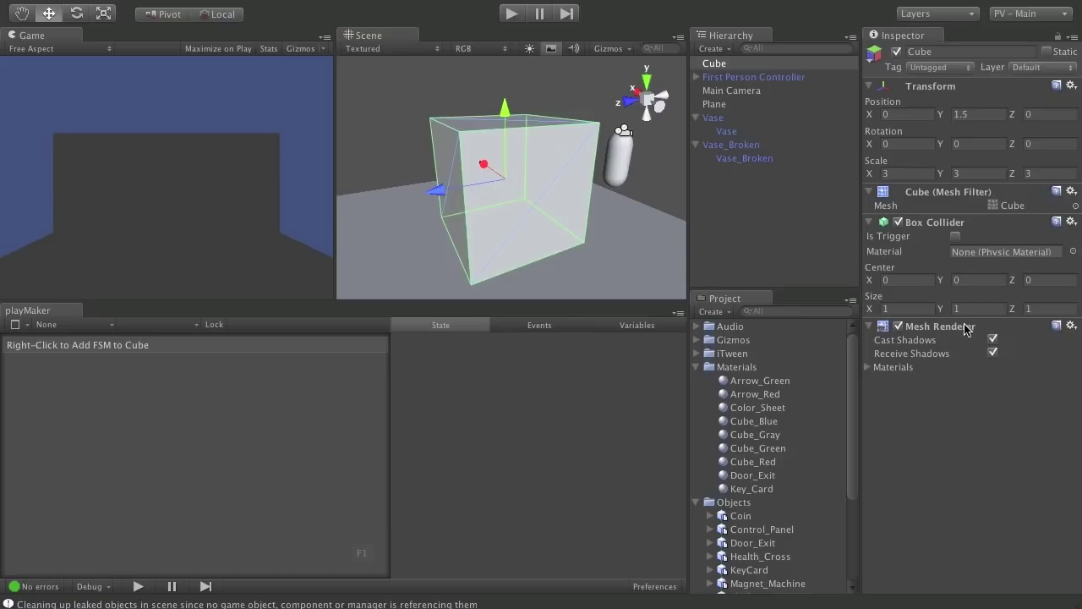
right_click(1007, 330)
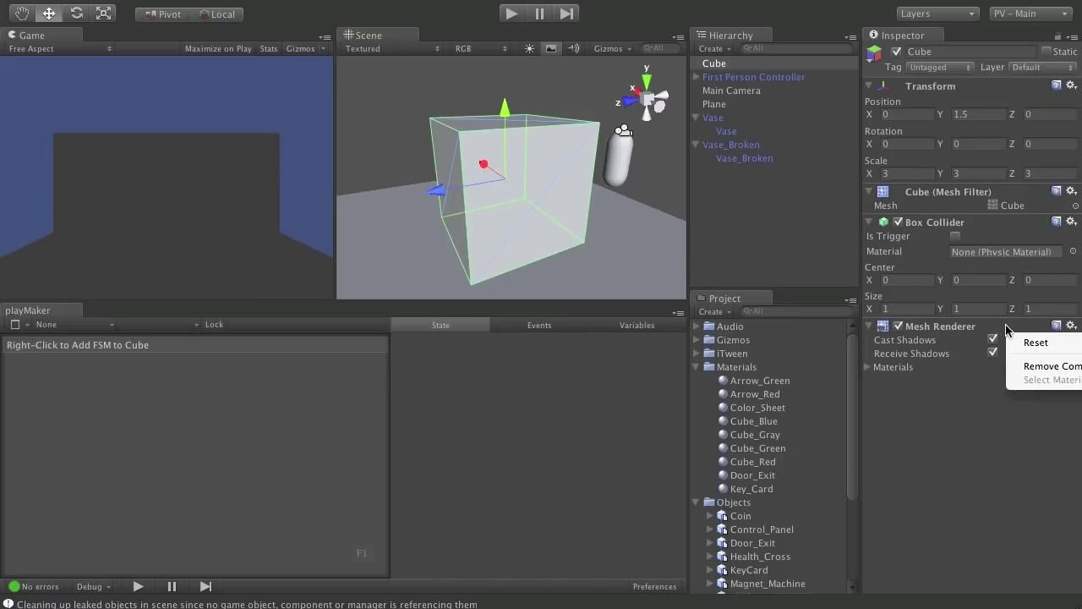
left_click(1045, 366)
left_click_drag(586, 169, 595, 231, "alt")
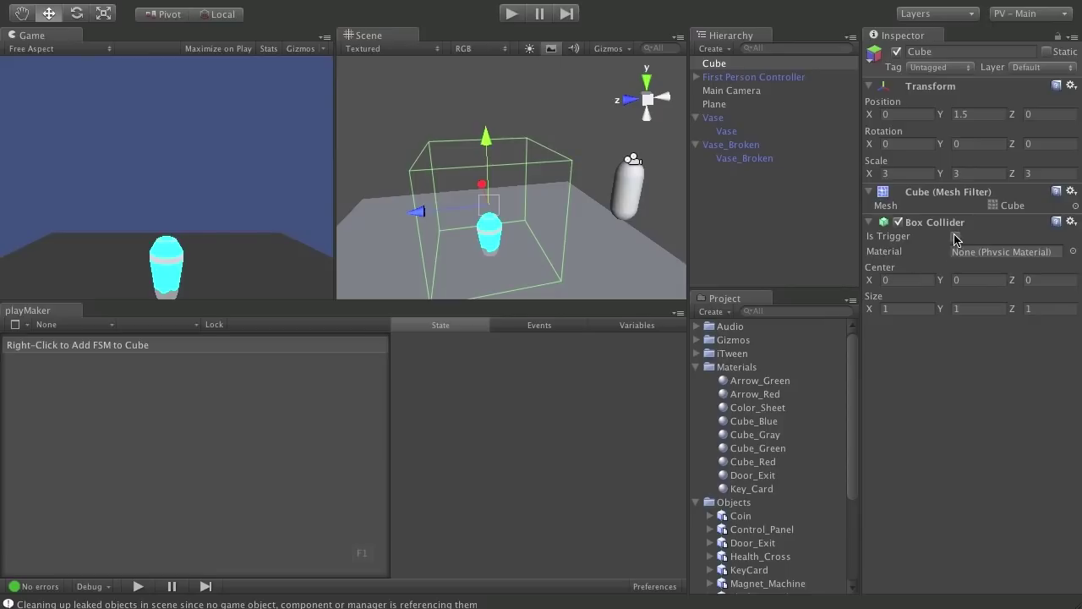
Turn on Is Trigger for the cube's Box Collider and examine the trigger area around the vase from several angles
left_click_drag(443, 215, 652, 167, "alt")
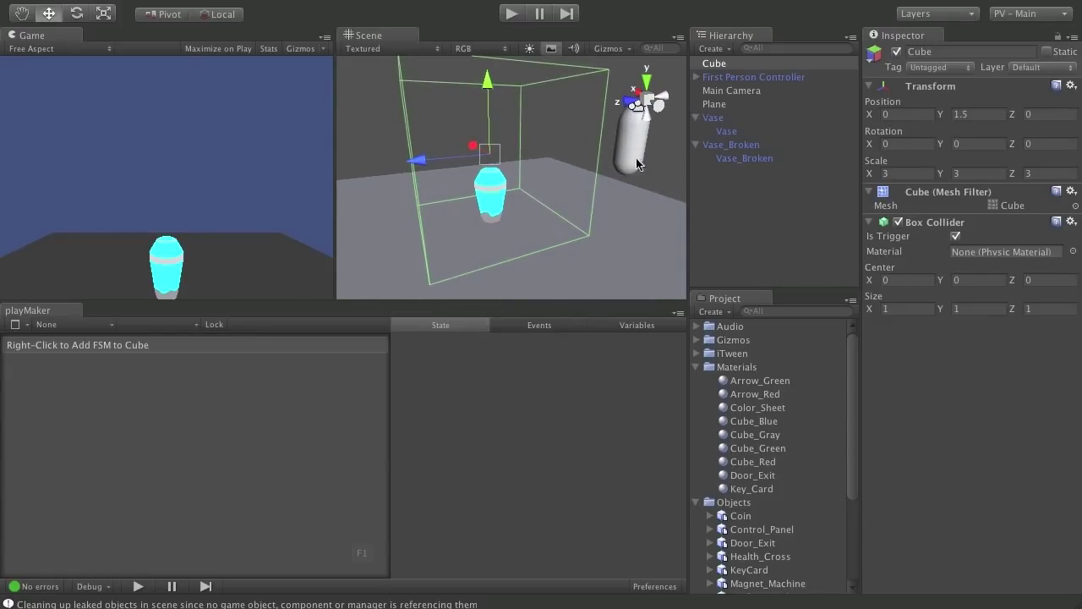
left_click_drag(556, 203, 425, 200, "alt")
right_click_drag(368, 213, 1027, 233, "alt")
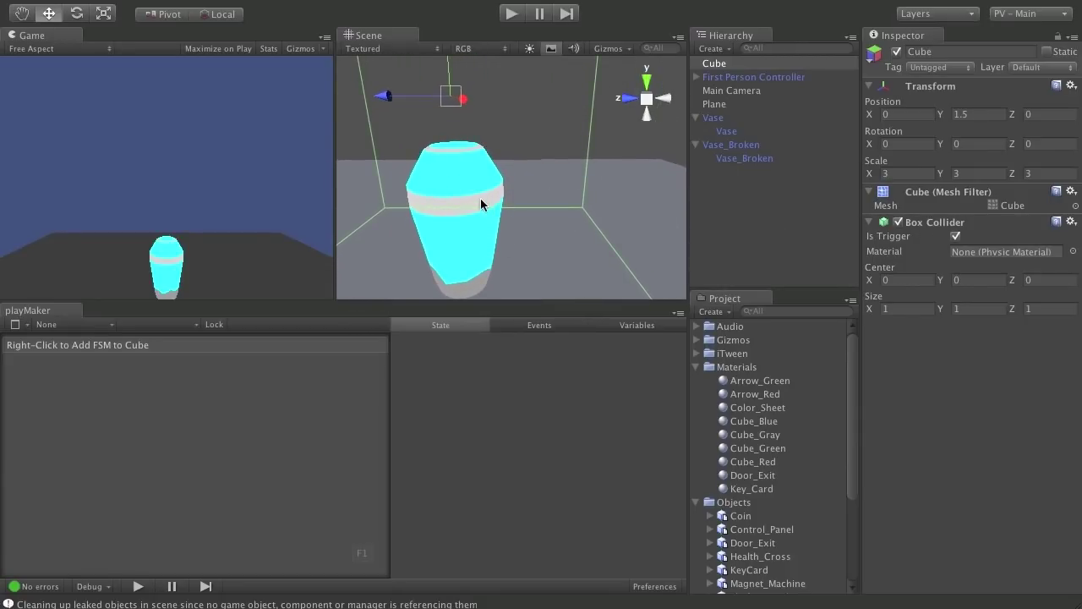
key("f")
left_click_drag(454, 167, 430, 212, "alt")
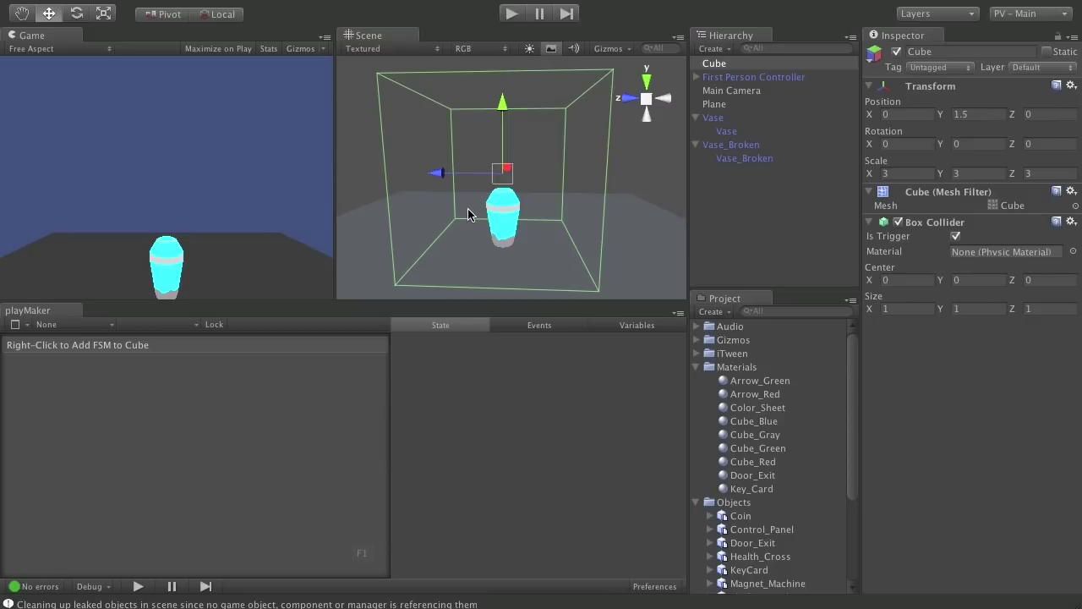
right_click_drag(469, 209, 781, 210, "alt")
left_click_drag(781, 210, 470, 238, "alt")
scroll(470, 240, "down", 2)
right_click_drag(471, 242, 508, 177, "alt")
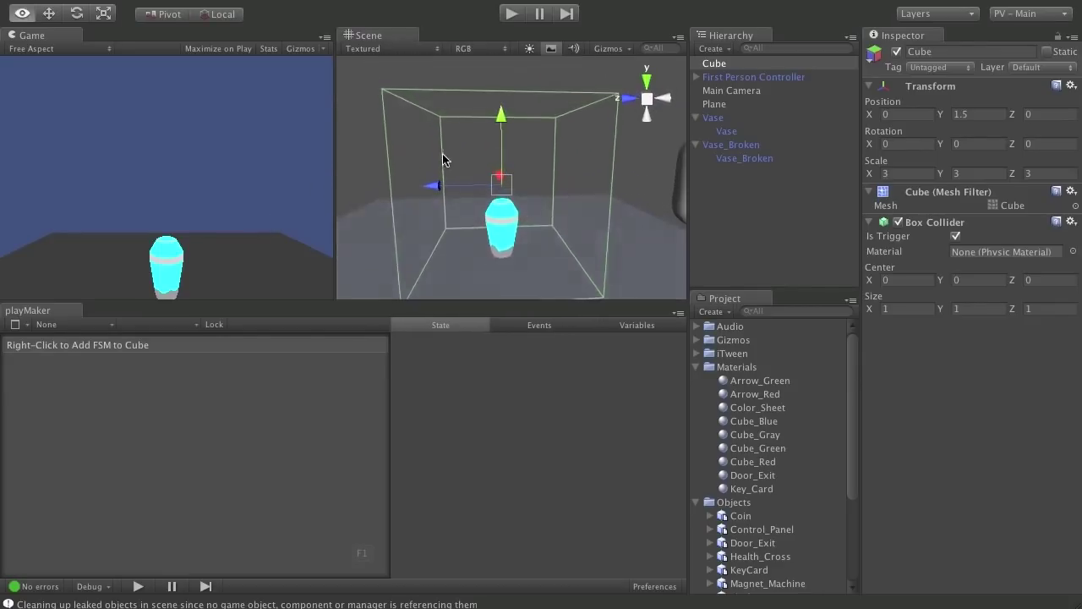
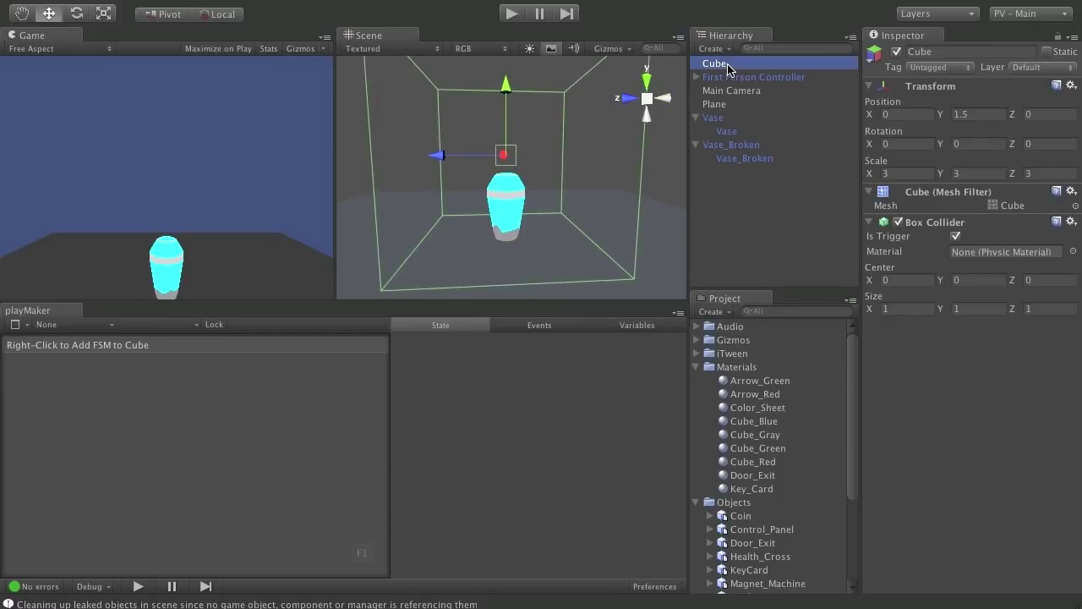
Rename the cube as t_breakableTrigger
left_click(715, 64)
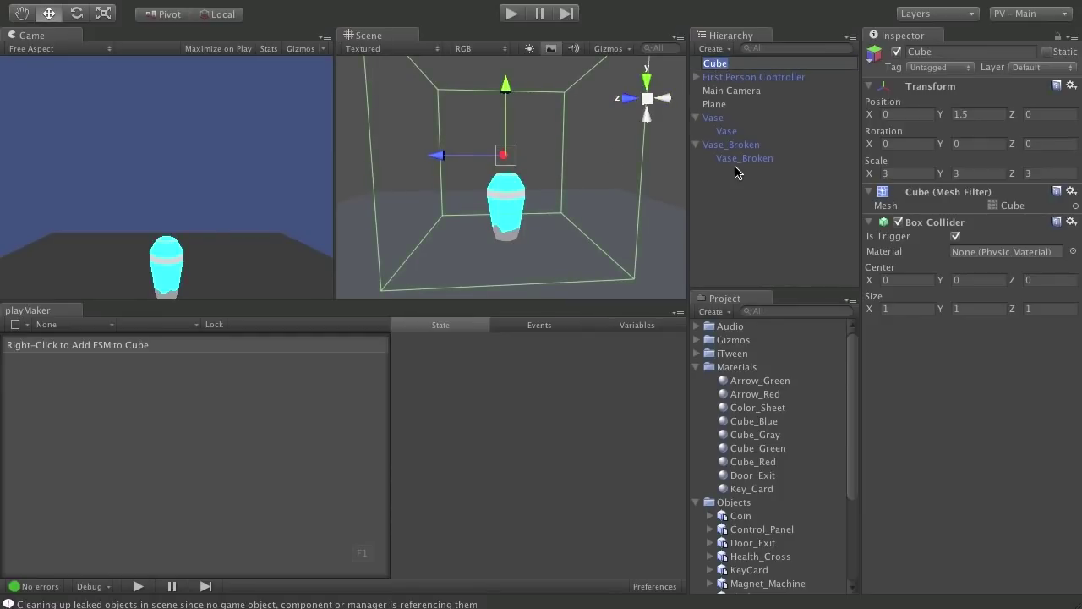
type("t")
type("_breakableTrigger")
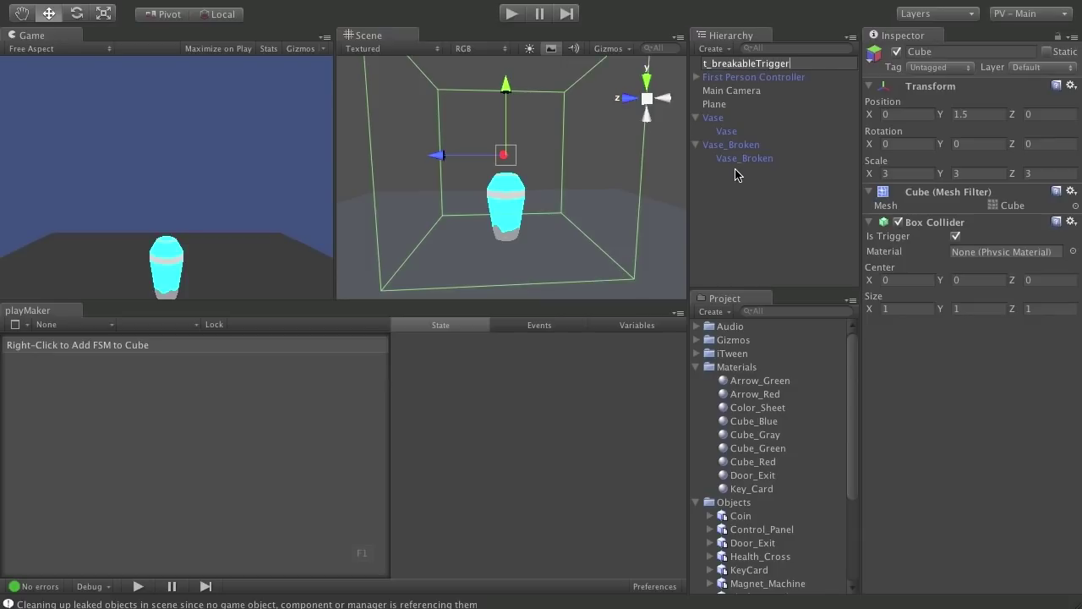
key("Return")
Add a new playMaker FSM to t_breakableTrigger and move its start state to the graph's upper-left area
left_click_drag(522, 176, 507, 218, "alt")
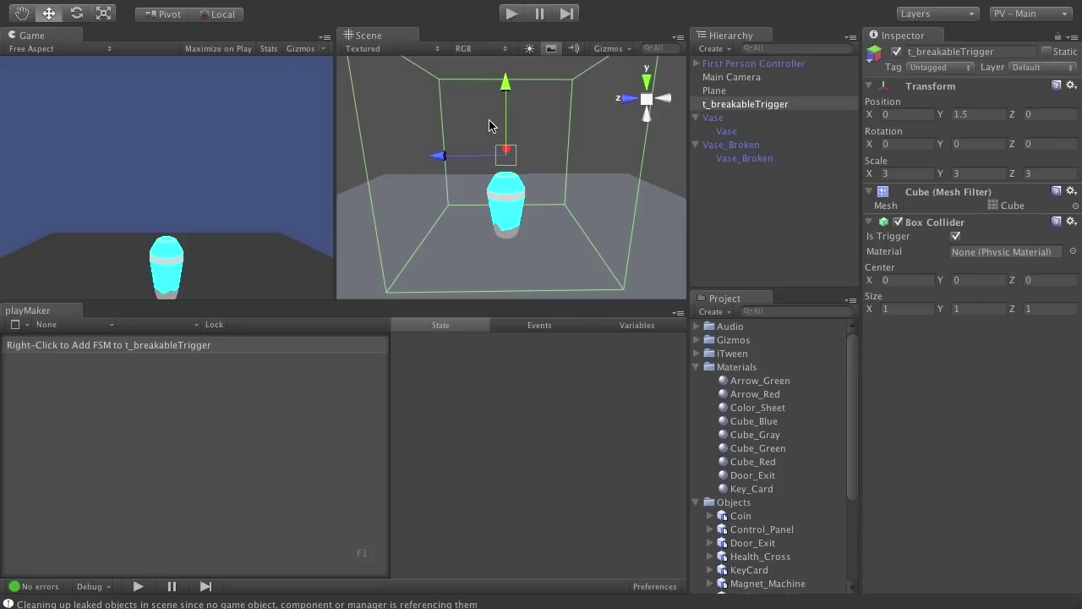
left_click(515, 207)
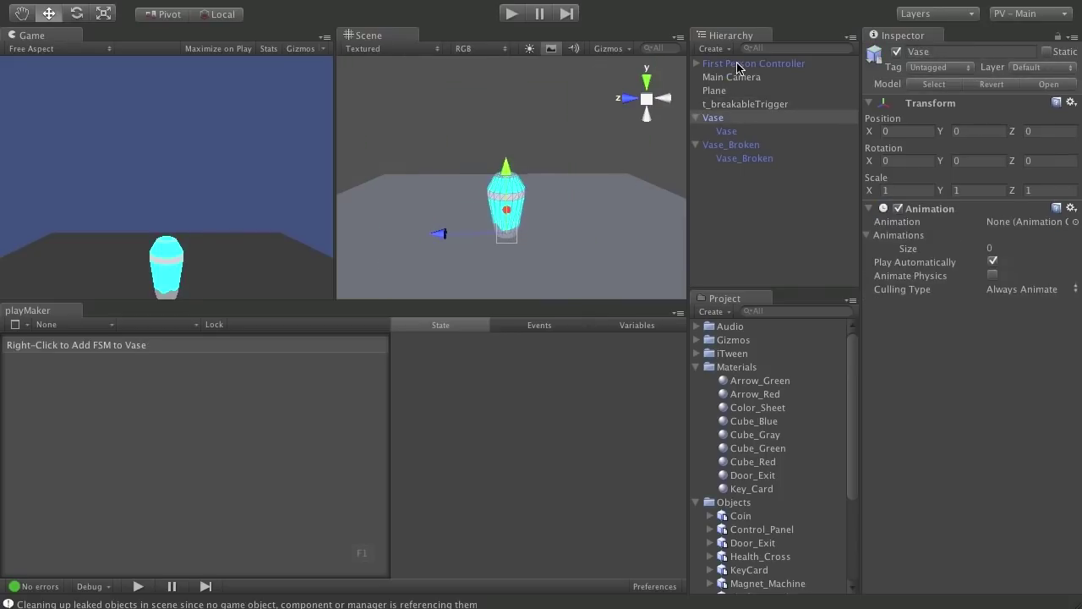
left_click(734, 104)
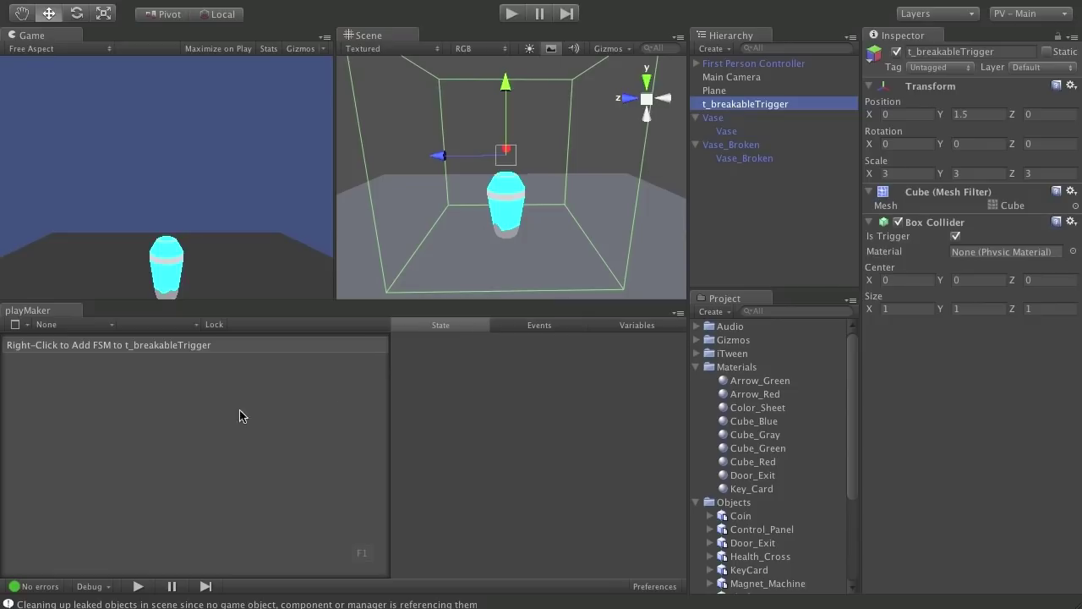
right_click(105, 399)
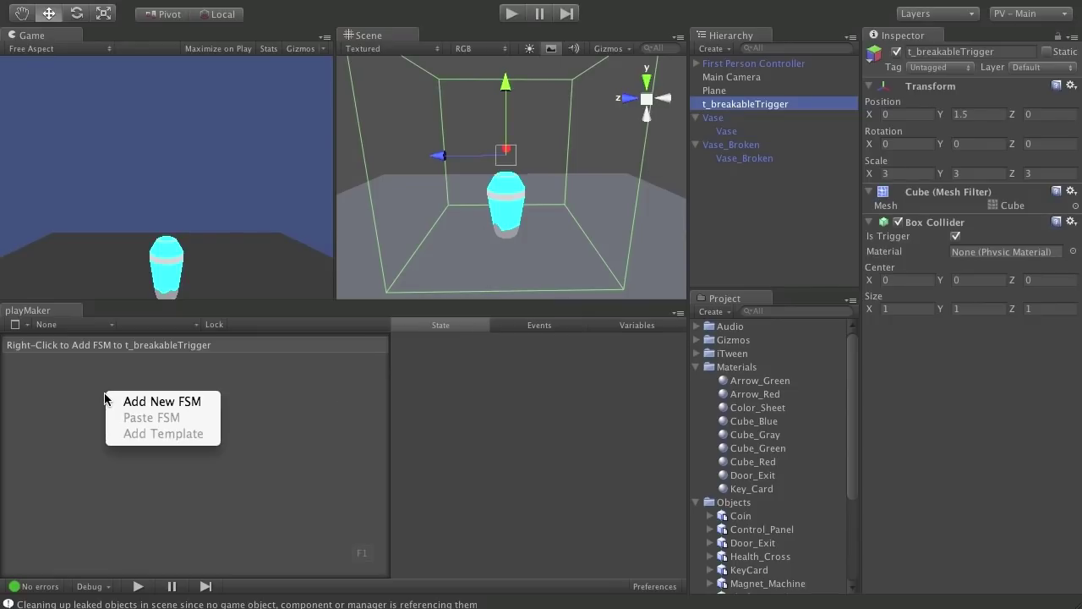
left_click(214, 402)
left_click_drag(237, 508, 89, 404)
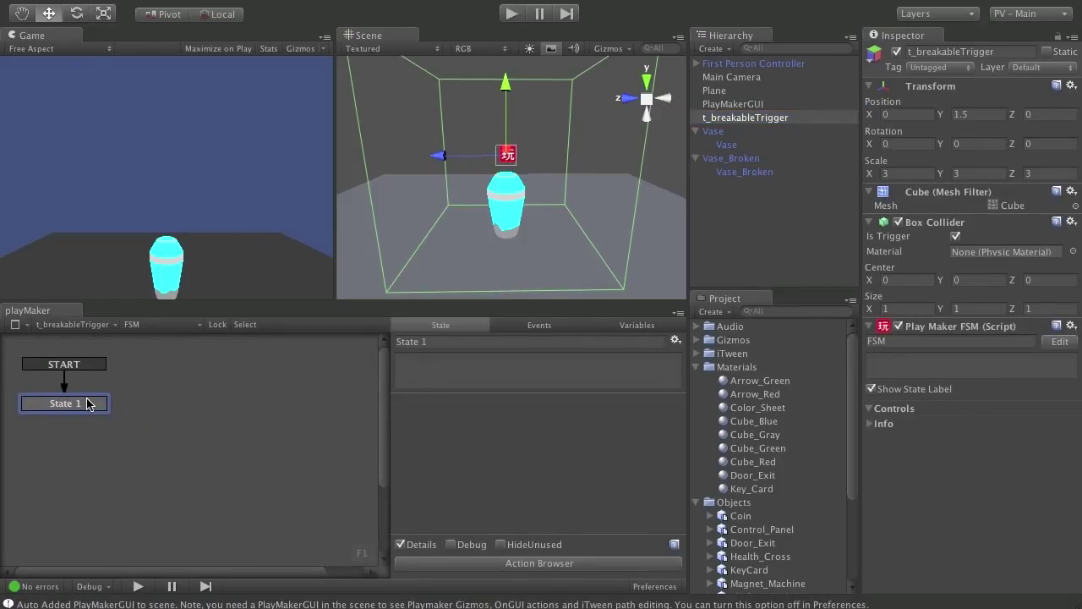
Rename the FSM's start state as Normal
left_click(399, 341)
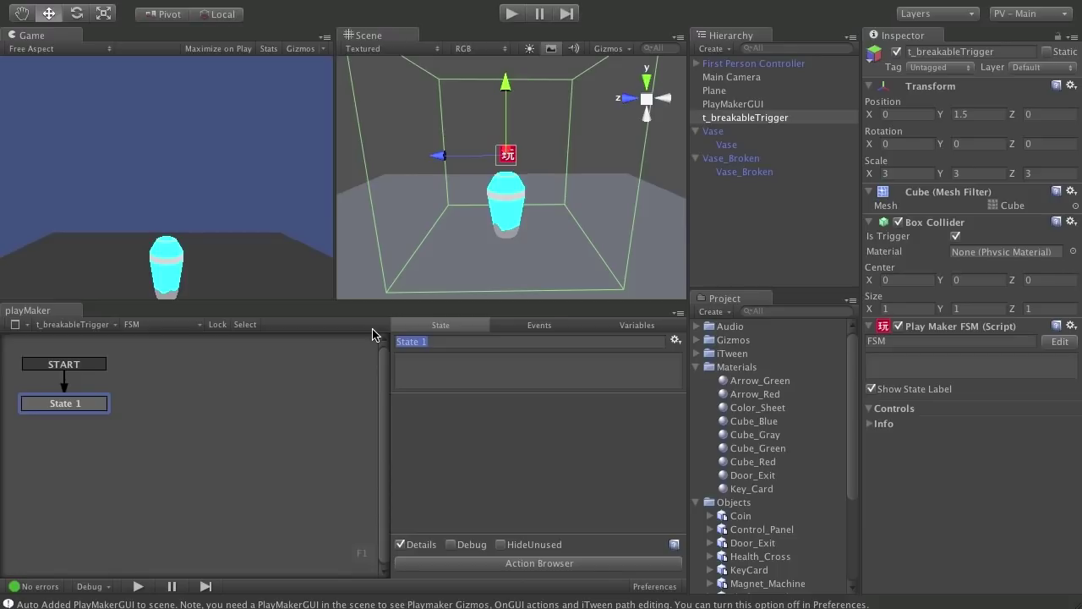
type("Normal")
key("Return")
Rename the FSM's start state as Unbroken and nudge it slightly upward in the graph
key("Return")
type("Unbroken")
key("Return")
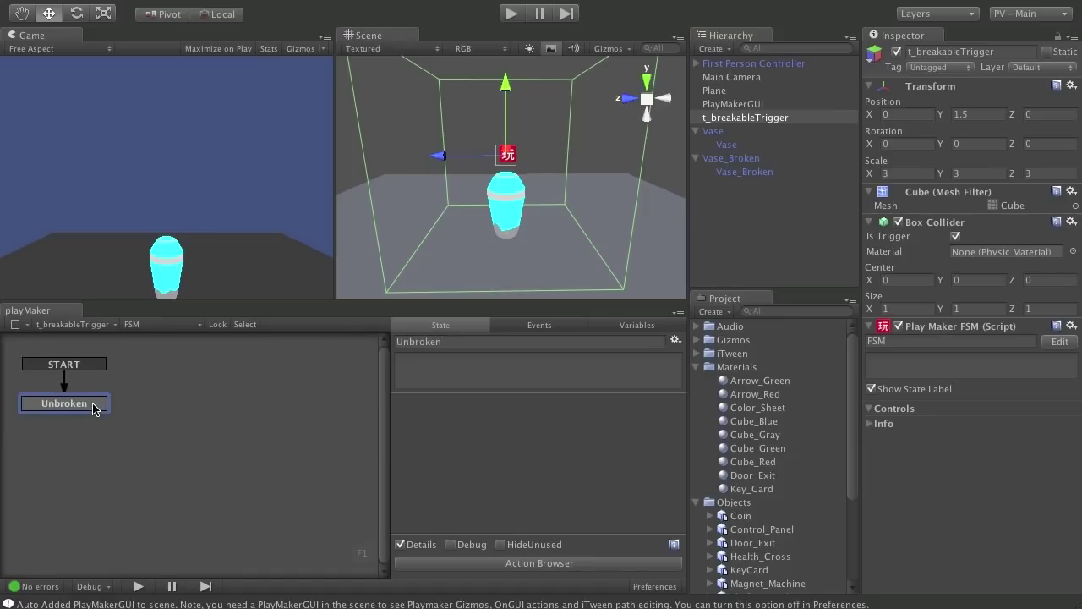
left_click_drag(97, 406, 93, 403)
Add a second state to the FSM and name it Exploding
right_click(191, 421)
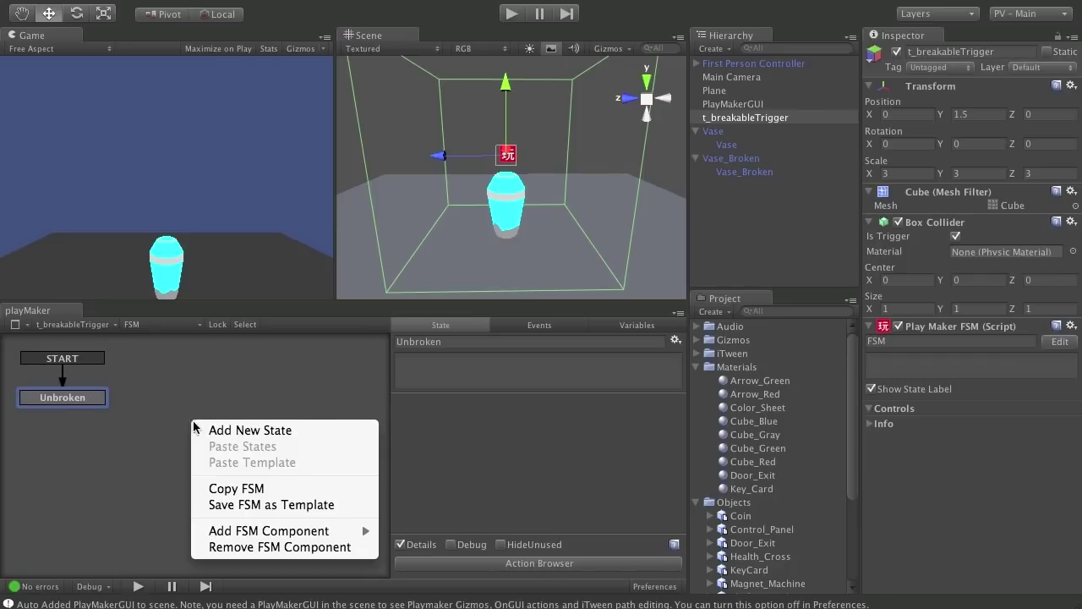
left_click(220, 436)
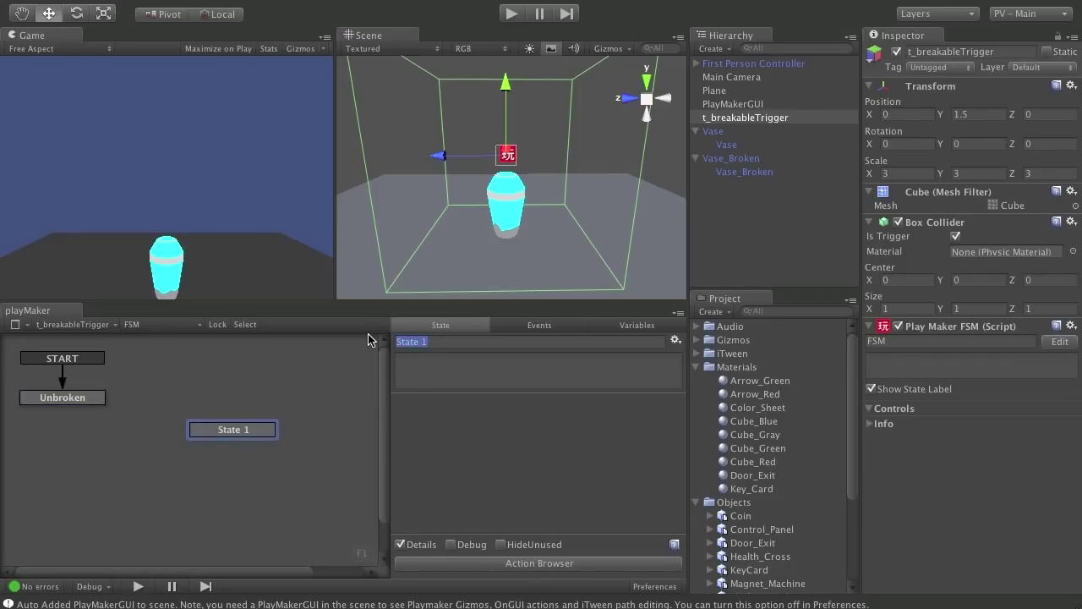
type("Exploding")
key("Return")
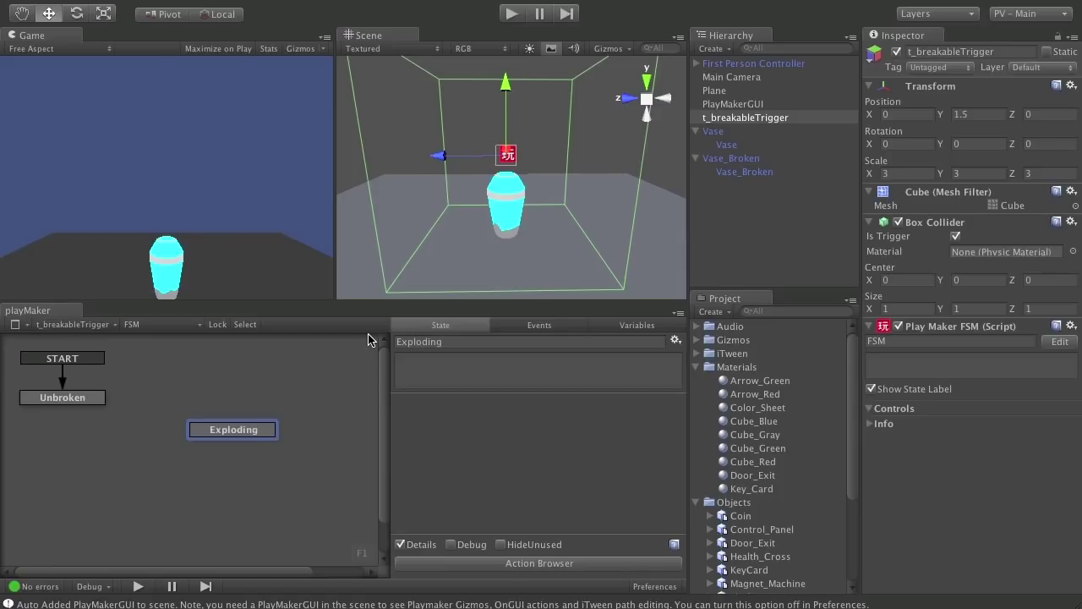
Add a third state below and to the right of Exploding and name it Broken
right_click(276, 464)
left_click(311, 468)
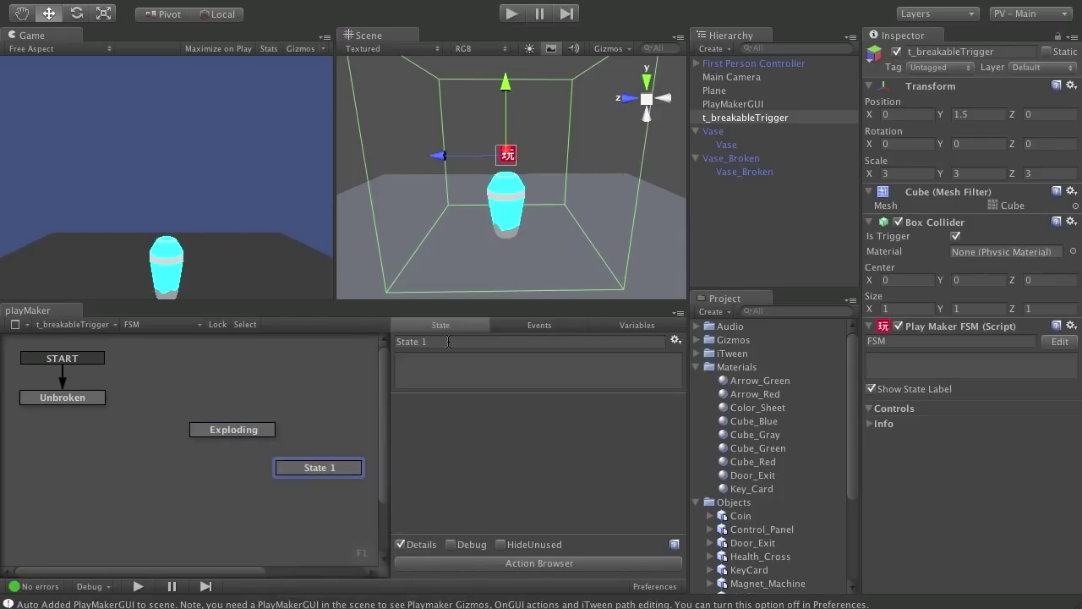
type("Broken")
key("Return")
Arrange the Exploding and Broken states in a descending diagonal to the right of Unbroken
left_click_drag(254, 437, 212, 425)
left_click_drag(310, 478, 308, 475)
left_click(73, 401)
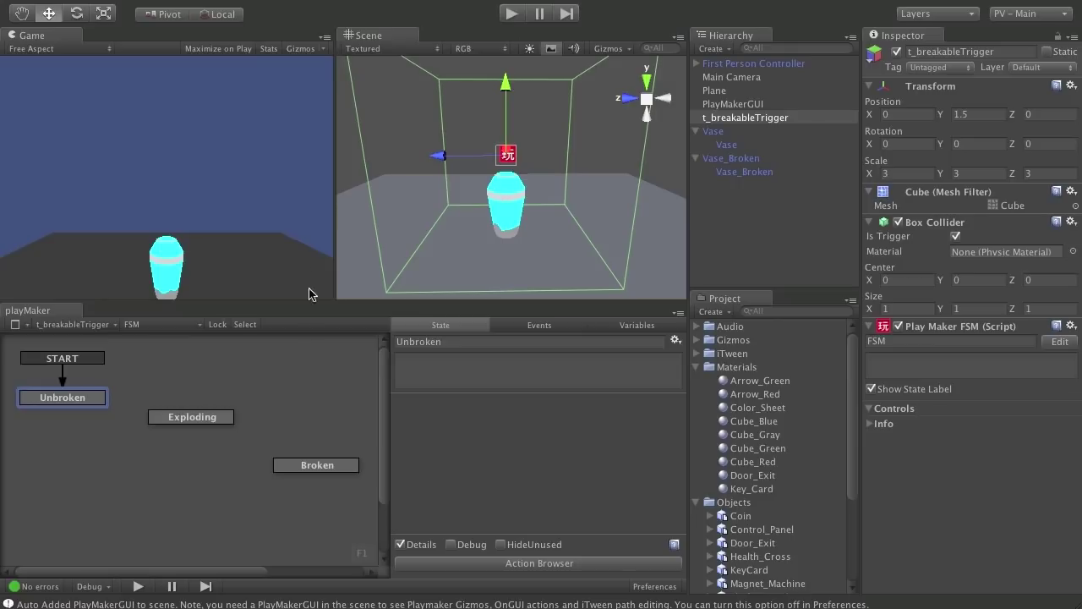
left_click(210, 423)
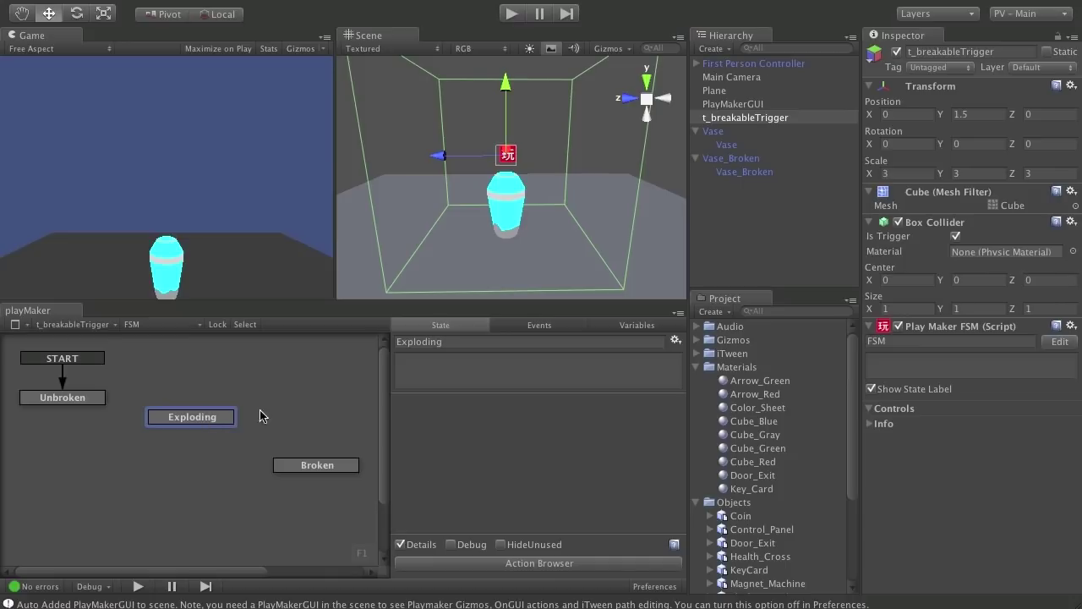
left_click_drag(342, 468, 272, 475)
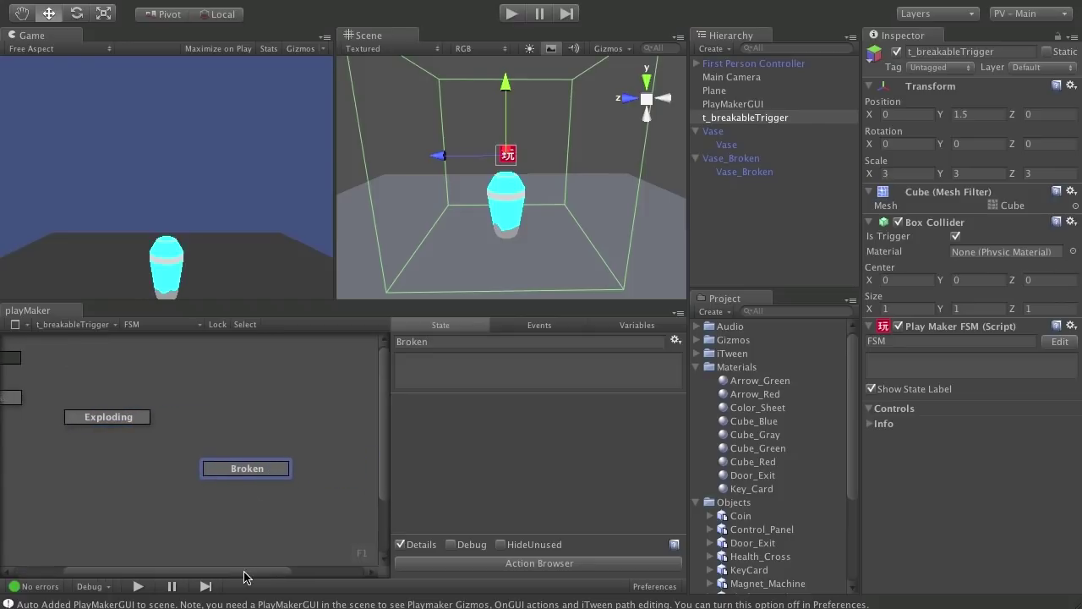
left_click_drag(244, 571, 140, 580)
left_click_drag(309, 467, 291, 463)
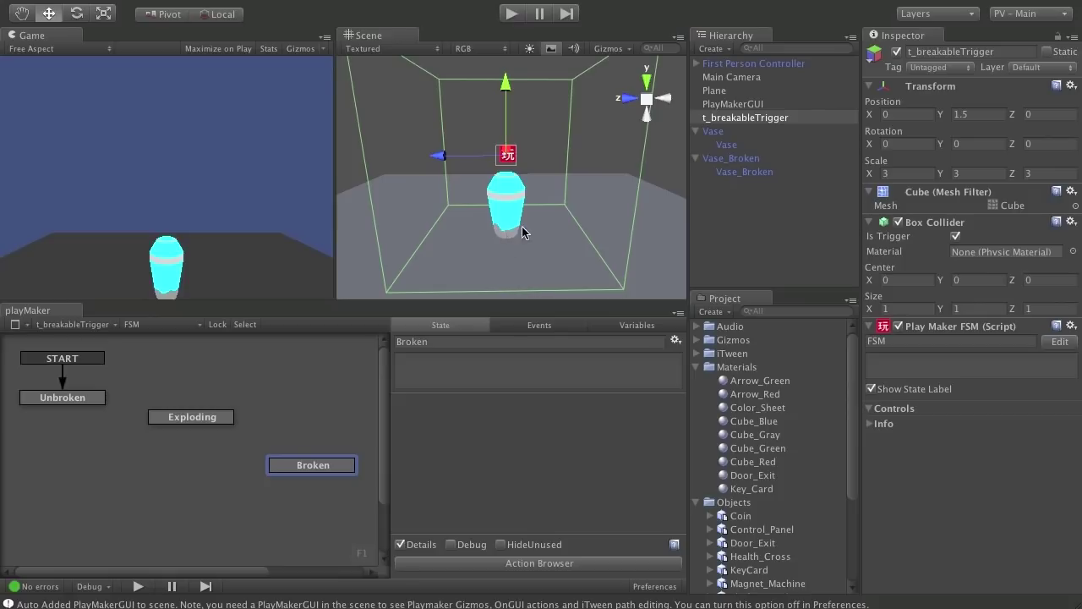
left_click_drag(337, 465, 312, 469)
left_click_drag(259, 572, 227, 573)
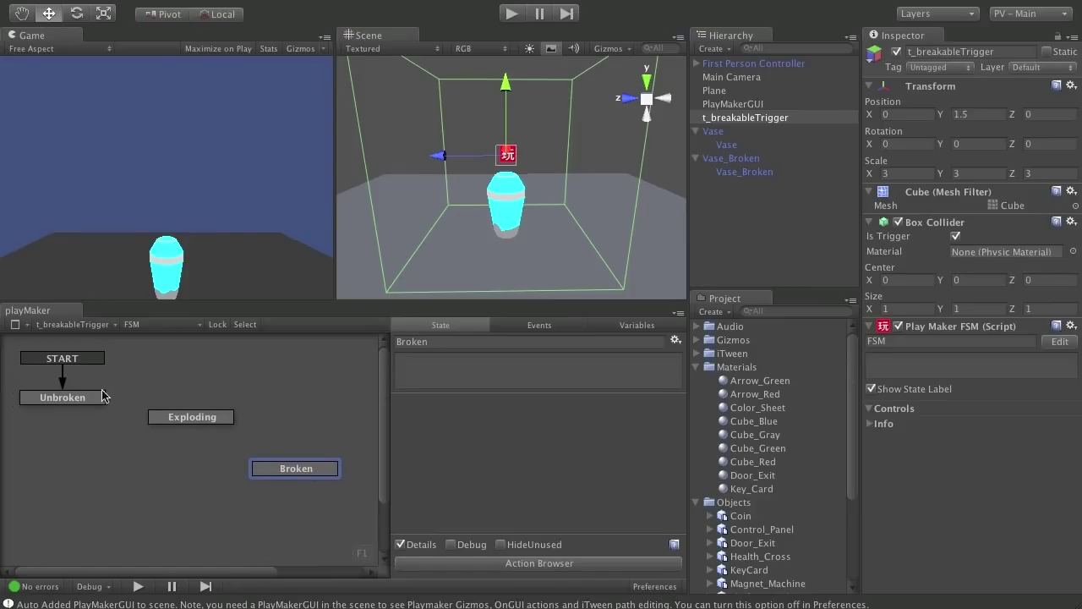
Add an empty transition to the Unbroken state and another to the Exploding state
right_click(84, 401)
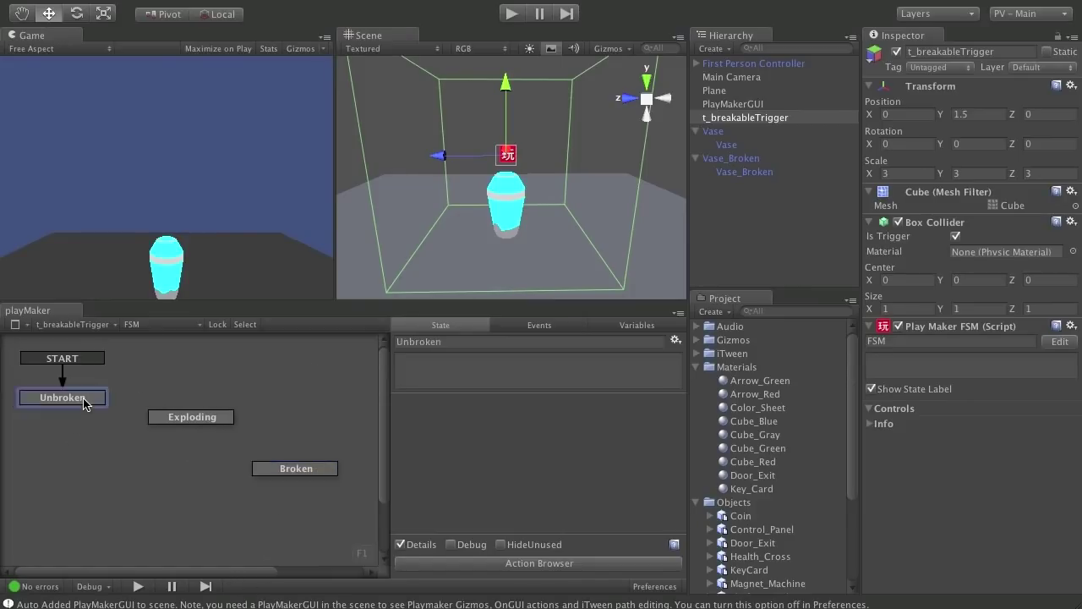
left_click(99, 407)
right_click(190, 422)
left_click(203, 427)
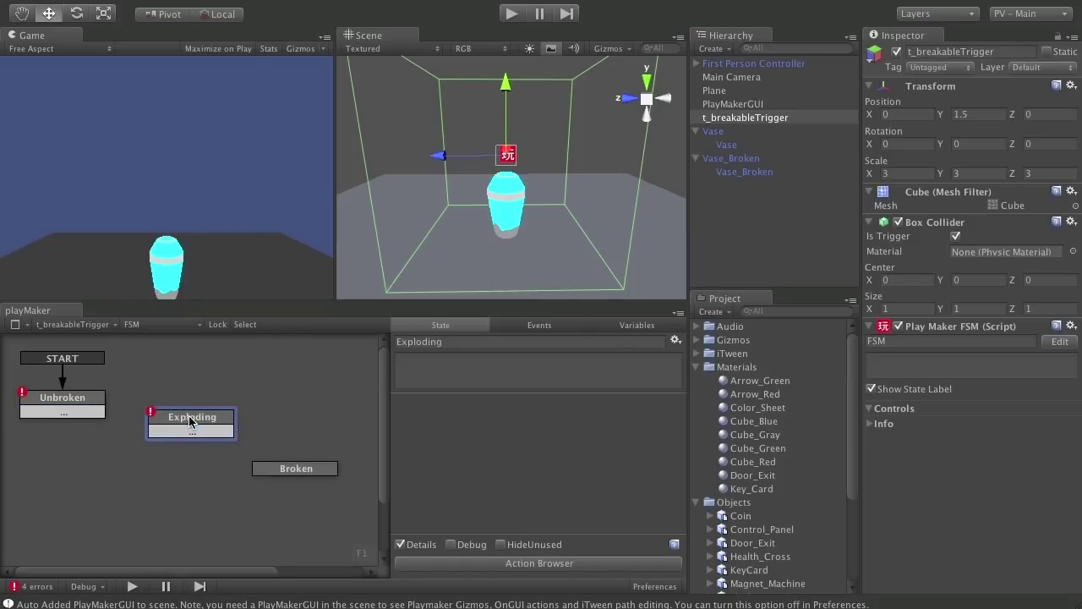
Move Broken a little higher, then connect Unbroken's transition to Exploding and Exploding's transition to Broken
left_click_drag(306, 470, 310, 466)
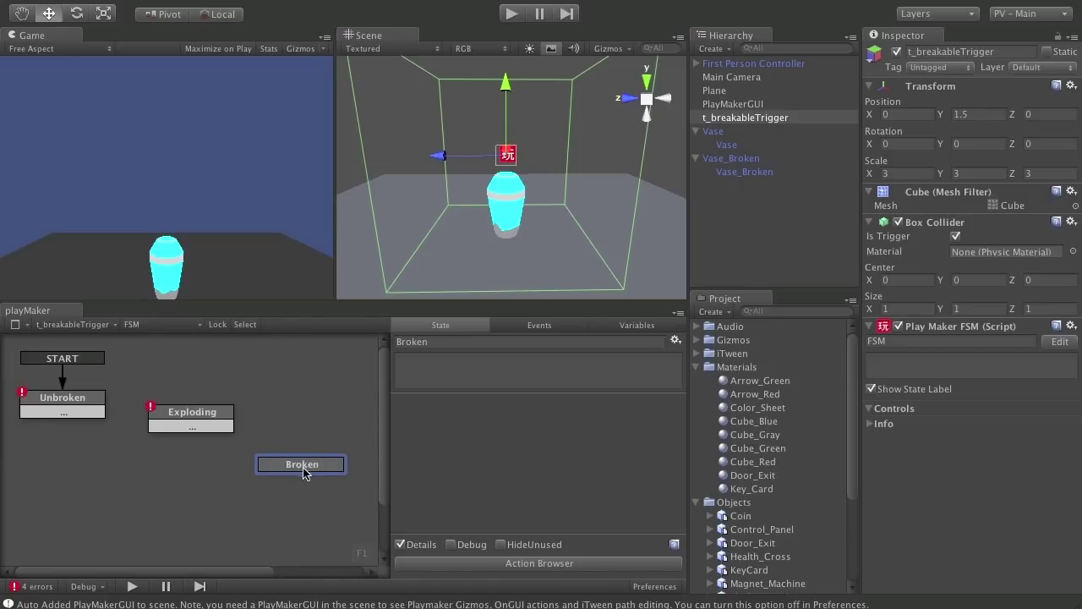
left_click_drag(287, 476, 287, 454)
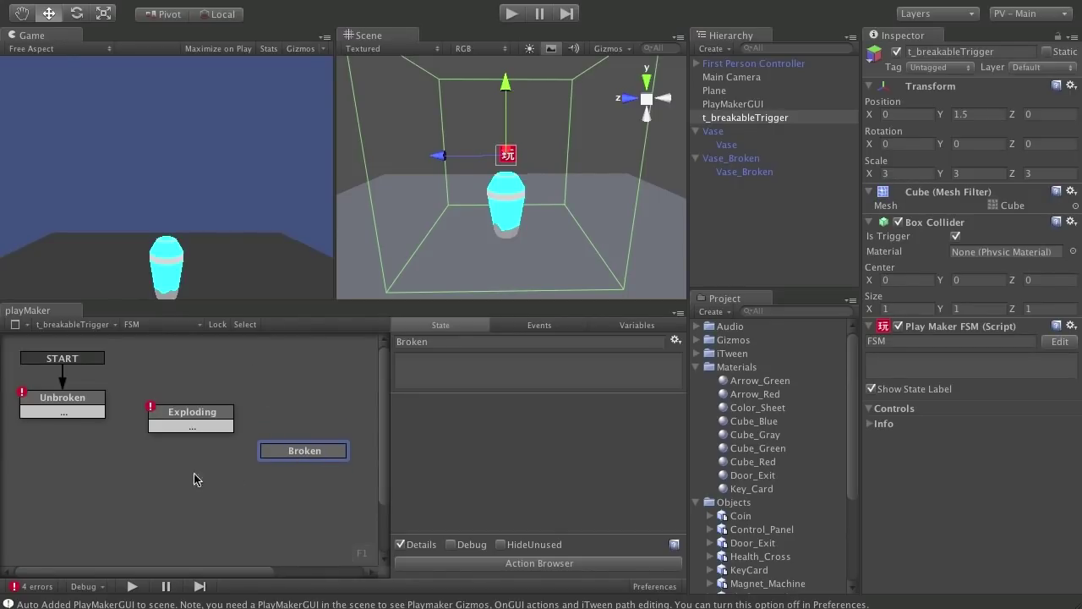
left_click(80, 404)
left_click_drag(100, 412, 293, 460)
left_click_drag(205, 418, 209, 414)
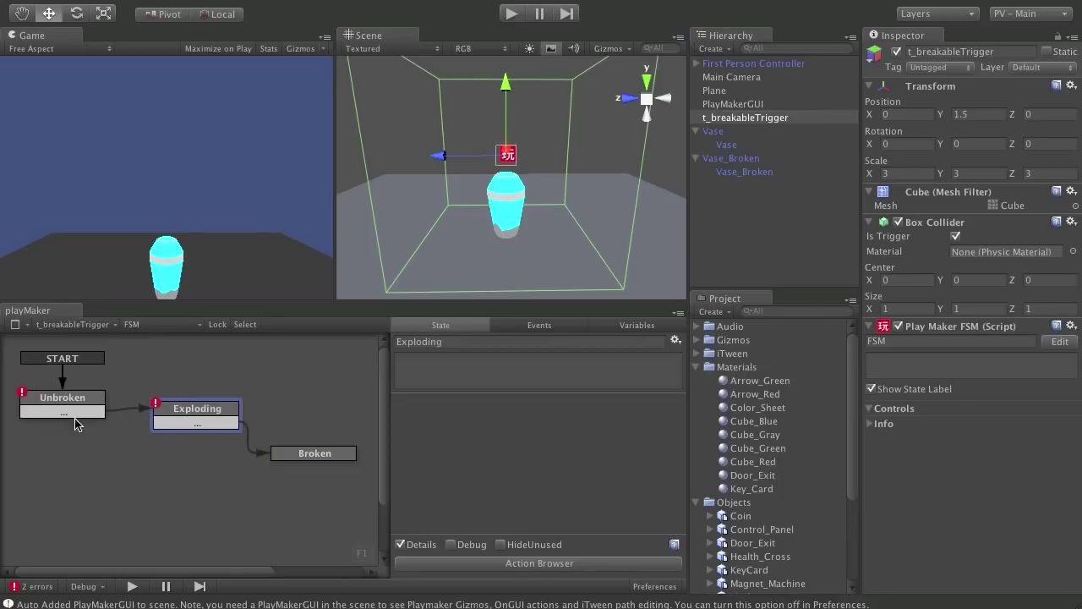
Add a custom event named break to the FSM
left_click(542, 327)
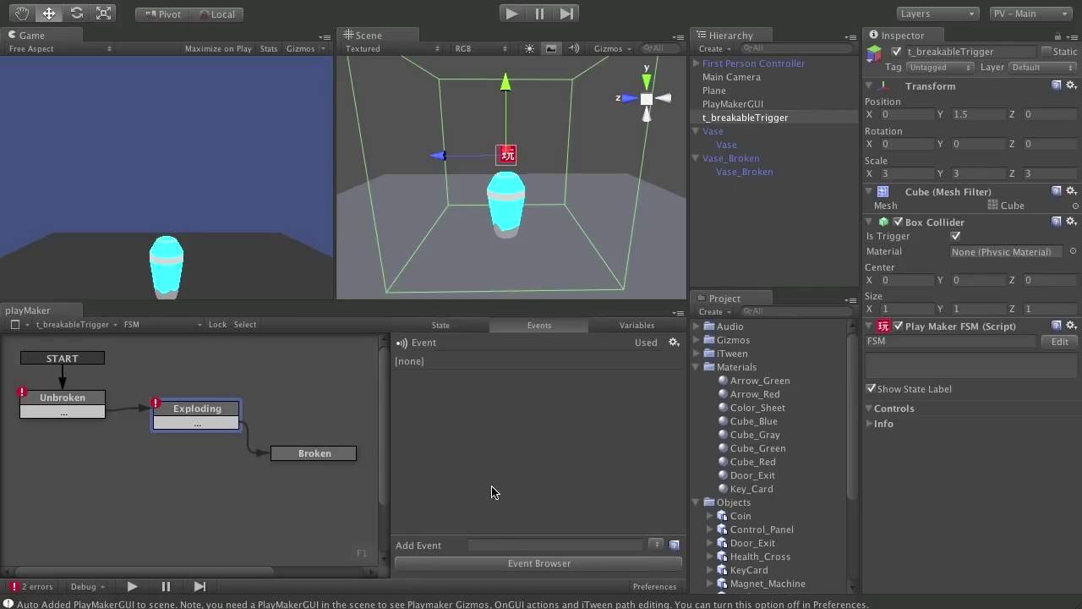
left_click(503, 545)
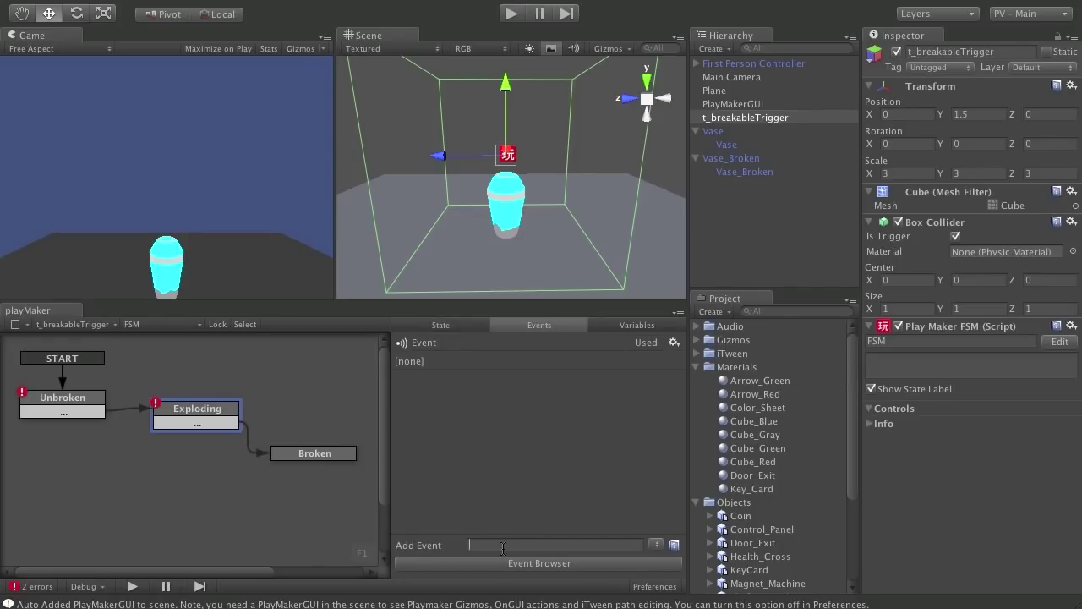
type("break")
key("Return")
Assign the FINISHED event to Exploding's transition and the break event to Unbroken's transition
left_click(218, 423)
left_click(247, 448)
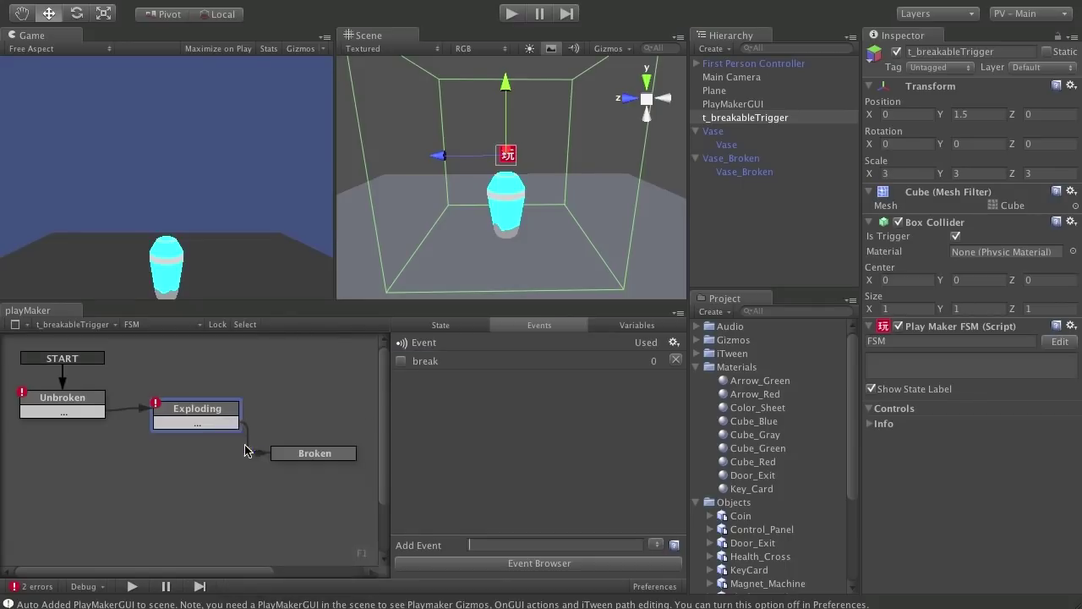
left_click(74, 414)
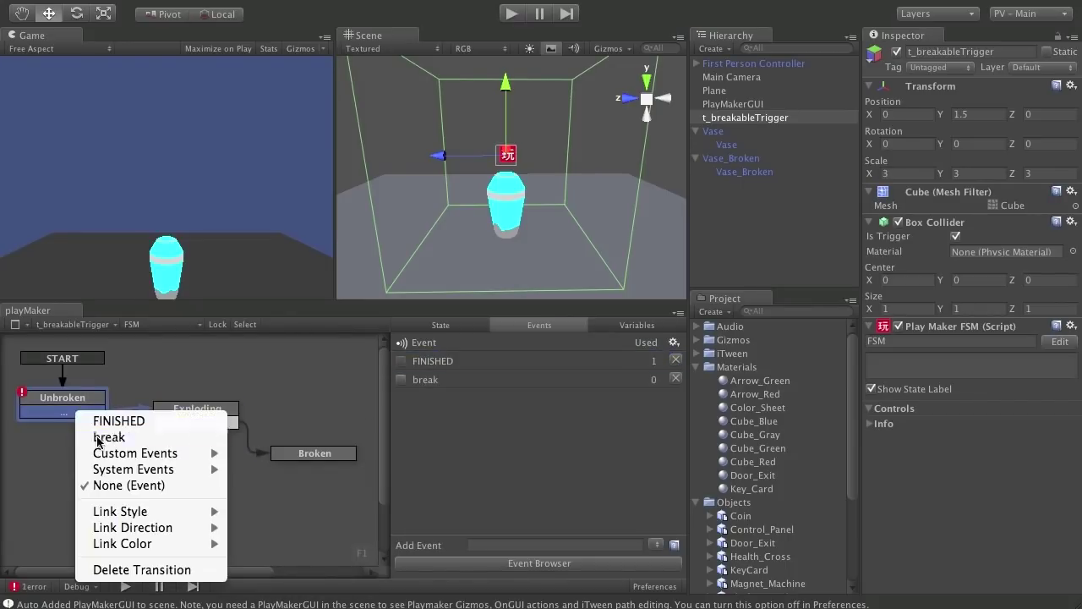
left_click(109, 436)
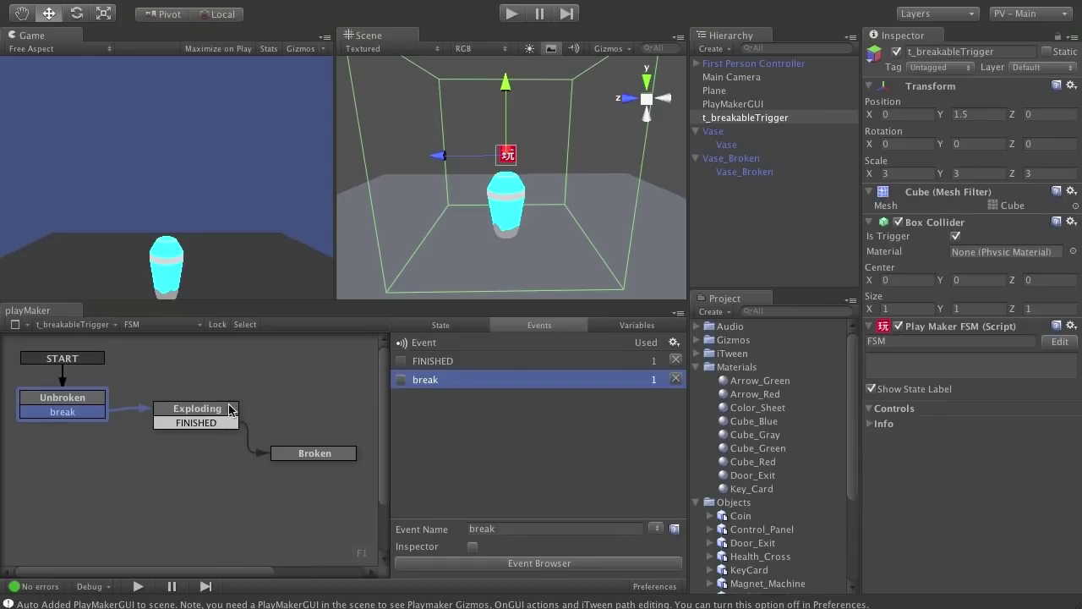
Reposition the Exploding and Broken states slightly lower in the graph to space out the flow
left_click(215, 420)
left_click_drag(305, 456, 306, 475)
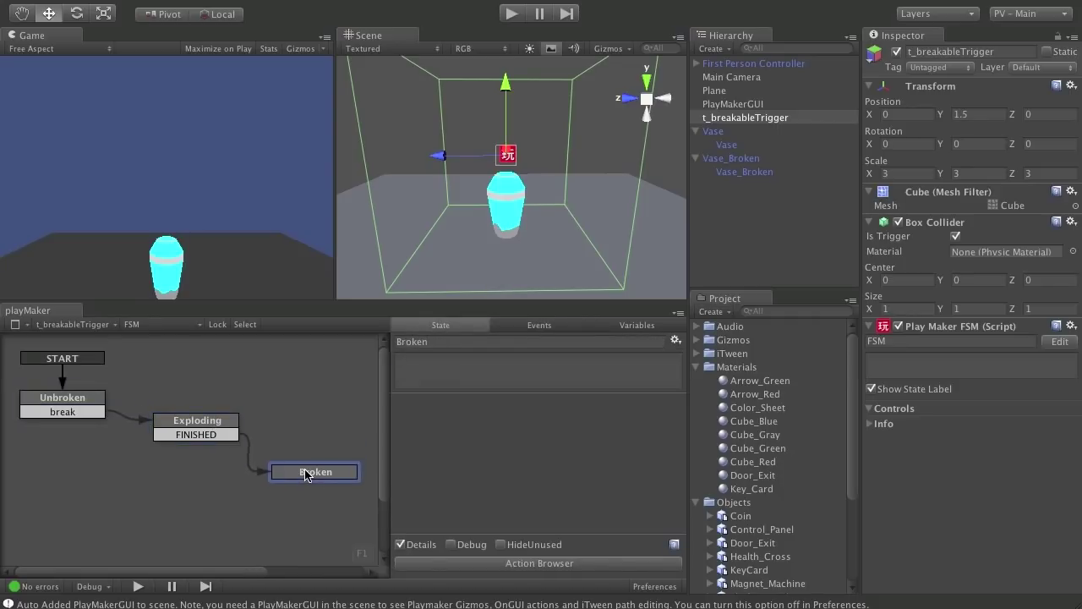
left_click_drag(178, 428, 171, 424)
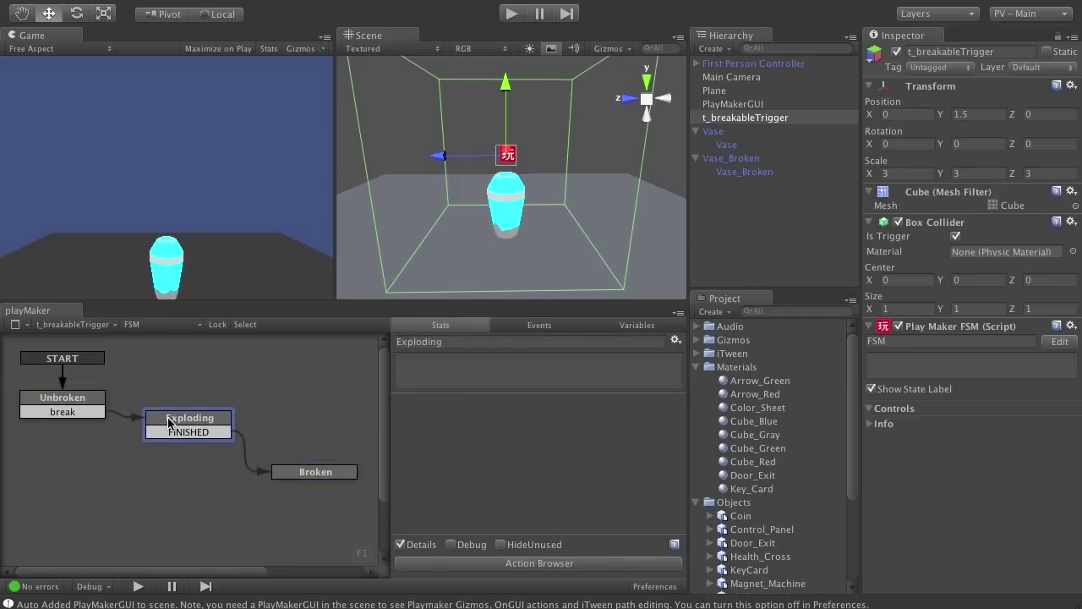
Review the Unbroken and Exploding states' actions and inspect the Vase and Vase_Broken objects in the scene
left_click(84, 396)
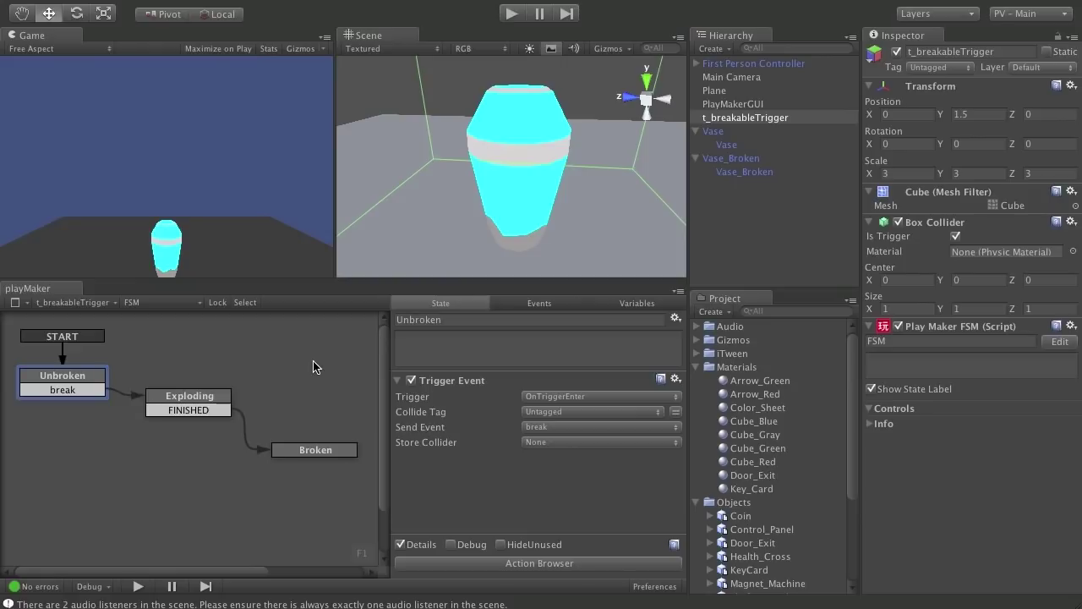
left_click(723, 132)
left_click(773, 159)
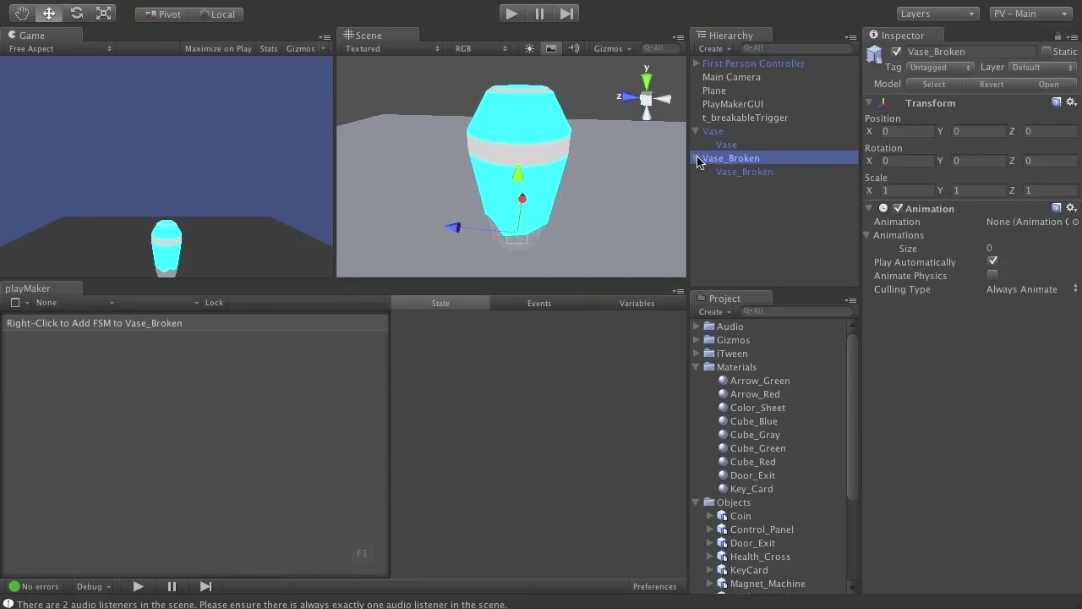
left_click(744, 119)
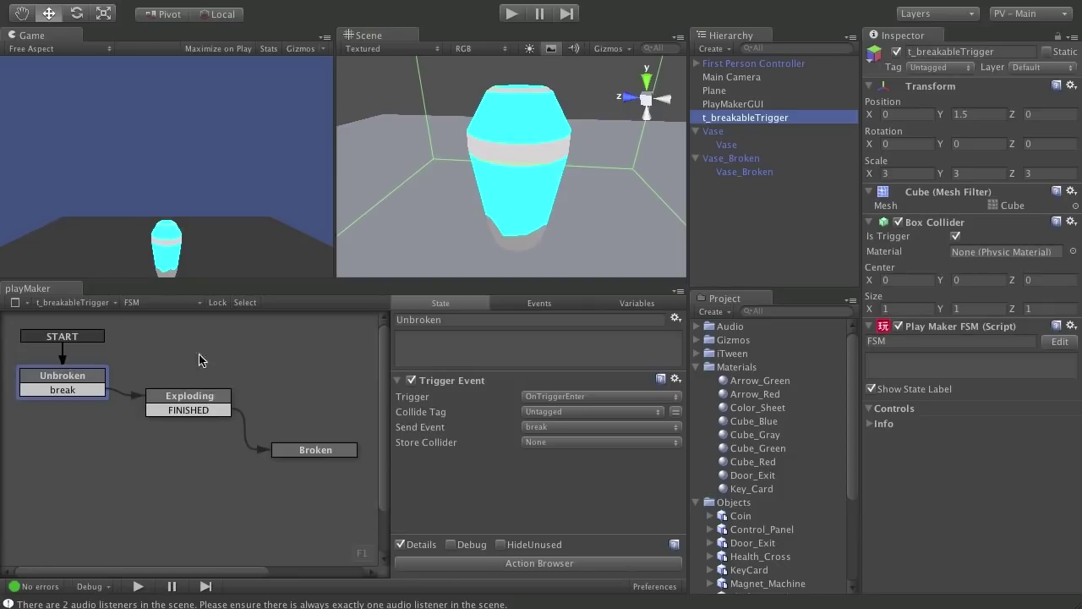
left_click(220, 404)
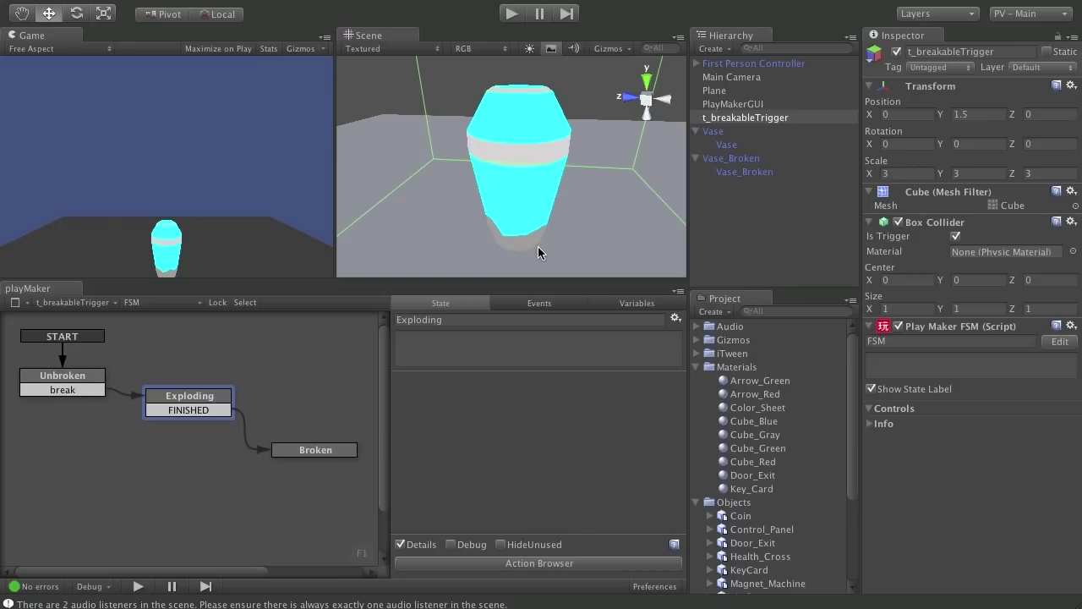
left_click(66, 382)
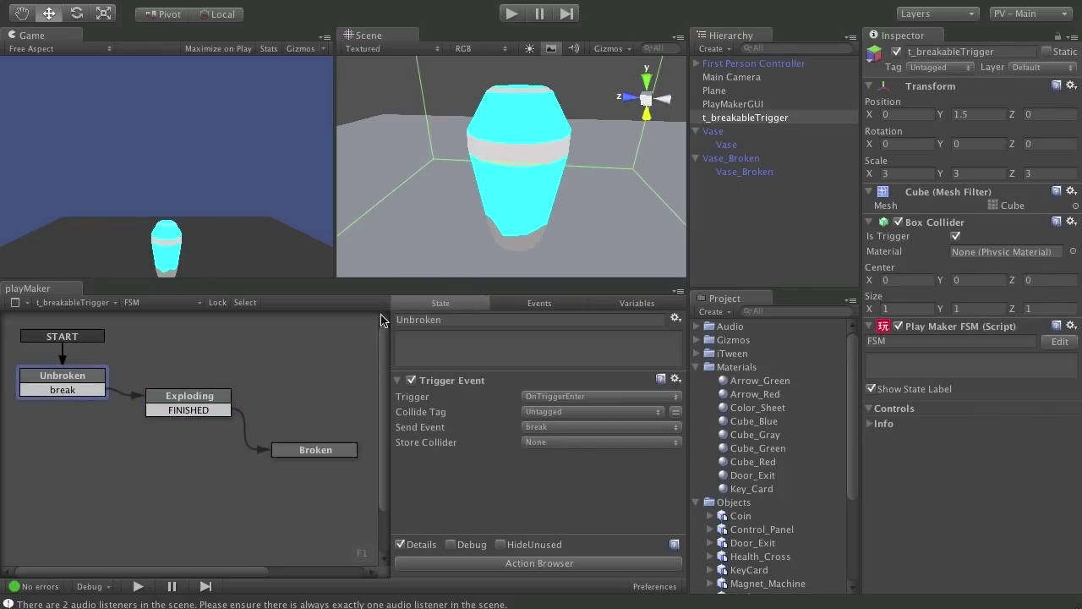
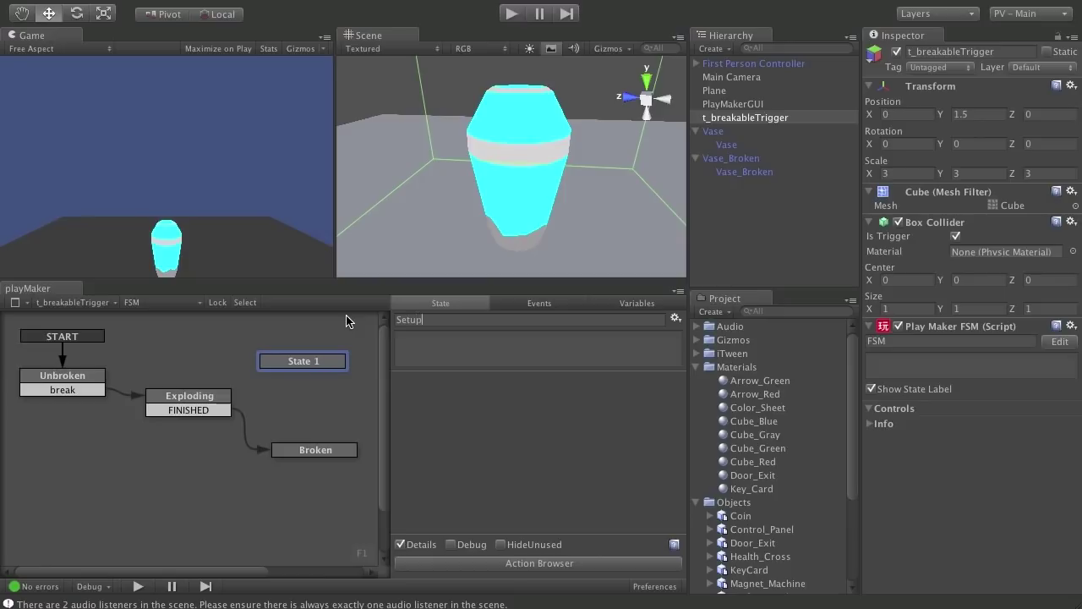
Name the new state Setup and add a Set Visibility action to it
key("Return")
left_click(552, 567)
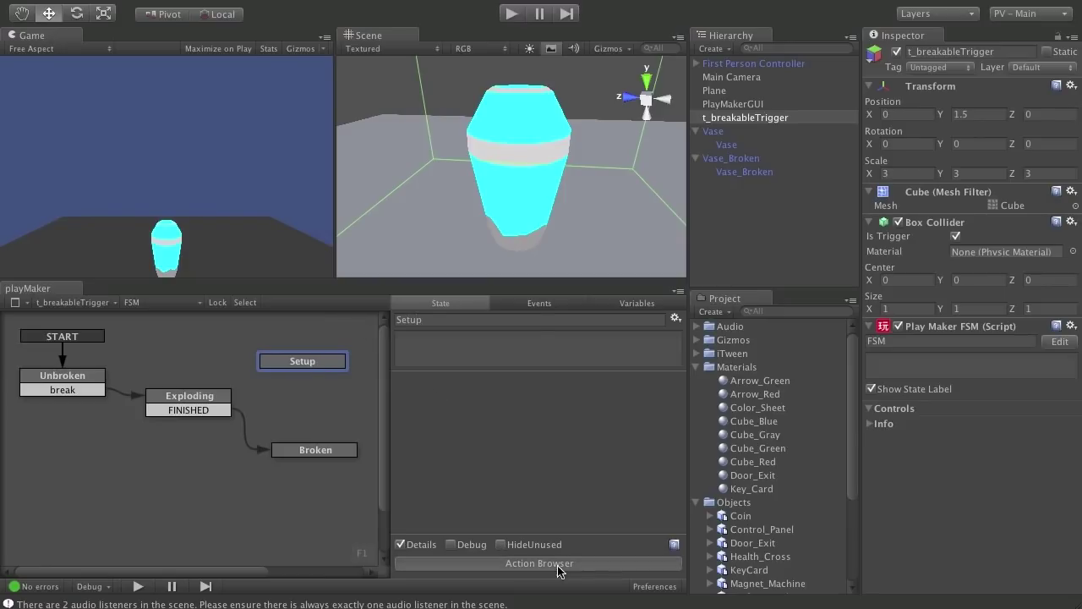
left_click_drag(265, 37, 266, 32)
type("vis")
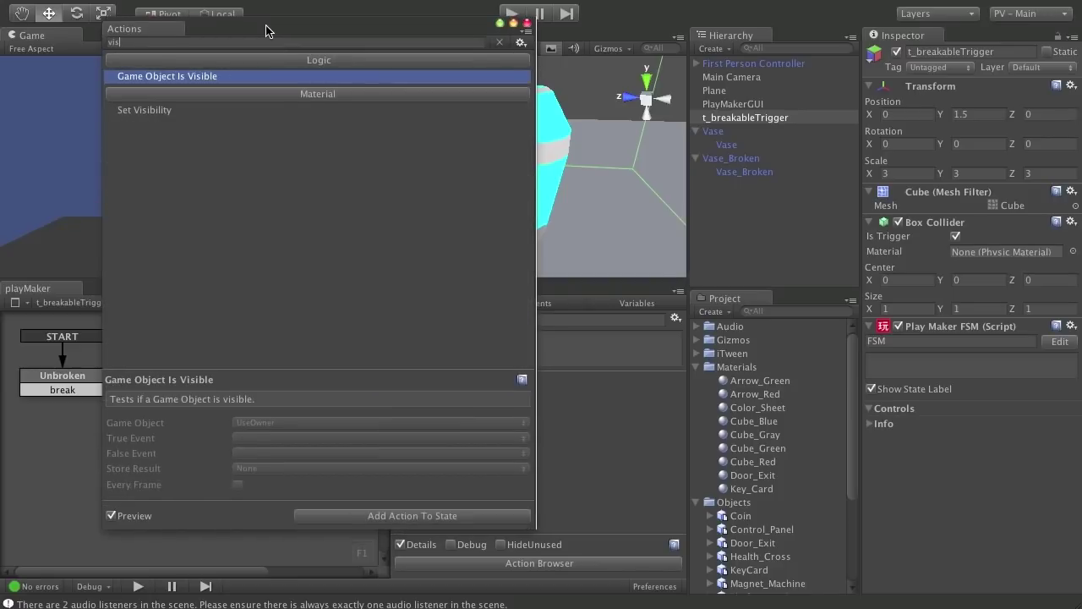
key("Down")
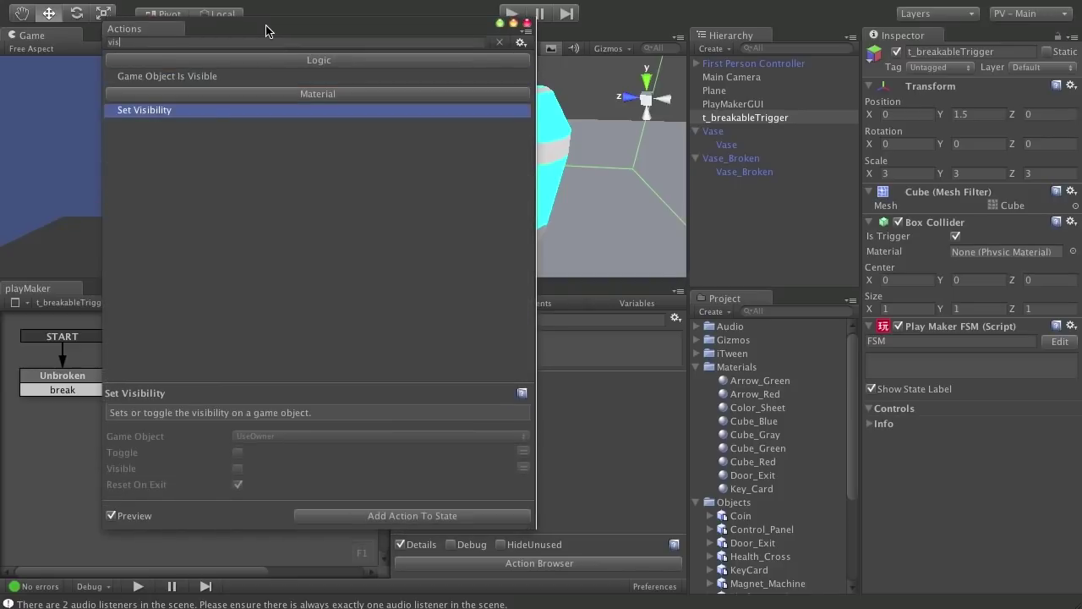
key("Return")
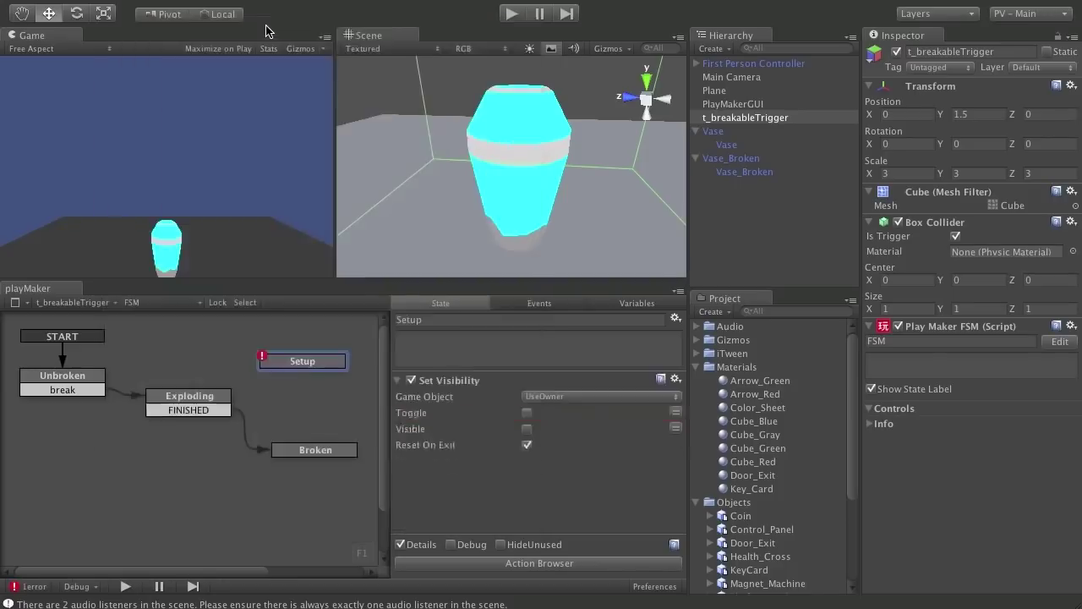
Target Setup's Set Visibility action at the specified child object Vase_Broken, which holds the mesh, and turn off Reset On Exit
left_click(582, 396)
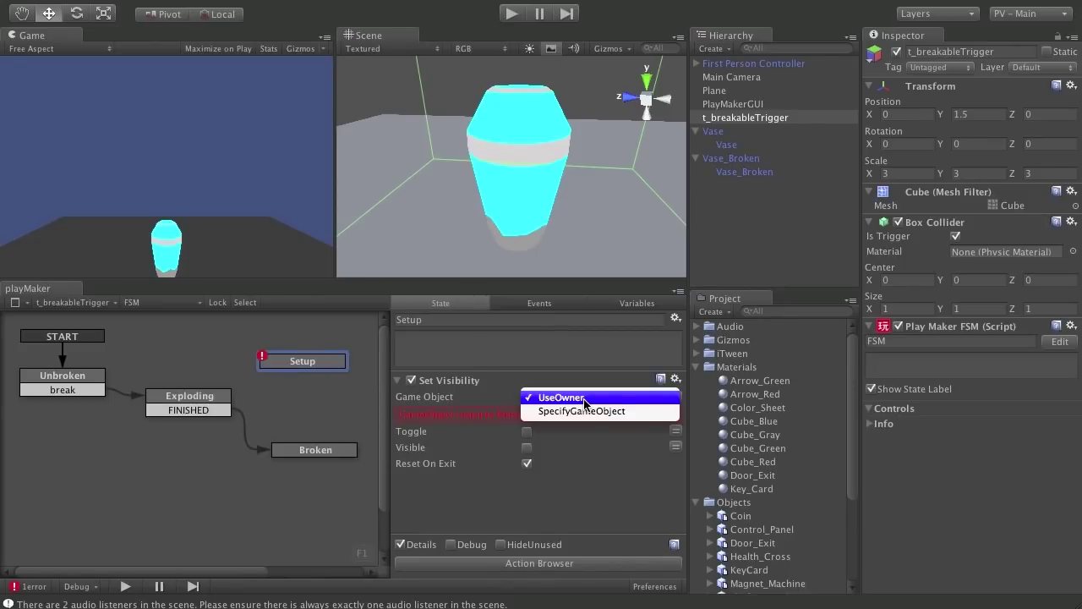
left_click(596, 411)
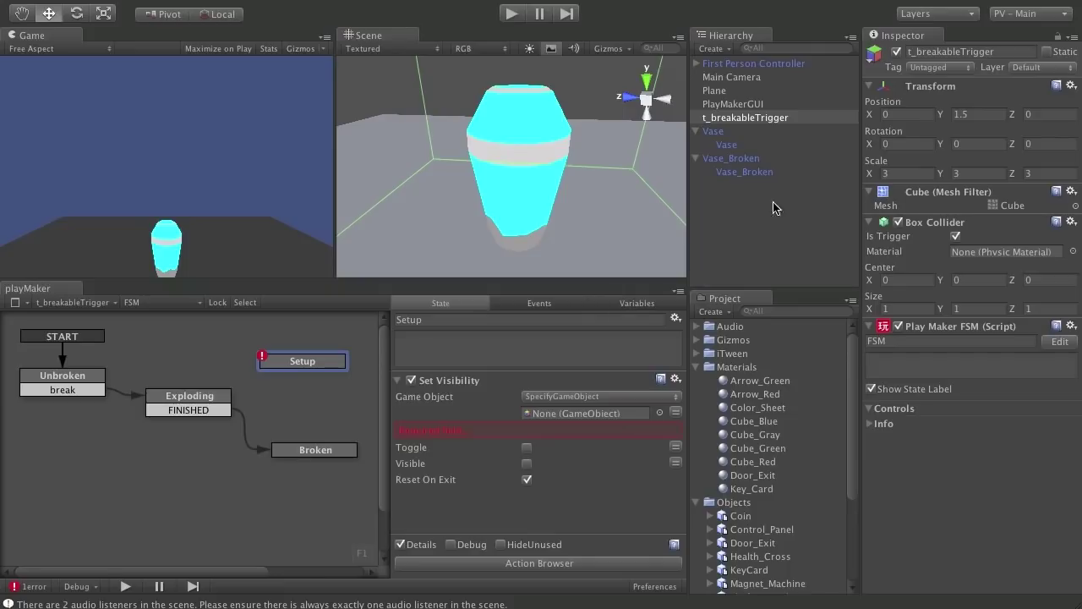
left_click(753, 161)
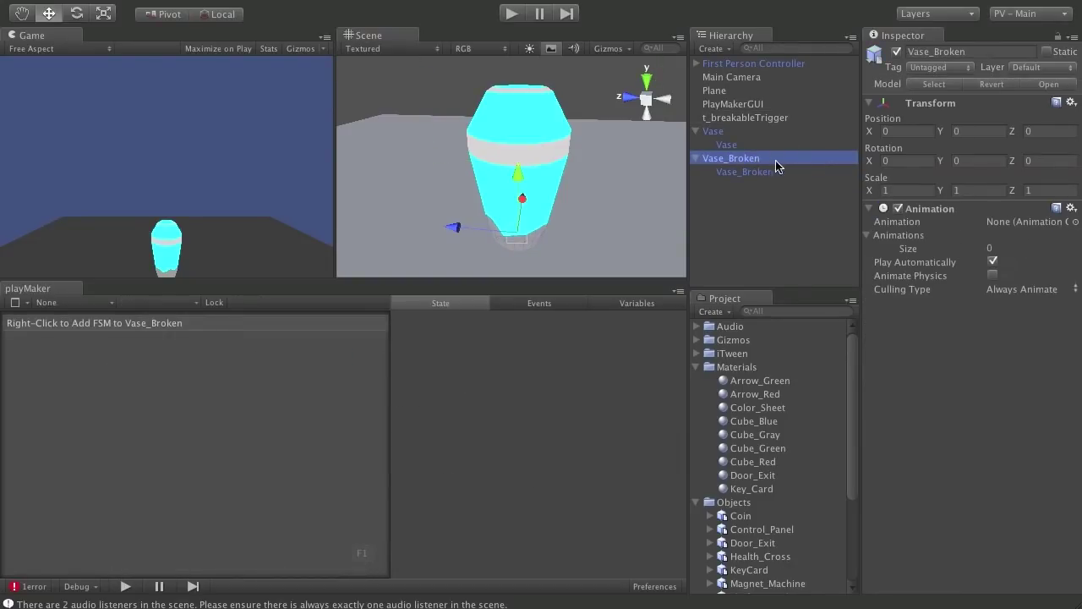
left_click(782, 172)
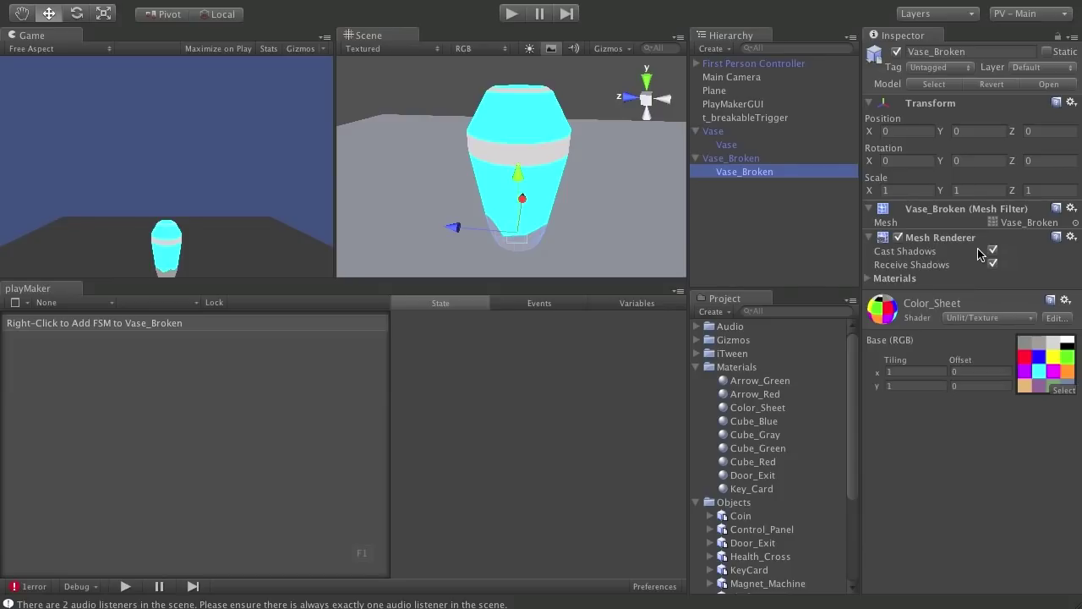
left_click(751, 159)
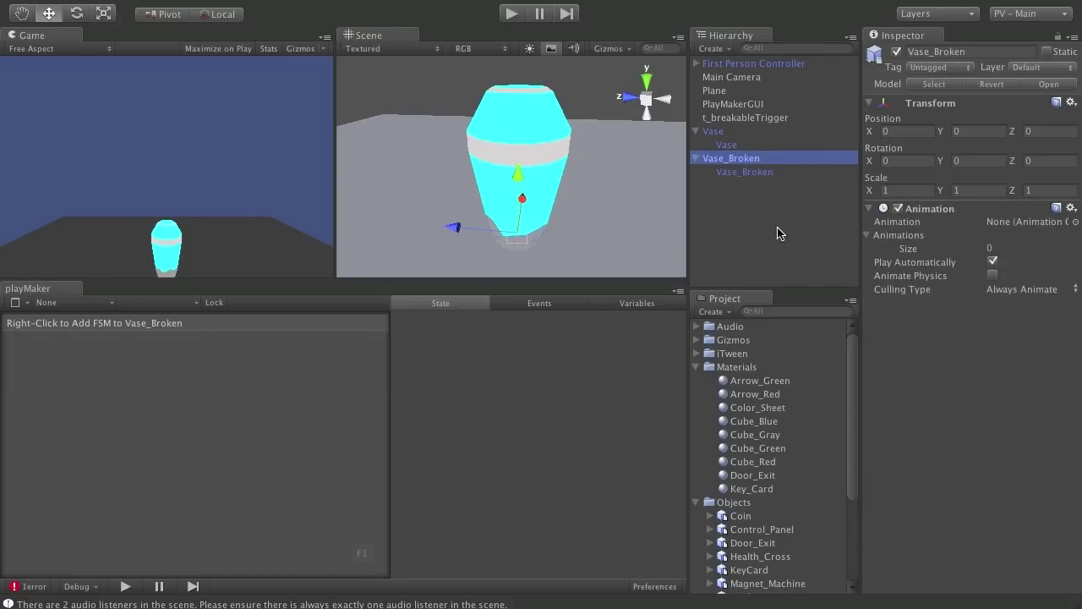
left_click(772, 117)
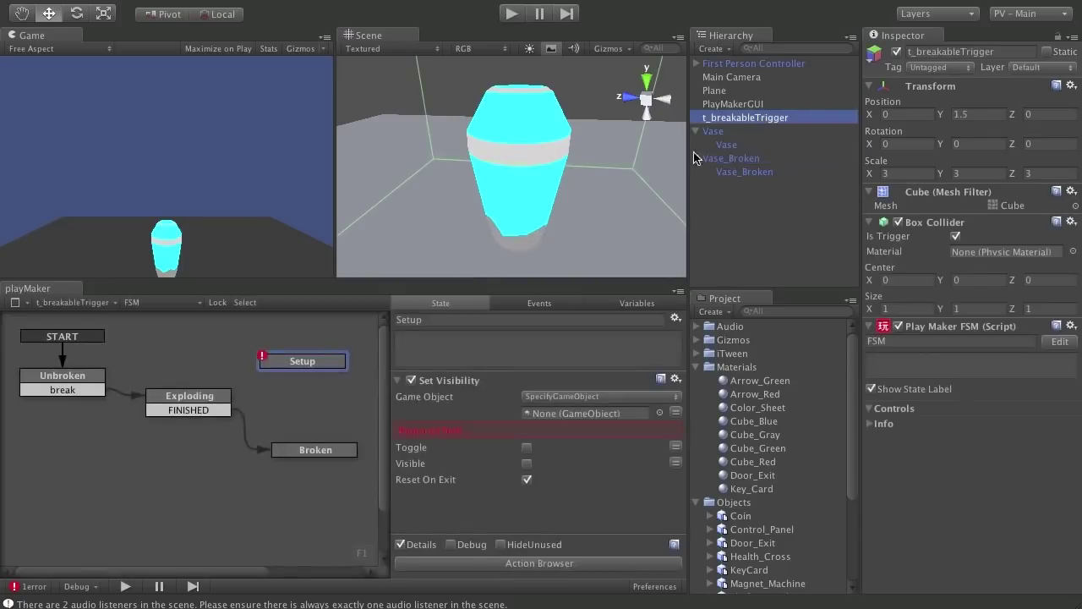
left_click(311, 364)
left_click_drag(748, 174, 591, 409)
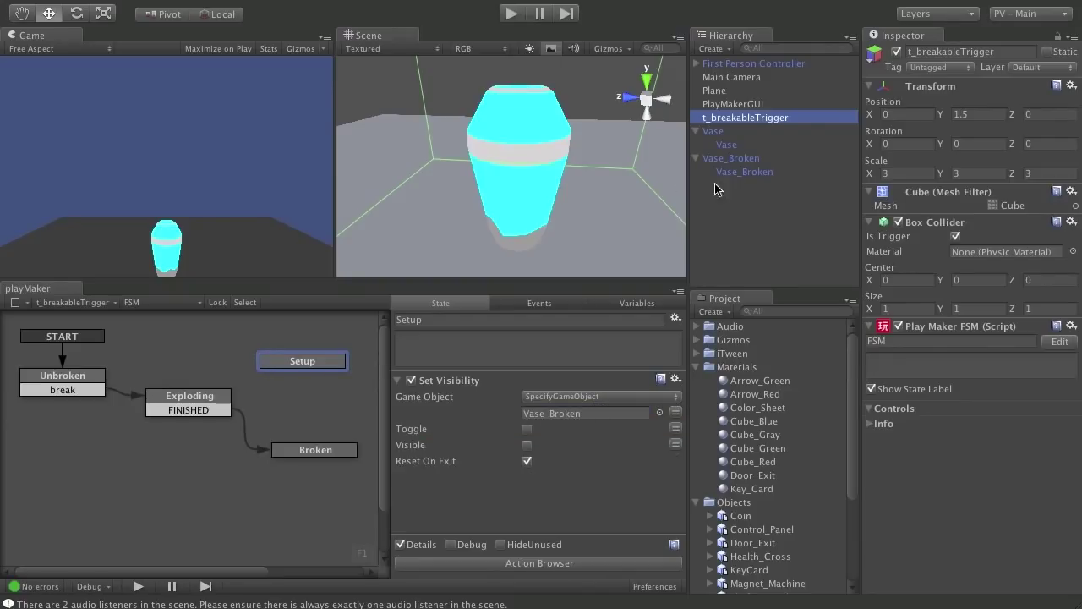
left_click(528, 462)
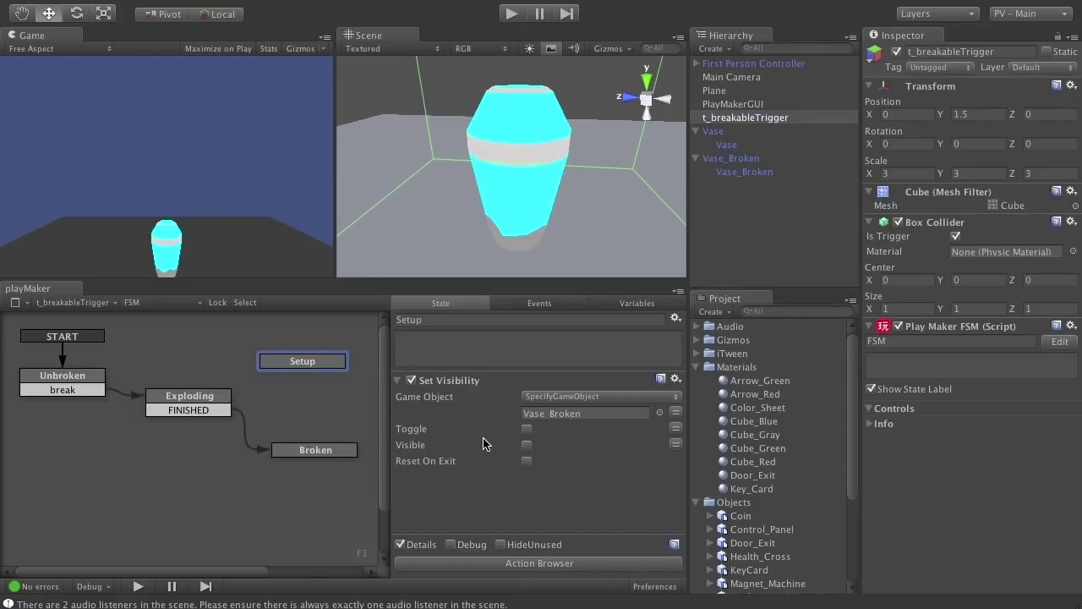
Make Setup the start state and rearrange the graph so Setup sits above the Unbroken and Exploding states
right_click(313, 365)
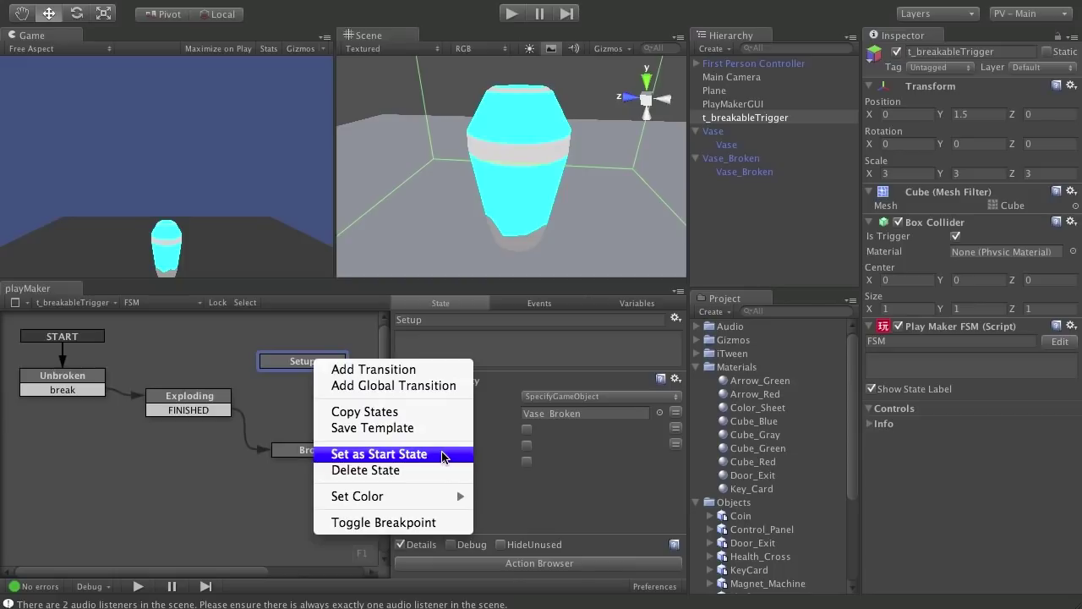
left_click(443, 457)
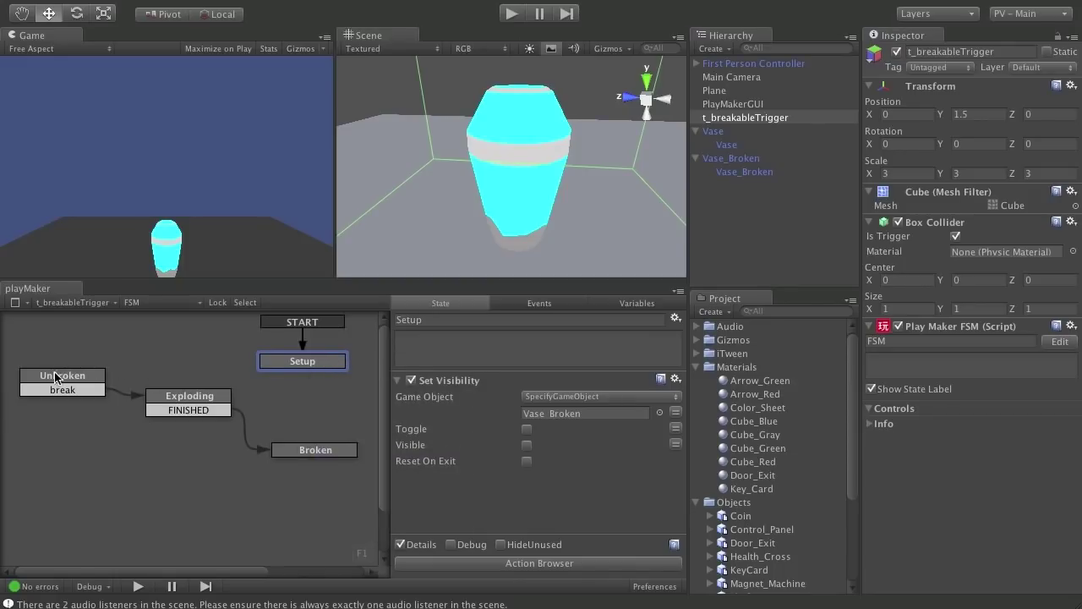
left_click_drag(53, 372, 94, 448)
left_click_drag(167, 398, 220, 490)
left_click(315, 364)
left_click_drag(315, 363, 76, 374)
left_click(137, 430)
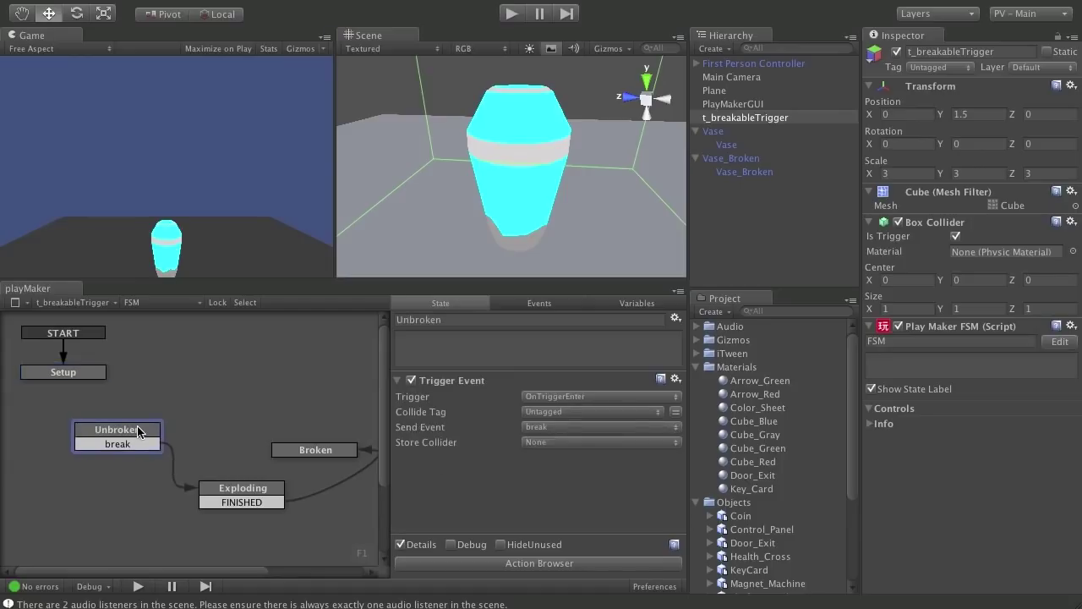
Add a FINISHED transition to the Setup state and connect it to Unbroken
left_click(69, 372)
right_click(70, 372)
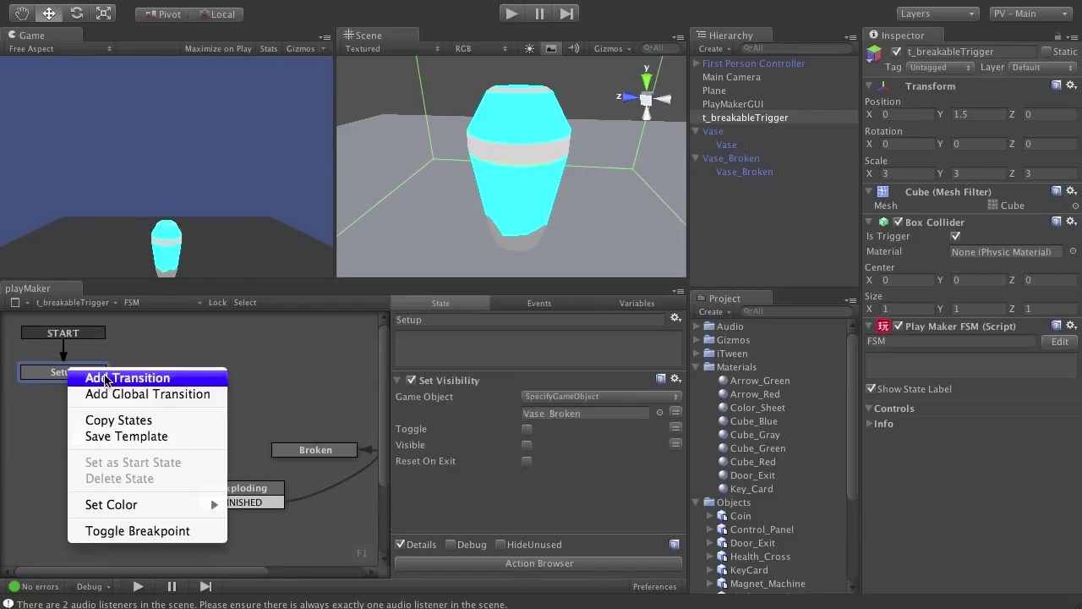
left_click(105, 379)
left_click(82, 386)
left_click(110, 393)
left_click_drag(94, 386, 172, 369)
Tidy the graph by repositioning Exploding and Broken and lining up Setup with Unbroken
left_click_drag(245, 489, 188, 471)
left_click_drag(333, 458, 339, 449)
left_click(69, 378)
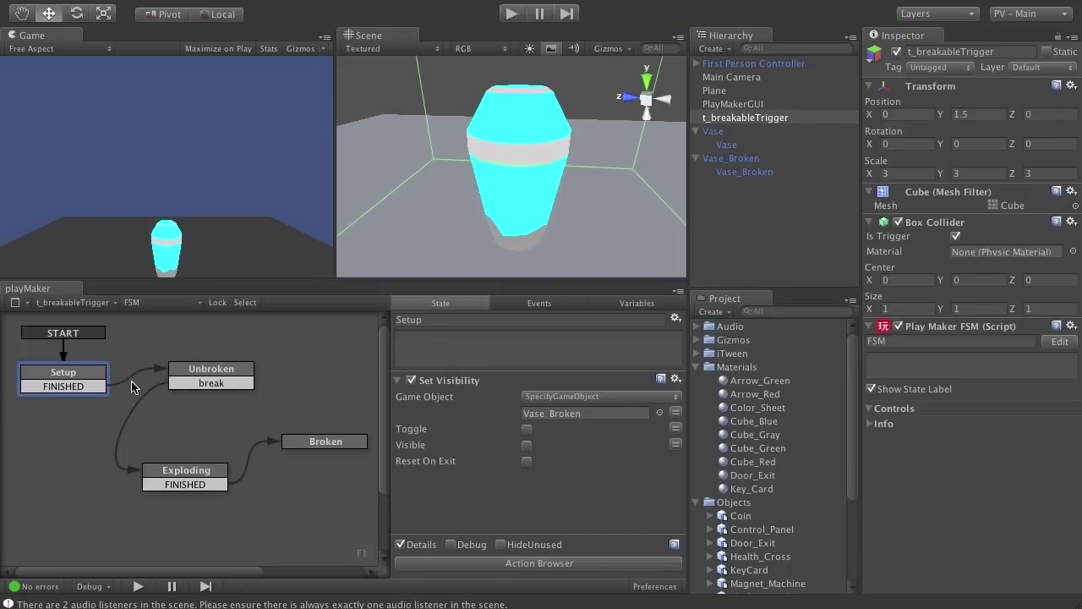
left_click_drag(82, 377, 73, 372)
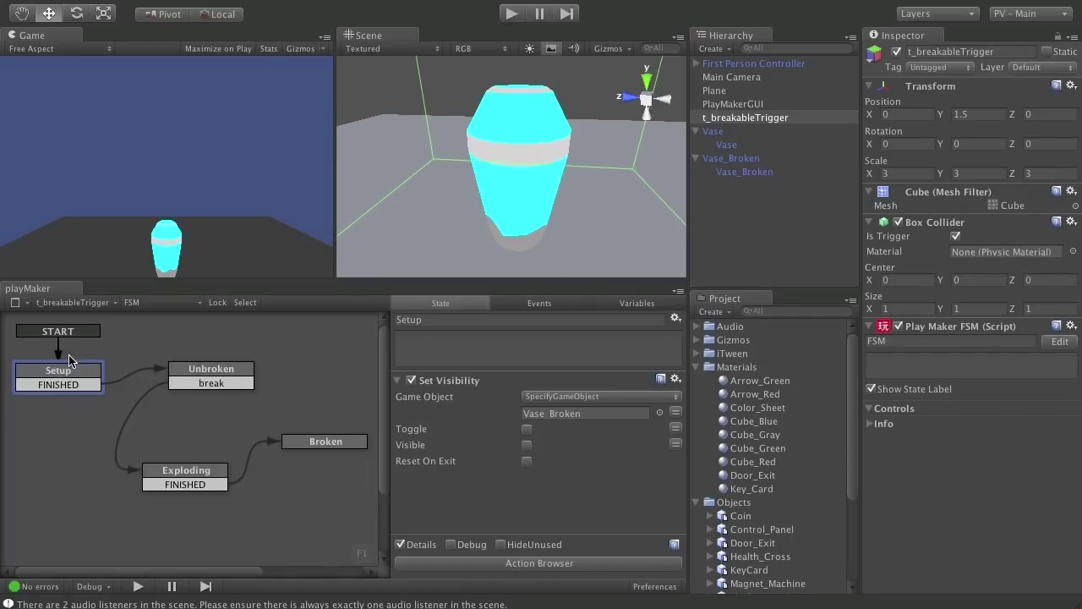
left_click(229, 364)
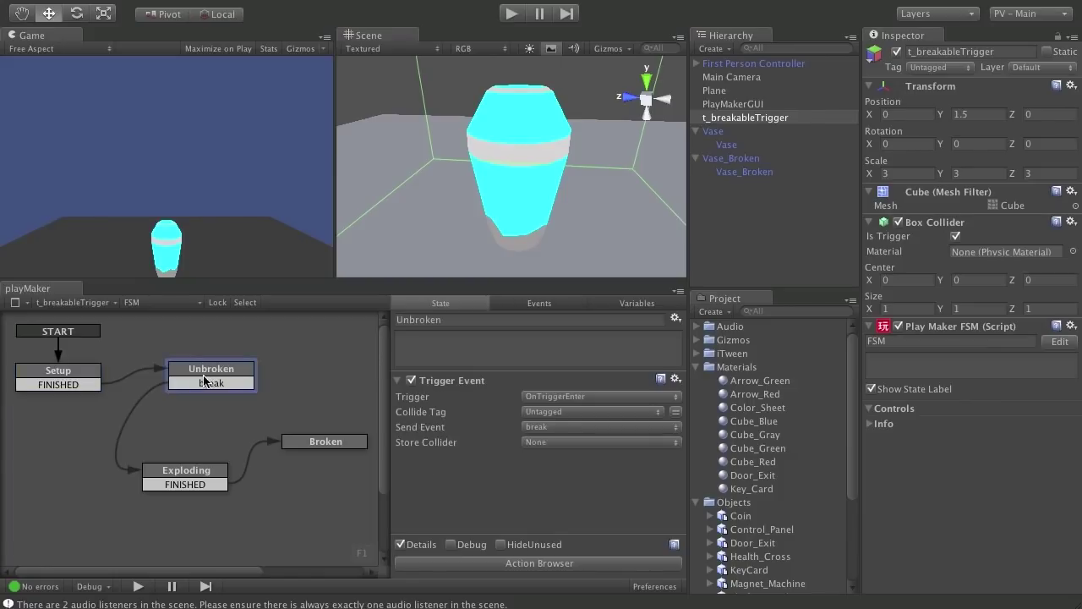
left_click_drag(224, 368, 225, 371)
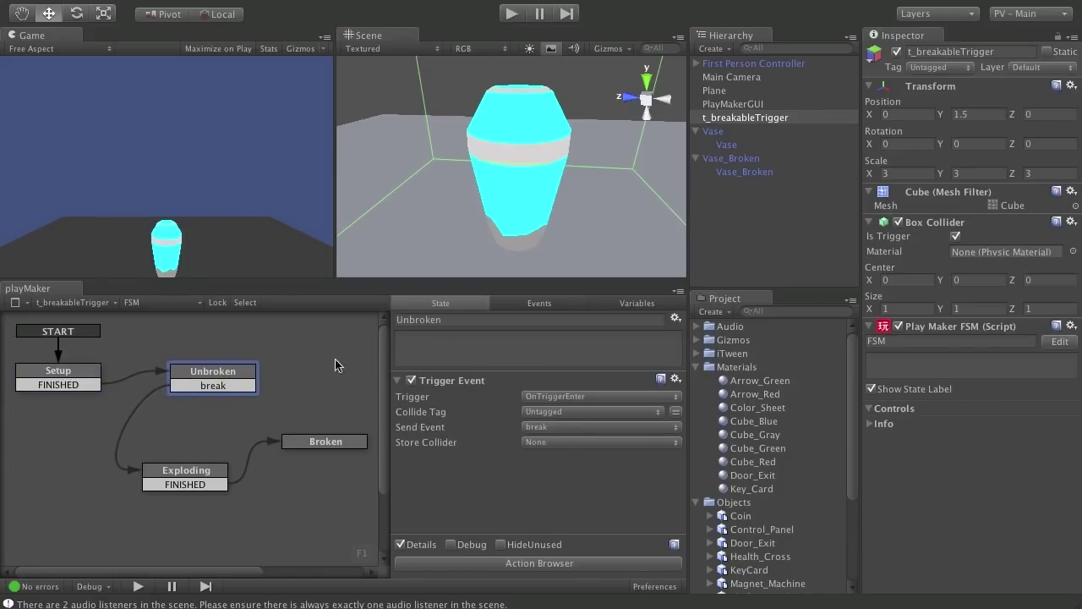
Copy the Set Visibility action from Setup and paste it twice into the Exploding state
left_click(194, 475)
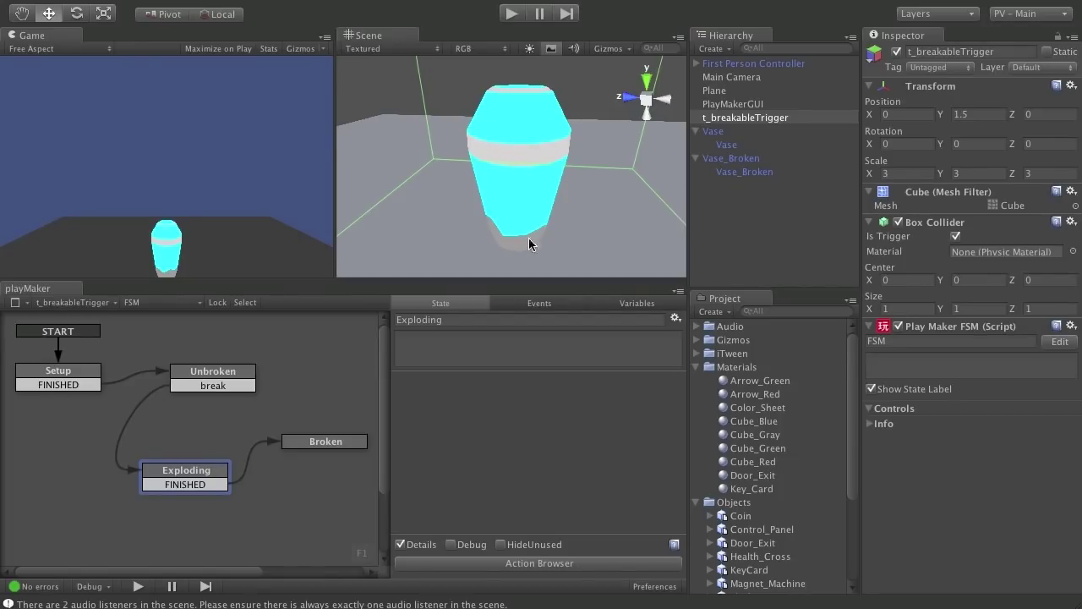
left_click(75, 378)
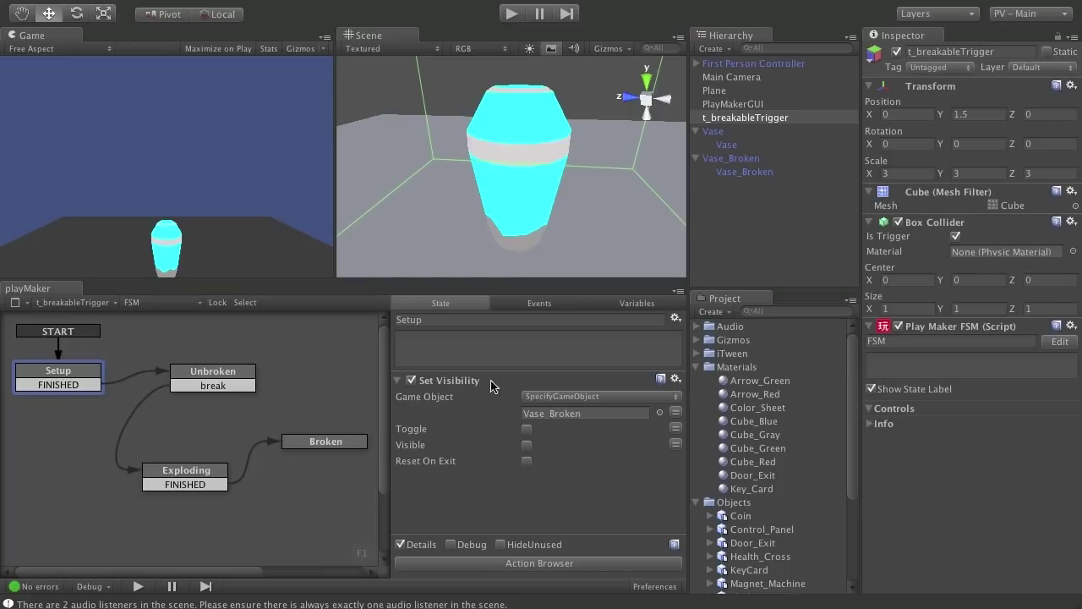
left_click(454, 385)
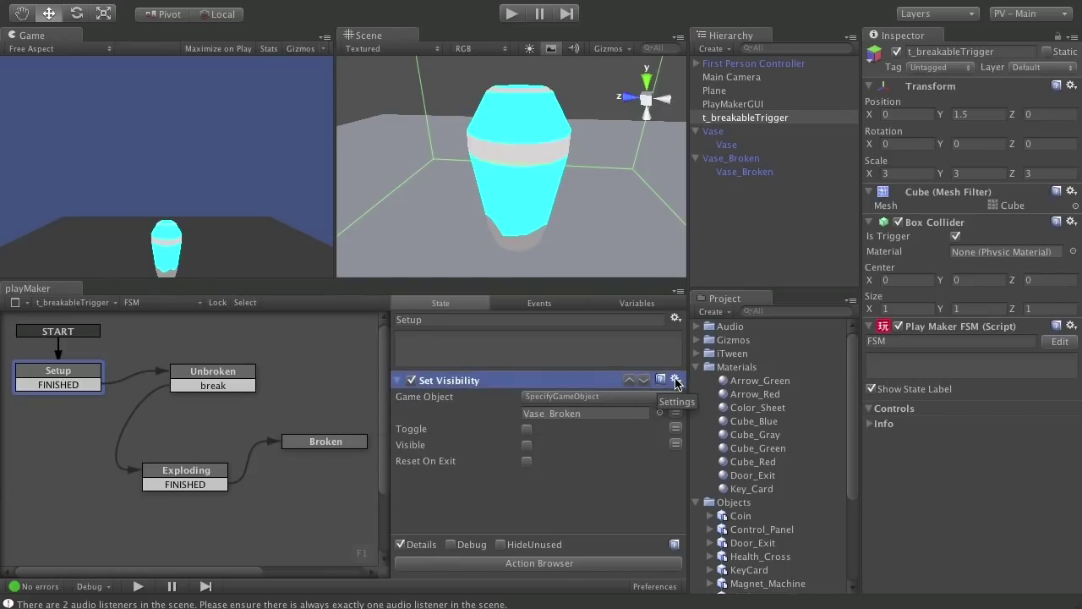
left_click(674, 380)
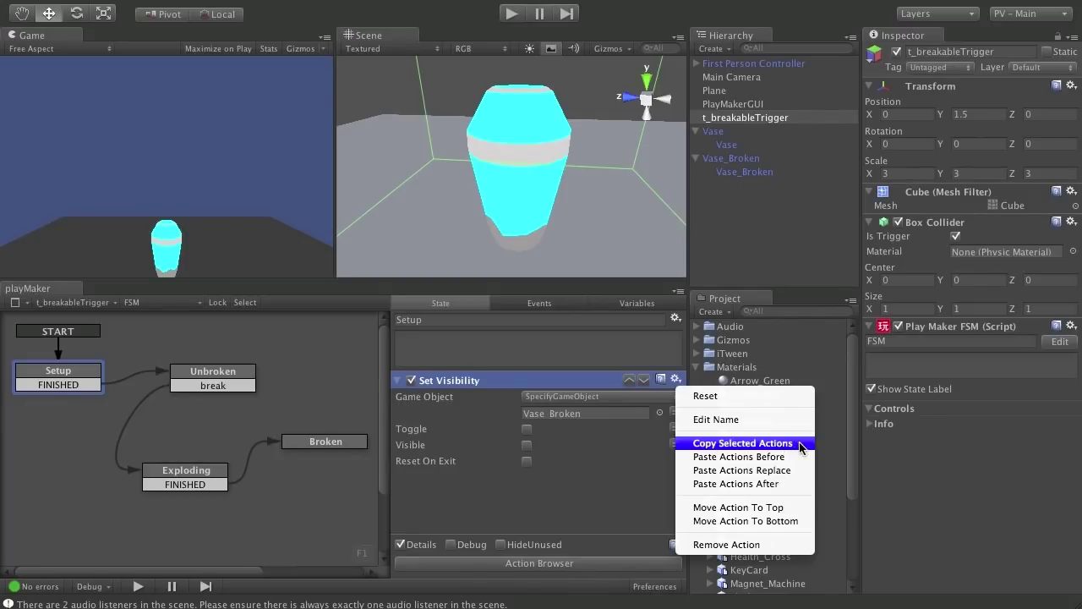
left_click(800, 445)
left_click(188, 471)
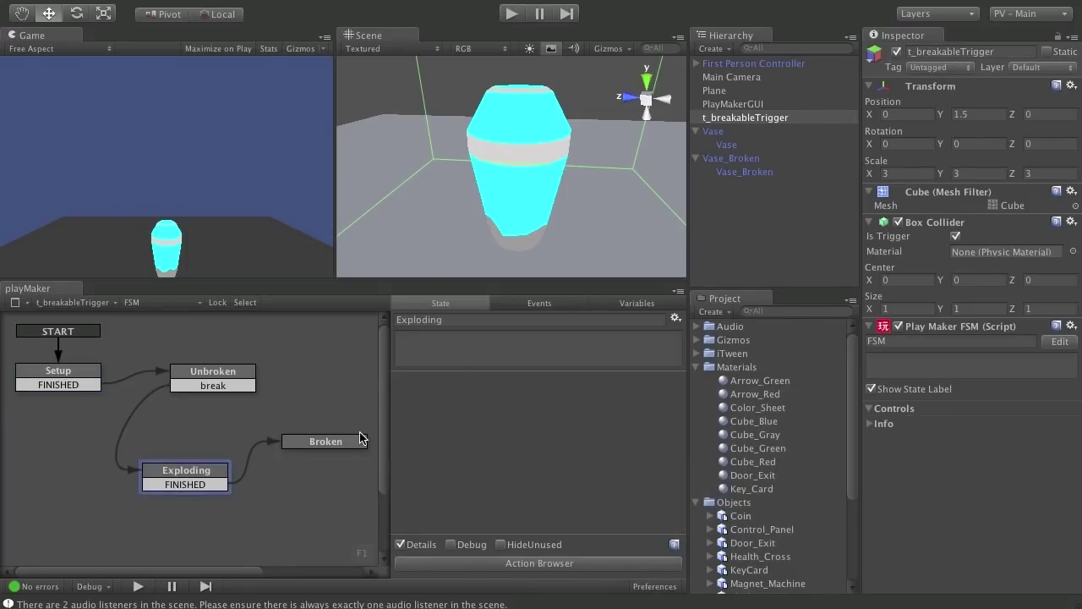
right_click(512, 397)
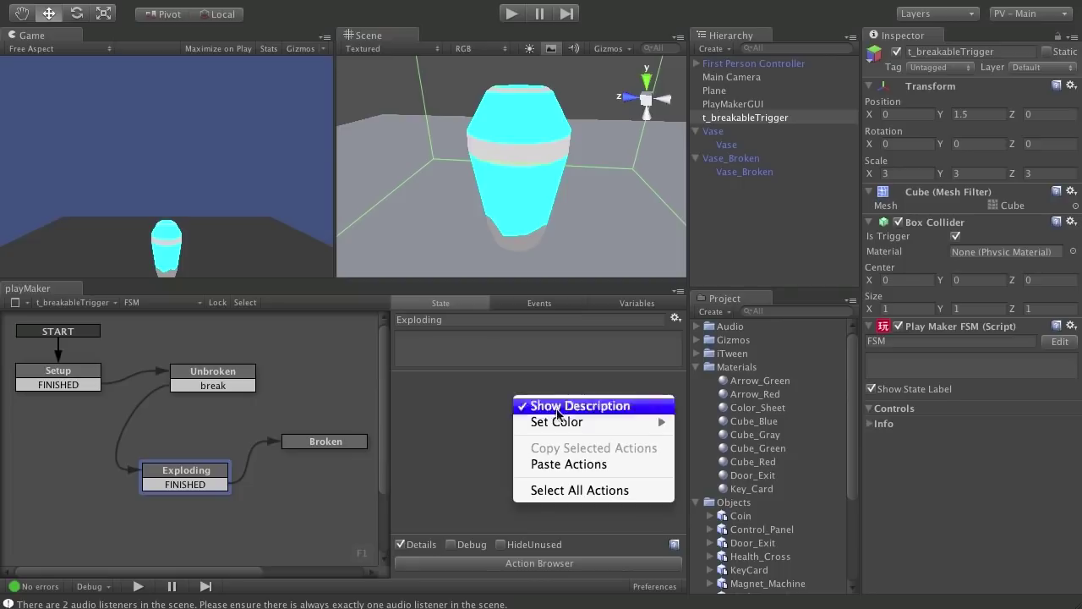
left_click(622, 465)
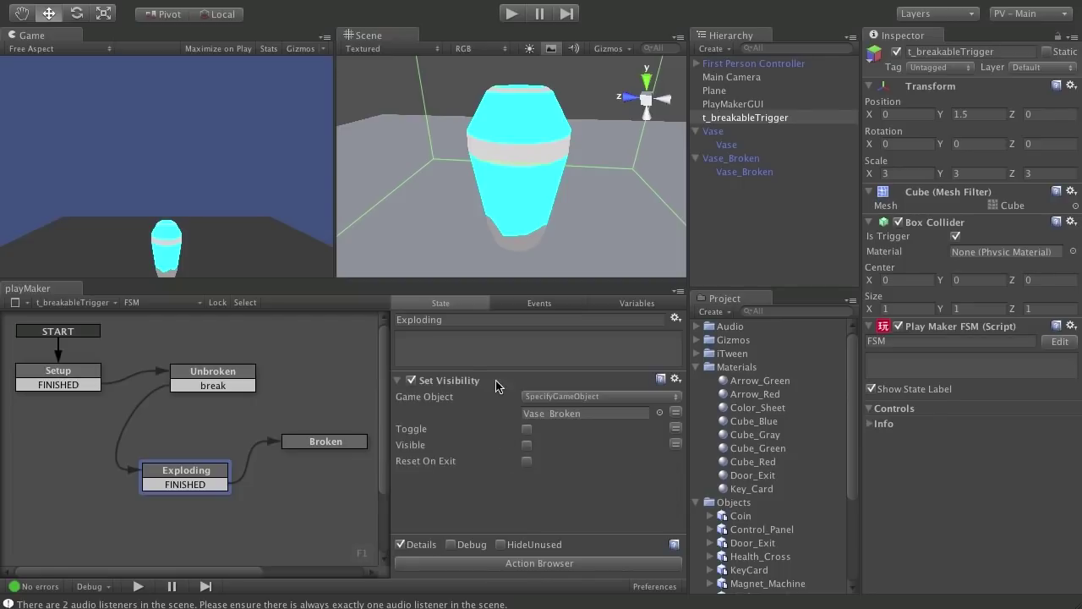
right_click(502, 493)
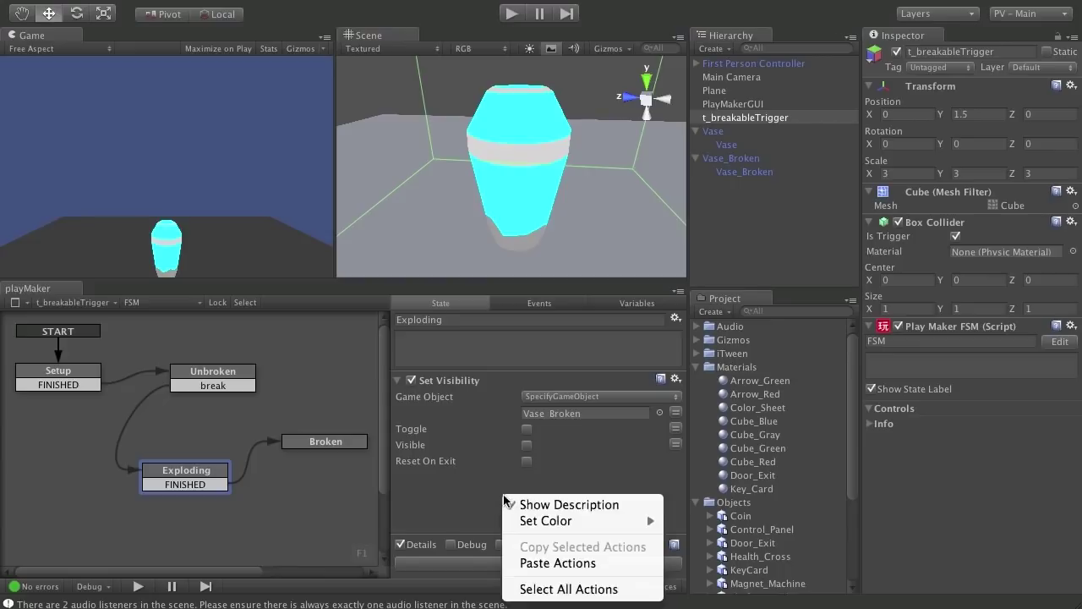
left_click(558, 562)
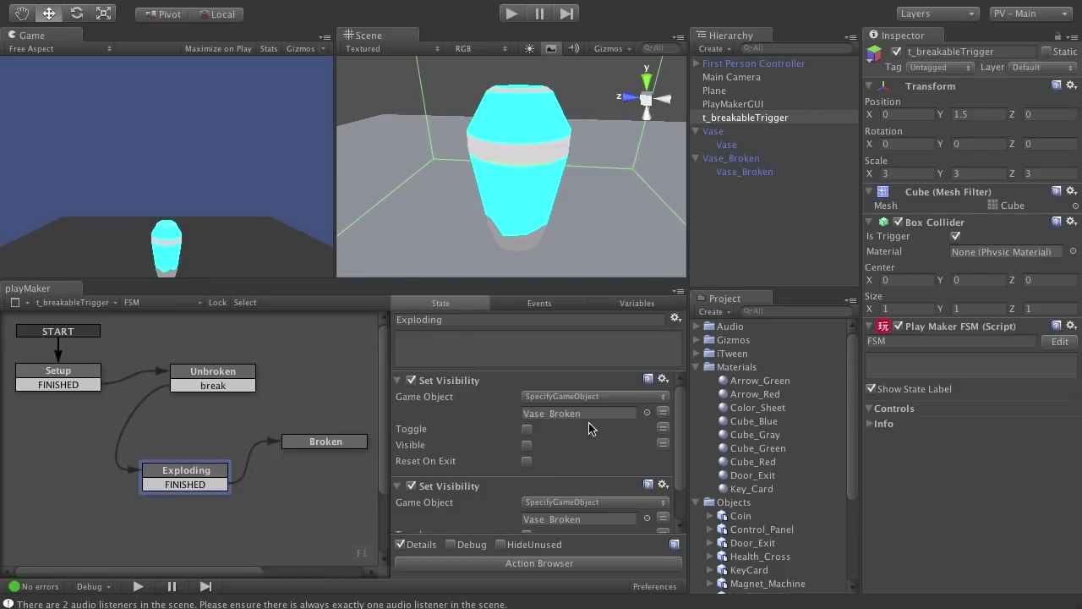
In Exploding, turn Visible on for Vase_Broken in the first Set Visibility action and assign Vase to the second
left_click(527, 445)
scroll(560, 449, "down", 3)
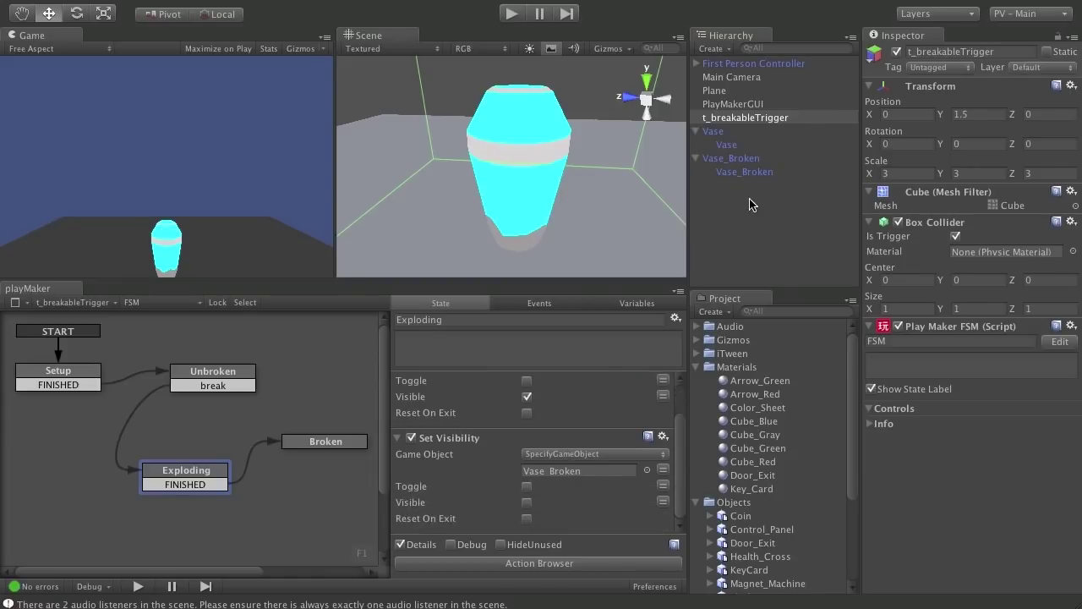
left_click_drag(726, 145, 592, 517)
scroll(516, 460, "down", 3)
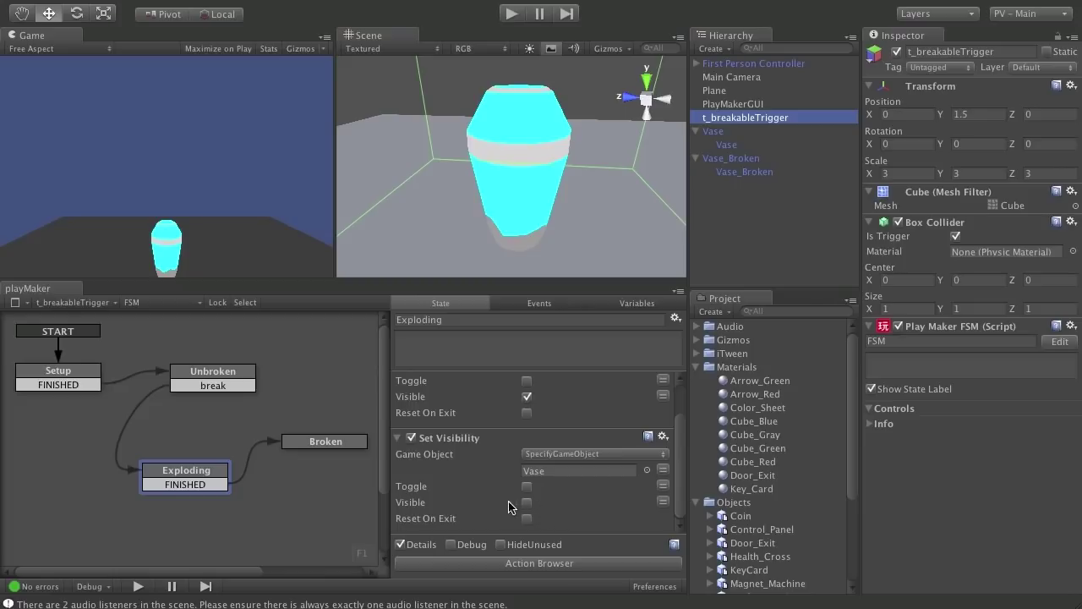
scroll(487, 474, "up", 3)
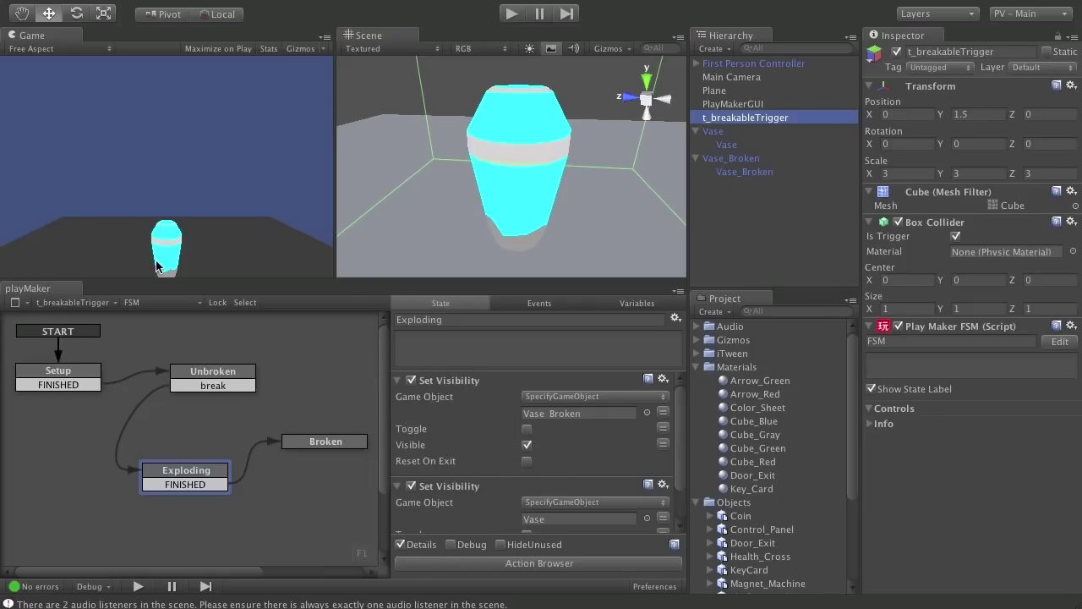
Play-test the scene by walking into the vase's trigger to check the visibility swap, and stop the game
key("ctrl+p")
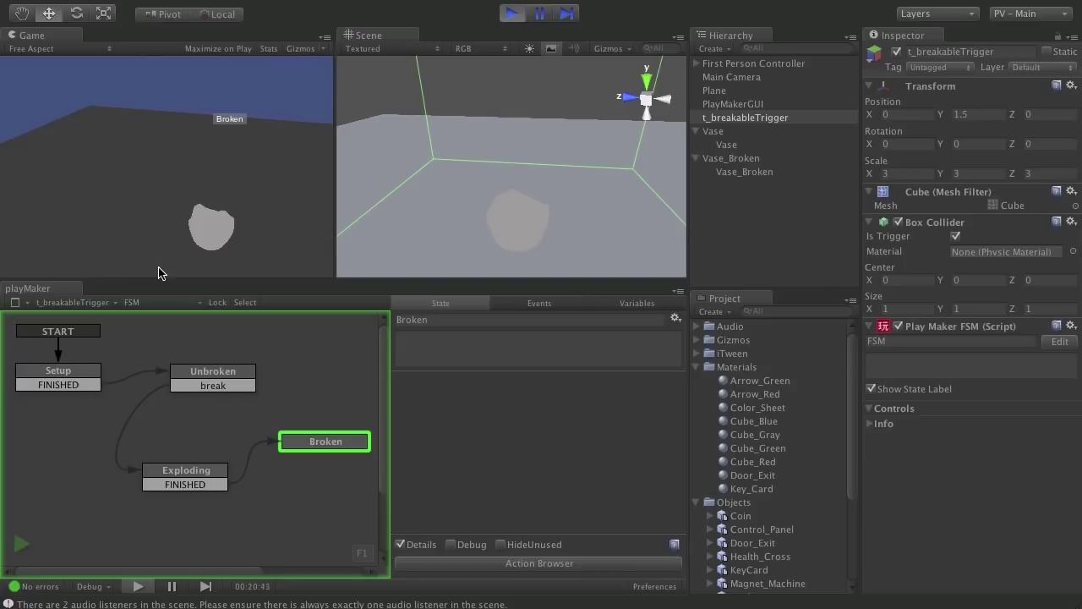
key("ctrl+p")
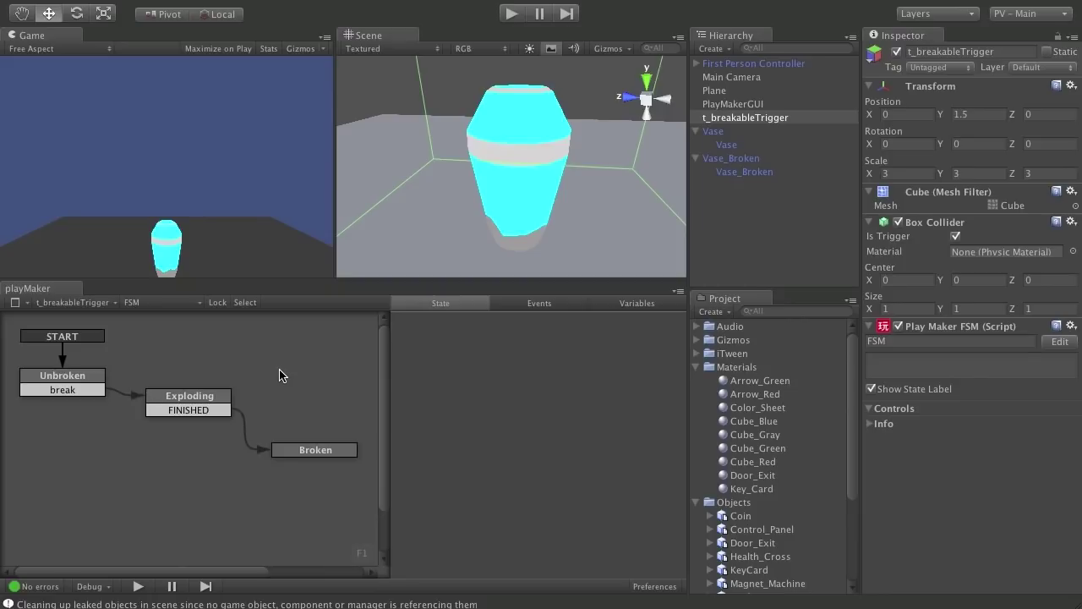
Find the Trigger Event action and add it to the Unbroken state
left_click(66, 382)
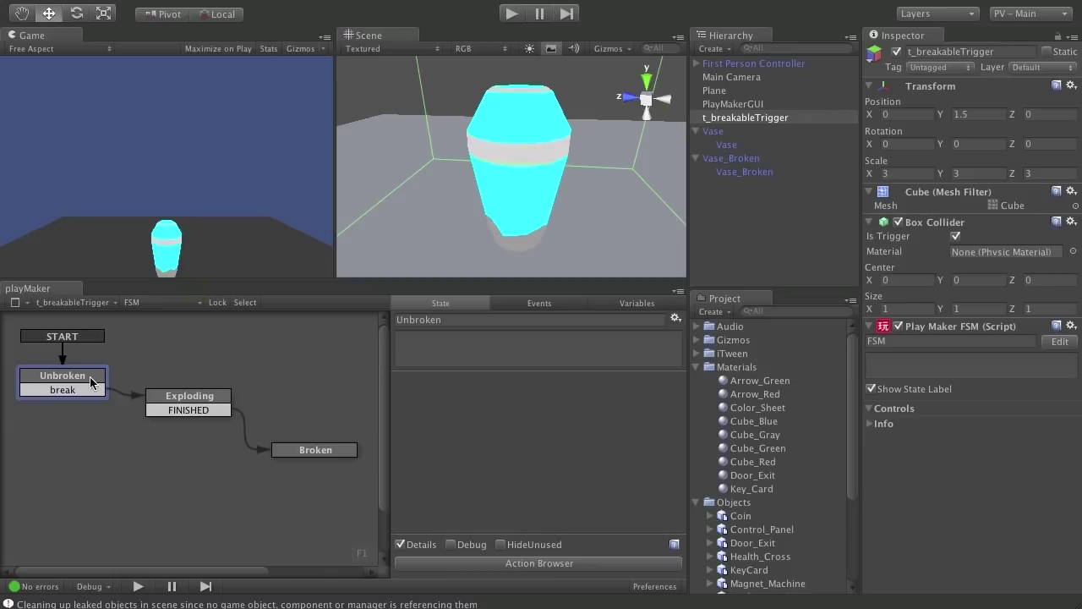
left_click(565, 564)
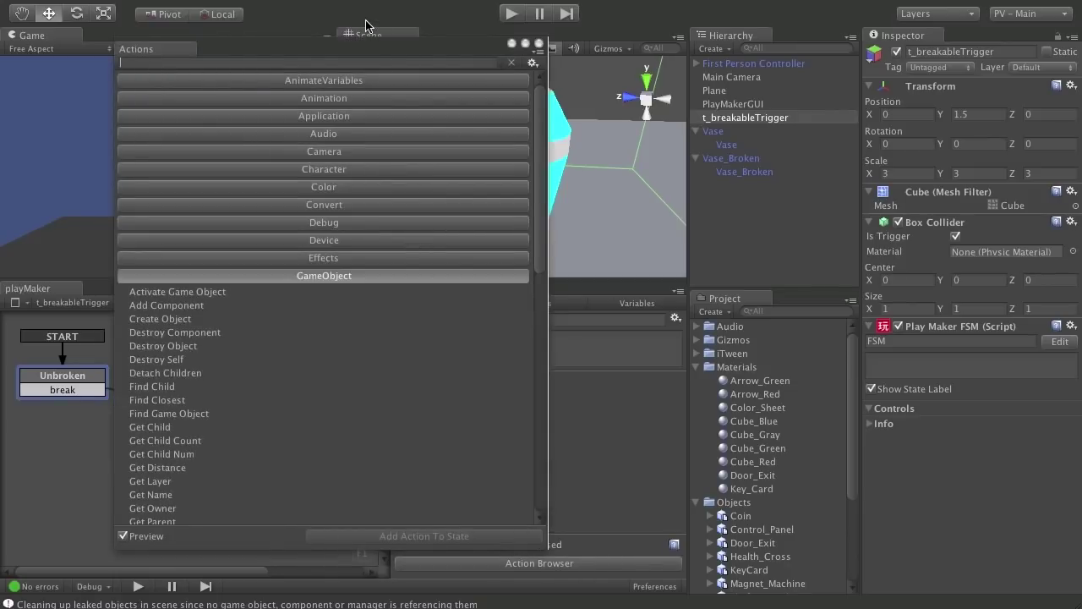
left_click_drag(313, 48, 303, 34)
type("t")
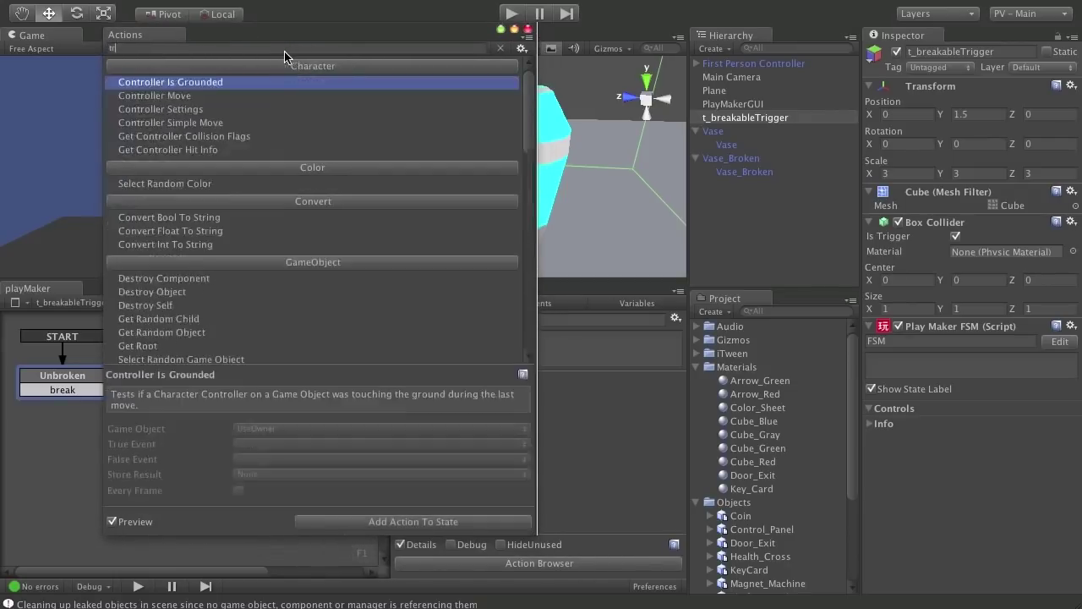
type("rigger")
key("Down")
key("Return")
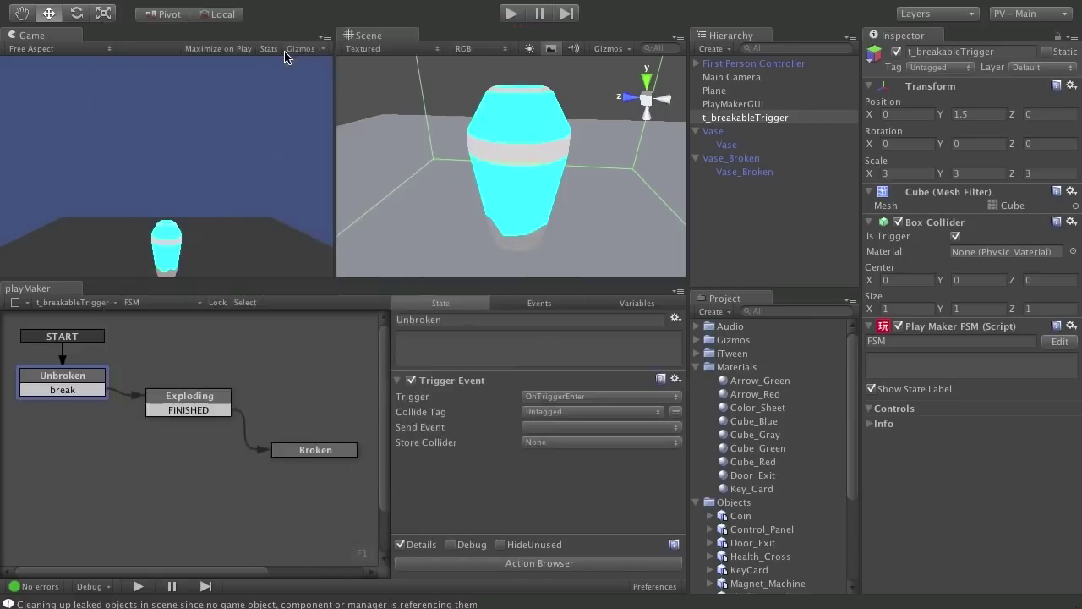
Keep the Trigger Event on OnTriggerEnter with the Untagged collide tag and make it send the break event
left_click(561, 412)
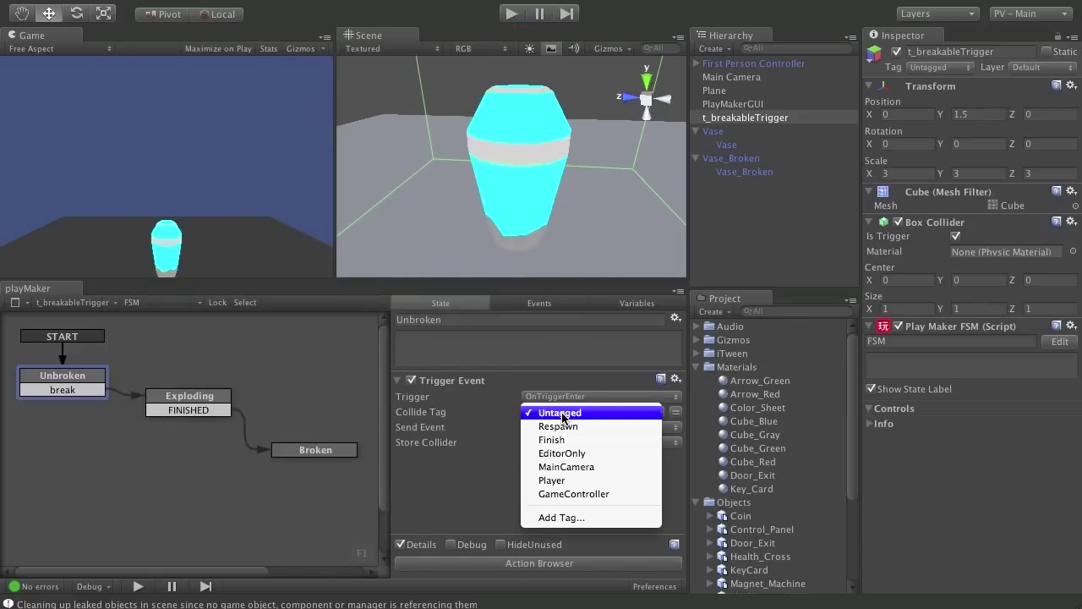
left_click(575, 400)
left_click(575, 397)
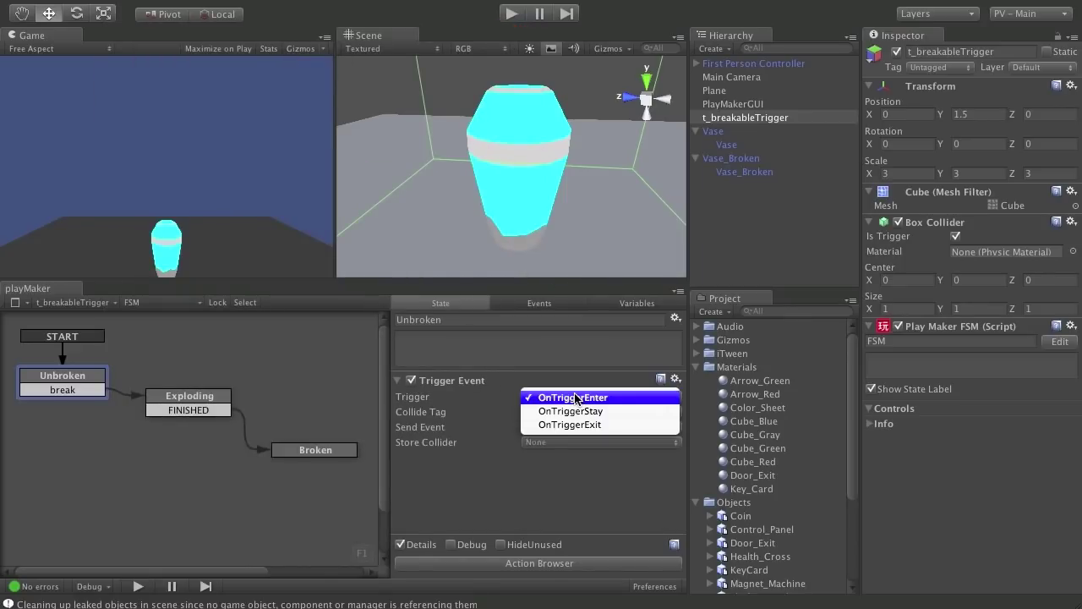
left_click(624, 399)
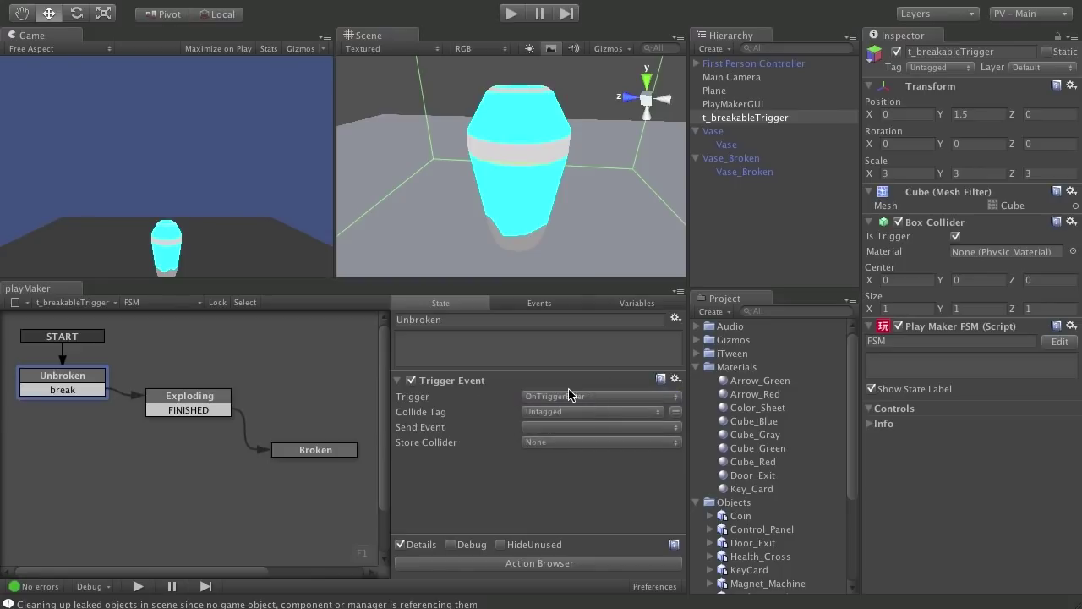
left_click(597, 427)
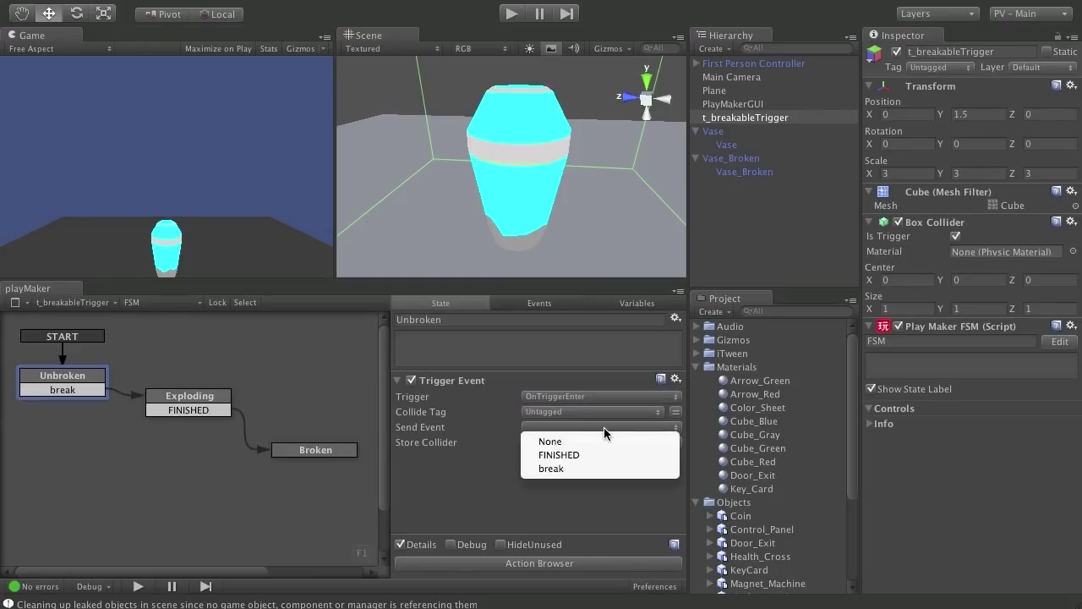
left_click(621, 467)
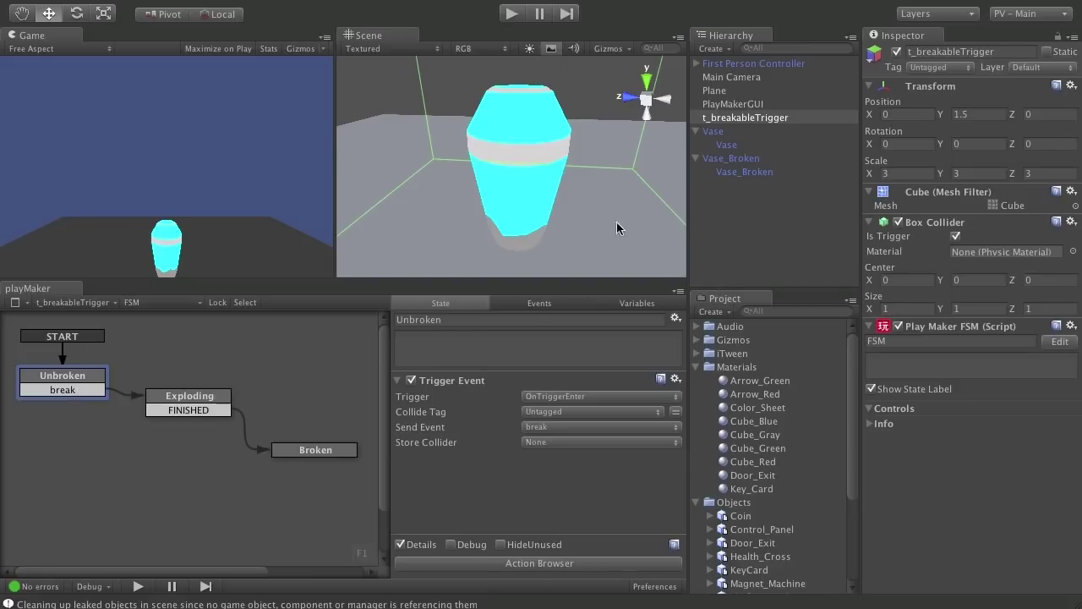
Play-test the trigger by moving the player towards and away from the vase while watching the FSM states, and stop the game
key("ctrl+p")
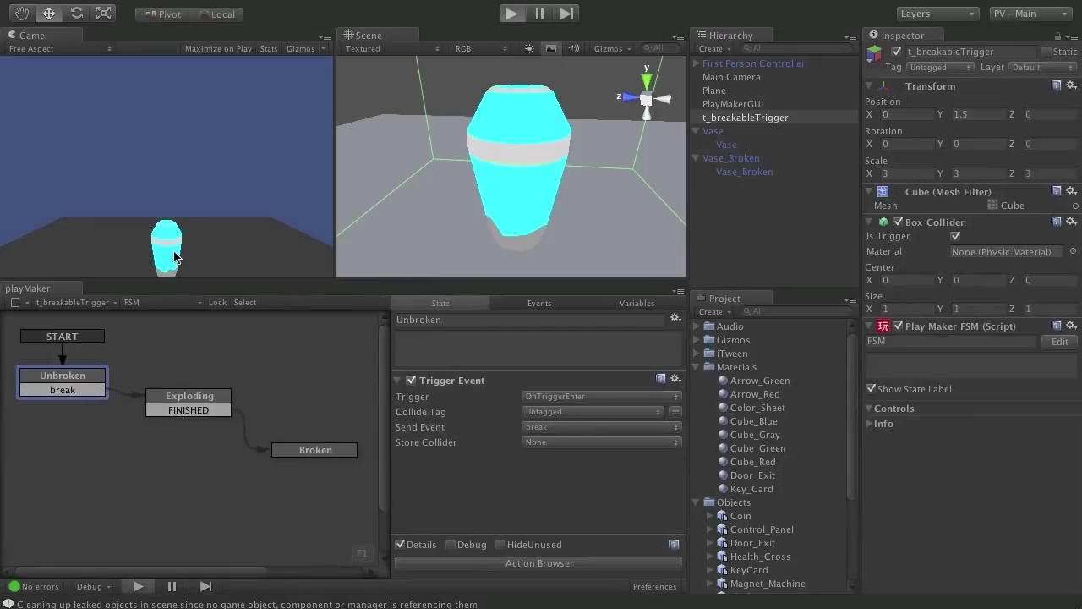
key("s")
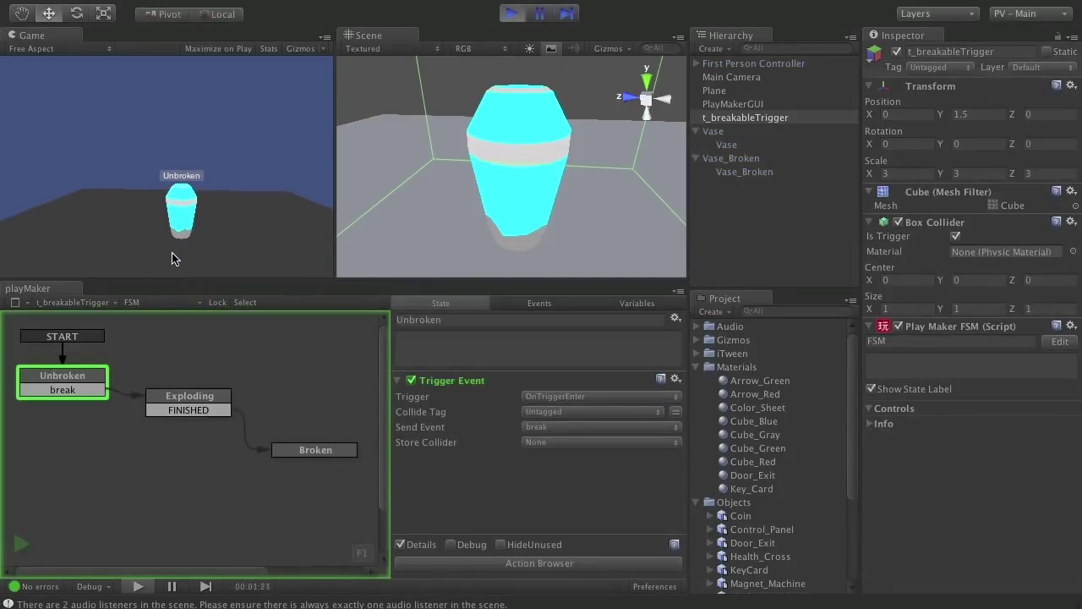
key("w")
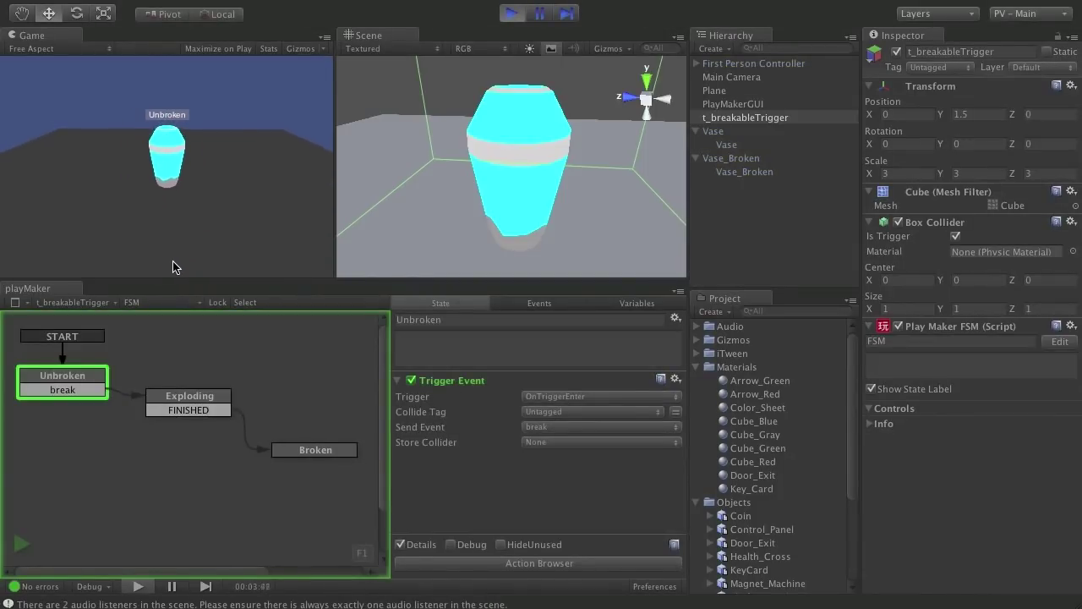
key("s")
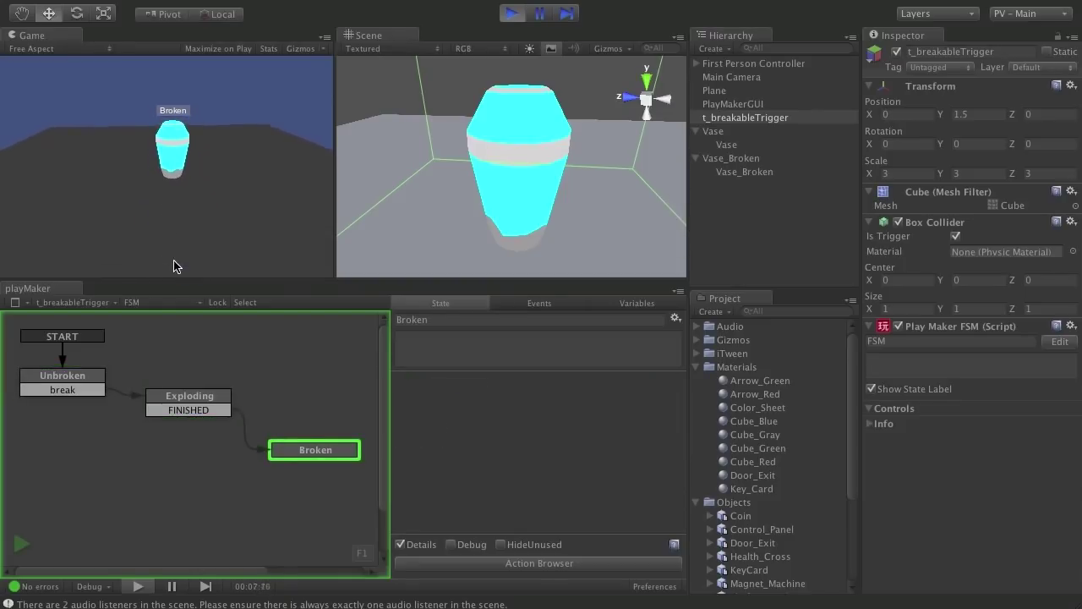
key("ctrl+p")
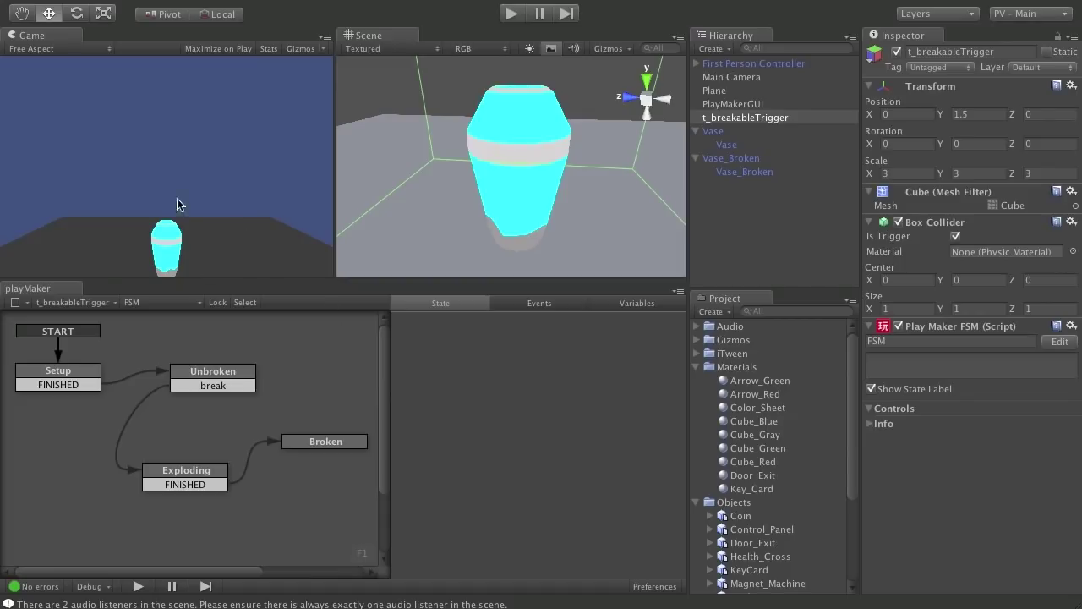
Place the ps_BreakPuff prefab from the Prefabs folder onto the vase in the scene to preview its particles
left_click(236, 369)
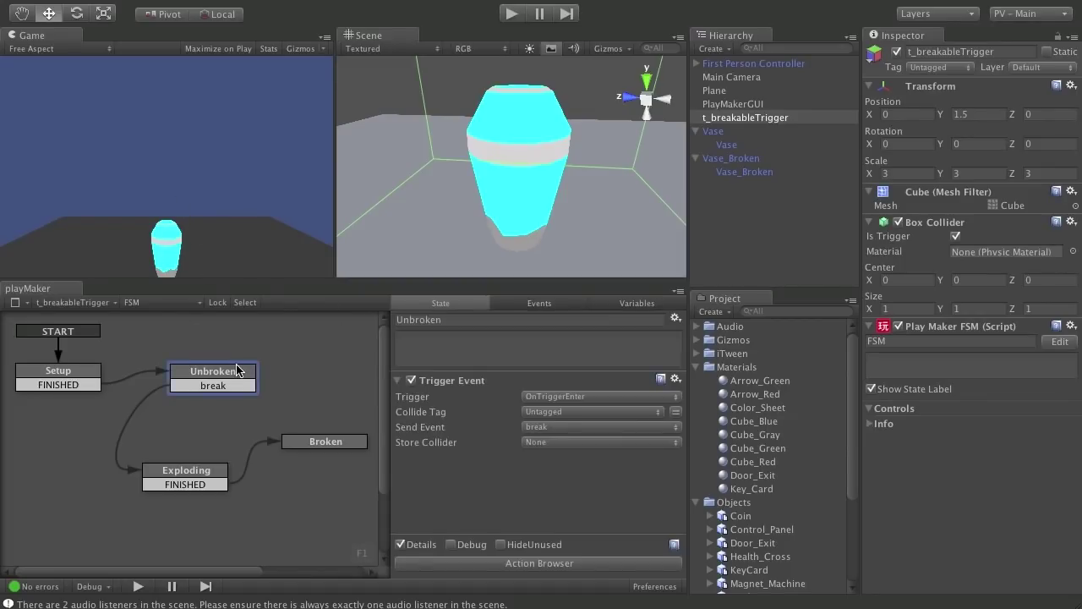
left_click(218, 471)
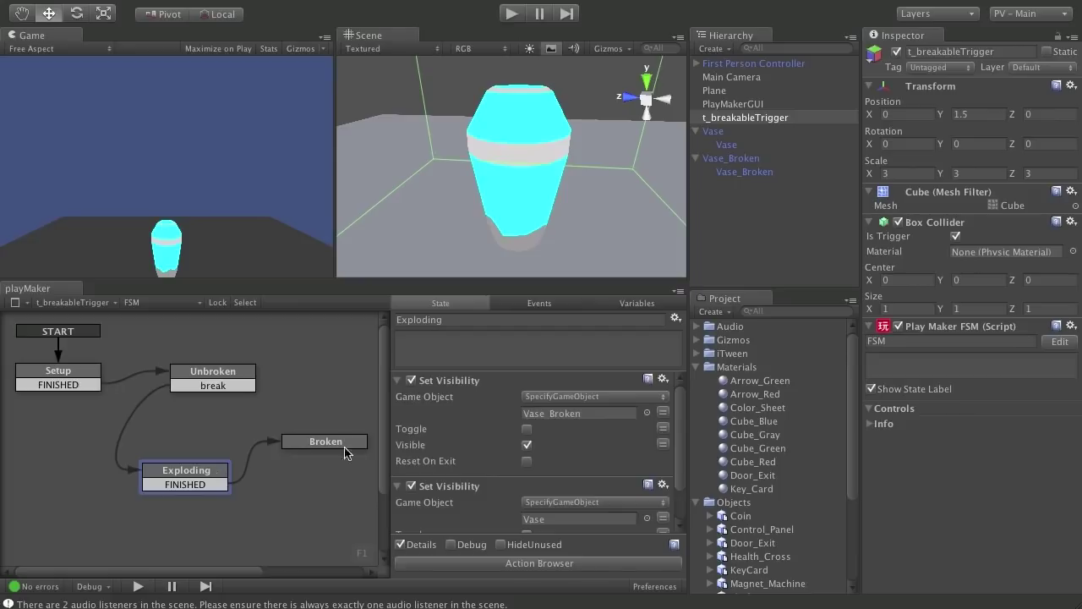
scroll(813, 420, "down", 4)
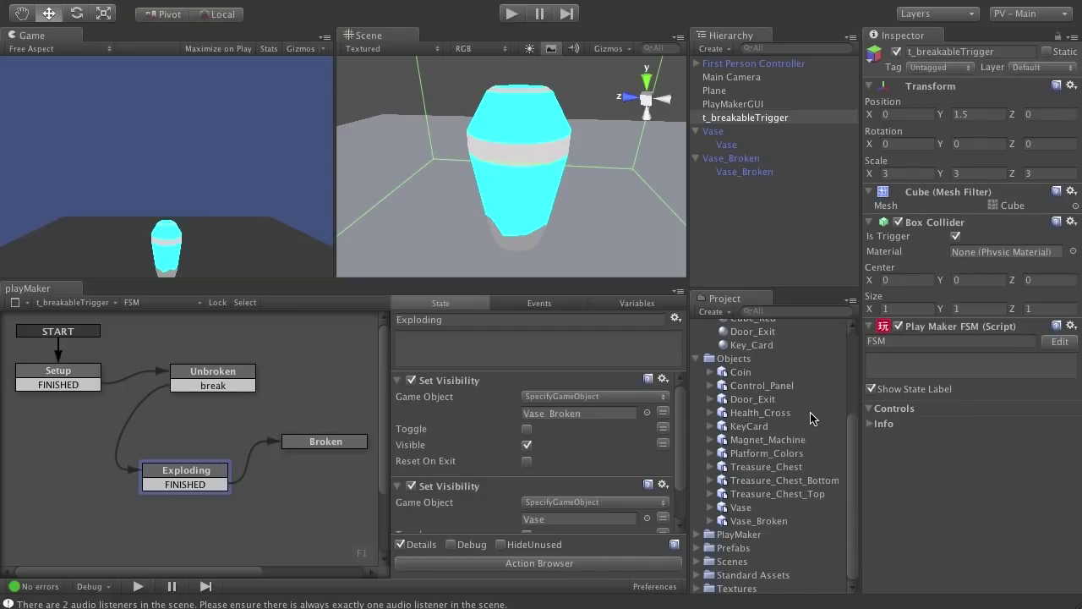
left_click(695, 549)
scroll(815, 445, "down", 1)
left_click_drag(773, 536, 500, 190)
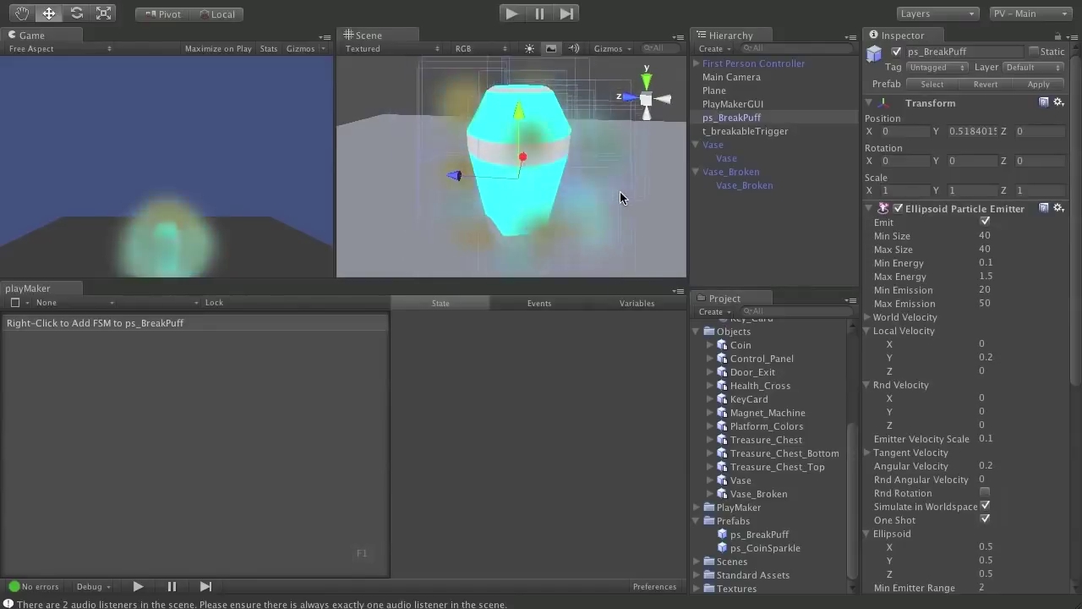
left_click(665, 174)
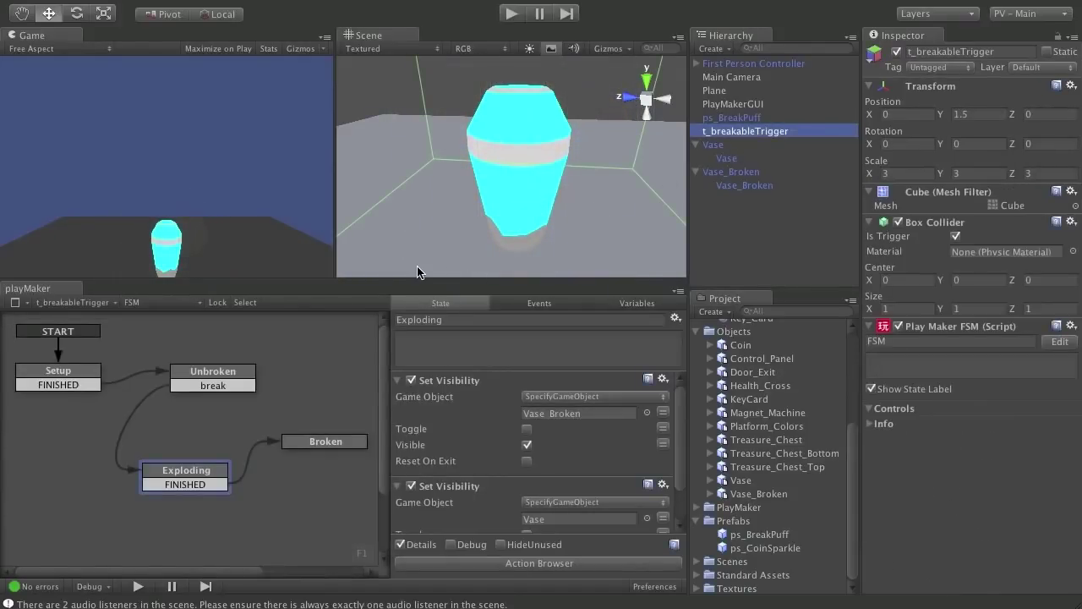
Delete the ps_BreakPuff instance from the scene and reselect t_breakableTrigger
left_click(188, 441)
left_click(191, 474)
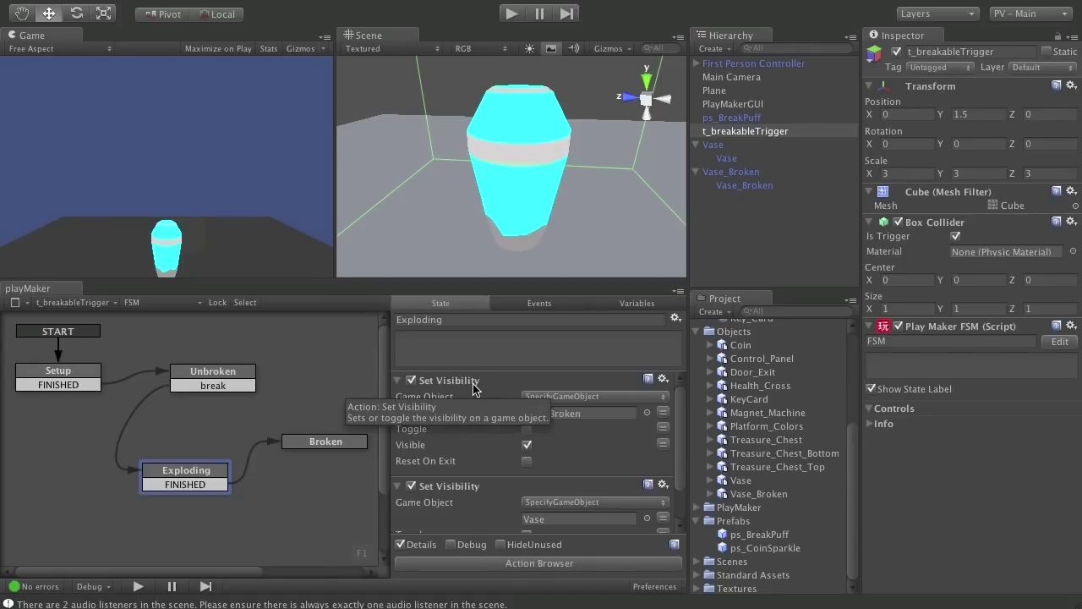
left_click(736, 117)
key("Delete")
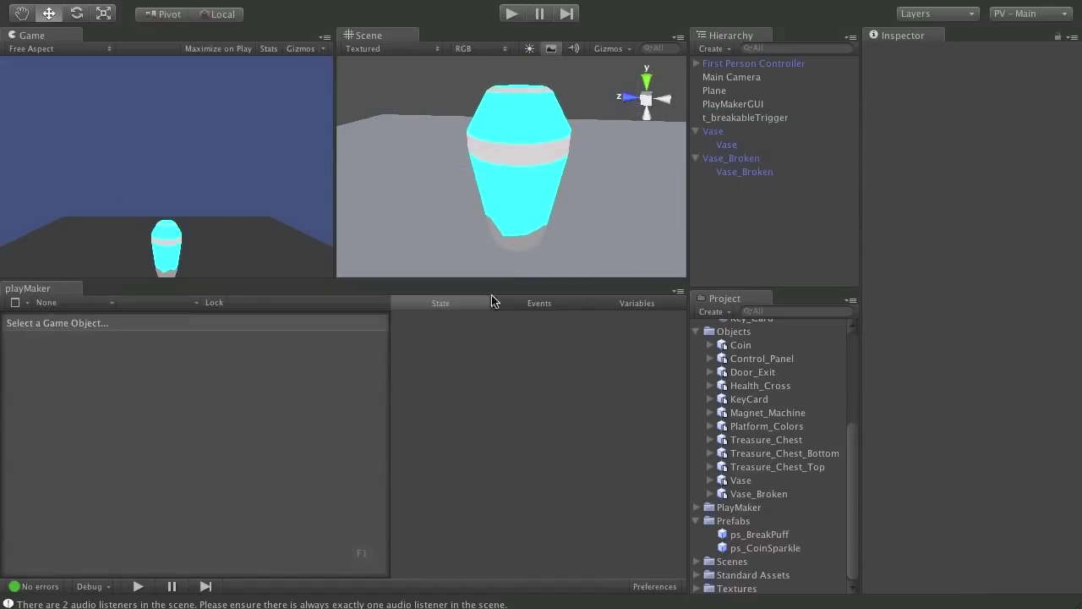
left_click(748, 118)
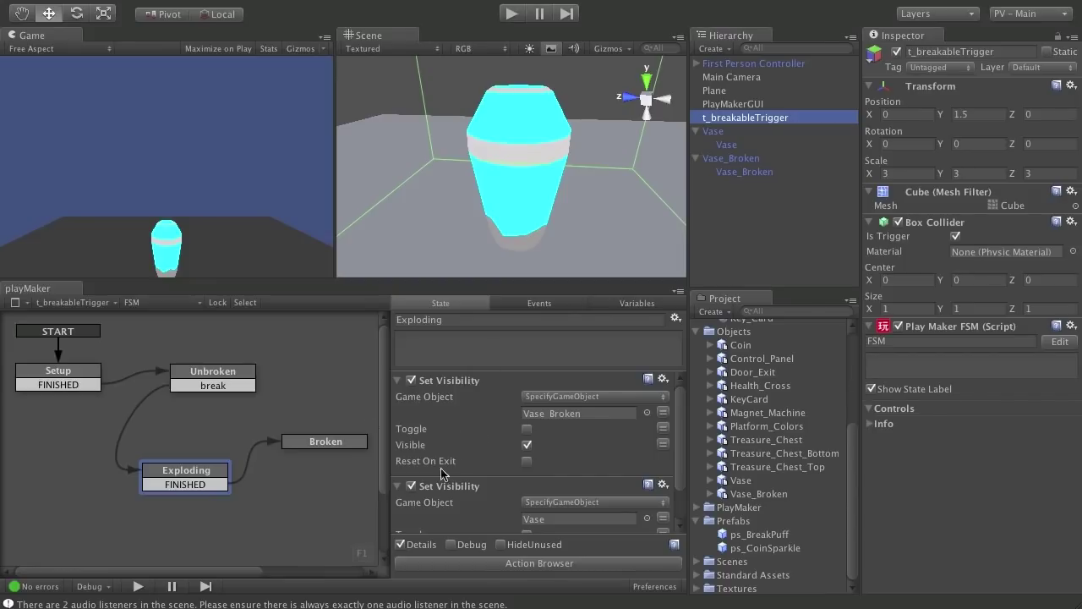
left_click(456, 385)
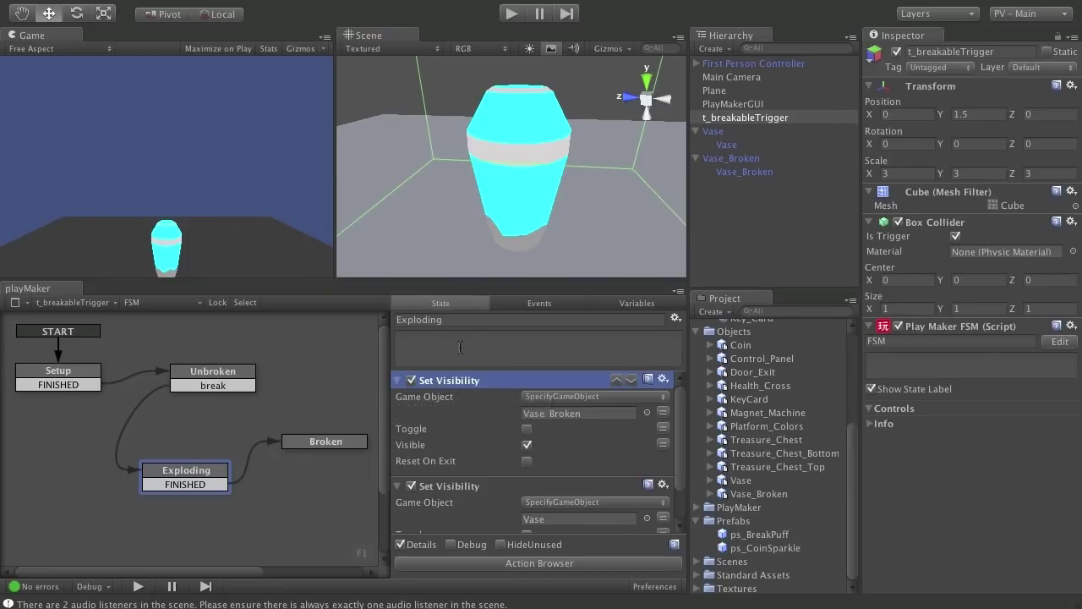
right_click(456, 386)
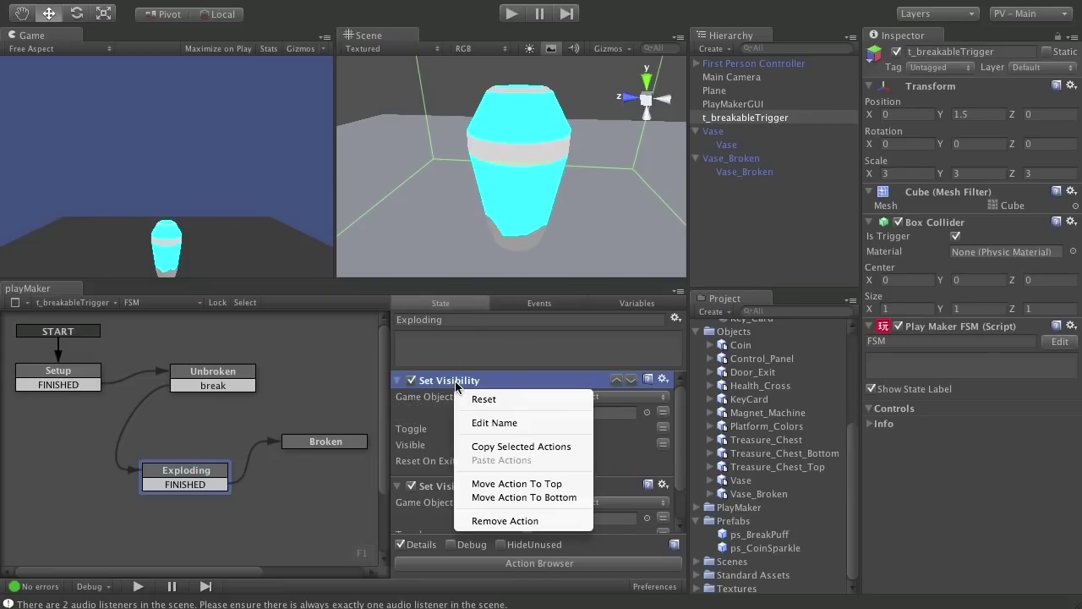
left_click(427, 384)
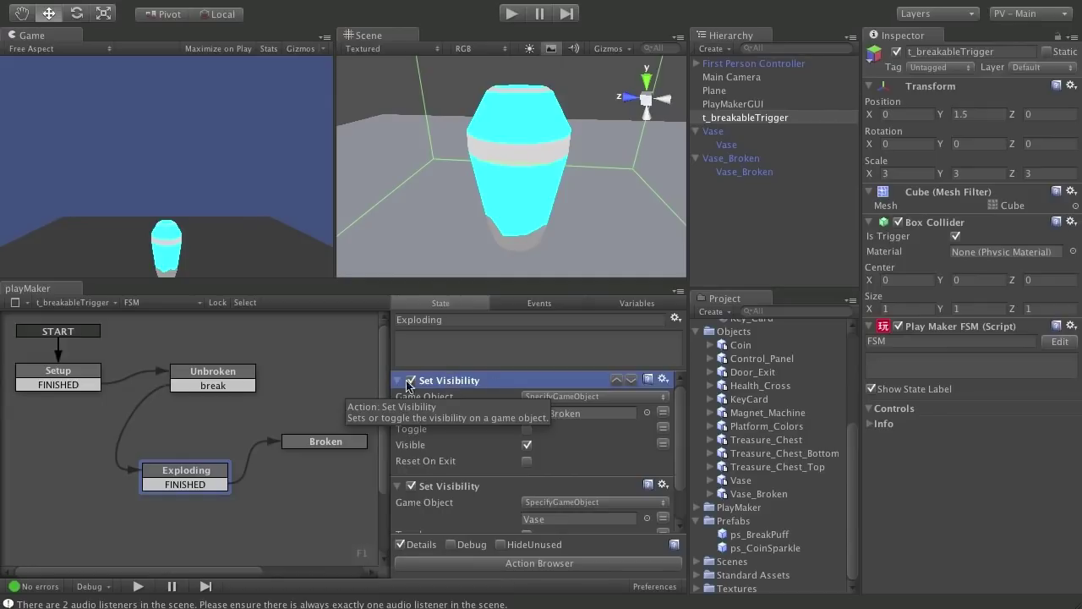
Find the Create Object action and add it to the Exploding state
left_click(499, 564)
left_click_drag(315, 30, 308, 33)
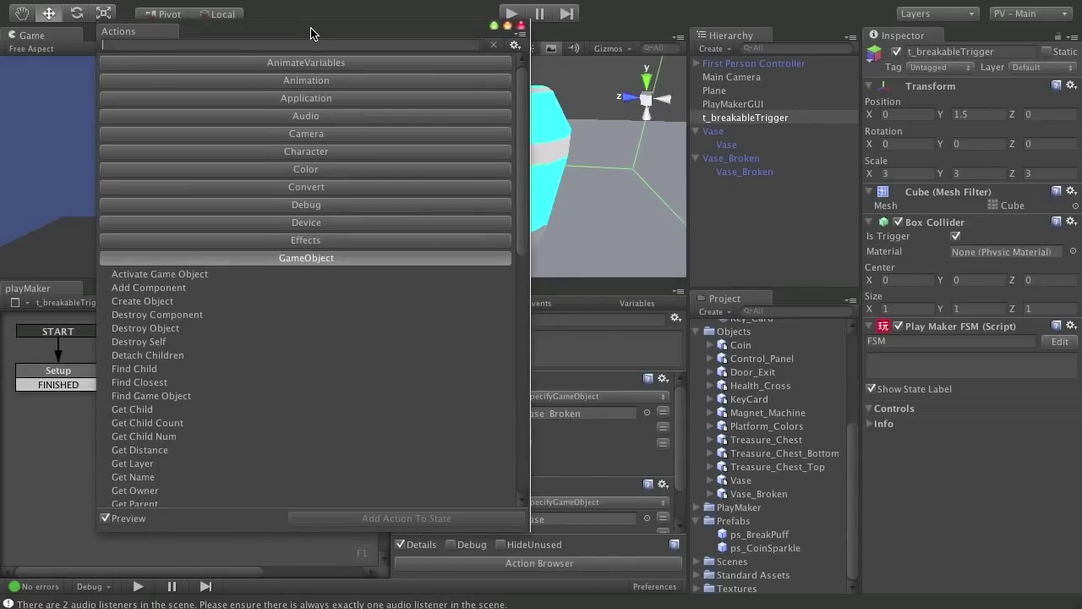
type("creat")
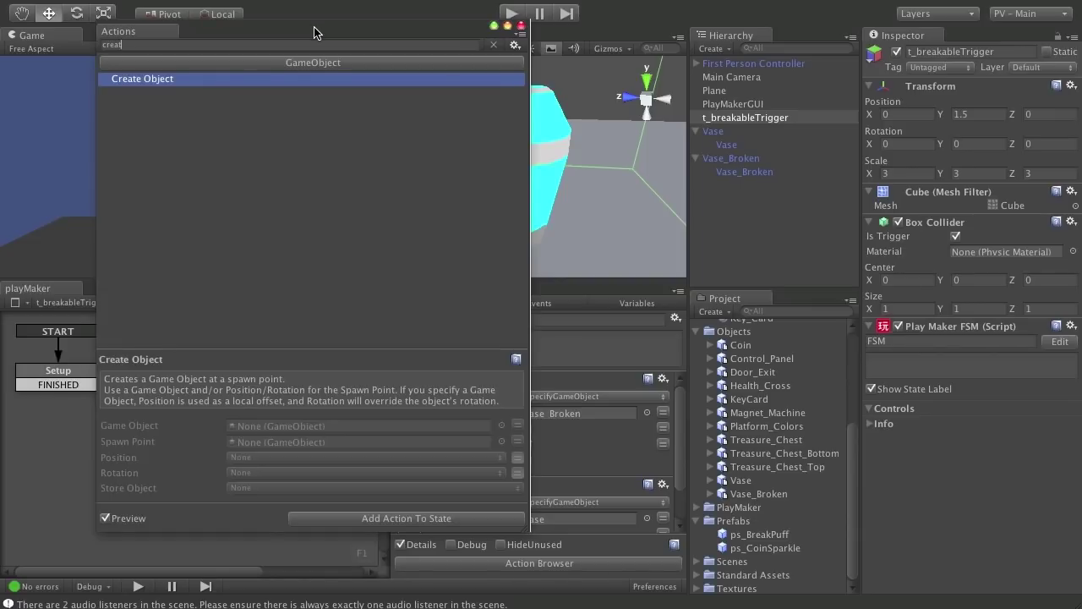
key("Return")
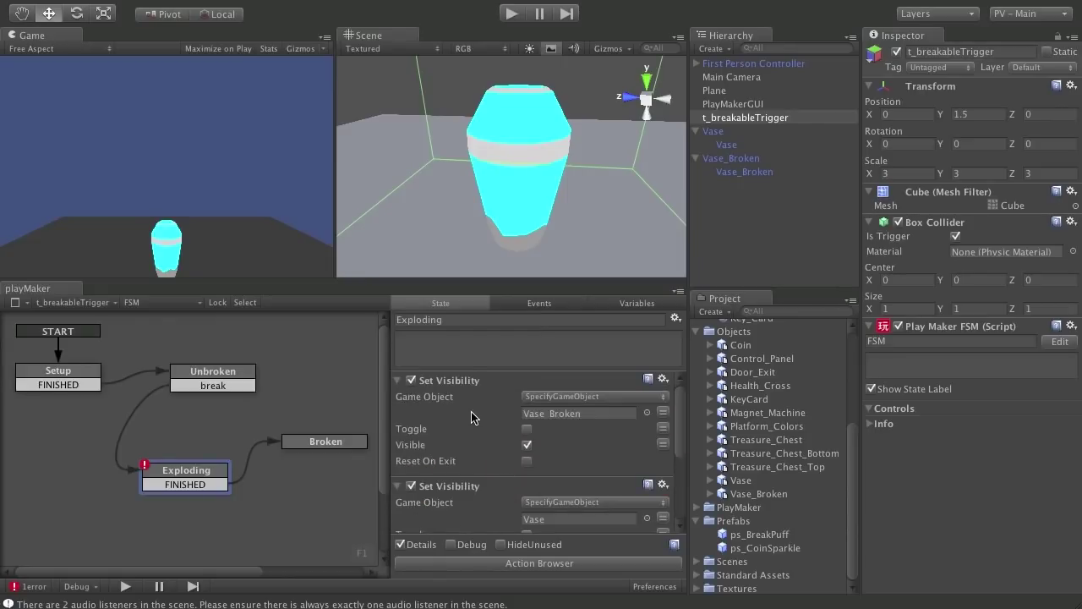
Move the Create Object action to the top of the Exploding state and assign ps_BreakPuff as its Game Object
scroll(471, 415, "down", 2)
left_click(480, 427)
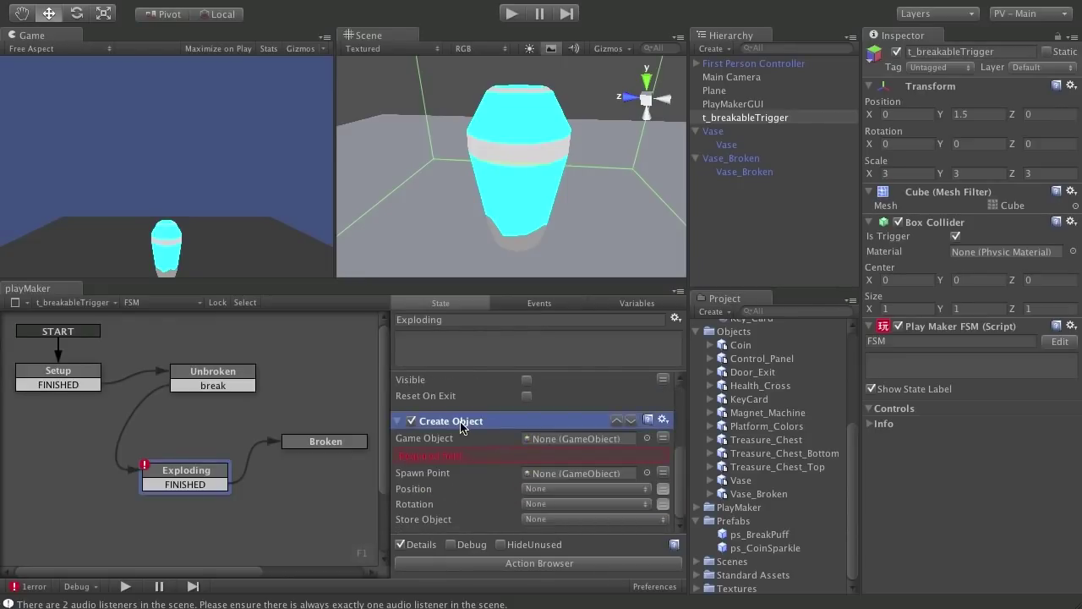
left_click(663, 420)
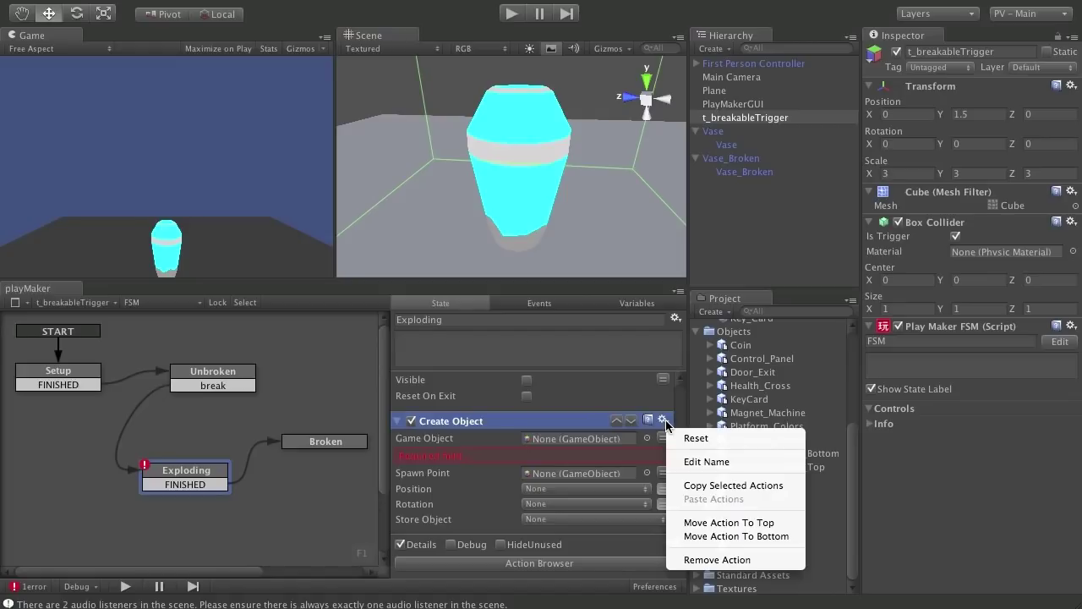
left_click(710, 522)
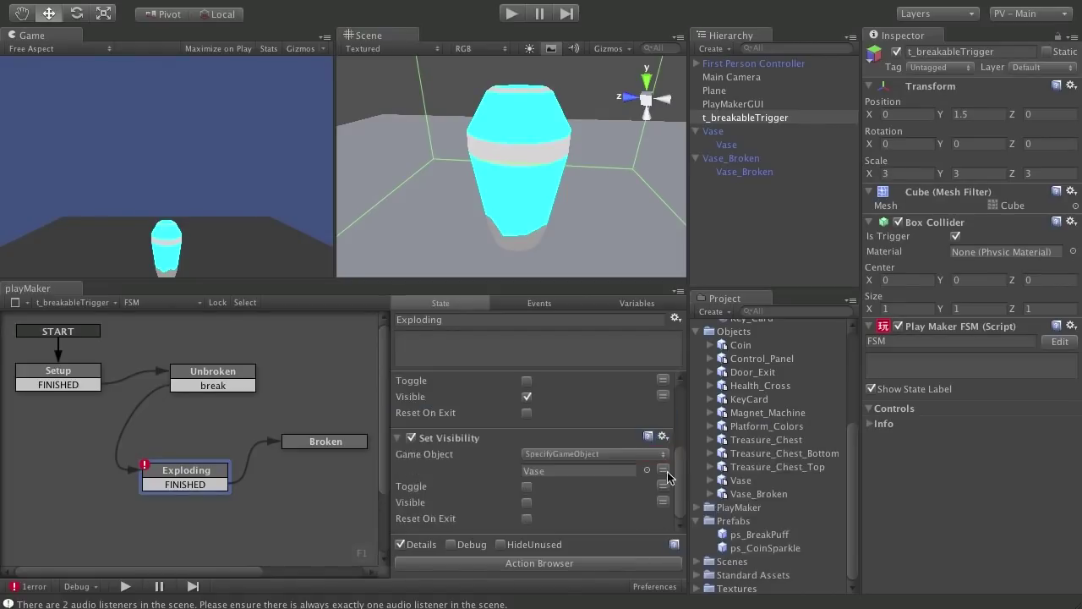
scroll(602, 446, "up", 3)
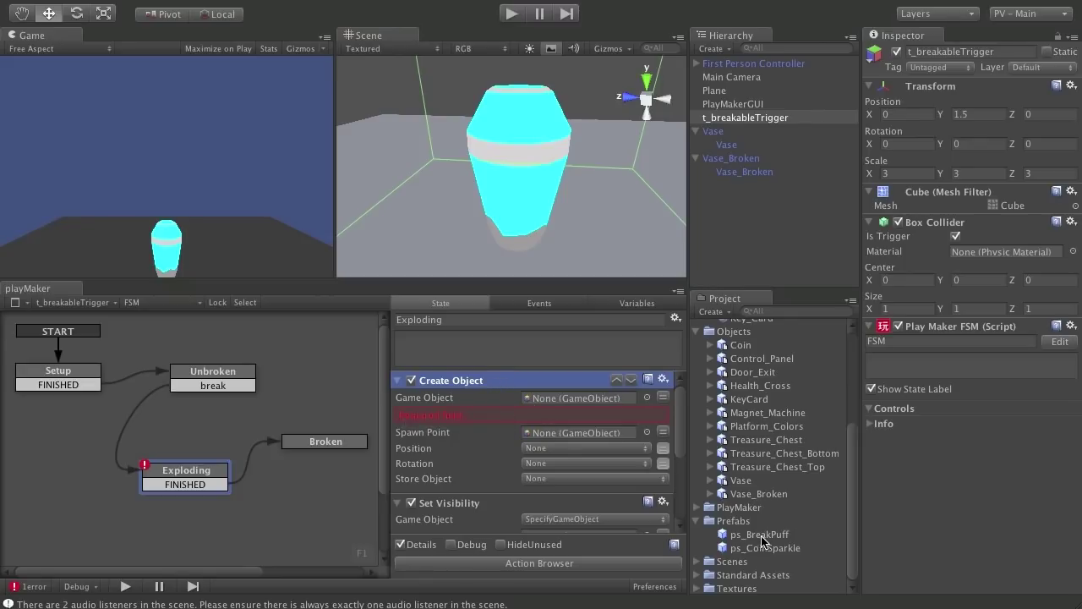
left_click_drag(764, 535, 601, 397)
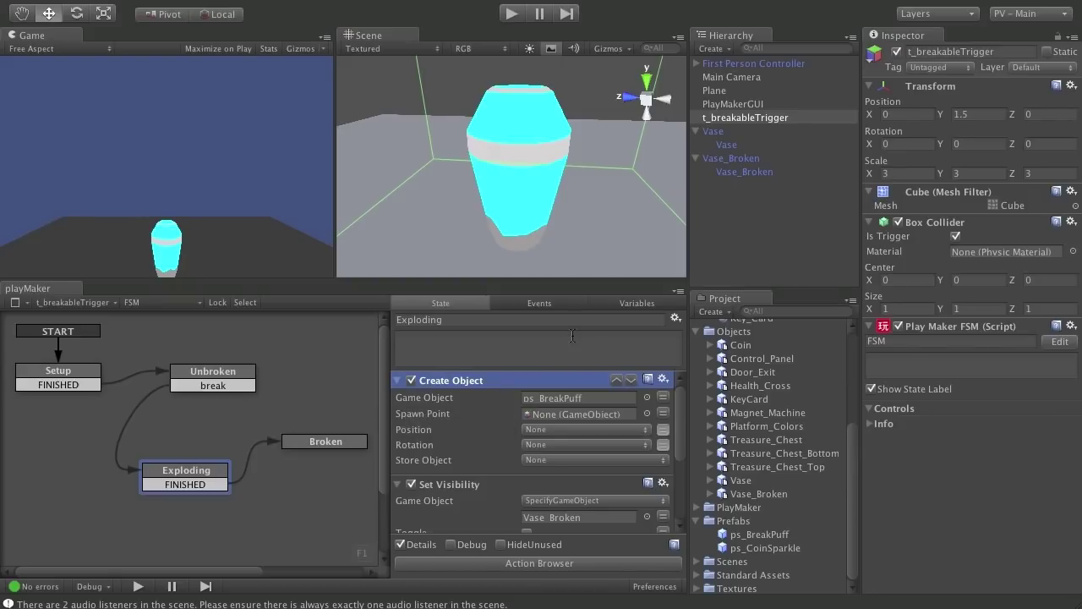
Check the Vase's pivot in the scene, and set the Vase as the Create Object action's Spawn Point
left_click(715, 132)
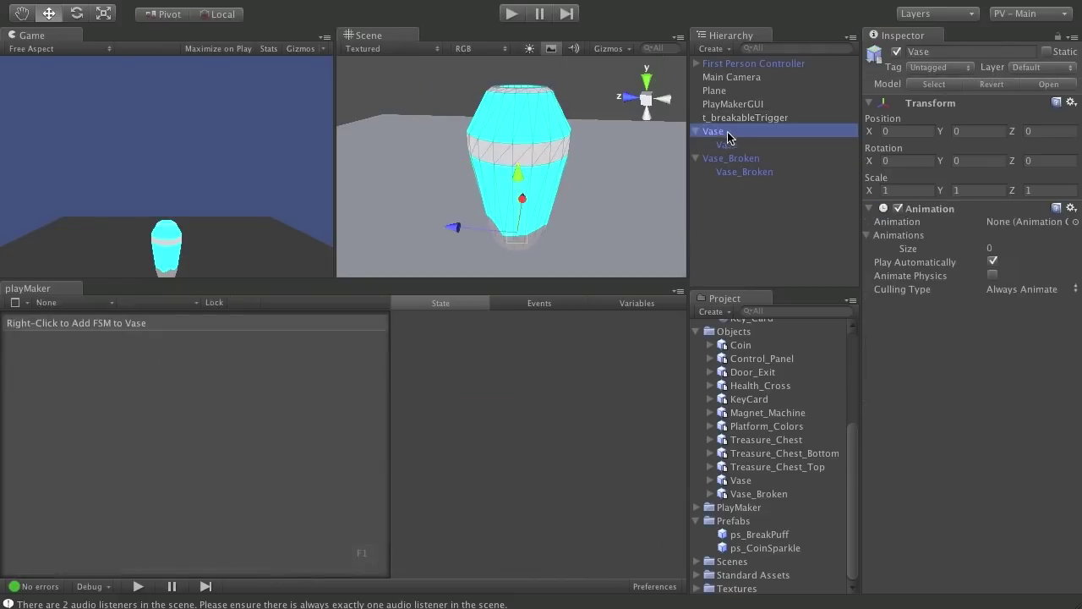
left_click_drag(461, 233, 599, 184, "alt")
scroll(599, 184, "up", 5)
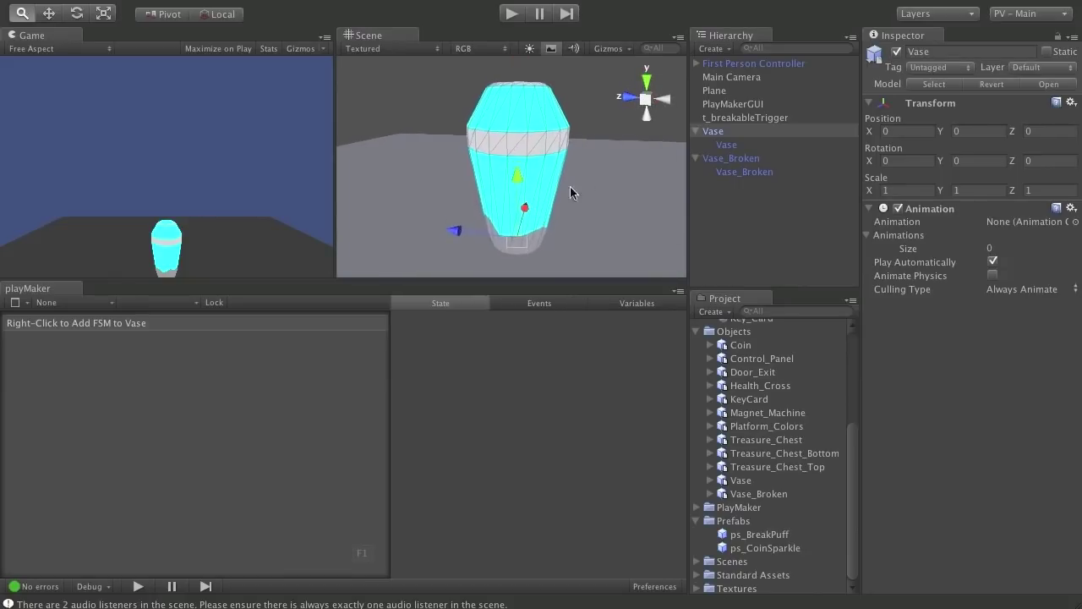
scroll(528, 210, "down", 2)
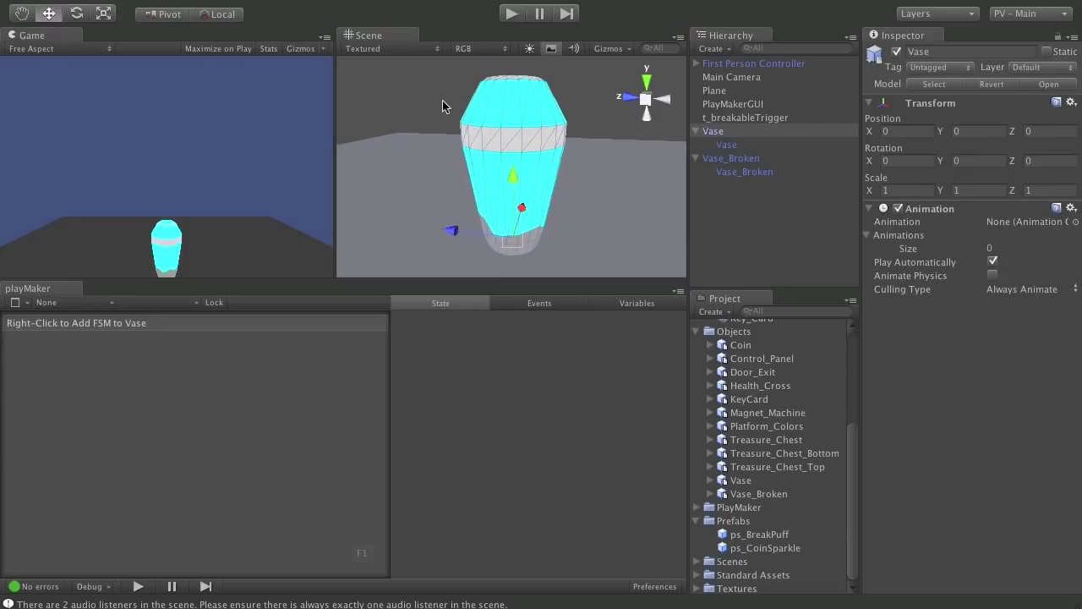
left_click(760, 120)
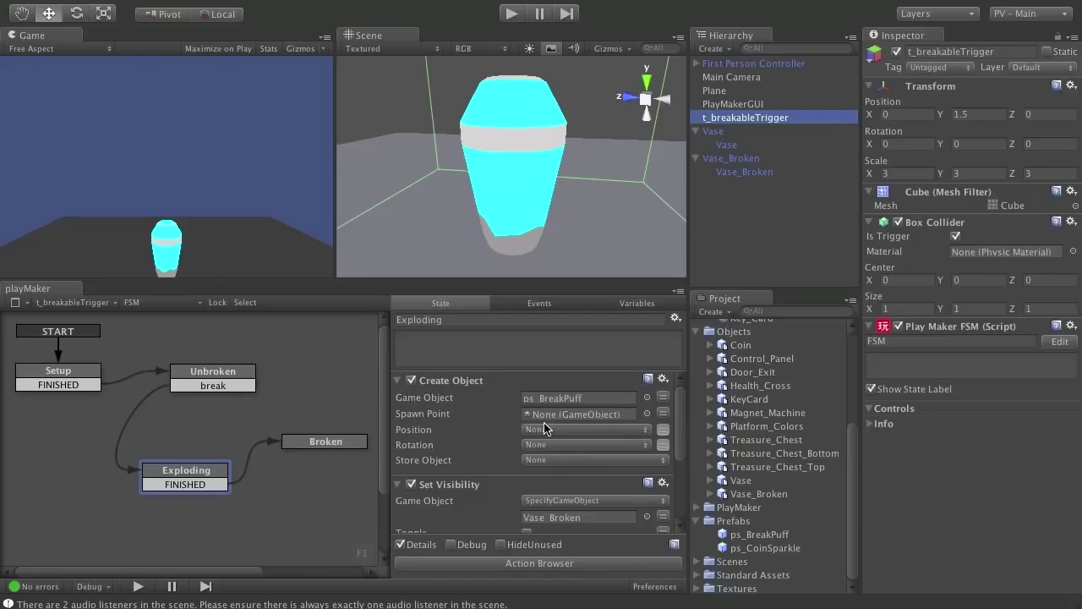
left_click_drag(714, 133, 590, 418)
scroll(463, 418, "down", 3)
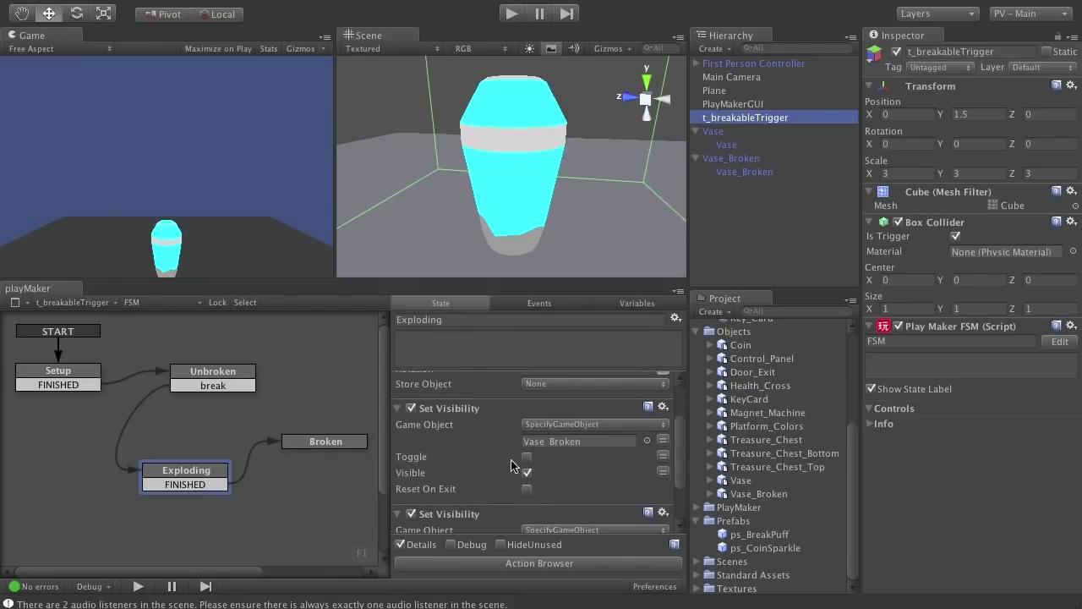
scroll(504, 431, "down", 3)
scroll(507, 433, "up", 6)
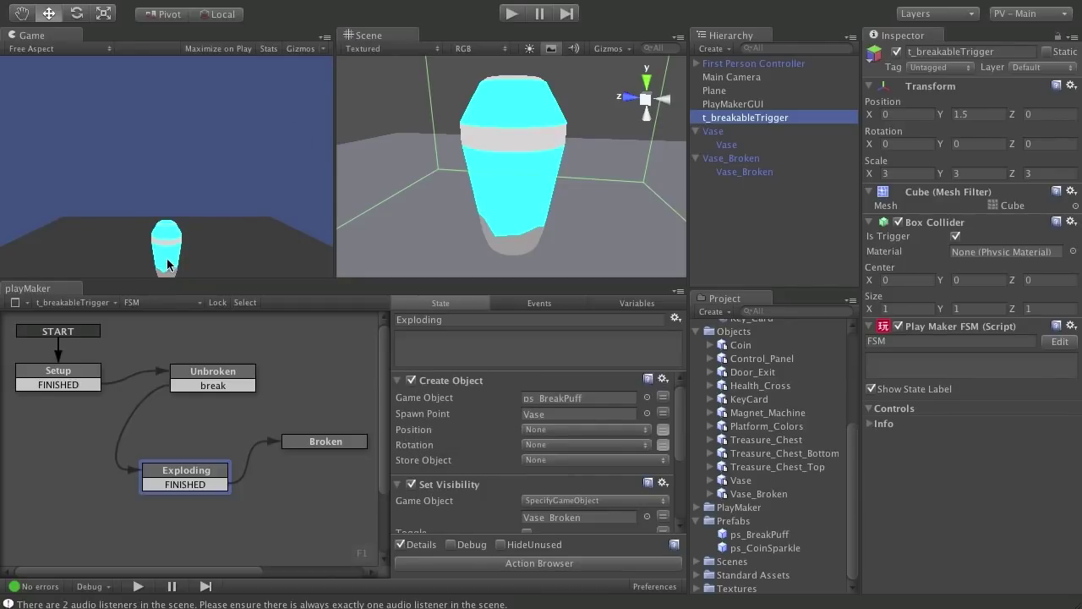
Play-test the break effect by walking the player into the vase's trigger, and stop the game
key("ctrl+p")
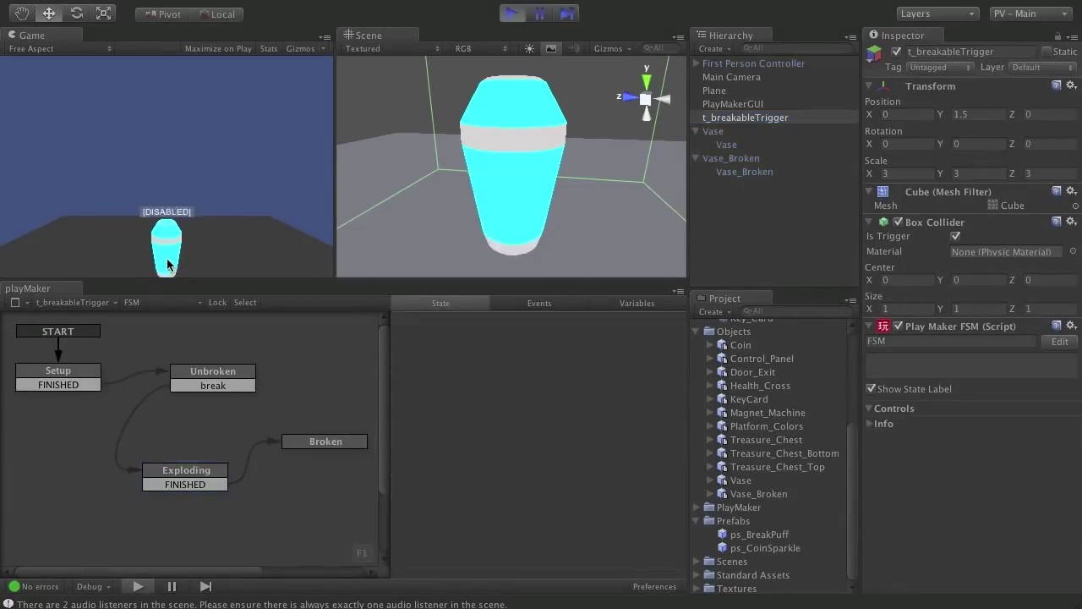
key("w")
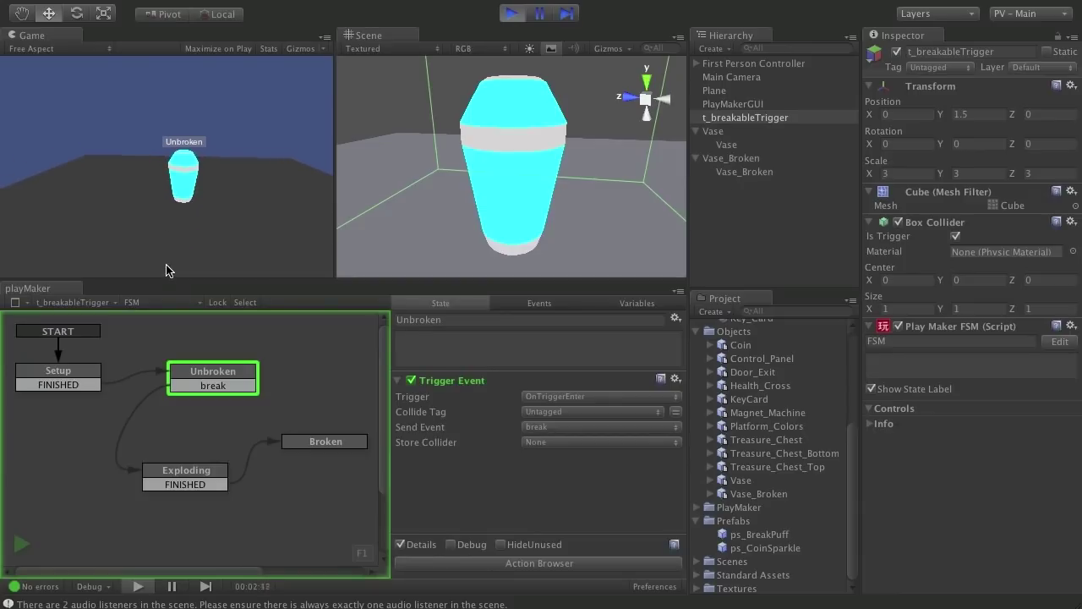
key("w")
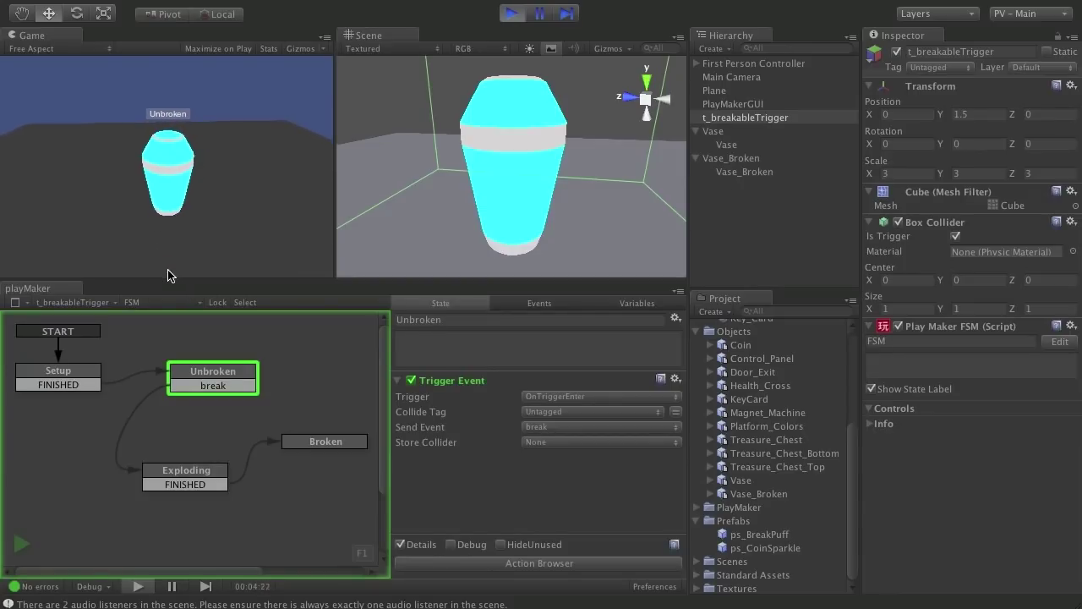
key("w")
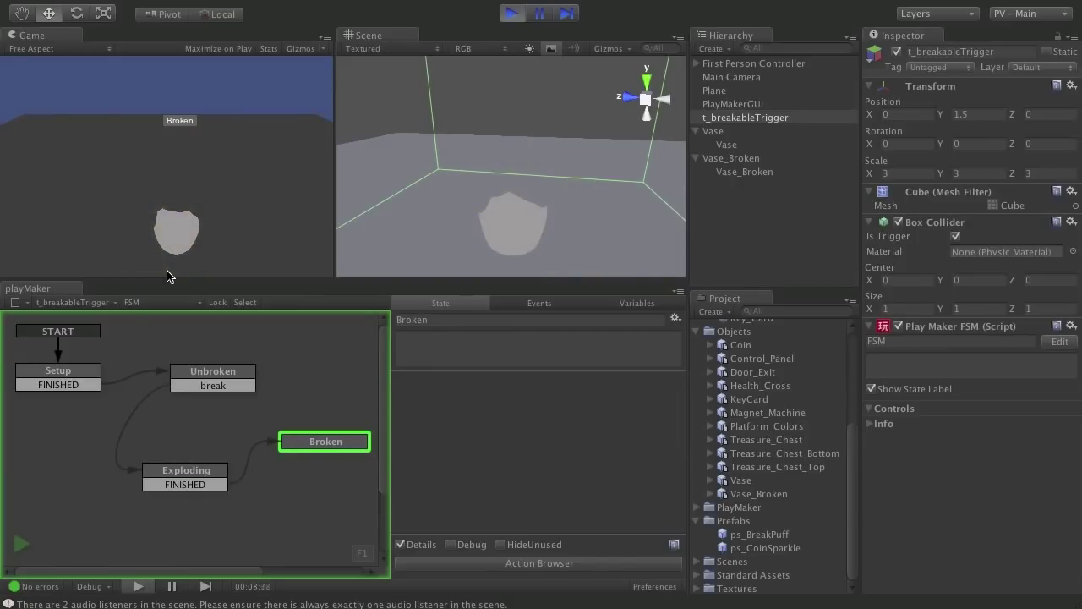
key("ctrl+p")
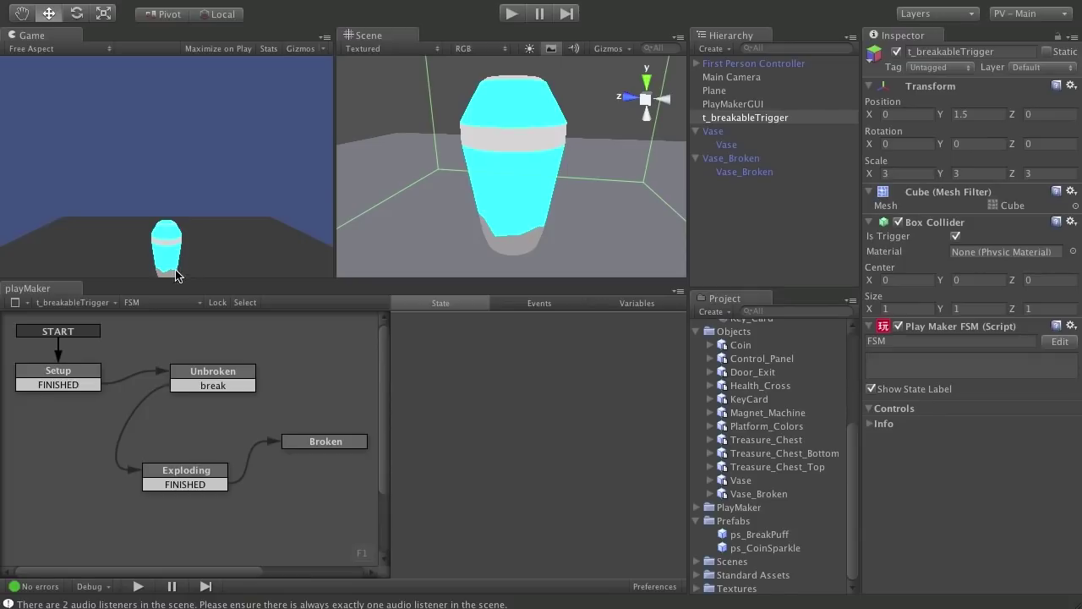
Examine the vase and its trigger volume in the scene, and review the FSM's Exploding and Broken states
scroll(614, 211, "down", 5)
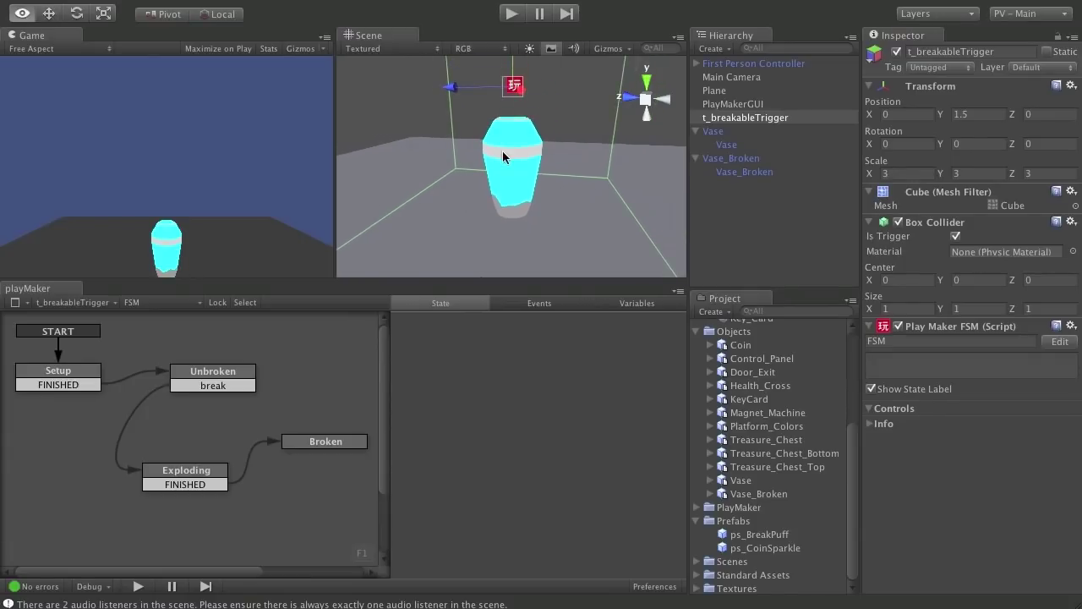
scroll(496, 188, "up", 5)
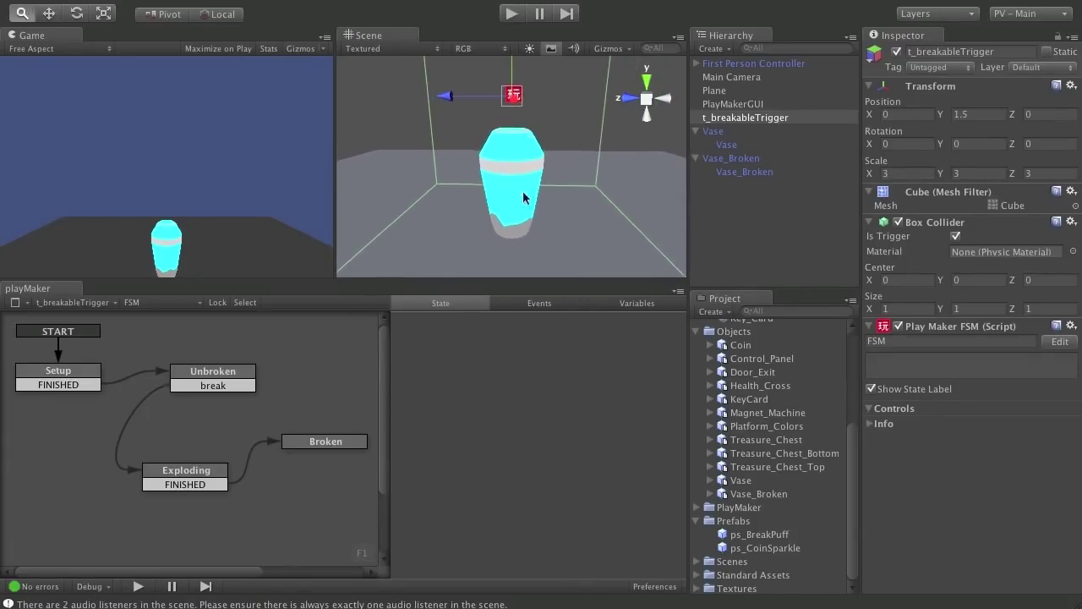
left_click_drag(499, 200, 523, 174, "alt")
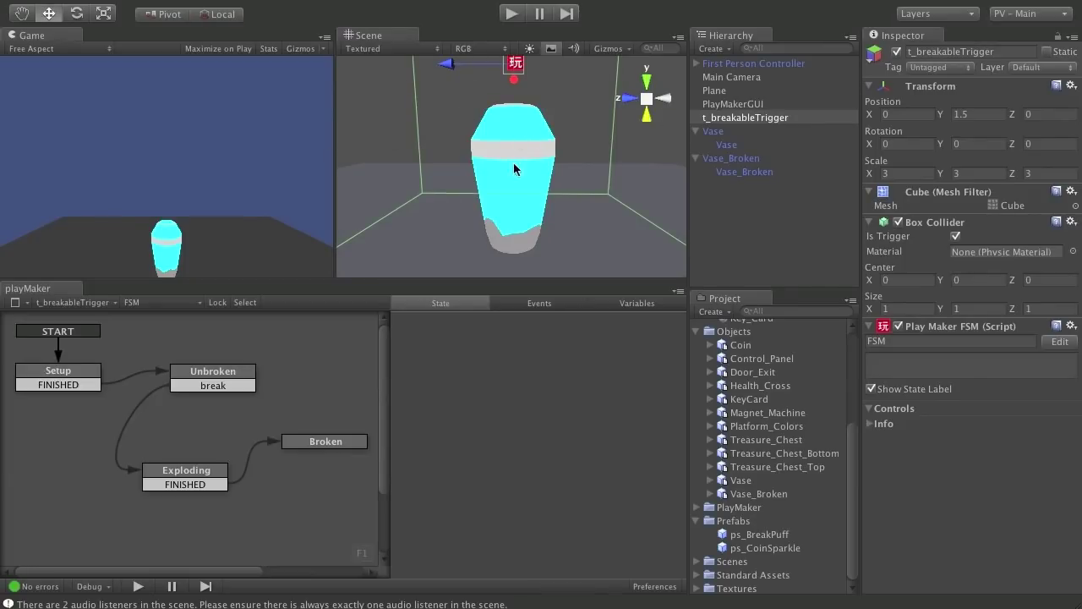
left_click(592, 206)
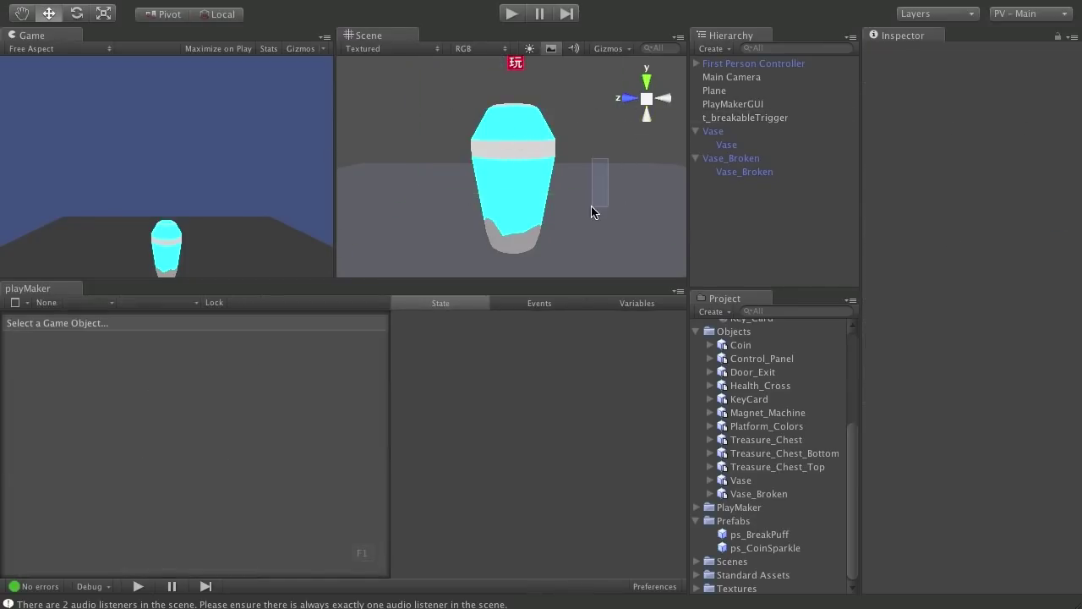
left_click(519, 170)
left_click_drag(577, 140, 553, 194, "alt")
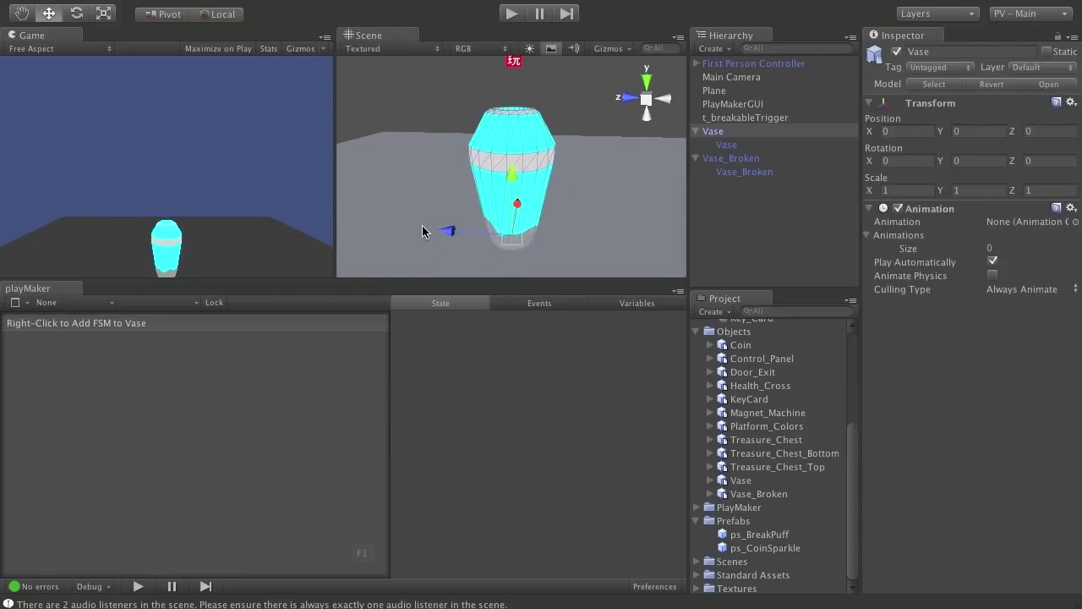
right_click_drag(554, 209, 469, 208, "alt")
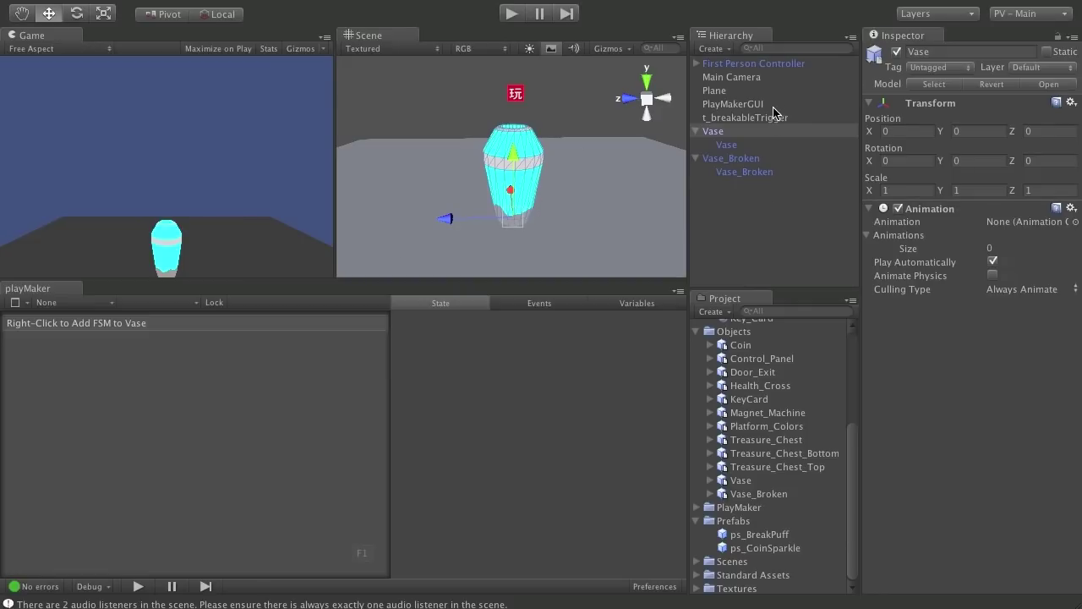
left_click(744, 117)
left_click(173, 472)
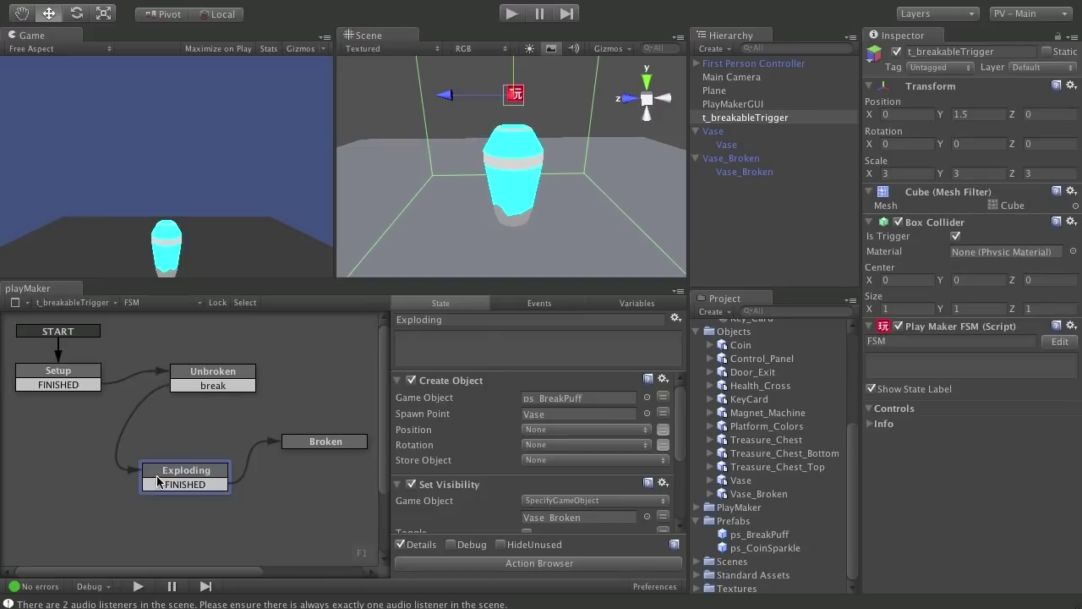
left_click(320, 441)
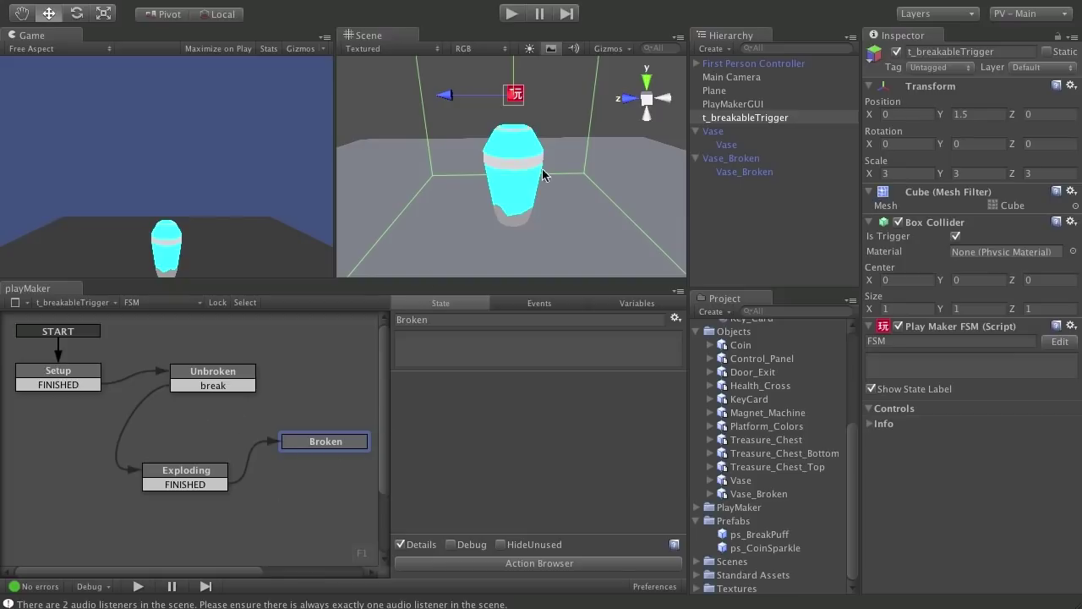
left_click(312, 390)
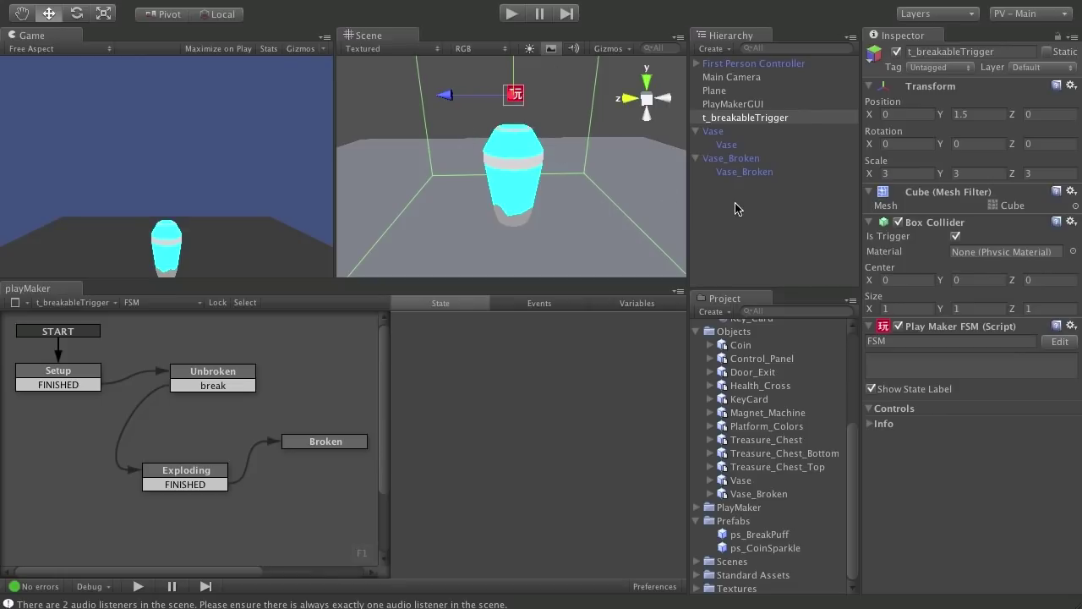
Create a new prefab named Vase_Breakable in the Prefabs folder
left_click(727, 522)
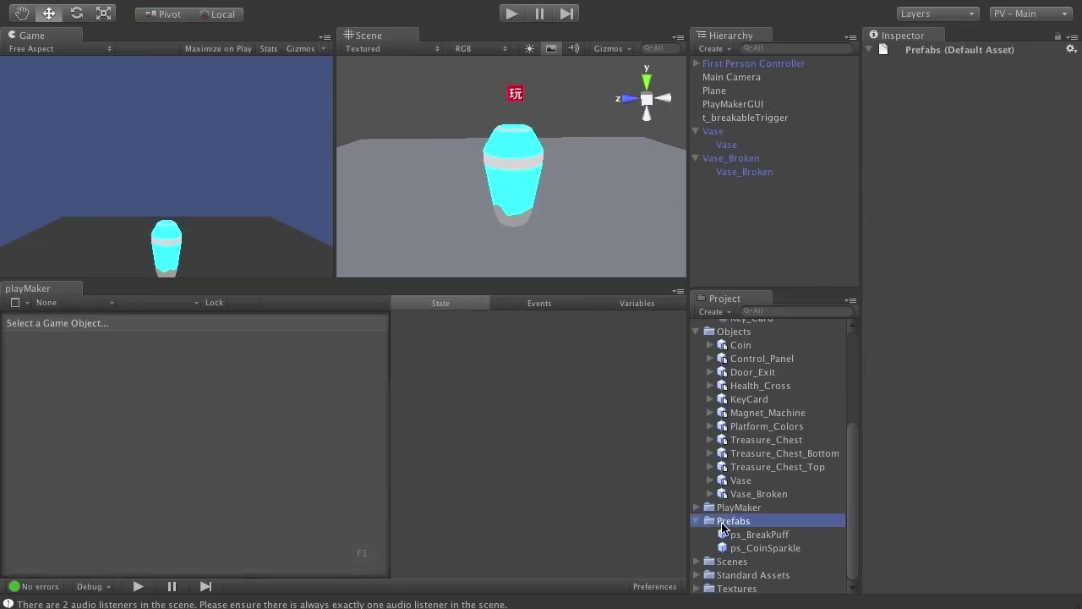
right_click(728, 528)
mouse_move(798, 531)
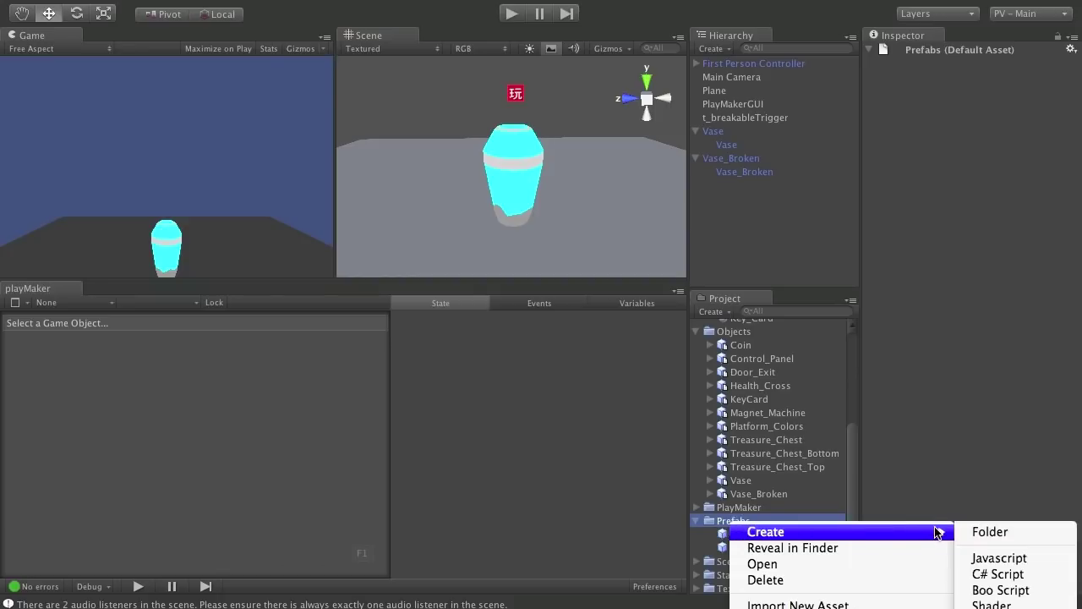
left_click(998, 608)
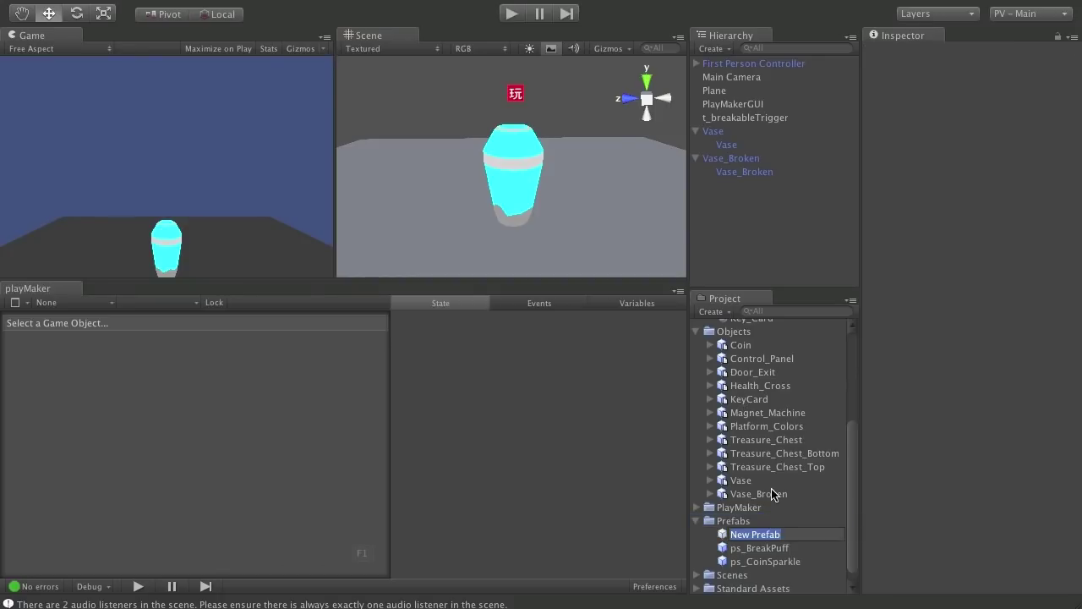
type("Vase_Breakable")
key("Return")
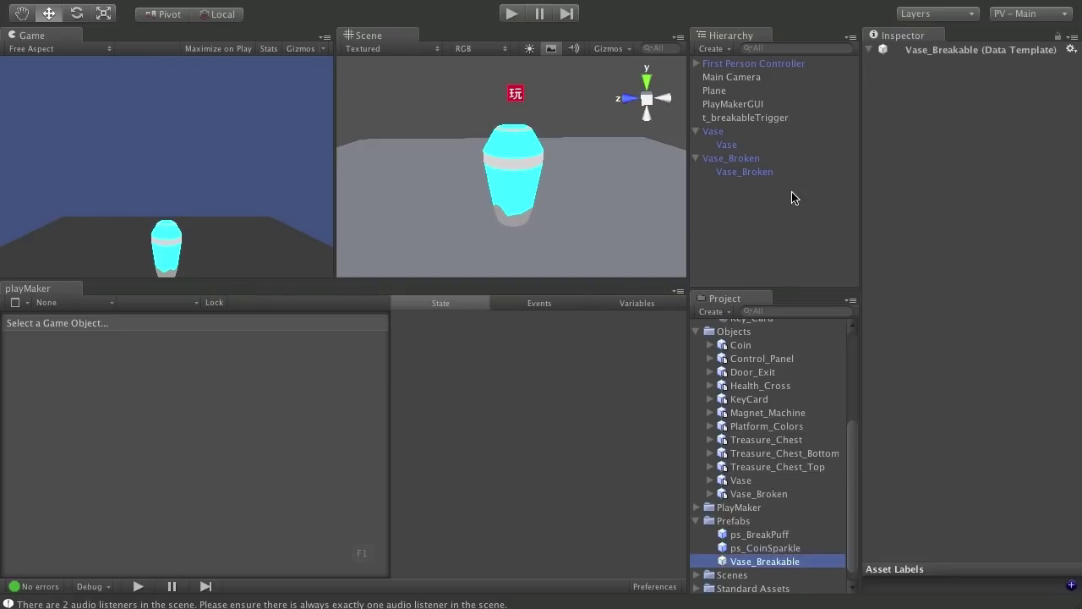
Parent t_breakableTrigger and Vase_Broken under the Vase object in the scene hierarchy
left_click(723, 160)
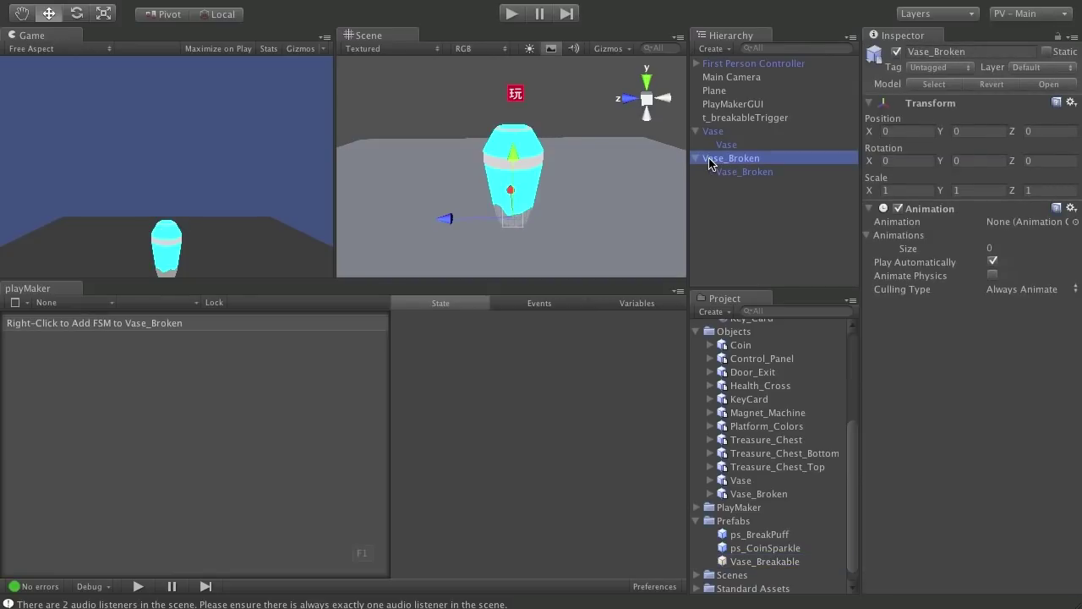
left_click(731, 117)
left_click_drag(735, 123, 726, 132)
left_click(807, 202)
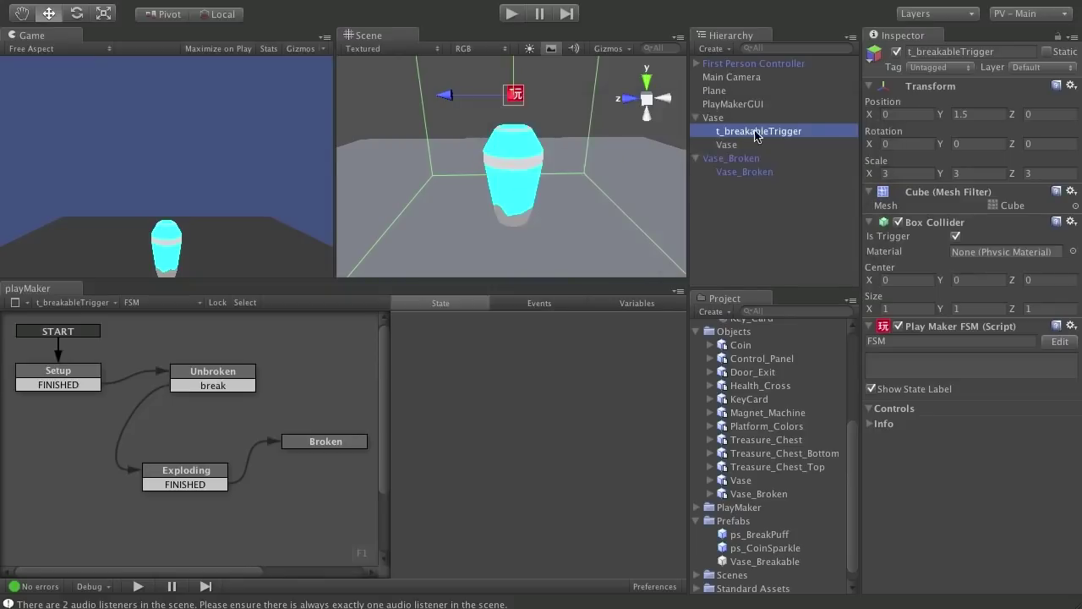
left_click_drag(732, 160, 745, 120)
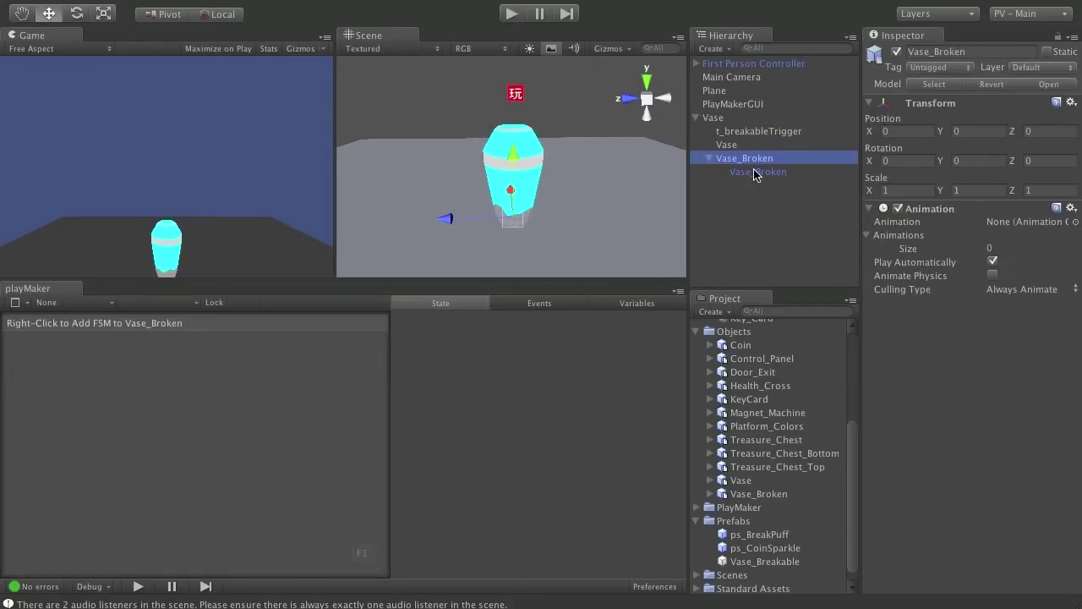
Collapse and select the Vase group, play-test breaking the regrouped vase, and stop the game
left_click(700, 119)
left_click(713, 118)
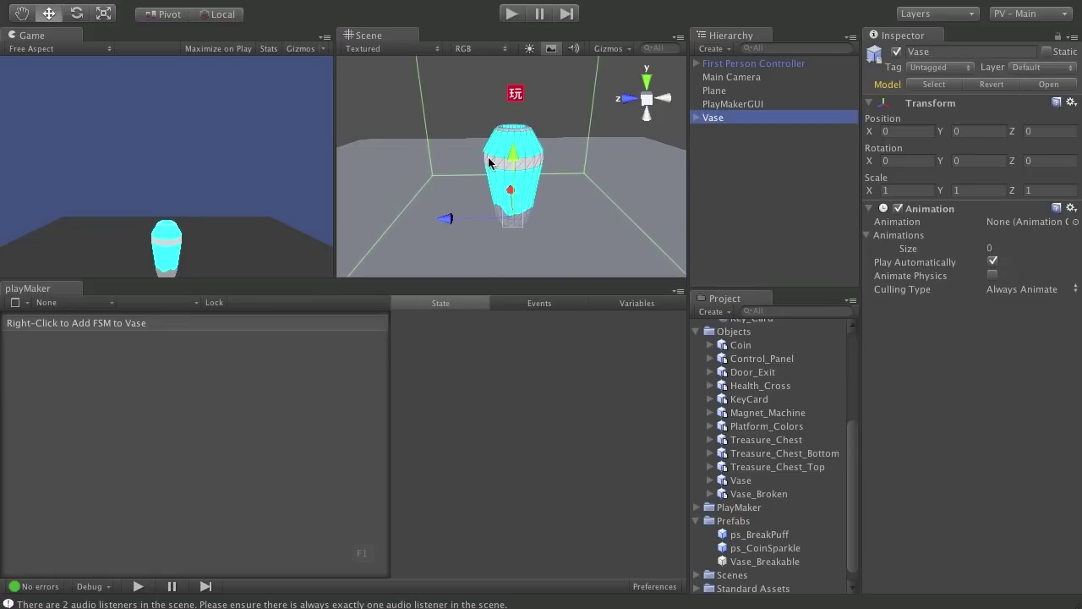
key("ctrl+p")
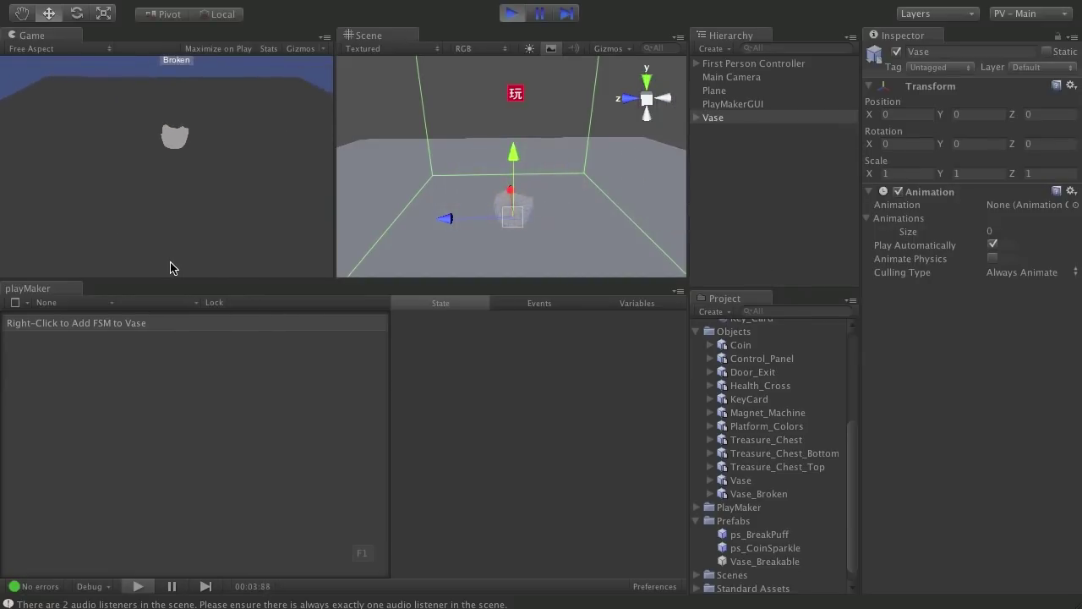
key("ctrl+p")
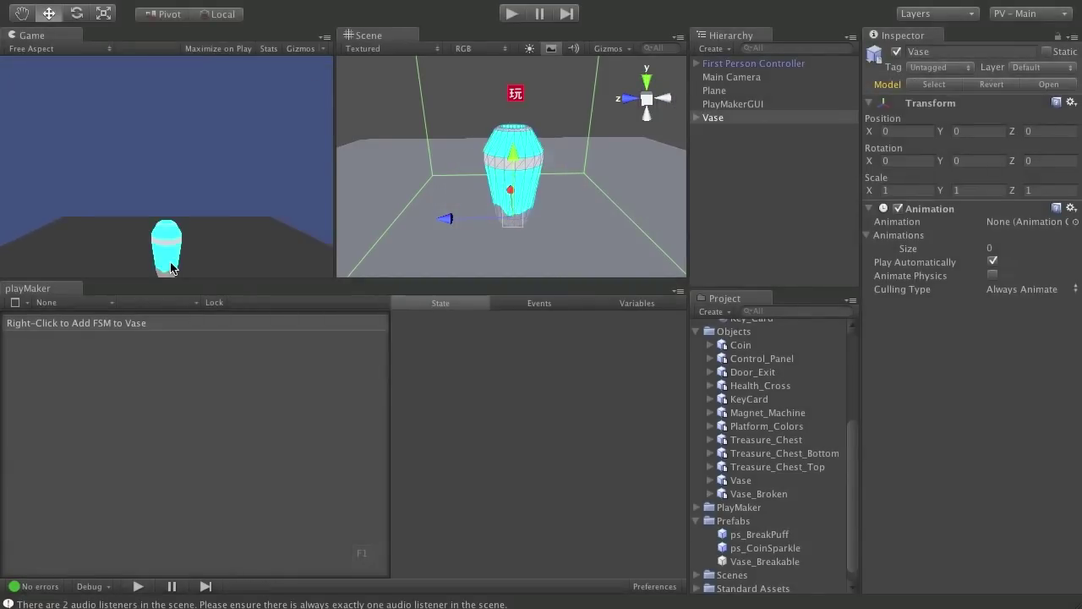
Assign the grouped Vase object to the Vase_Breakable prefab and expand the prefab to show its children
left_click(714, 119)
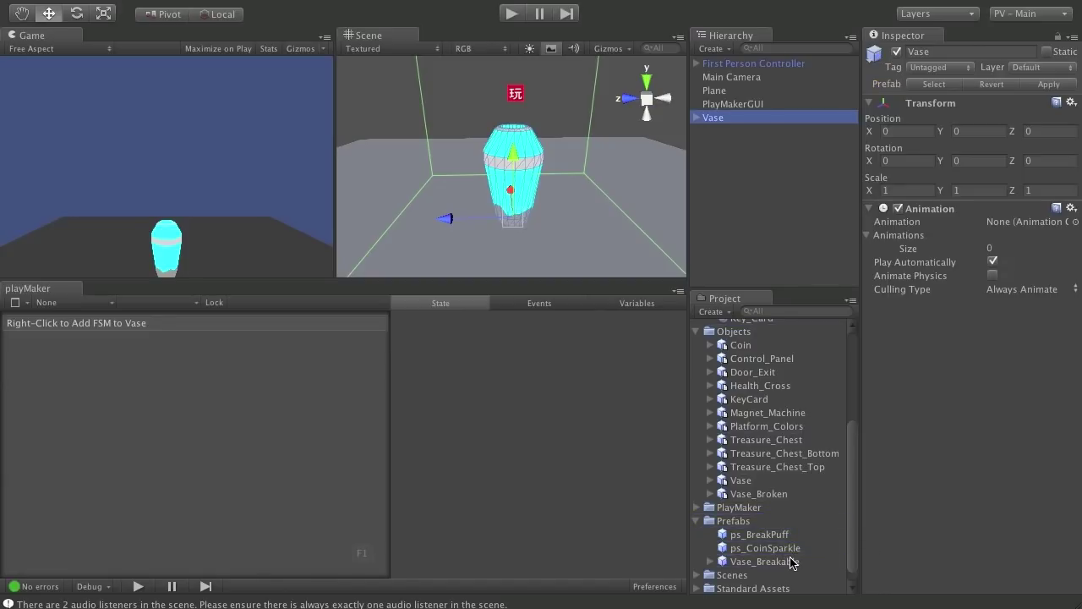
left_click(711, 562)
scroll(768, 468, "down", 2)
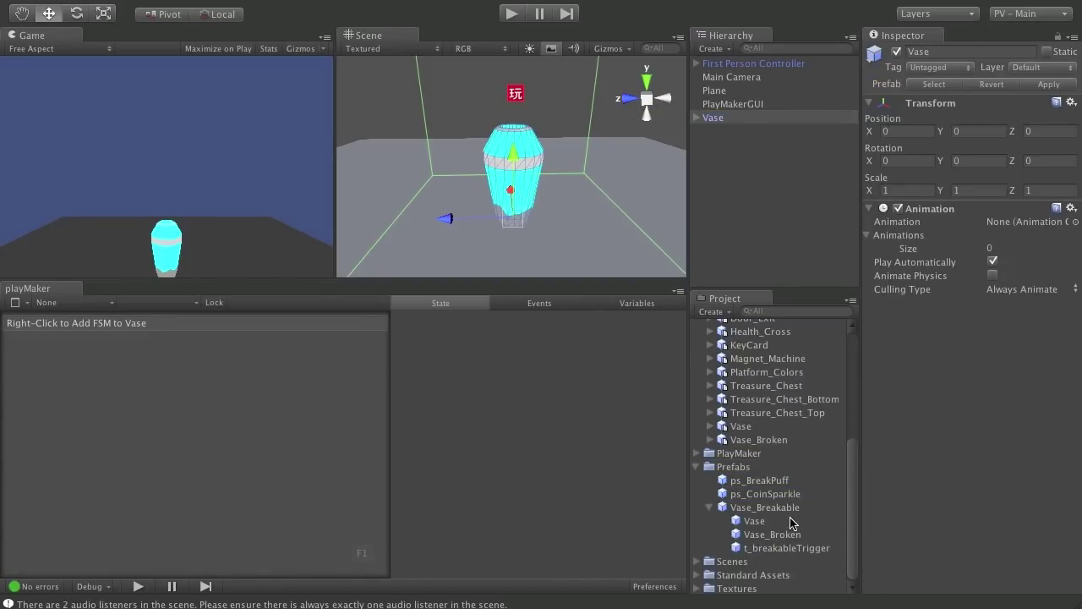
Review the FSM states of t_breakableTrigger inside the Vase_Breakable prefab, including Setup's Set Visibility action, and collapse the prefab
left_click(757, 534)
left_click(759, 548)
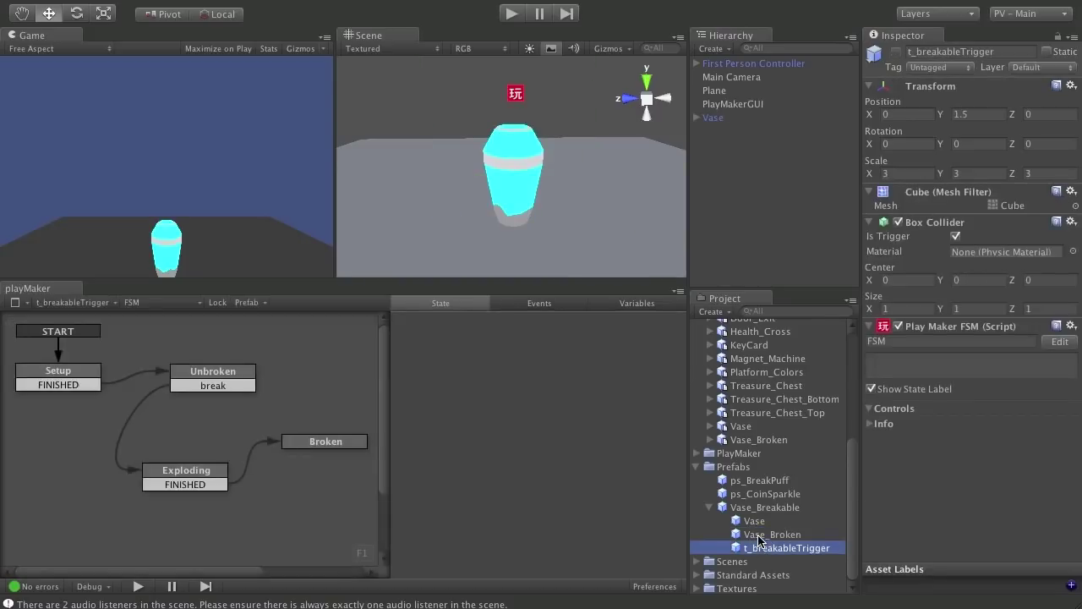
left_click(193, 380)
left_click(184, 478)
left_click(326, 443)
left_click(93, 384)
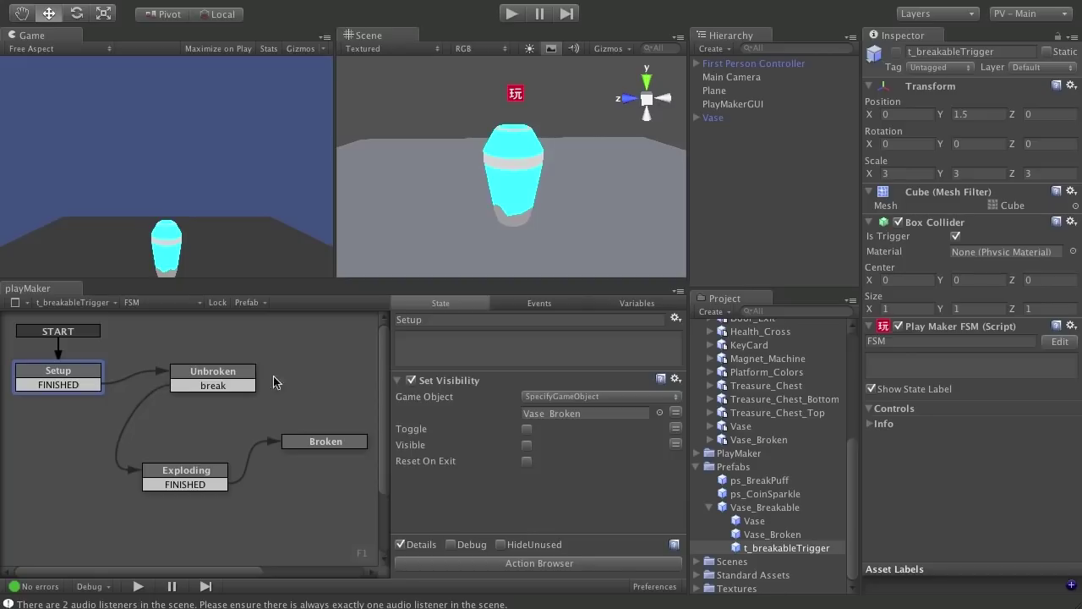
left_click(709, 507)
Delete the Vase group from the scene and replace it with an instance of the Vase_Breakable prefab
left_click(734, 132)
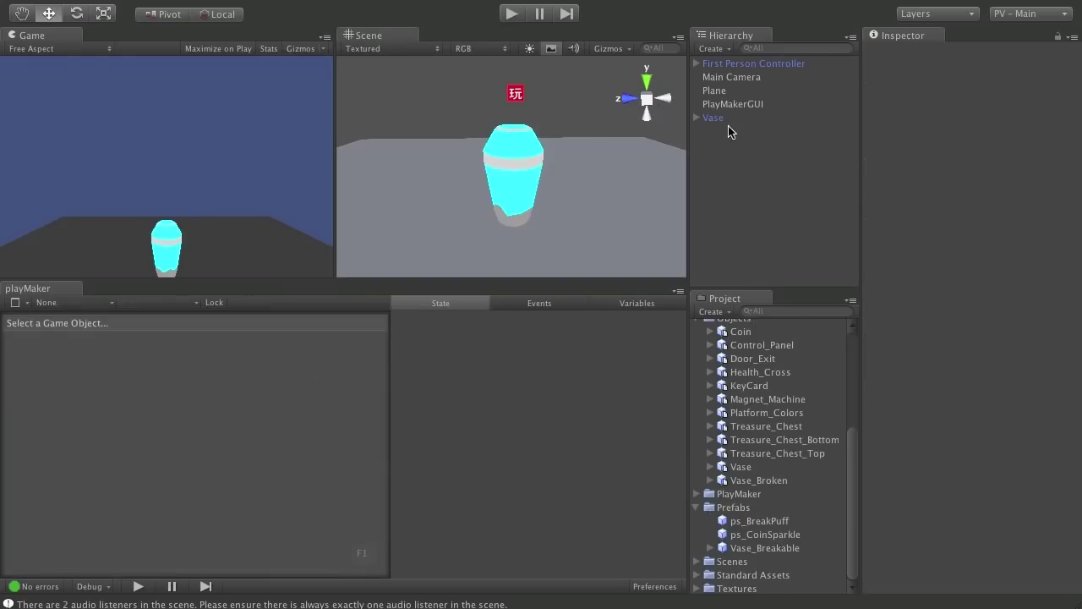
left_click(723, 119)
key("Delete")
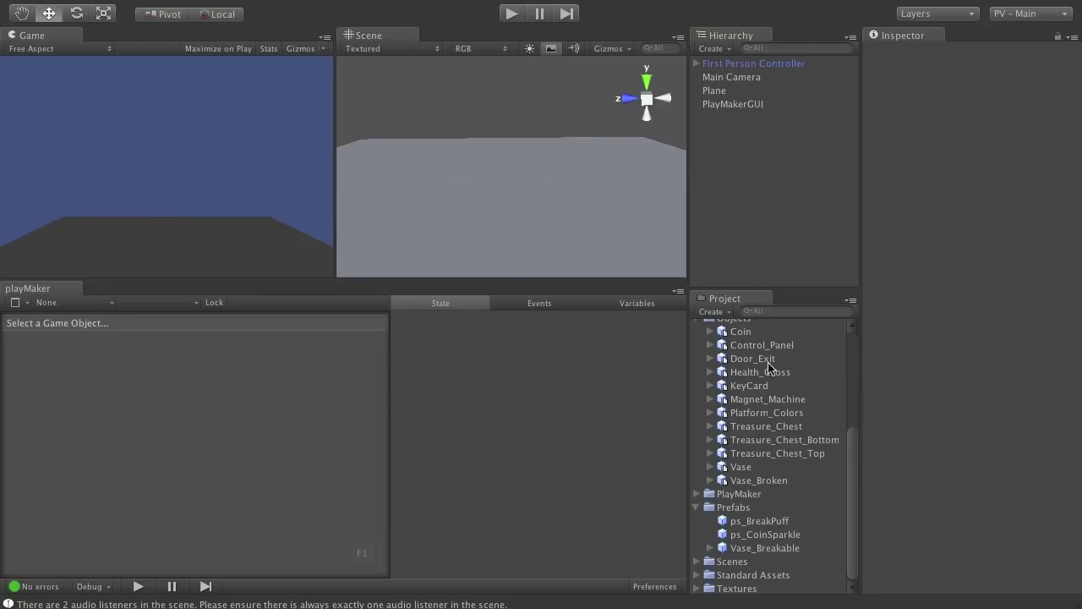
left_click_drag(745, 548, 782, 222)
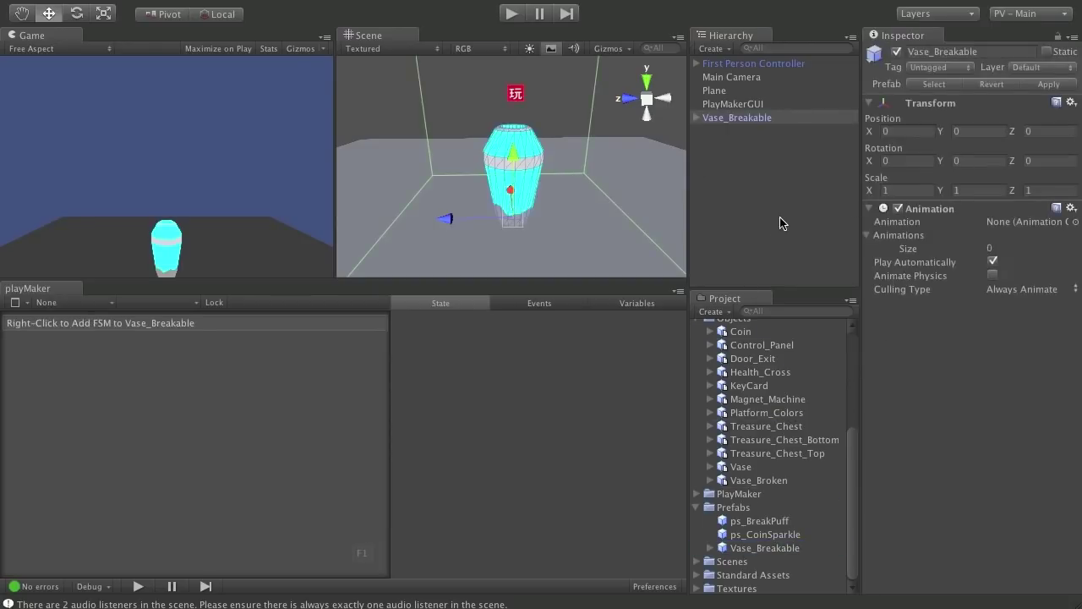
Duplicate Vase_Breakable twice, placing the copies in a row at about Z 2.83 and Z -2.55
key("f")
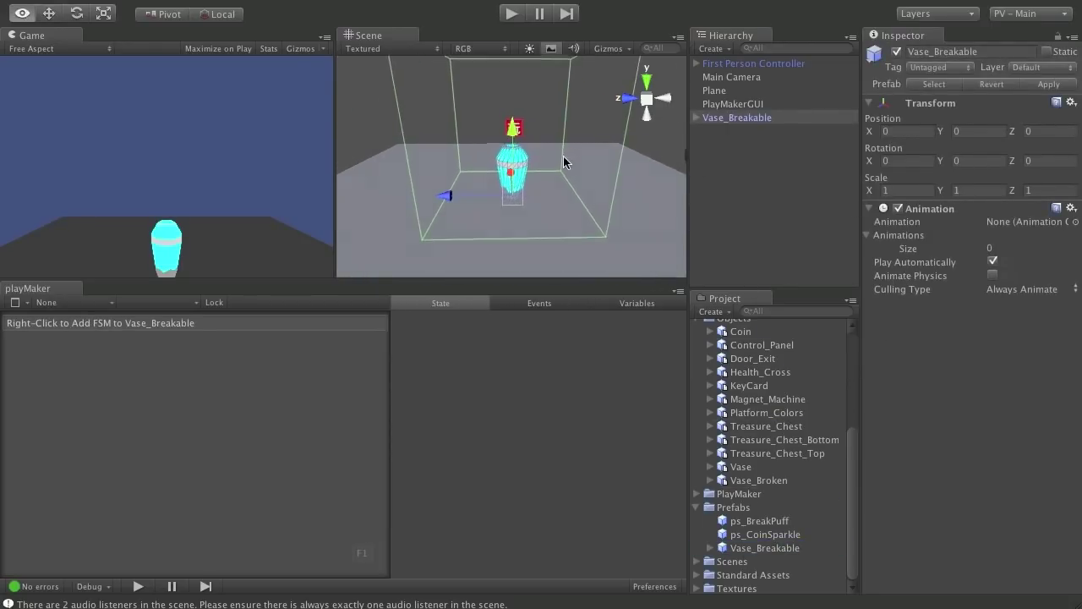
key("ctrl+d")
left_click_drag(446, 197, 325, 196)
key("ctrl+d")
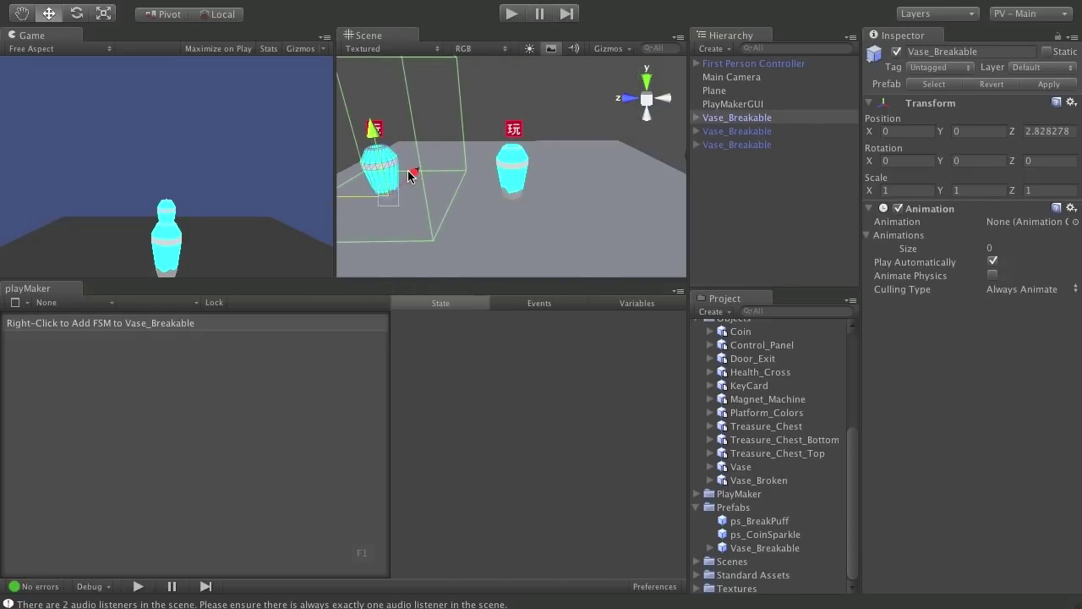
left_click_drag(410, 211, 589, 193, "alt")
key("alt")
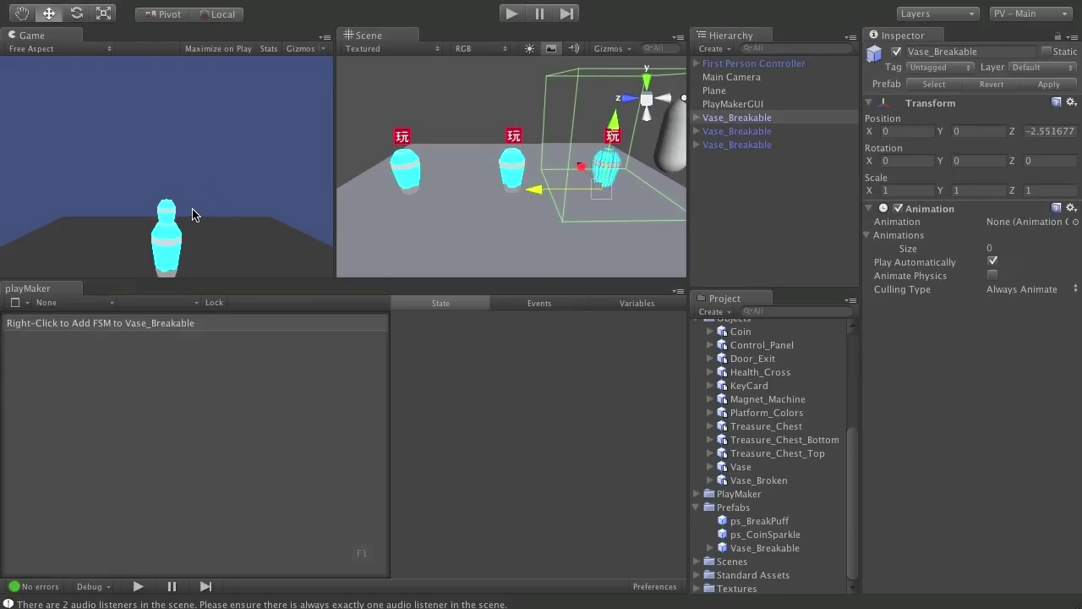
Play-test the scene by walking the player into all three vases to break them, and stop the game
key("ctrl+p")
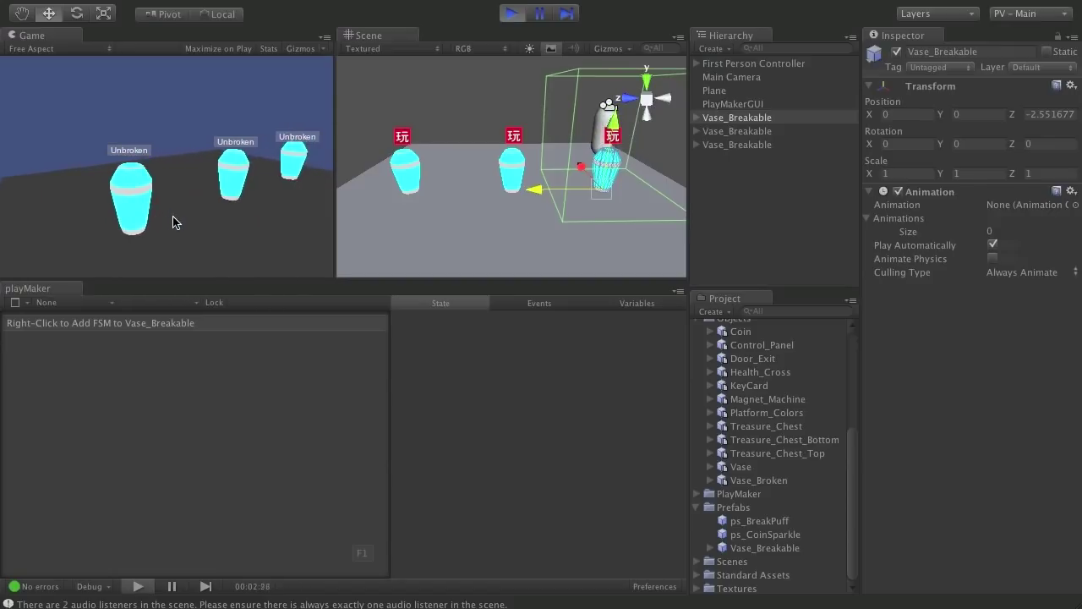
key("w")
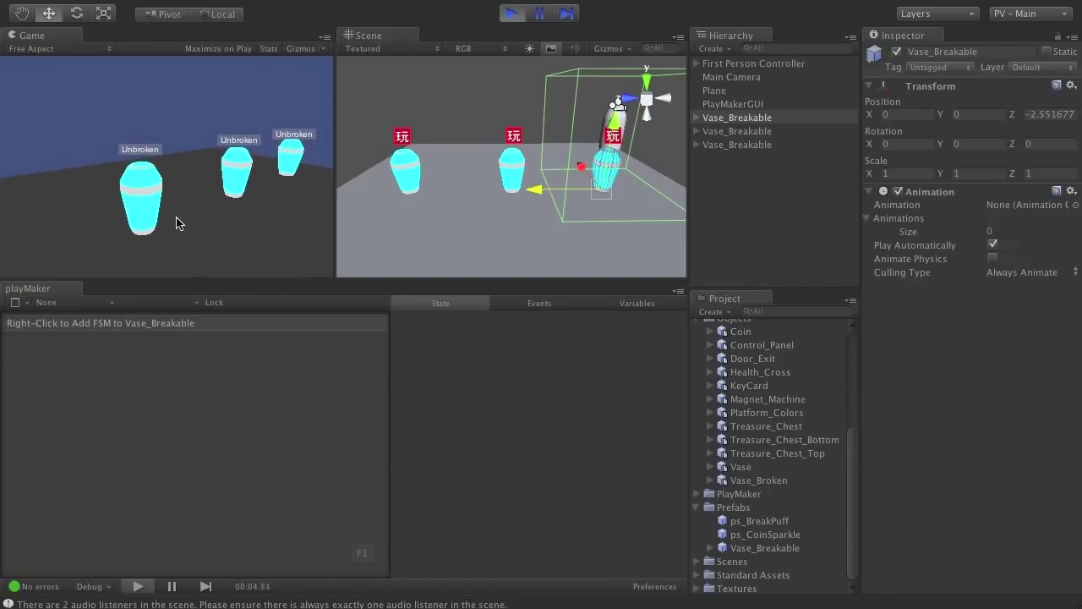
key("w")
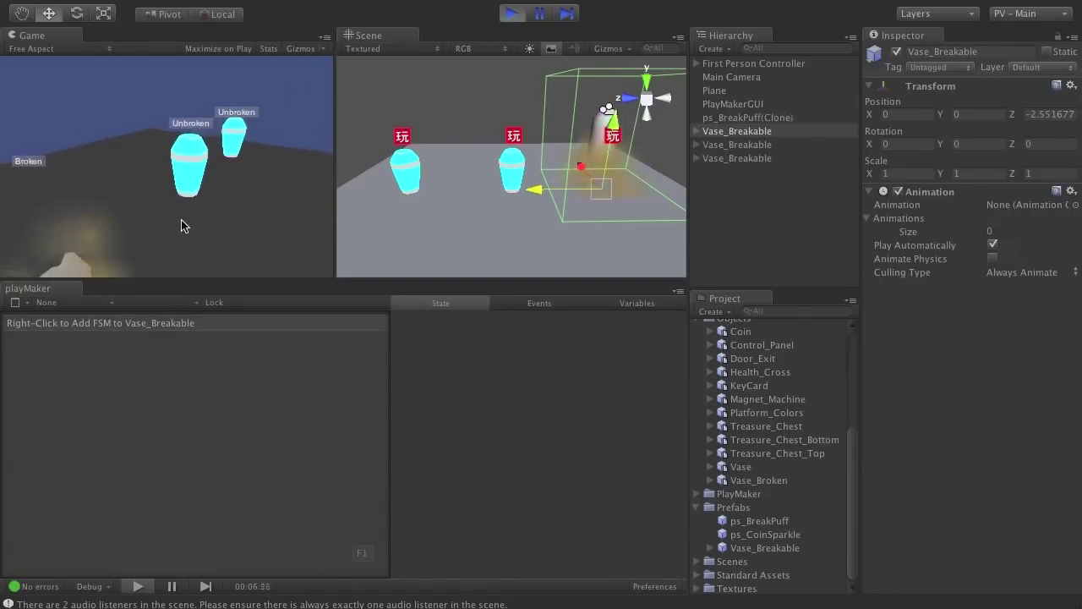
key("w")
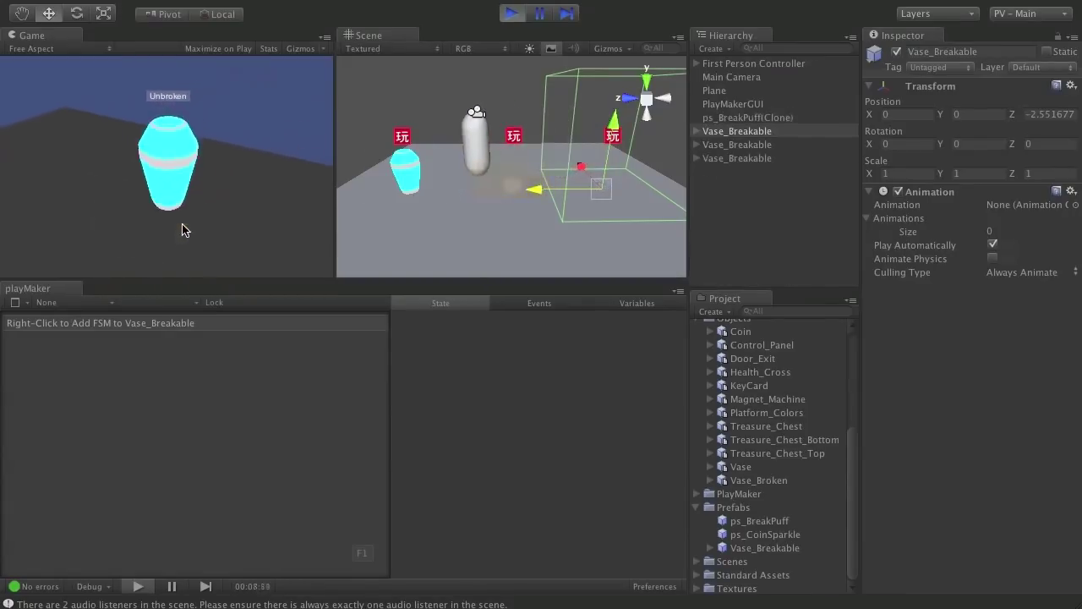
key("w")
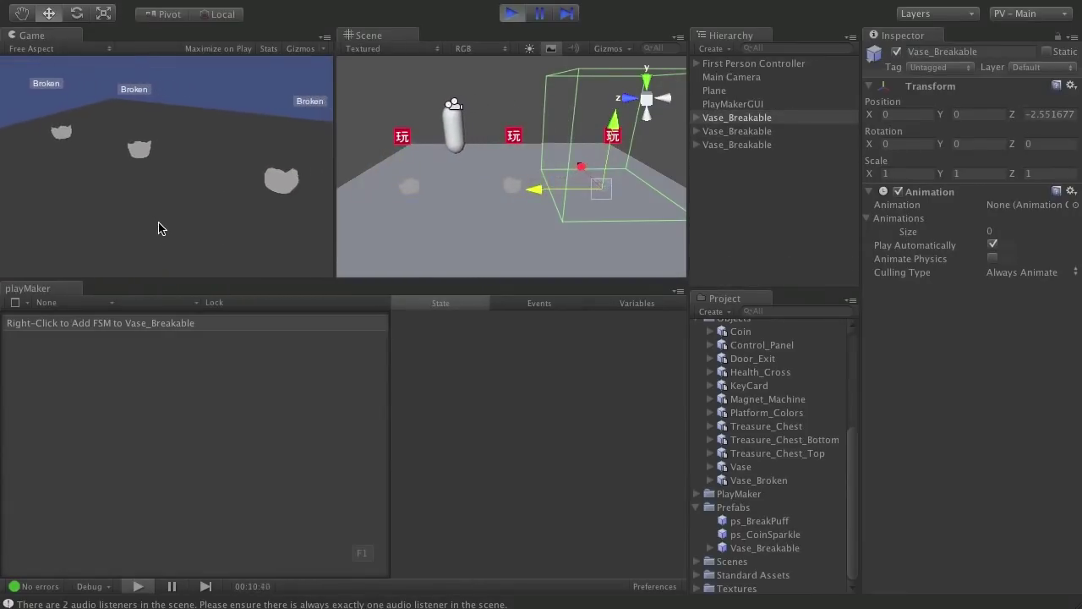
key("w")
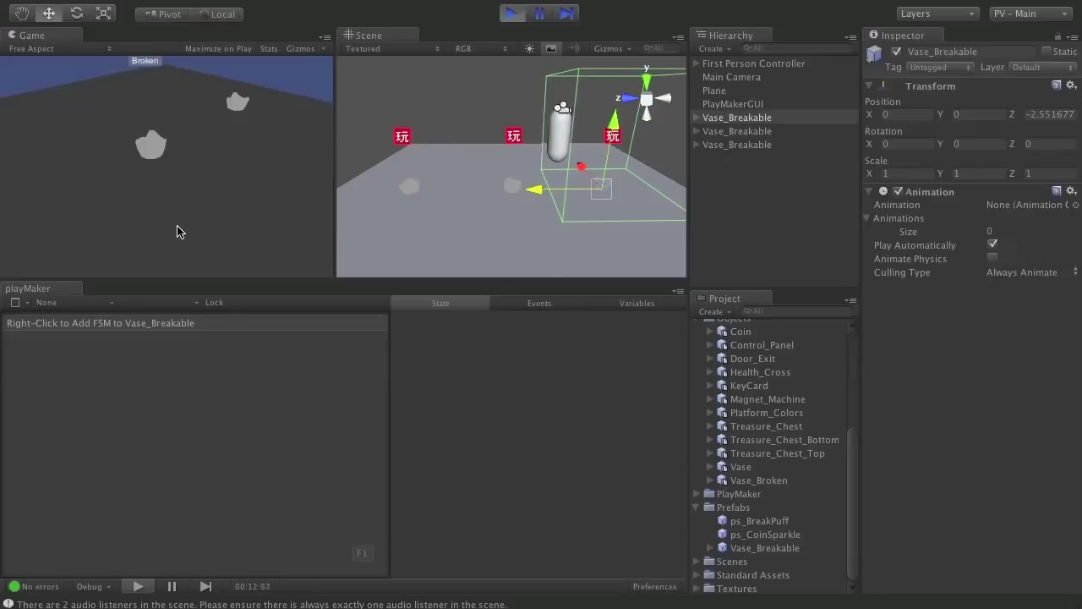
key("ctrl+p")
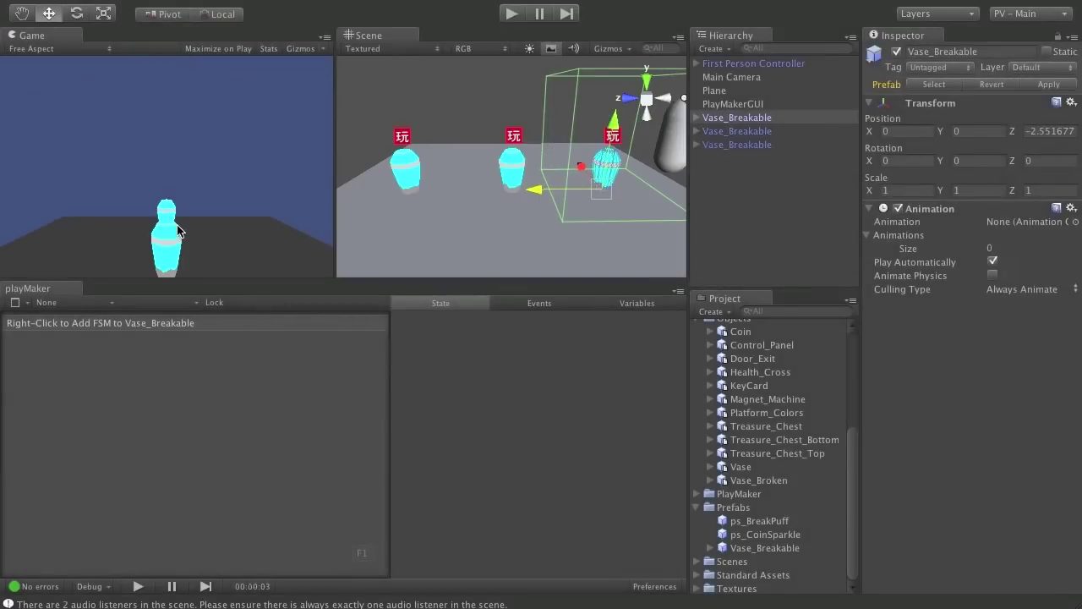
Run the game again, break the row of vases a second time, and stop playing
key("ctrl+p")
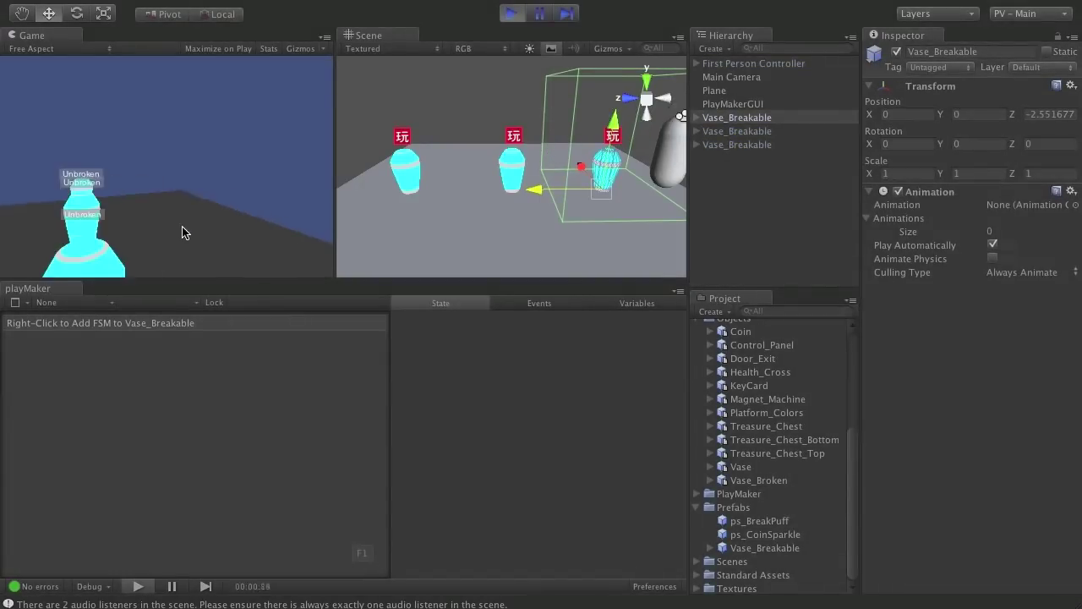
key("w")
key("a")
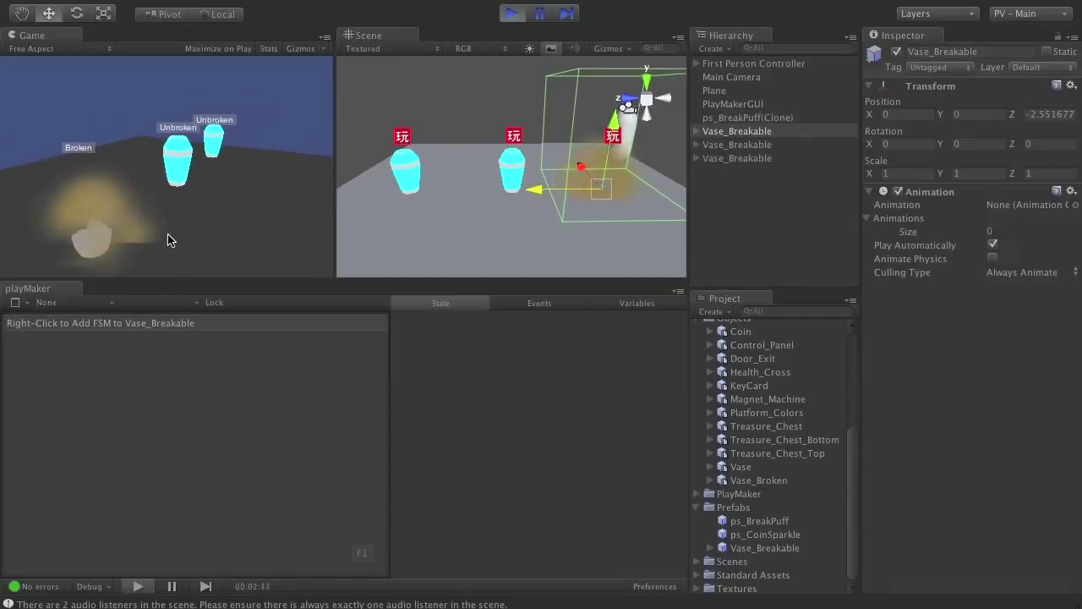
key("a")
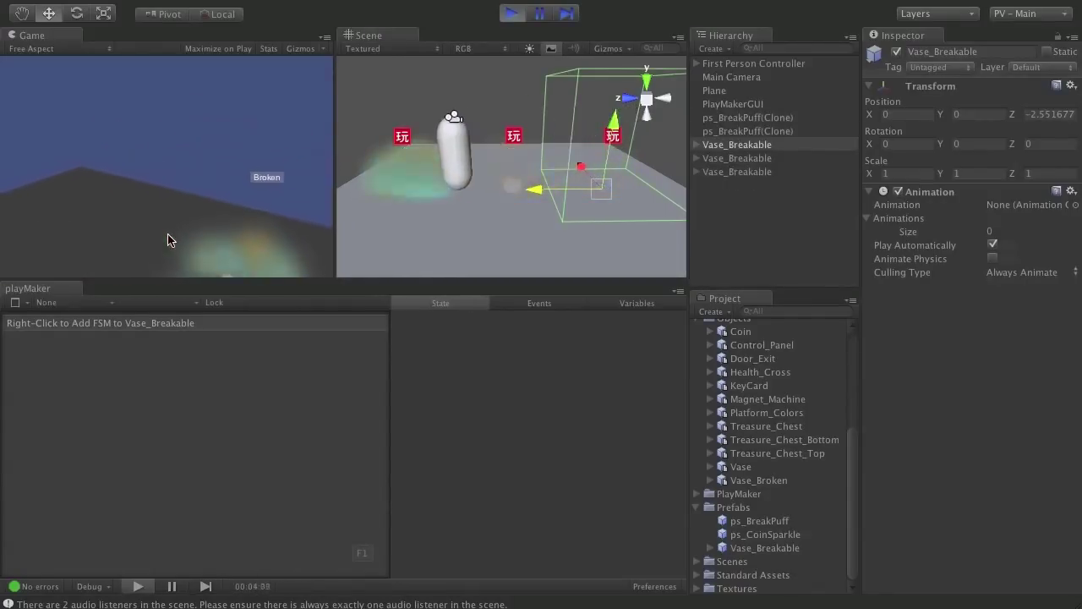
key("s")
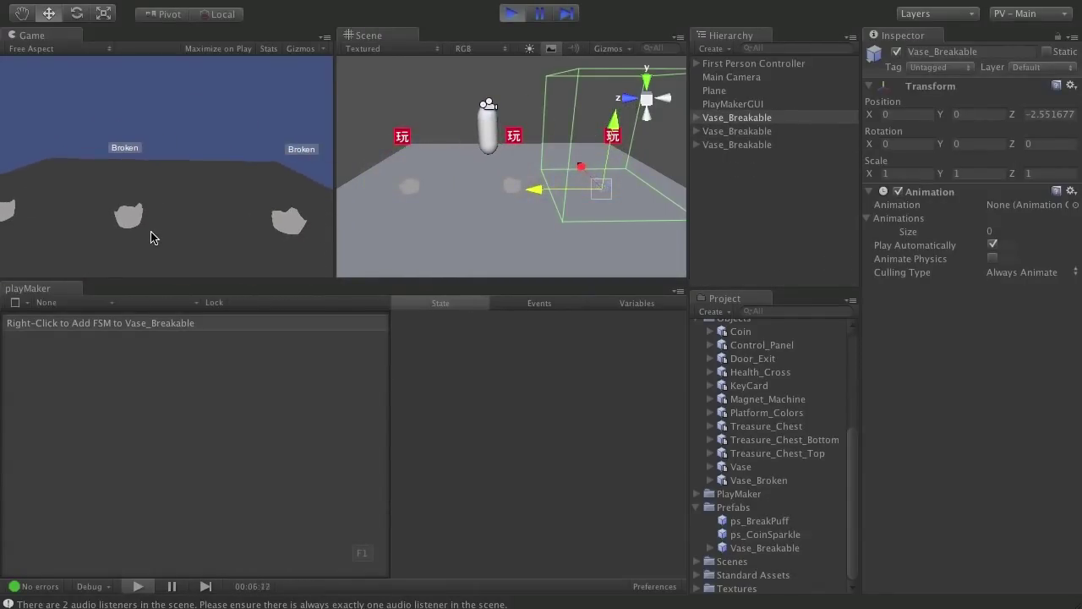
key("ctrl+p")
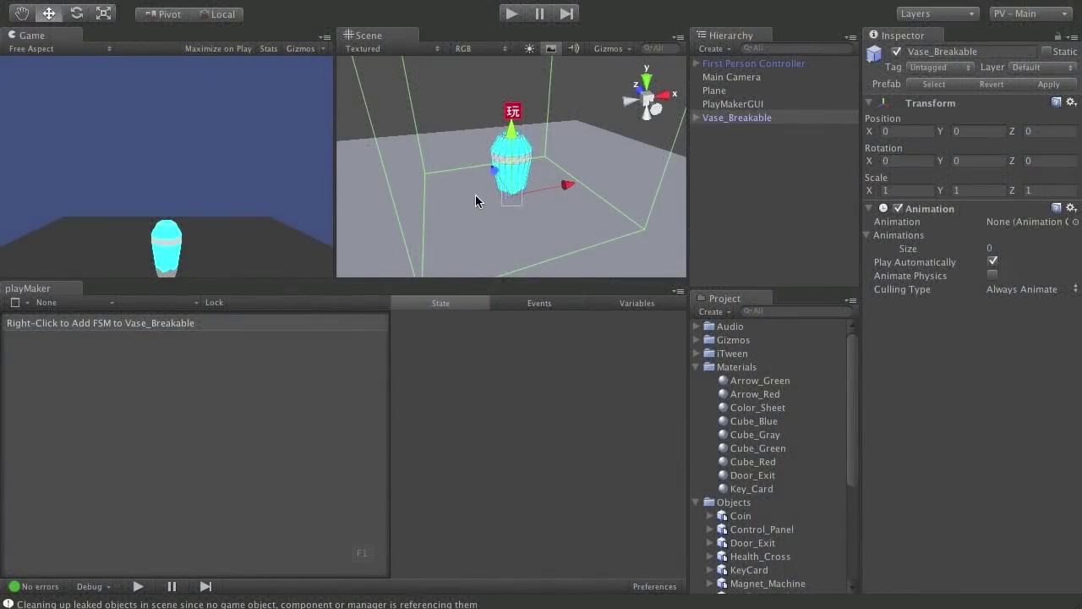
Delete the remaining Vase_Breakable instance from the scene
left_click_drag(515, 183, 583, 165, "alt")
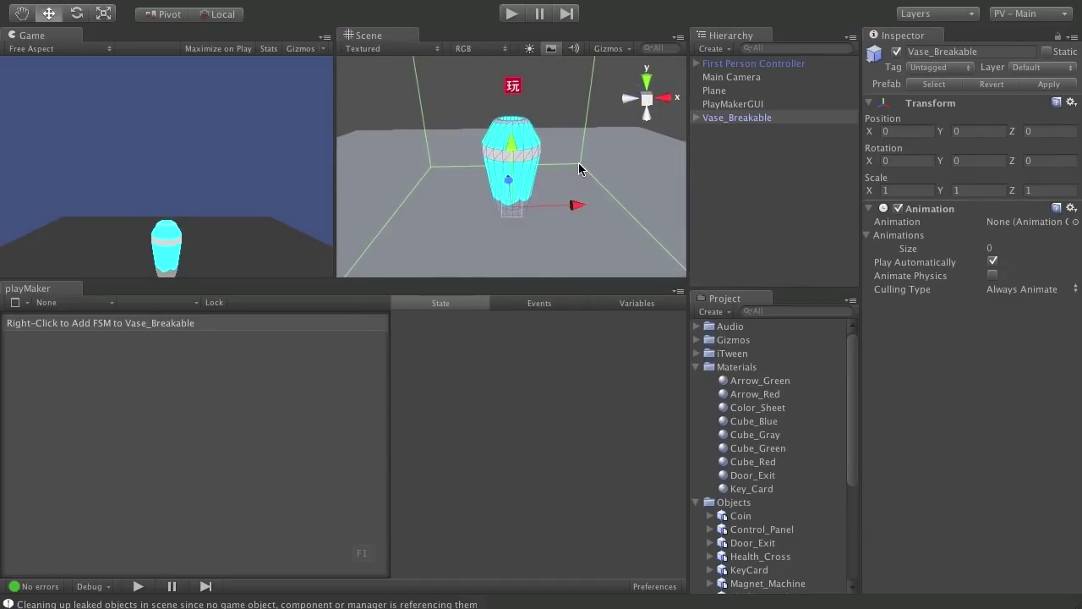
left_click(757, 142)
left_click(744, 118)
key("Delete")
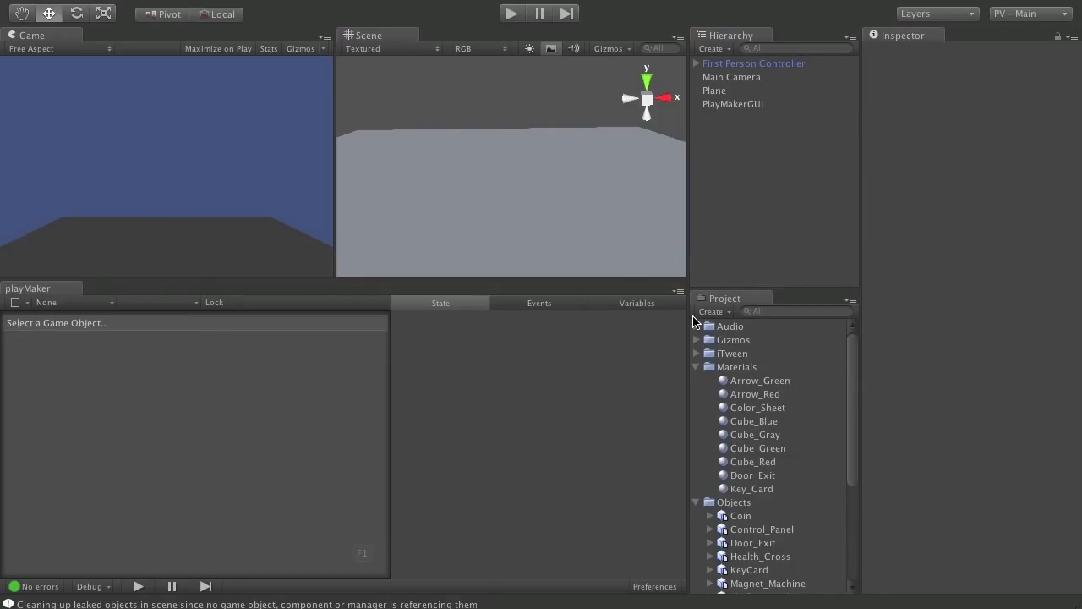
Add the Coin model to the scene at the origin and apply the Color_Sheet material to it
scroll(782, 458, "down", 2)
left_click_drag(744, 489, 768, 210)
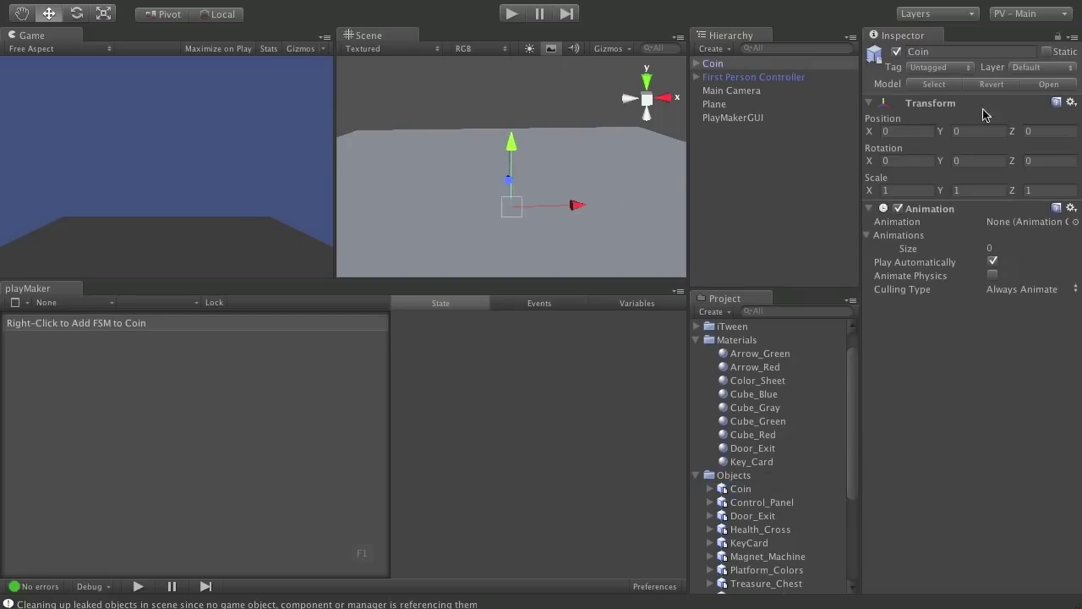
mouse_move(543, 170)
left_mouse_down("alt")
mouse_move(582, 151)
mouse_move(686, 193)
mouse_move(550, 178)
mouse_move(562, 173)
left_mouse_up("alt")
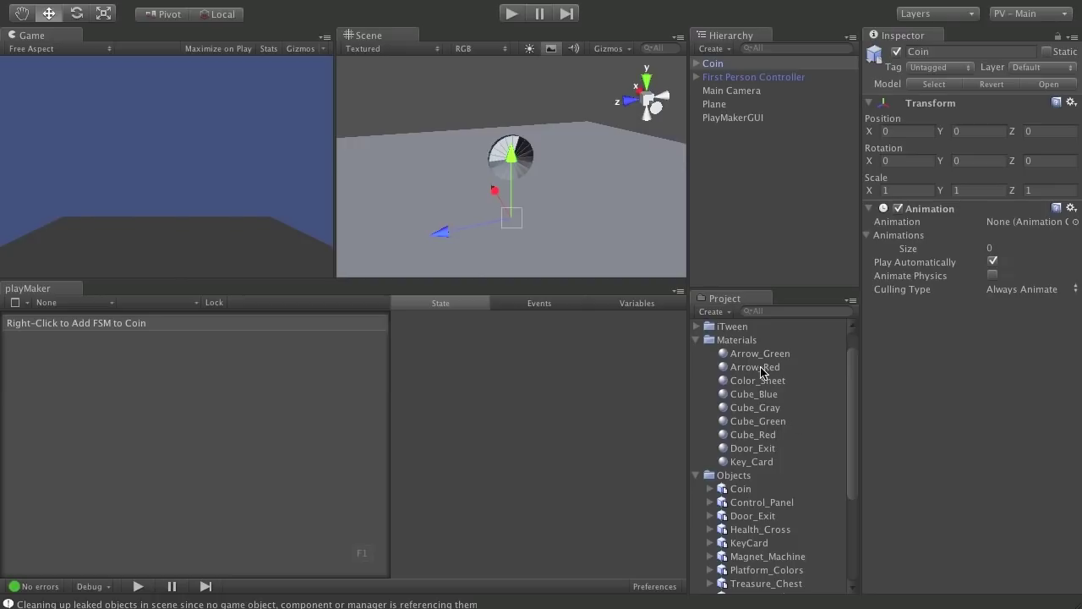
left_click_drag(765, 382, 715, 66)
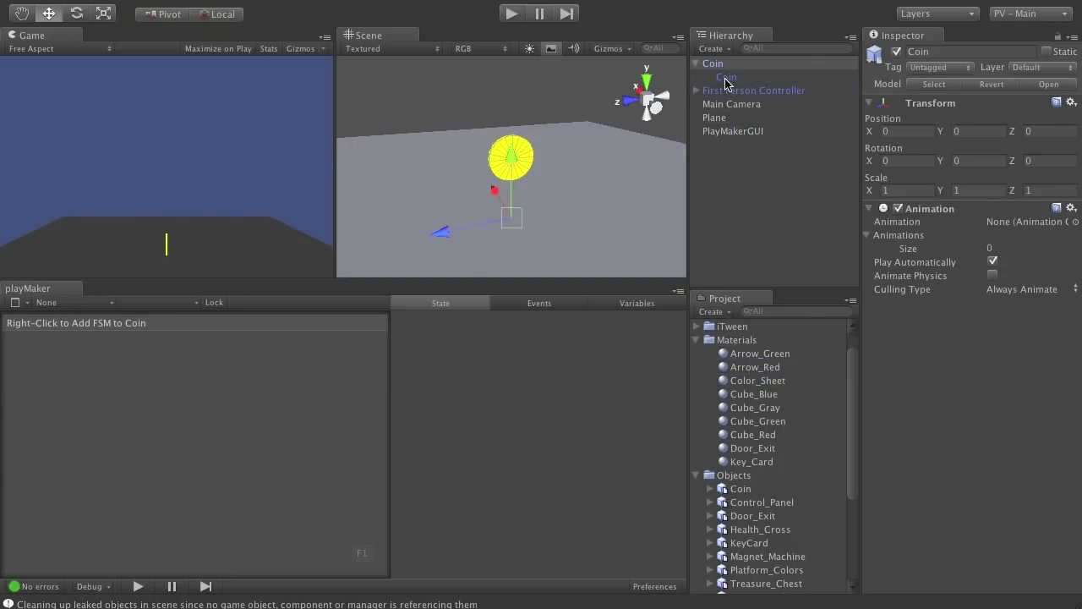
Try raising the coin about 0.46 along Y, undo the move, and inspect its pivot from several angles
left_click_drag(440, 200, 427, 174, "alt")
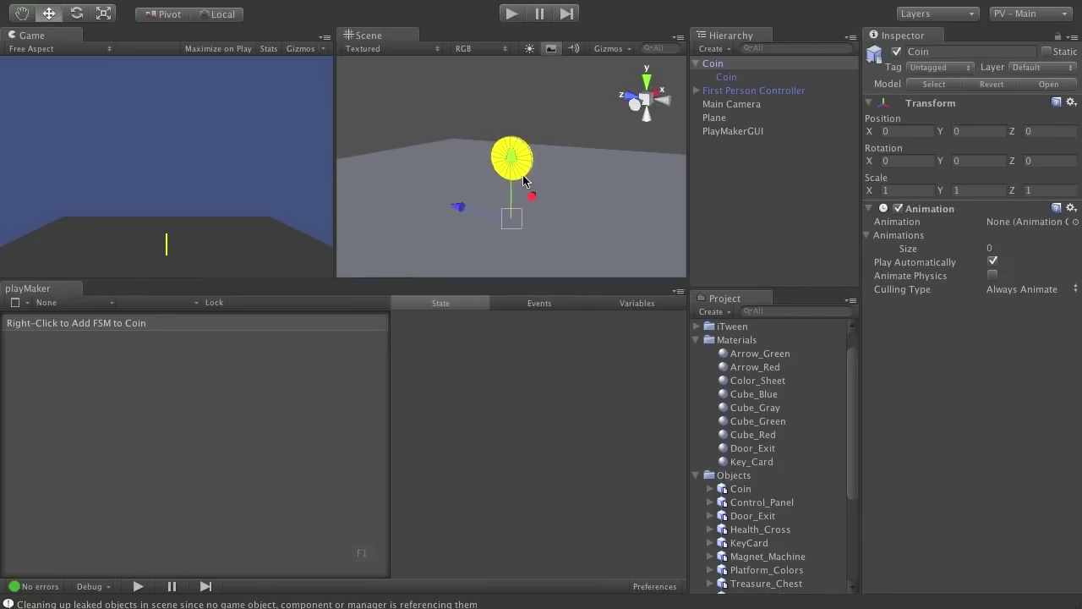
left_click_drag(510, 155, 511, 106)
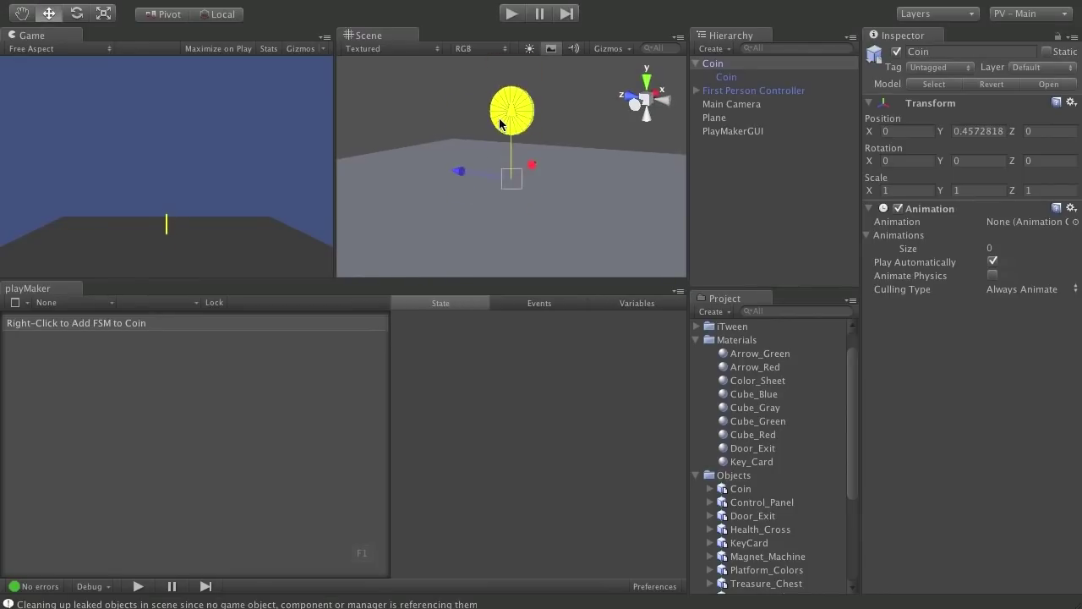
key("ctrl+z")
left_click_drag(496, 221, 665, 170, "alt")
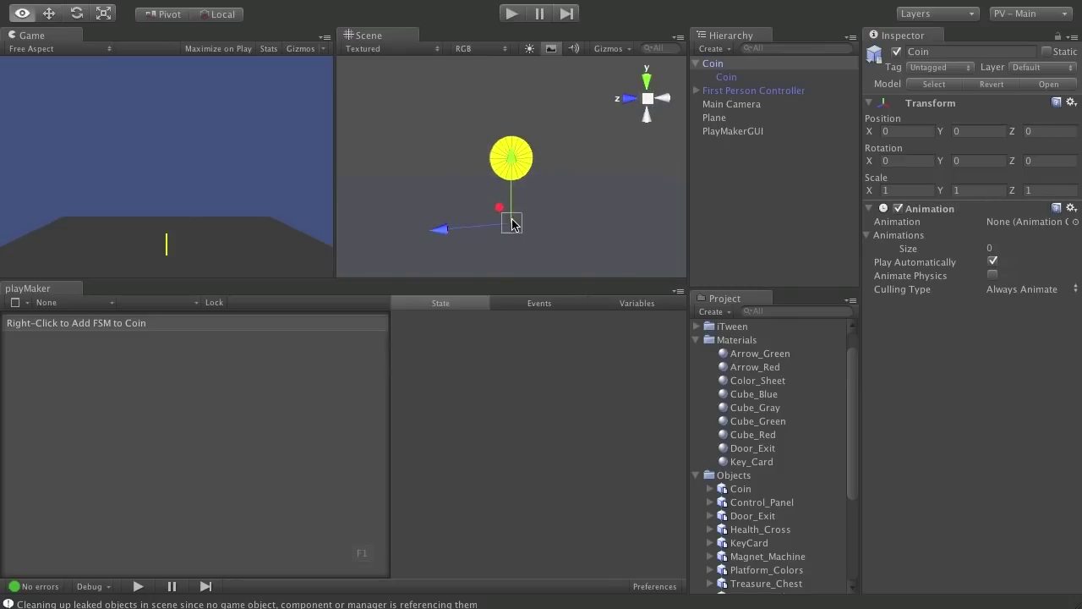
left_click_drag(481, 240, 545, 241, "alt")
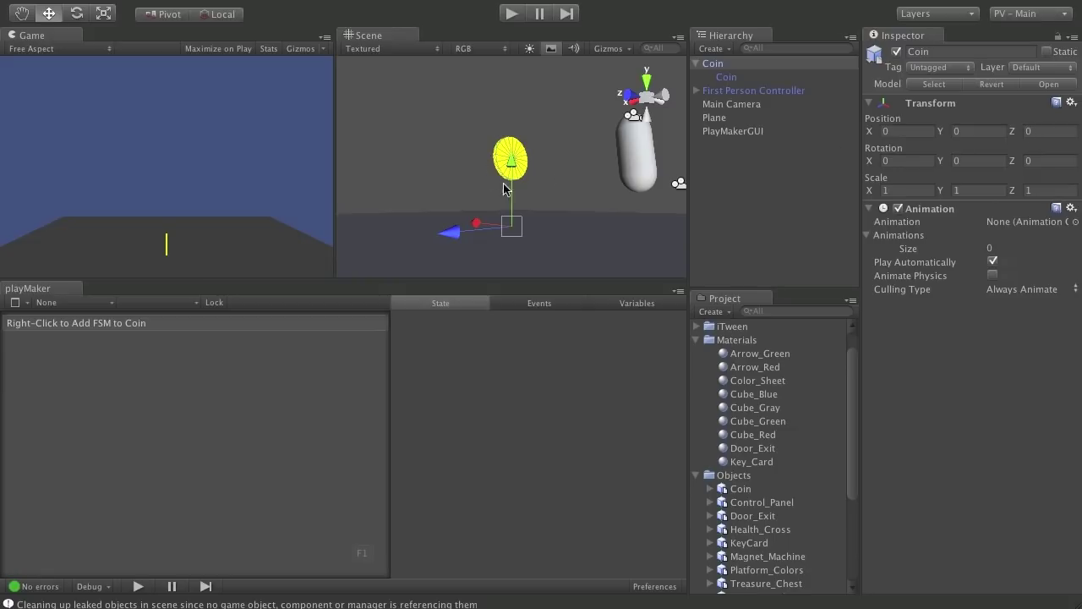
left_click_drag(578, 189, 529, 183, "alt")
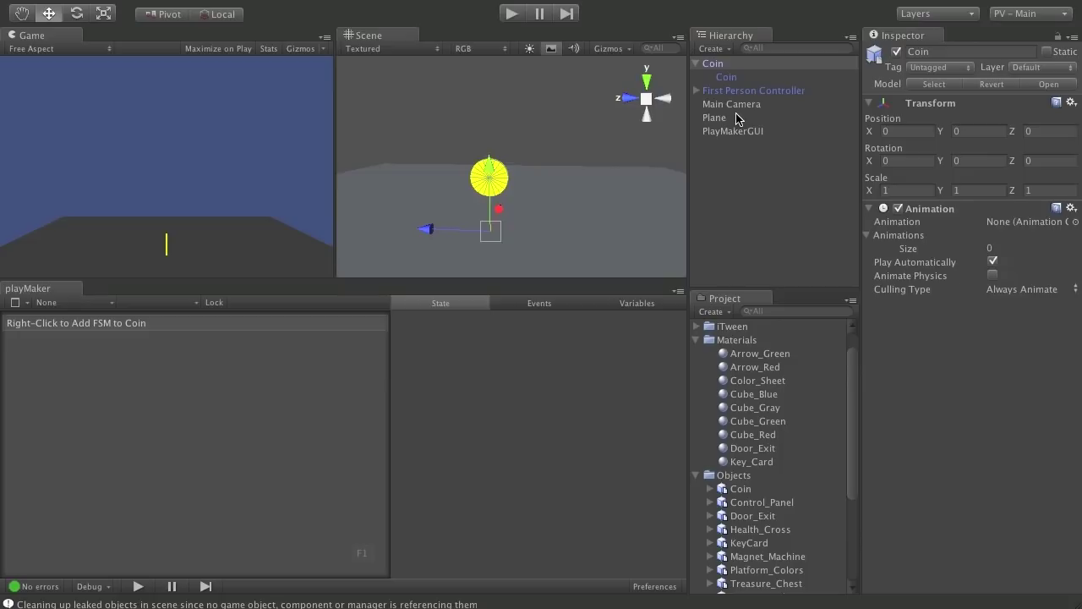
Add a Vase_Breakable prefab instance to the scene at the coin's position, undoing any accidental move
scroll(778, 453, "down", 5)
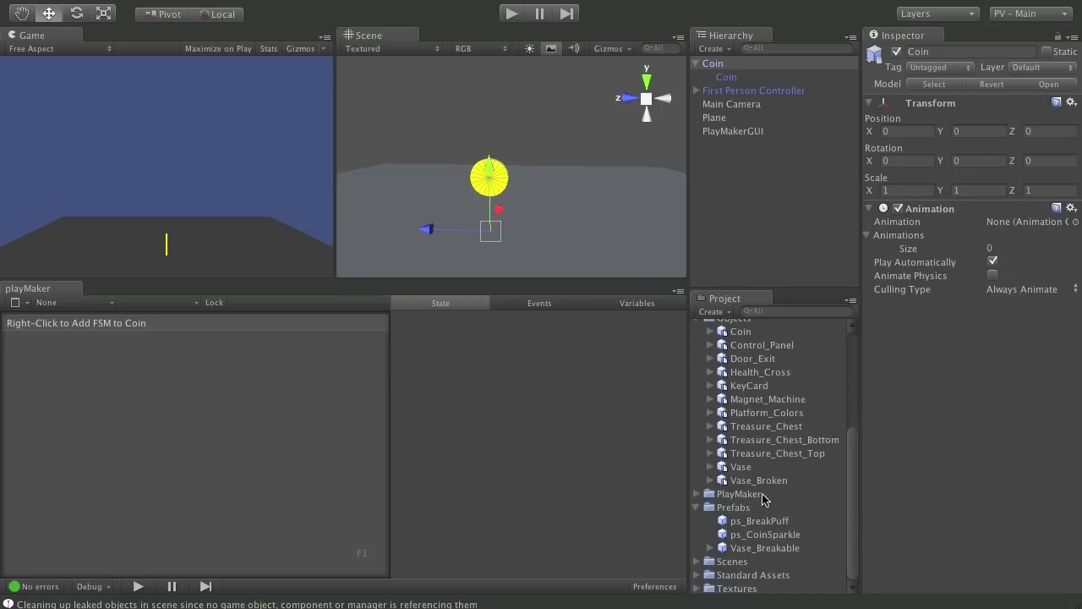
left_click_drag(756, 548, 761, 250)
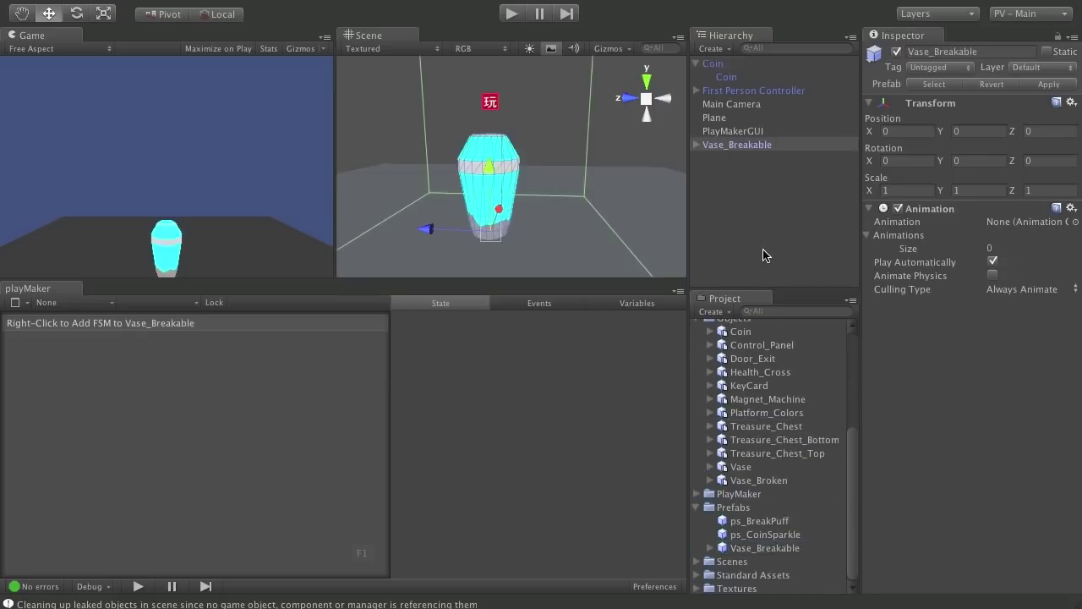
left_click_drag(531, 242, 629, 83, "alt")
left_click_drag(491, 209, 500, 235, "alt")
key("ctrl+z")
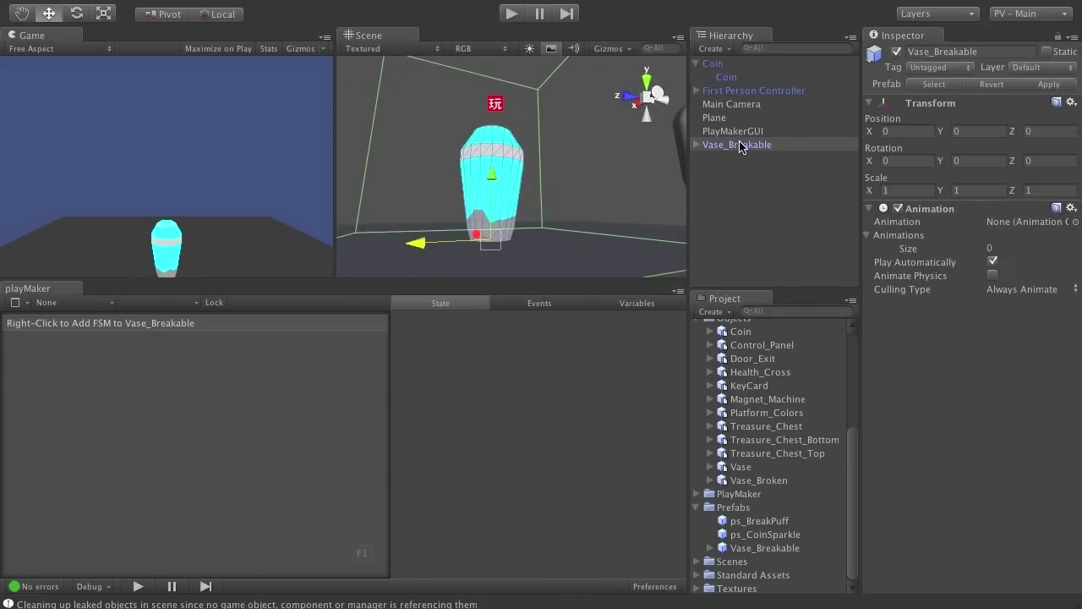
Delete the Vase_Breakable instance from the scene, leaving the coin in place
key("Delete")
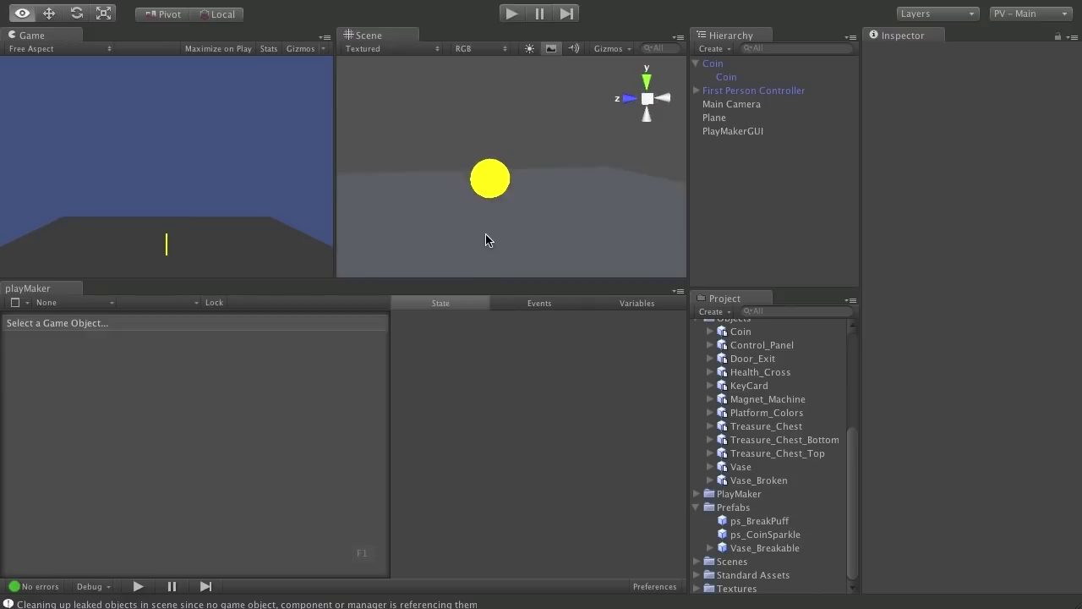
left_click_drag(637, 202, 541, 184, "alt")
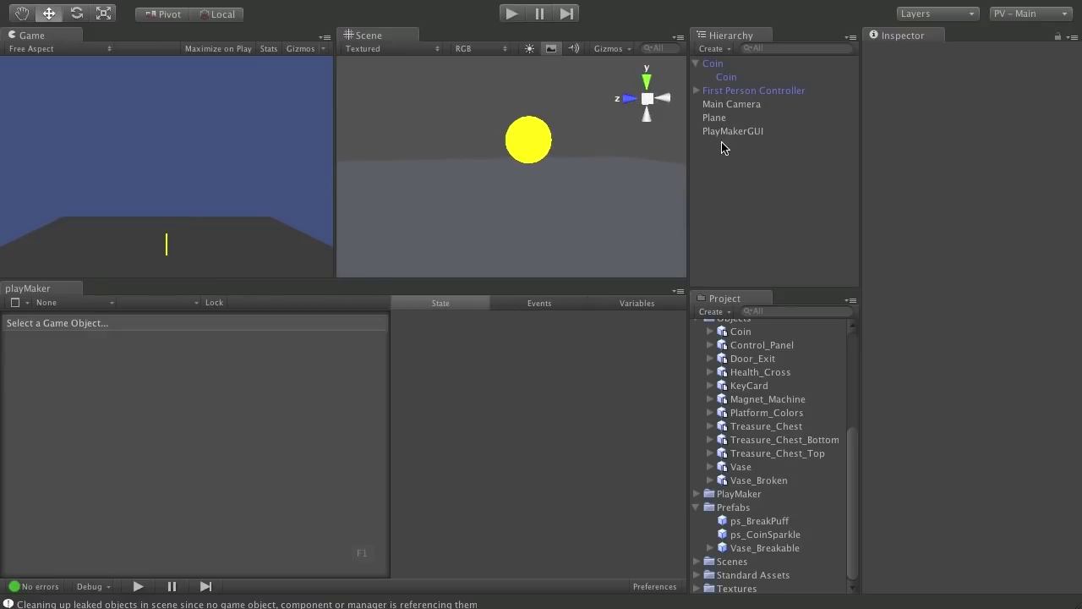
Add a new FSM to the child Coin object and rename its first state Rotate
left_click(726, 77)
left_click_drag(555, 172, 495, 208, "alt")
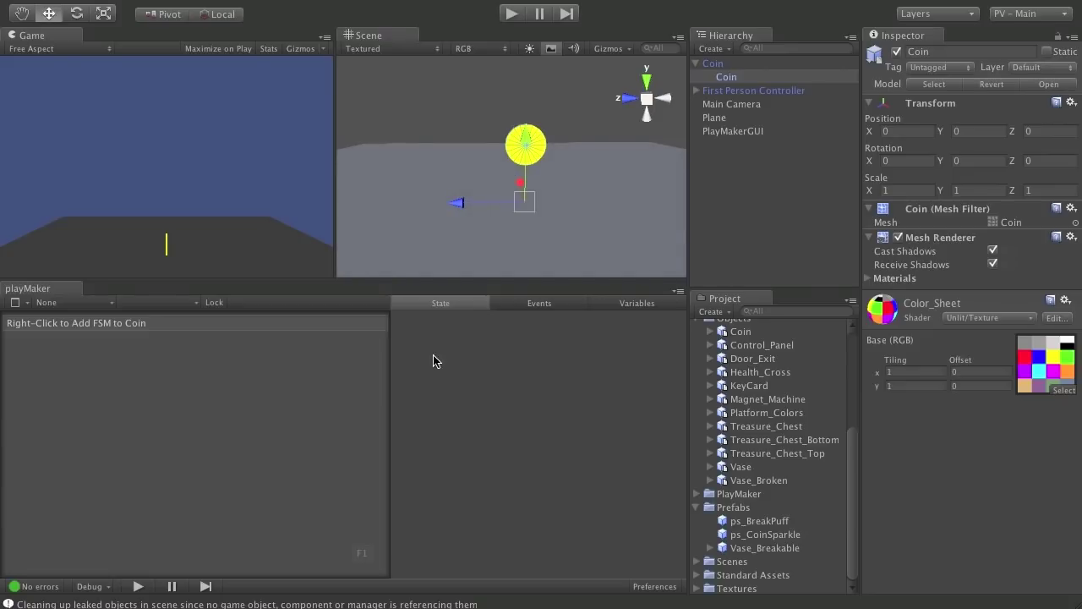
right_click(182, 400)
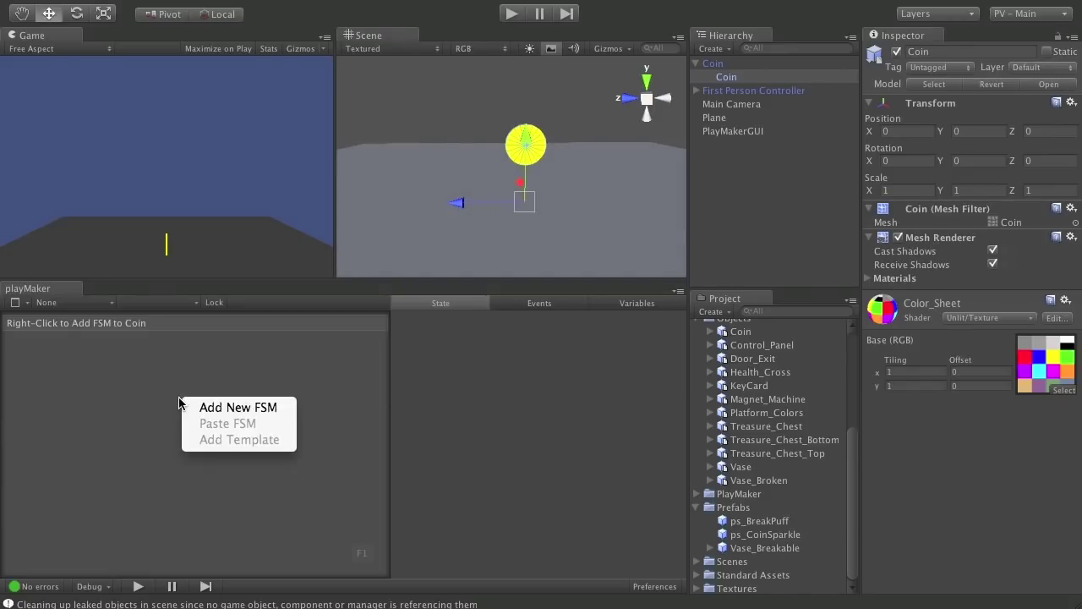
left_click(273, 408)
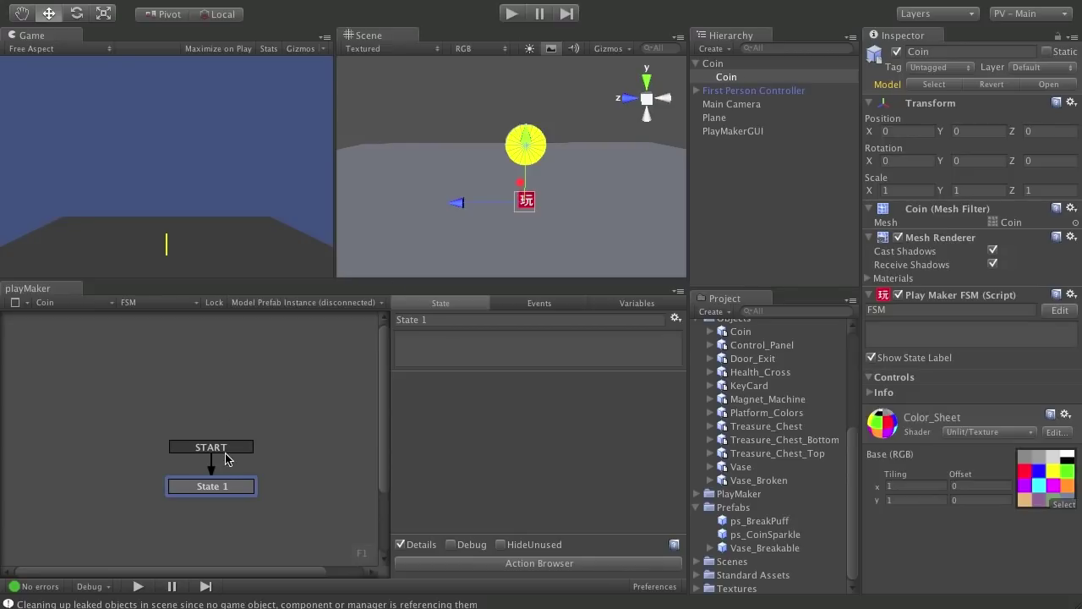
mouse_move(226, 488)
left_mouse_down()
mouse_move(73, 377)
mouse_move(88, 381)
left_mouse_up()
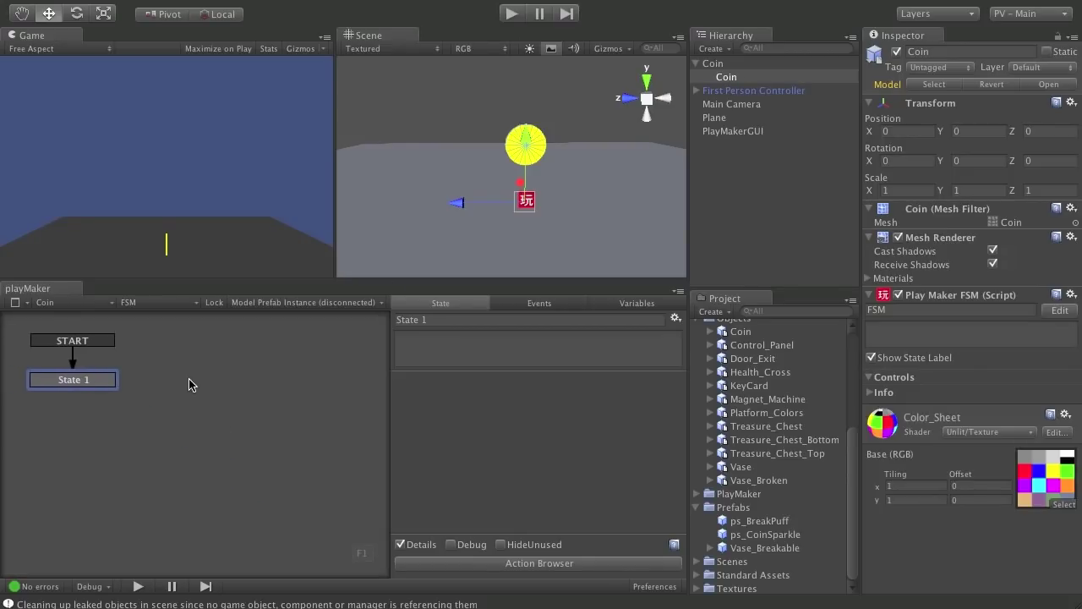
left_click(443, 318)
type("Ro")
Find the Transform category's Rotate action and add it to the coin's Rotate state
left_click(595, 563)
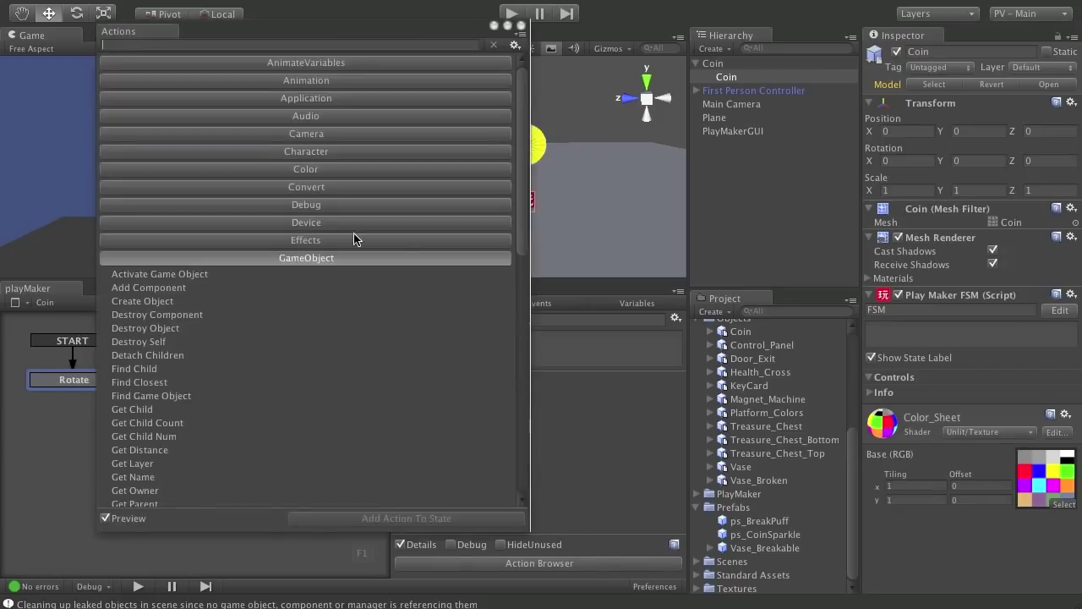
left_click_drag(215, 31, 204, 34)
type("r")
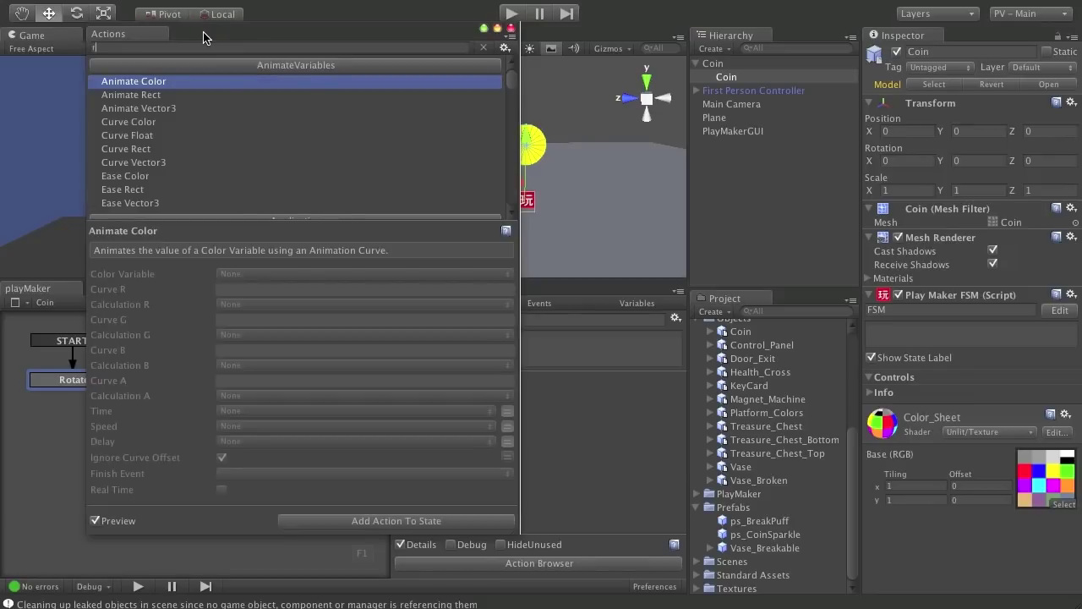
type("otate")
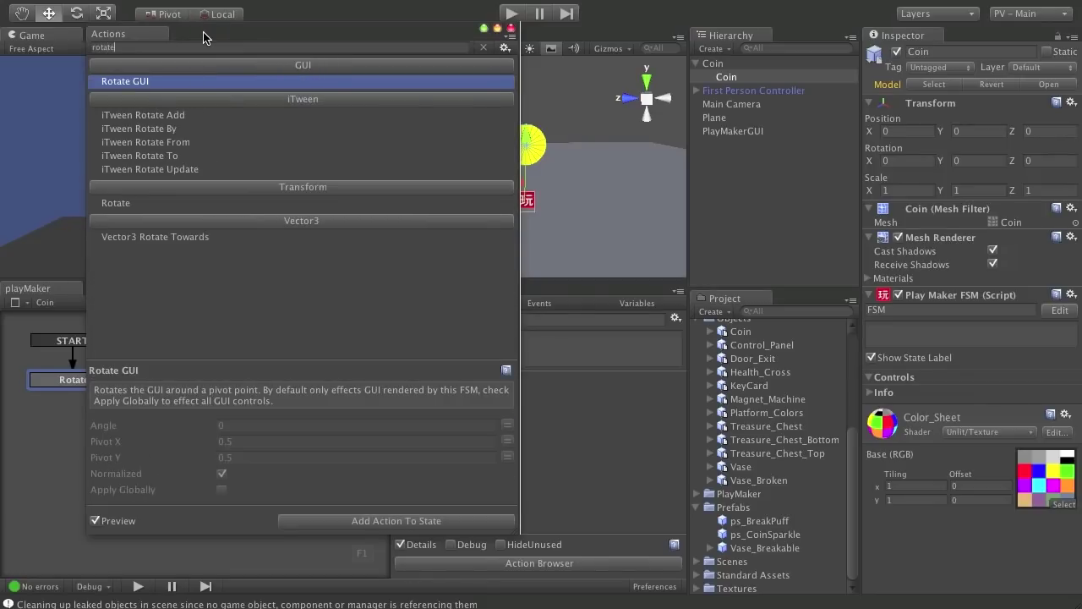
key("Down")
key("Down")
key("Down")
key("Down")
key("Down")
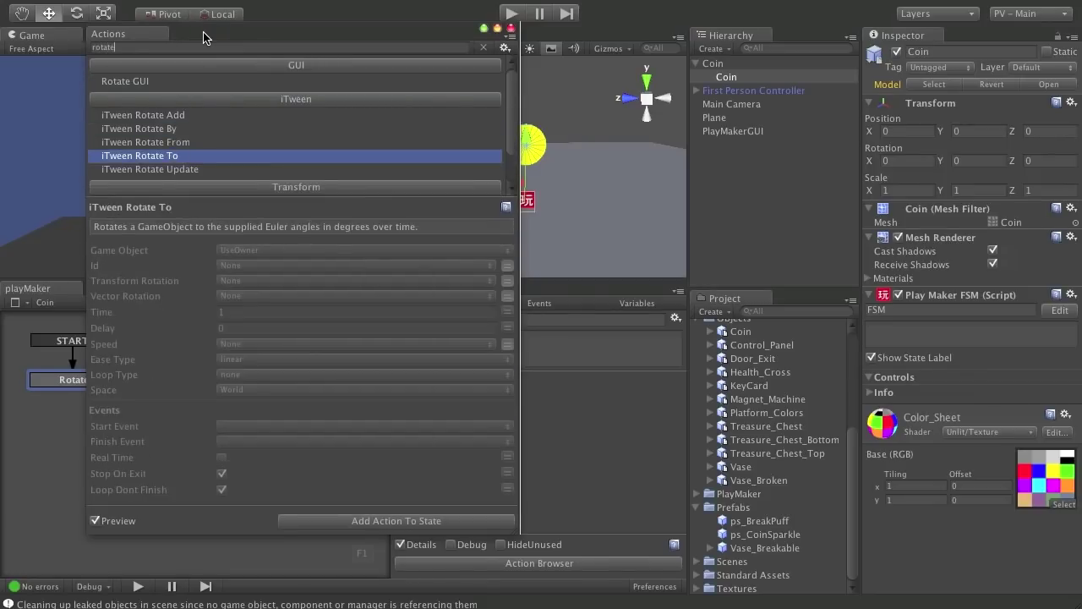
left_click(117, 207)
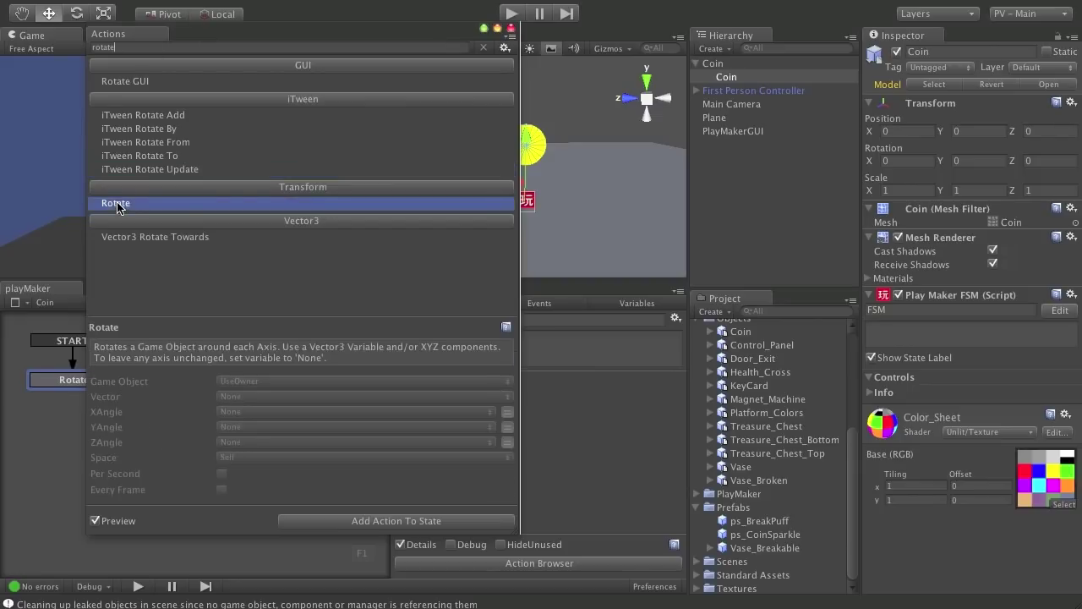
key("Return")
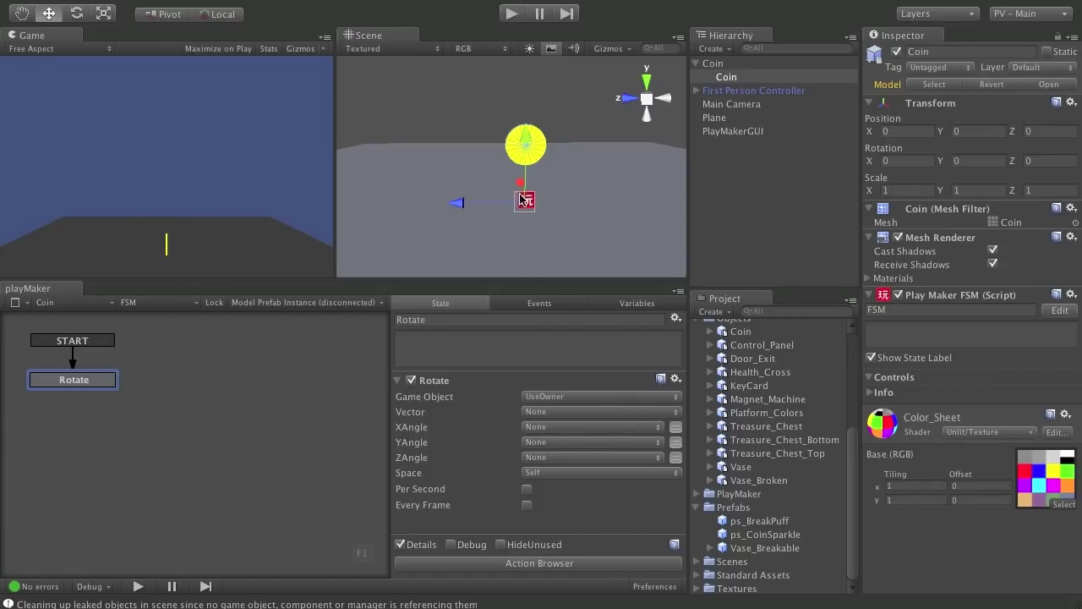
Set the Rotate action's YAngle to 360 with Per Second and Every Frame enabled, and run the game to test the spin
left_click(580, 443)
left_click(687, 444)
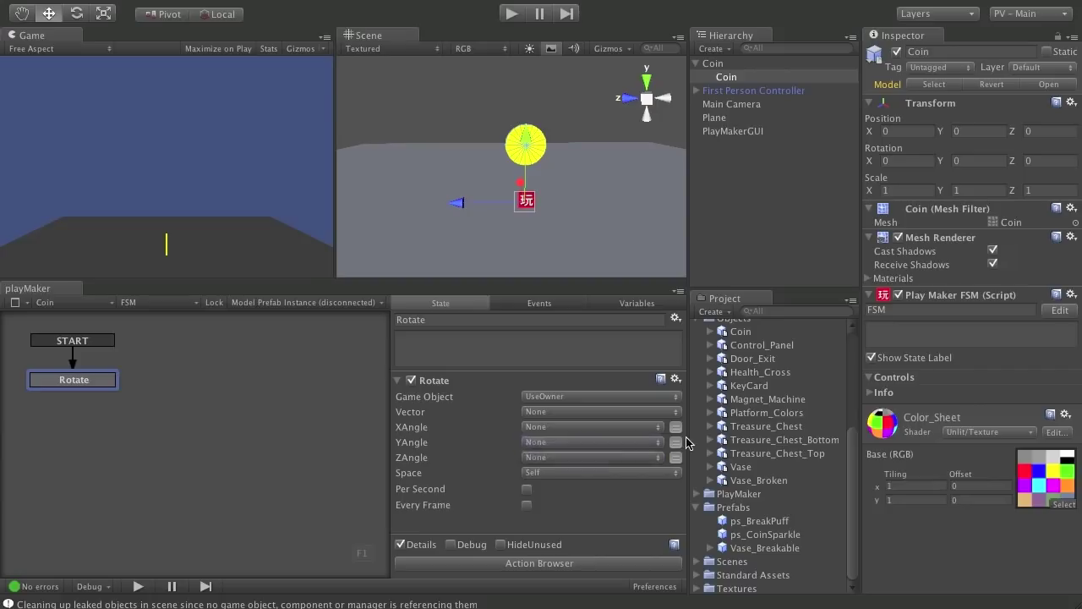
left_click(676, 443)
left_click(504, 447)
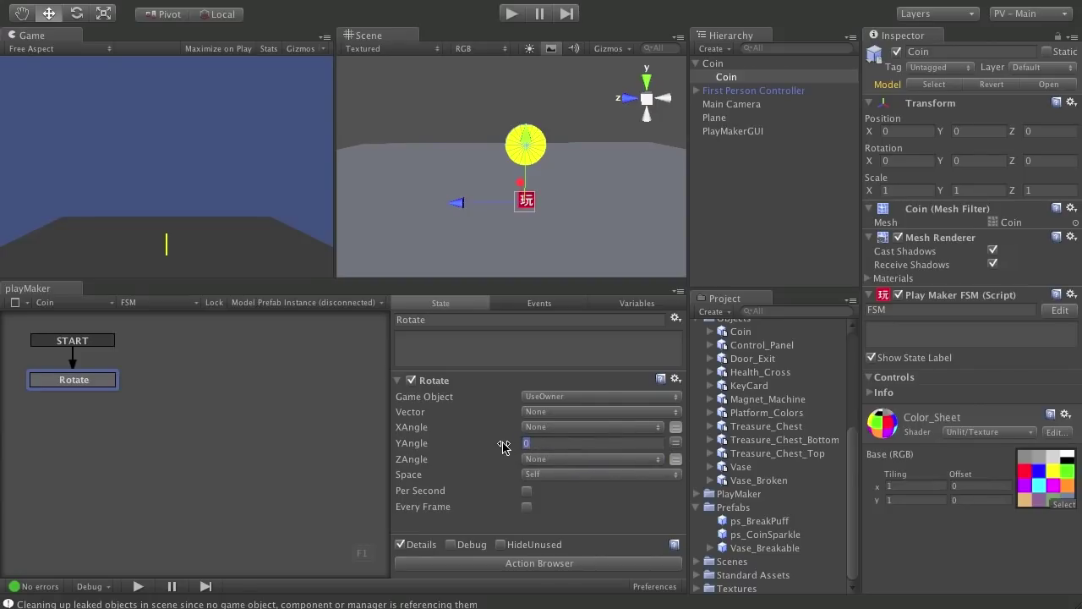
type("36")
left_click(527, 491)
left_click(507, 13)
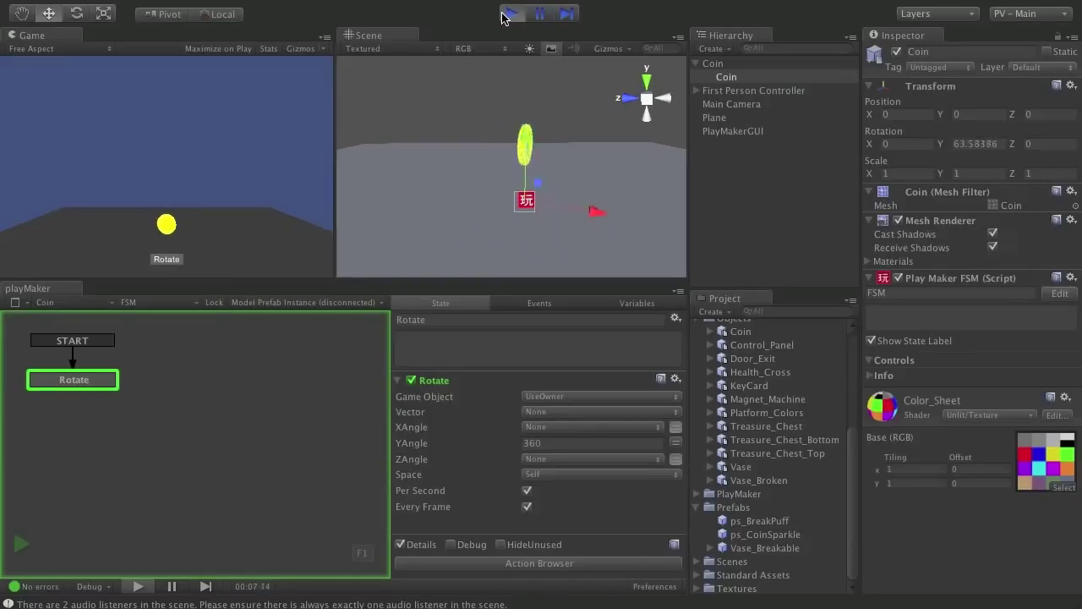
Stop the play test and place the ps_CoinSparkle prefab in the scene on the coin, about 0.66 up on Y
left_click(504, 16)
left_click(79, 381)
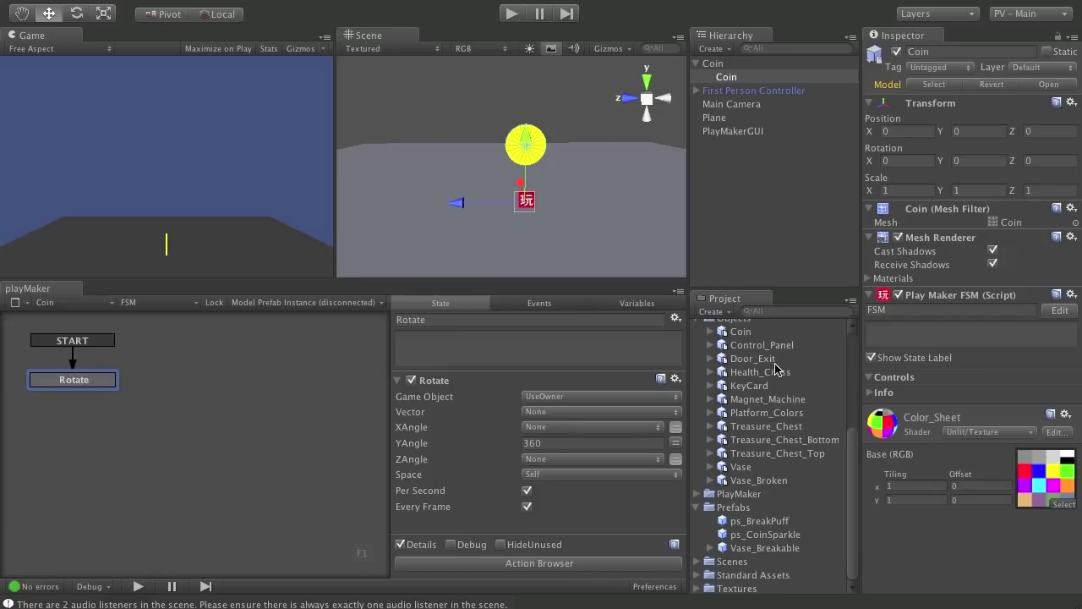
left_click(762, 535)
left_click_drag(714, 220, 715, 218)
left_click_drag(436, 245, 520, 122, "alt")
left_click_drag(426, 208, 590, 179, "alt")
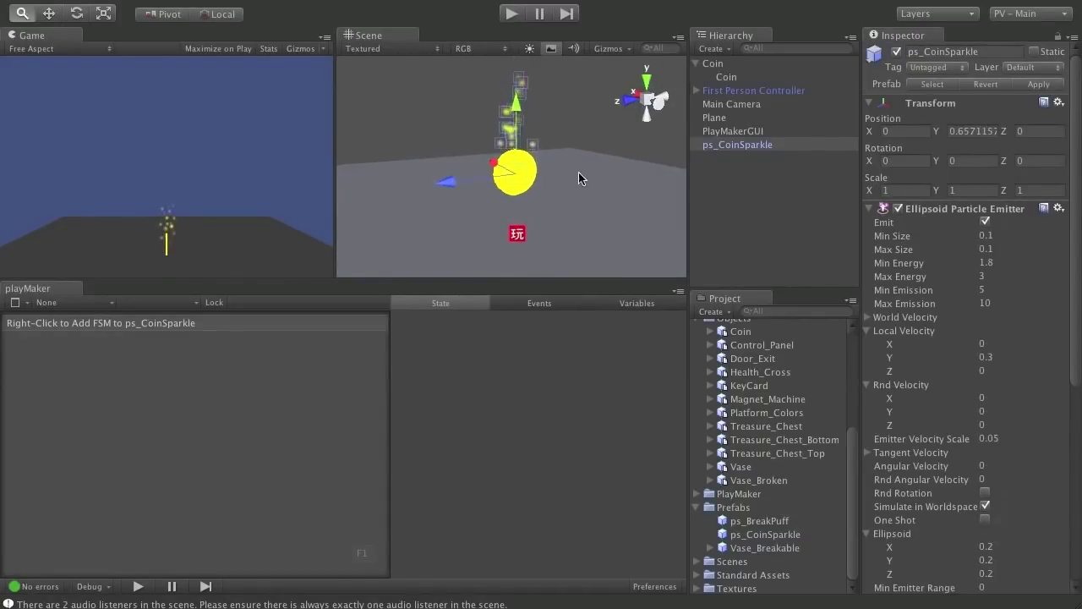
mouse_move(538, 150)
left_mouse_down("alt")
mouse_move(594, 183)
mouse_move(547, 148)
left_mouse_up("alt")
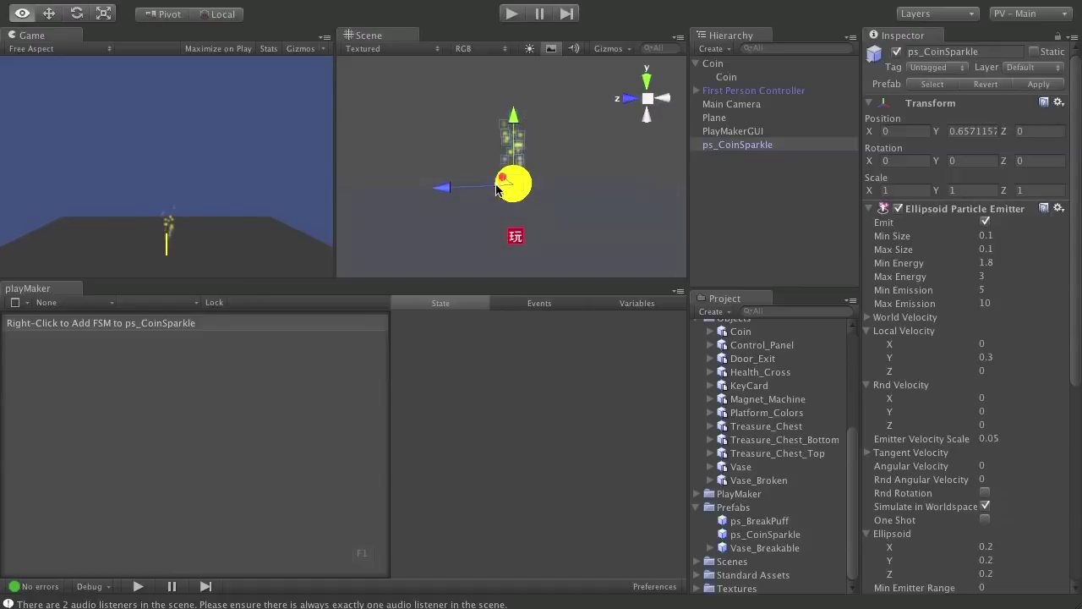
left_click_drag(497, 189, 488, 222, "alt")
left_click(611, 167)
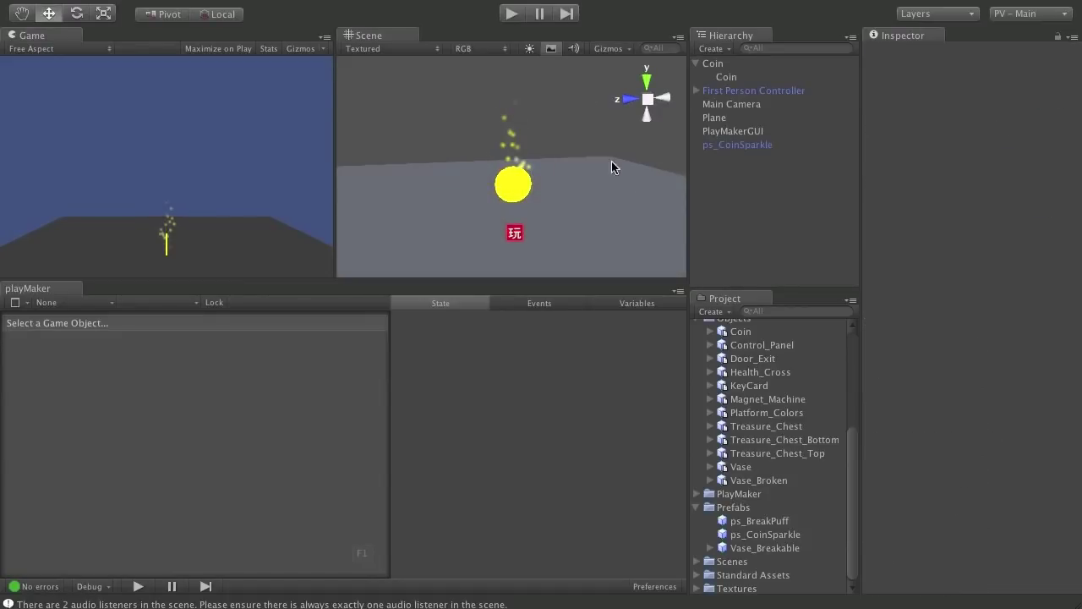
Play-test the scene, walking the first-person controller towards the rotating coin to view its sparkle, and stop the game
left_click(512, 14)
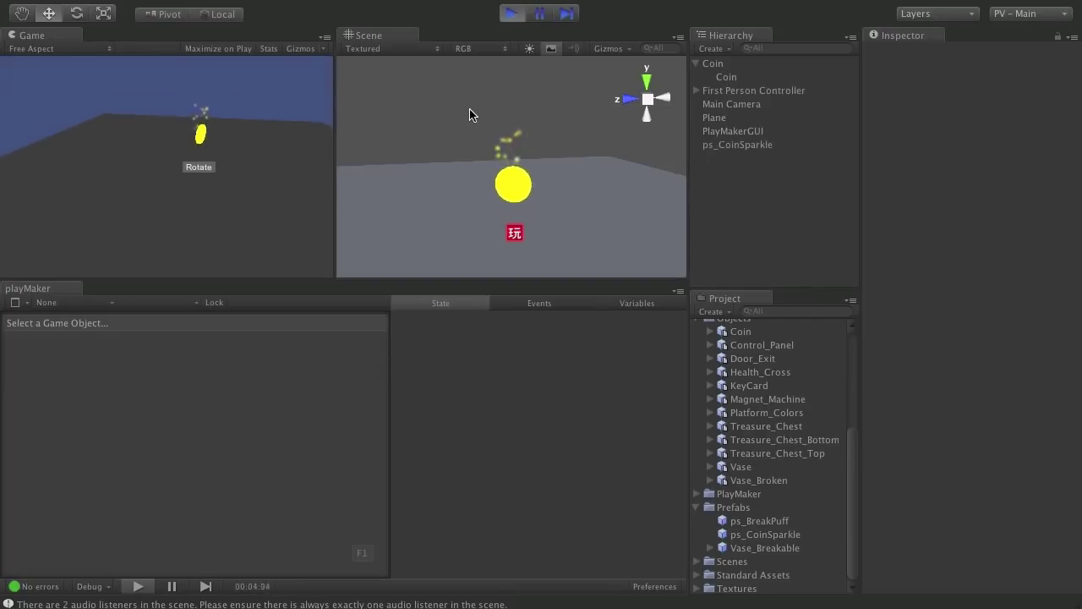
key("w")
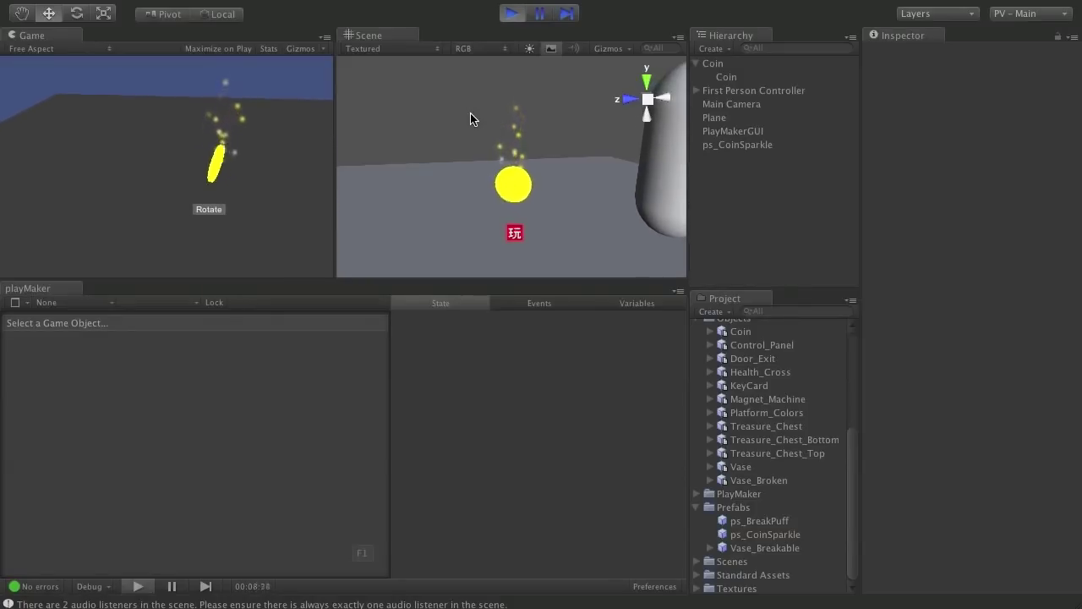
key("ctrl+p")
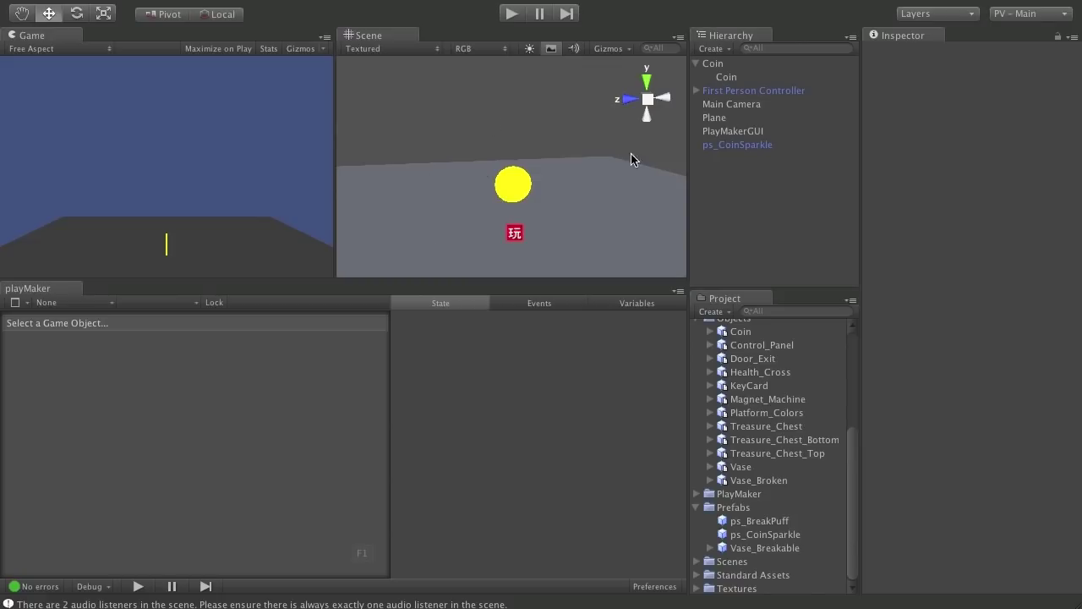
Make ps_CoinSparkle a child of the top-level Coin object and collapse that group
left_click(715, 145)
left_click_drag(724, 144, 765, 73)
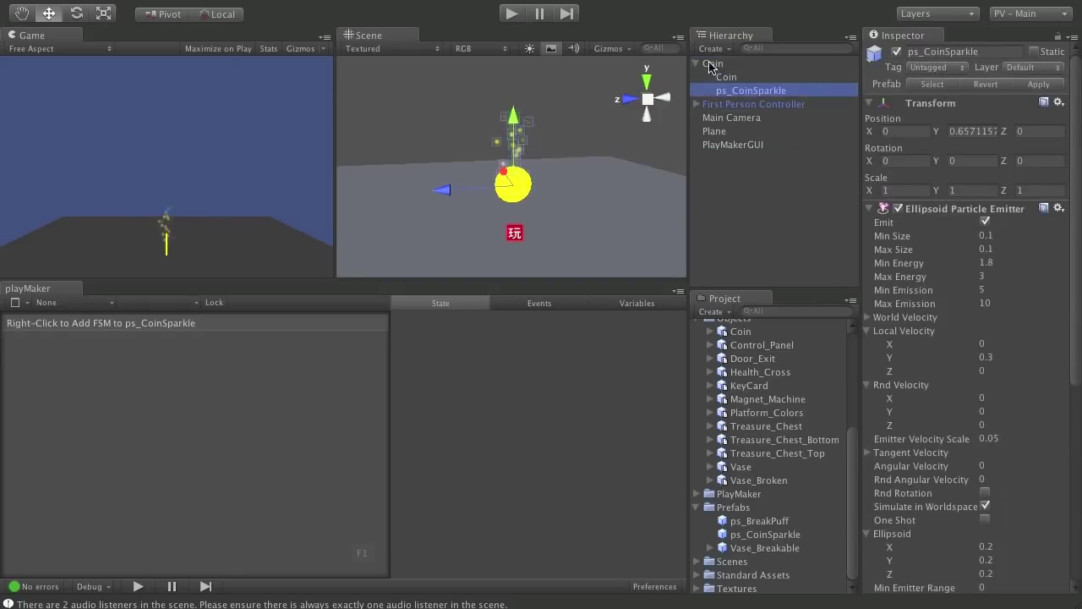
left_click(696, 63)
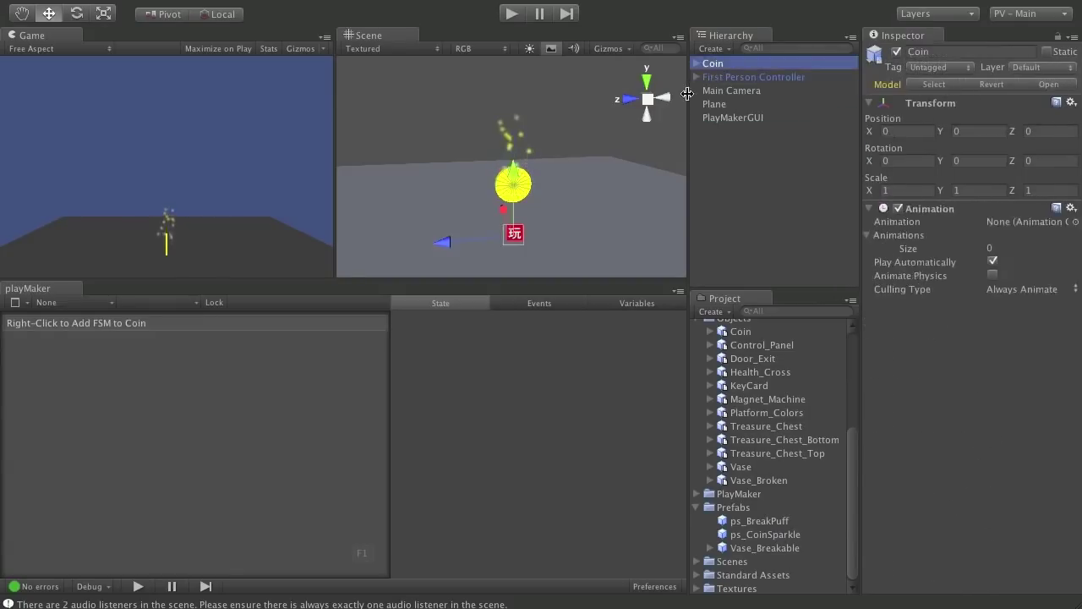
Try moving the Coin parent along the Z axis together with its children, and undo the moves
left_click_drag(446, 242, 485, 232)
key("ctrl+z")
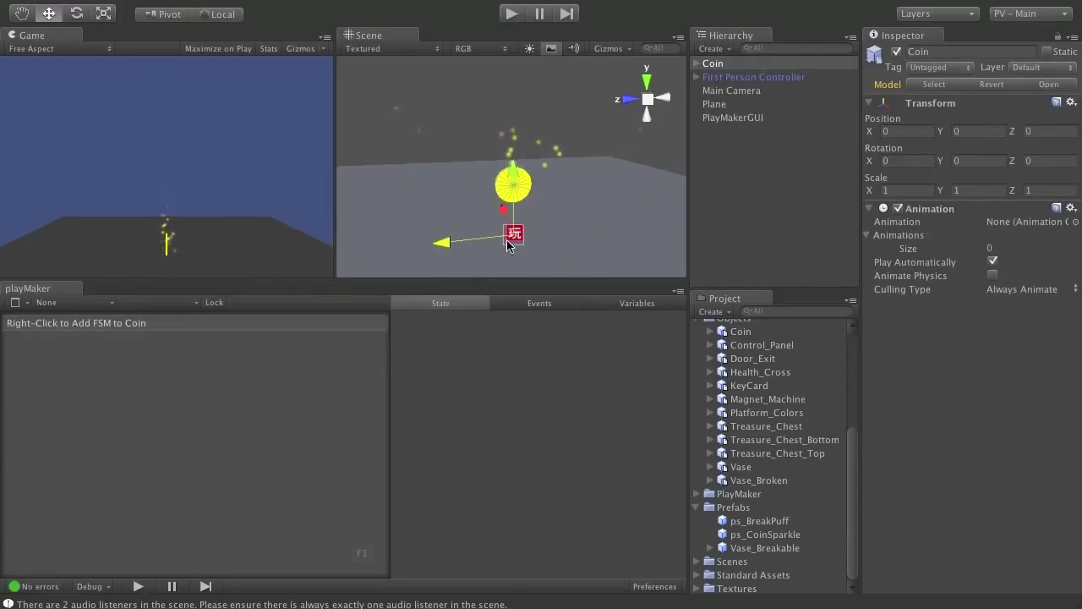
left_click_drag(444, 244, 525, 235)
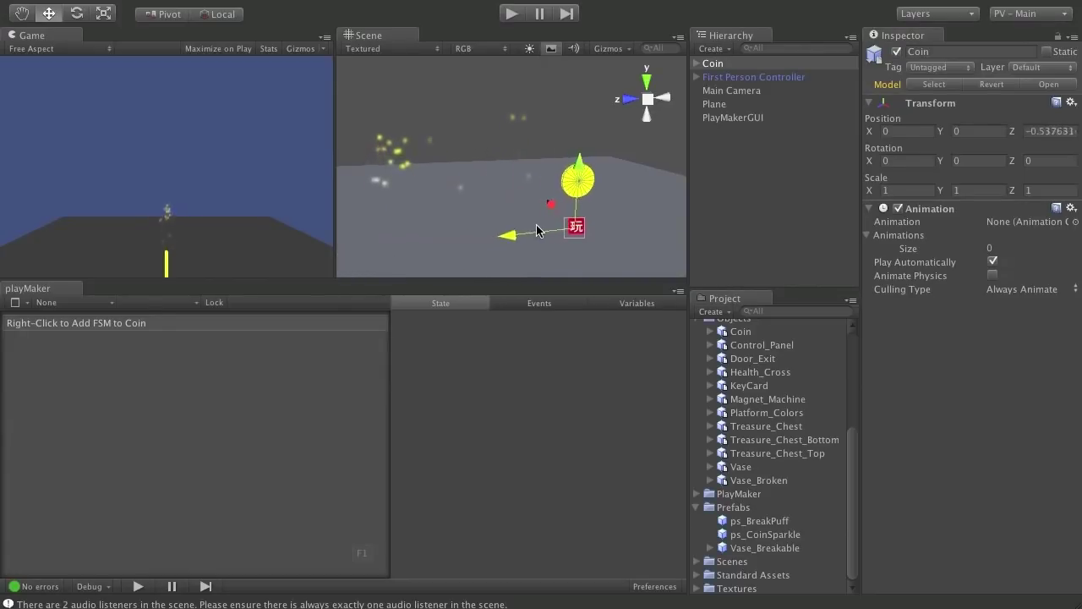
key("ctrl+z")
key("ctrl+z")
Create a cube around the coin and remove its Mesh Renderer component
left_click_drag(558, 191, 630, 173, "alt")
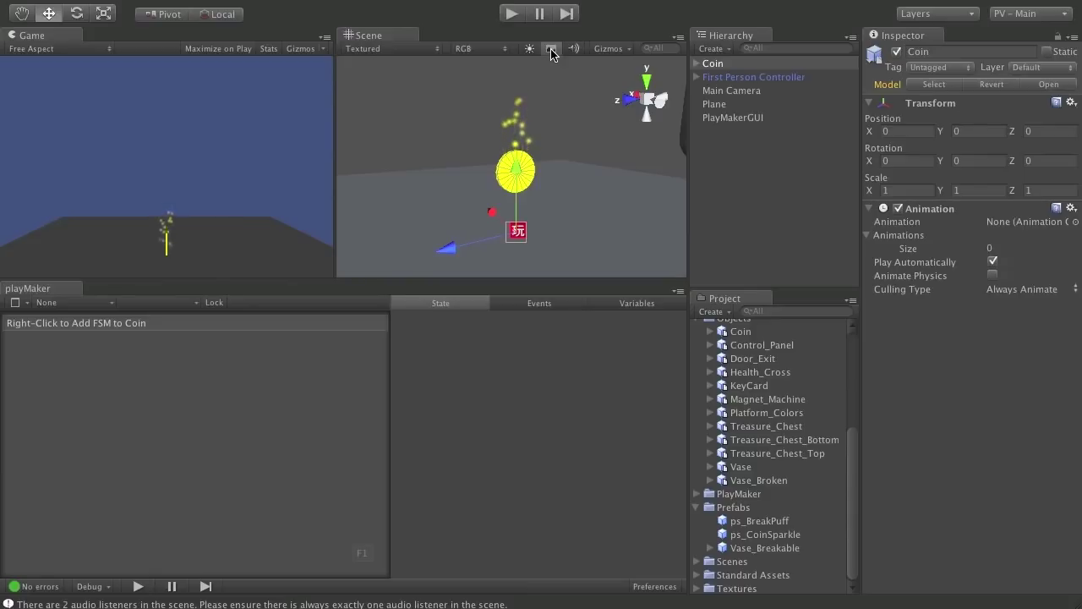
left_click_drag(606, 152, 582, 167, "alt")
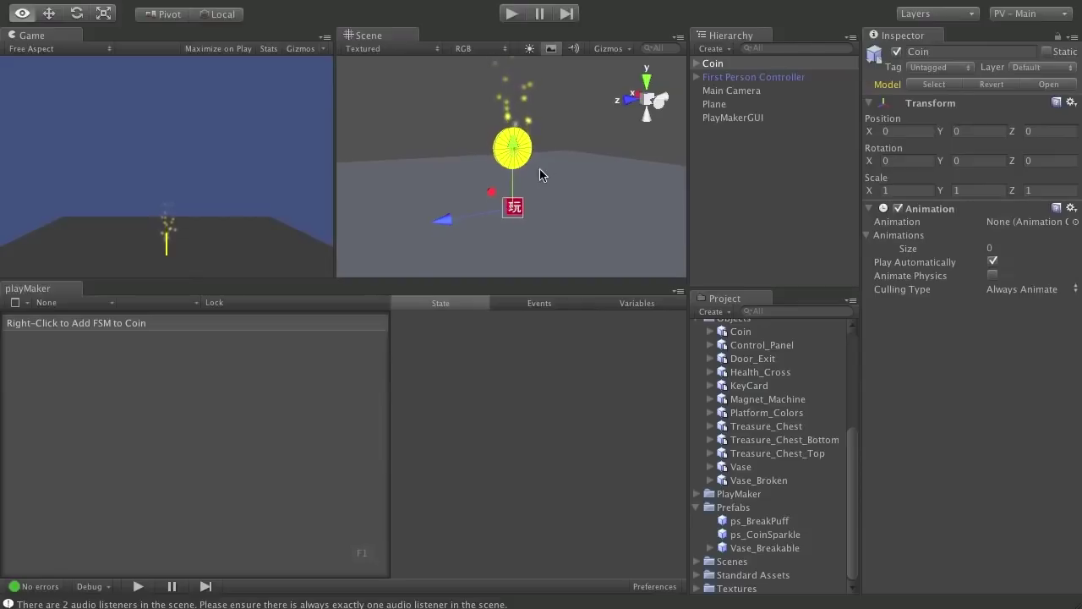
key("w")
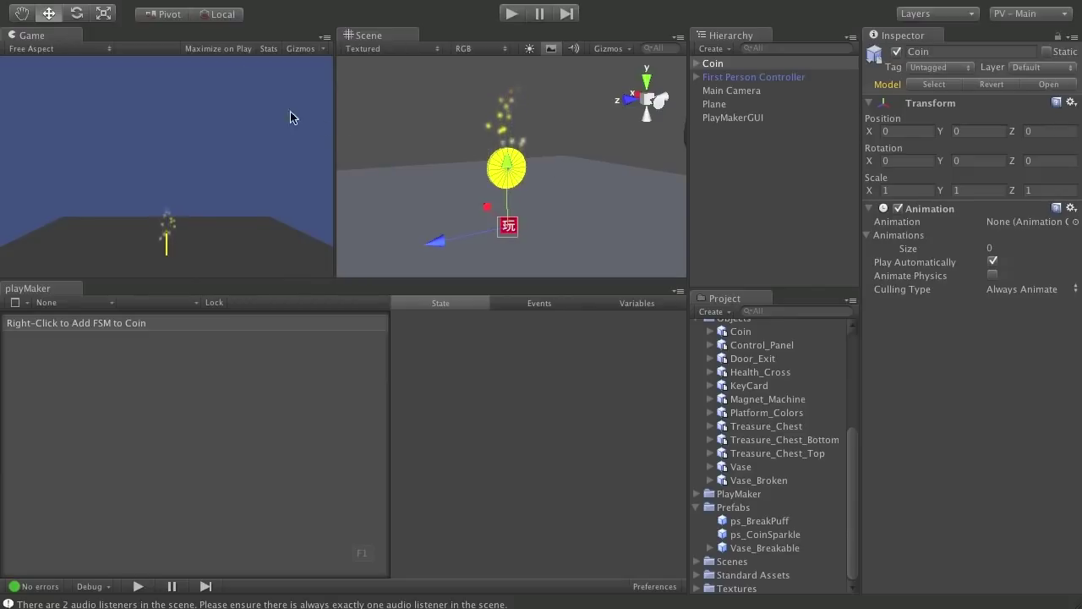
mouse_move(0, 18)
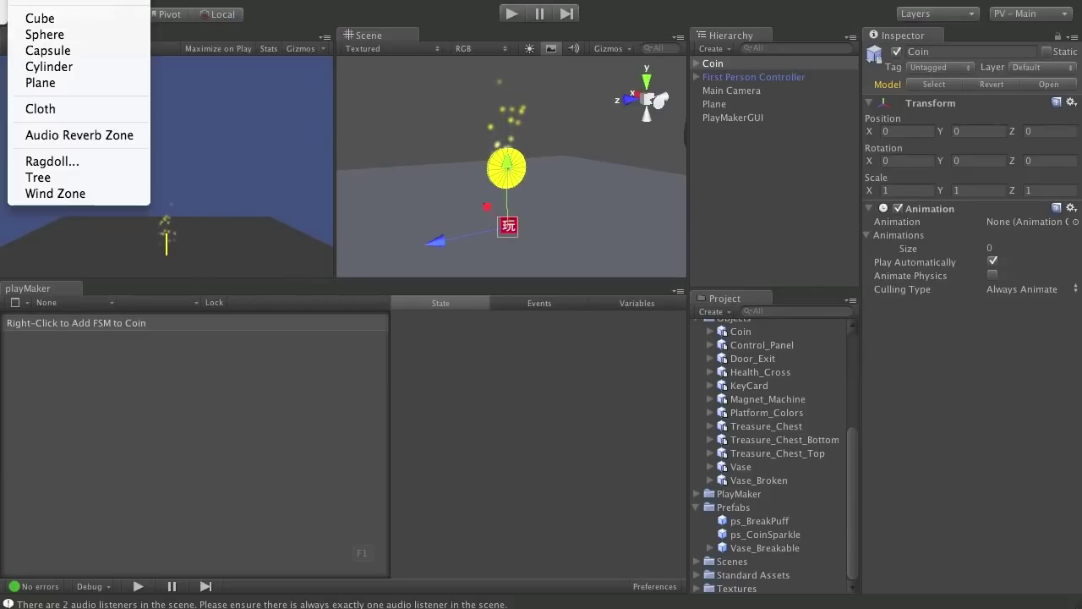
left_click(39, 18)
left_click_drag(513, 193, 651, 193, "alt")
right_click(997, 331)
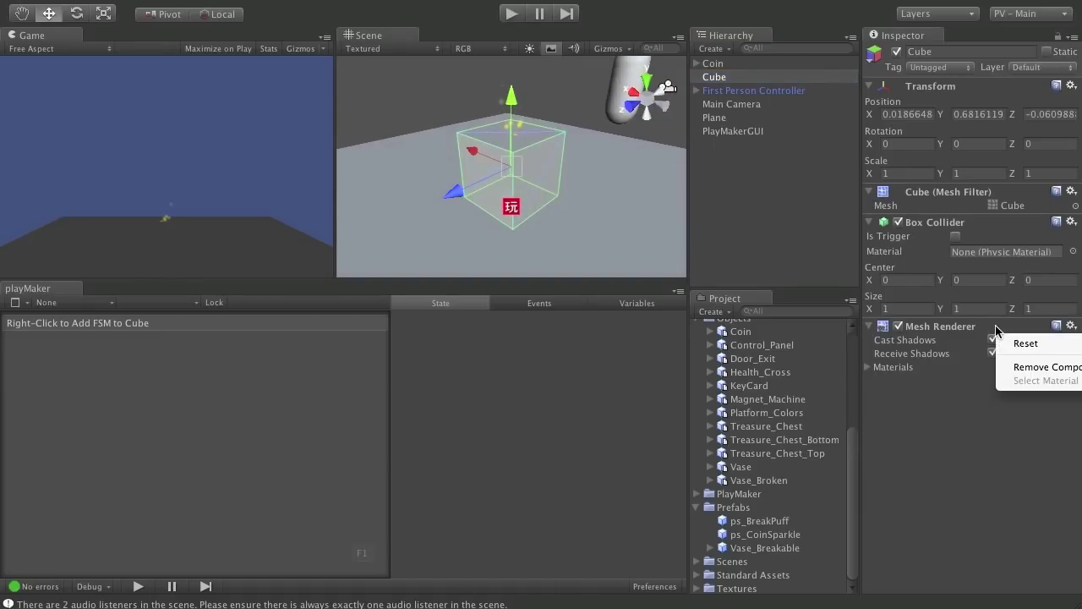
left_click(1036, 365)
Scale the cube collider down uniformly to about 0.6 around the coin
left_click_drag(437, 217, 491, 158, "alt")
key("r")
left_click_drag(573, 183, 367, 165, "alt")
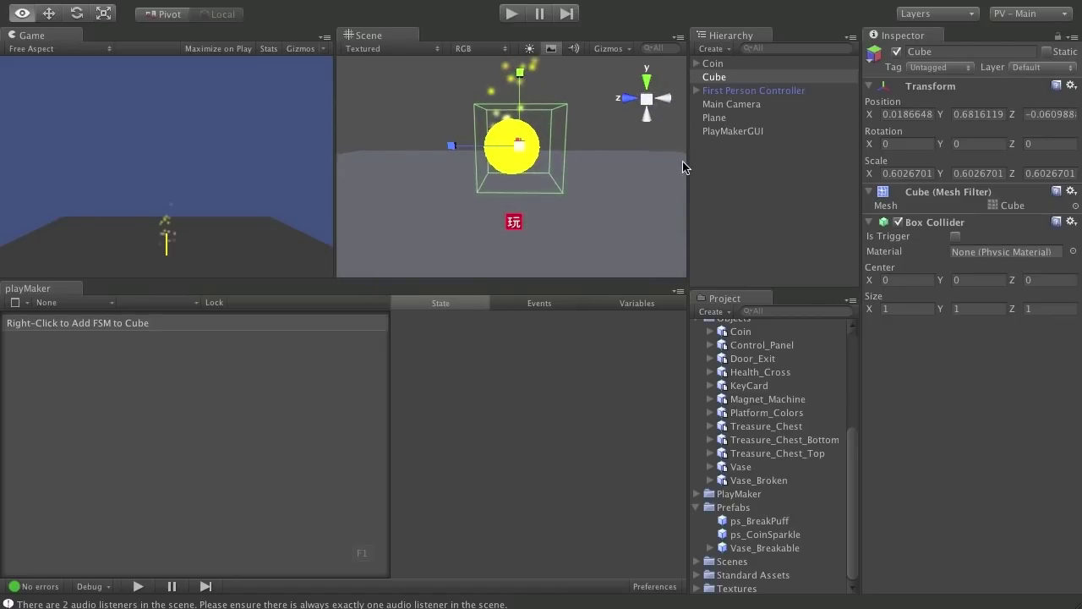
Set the cube's position to 0 on X, Y and Z
left_click(908, 114)
type("0")
left_click(979, 113)
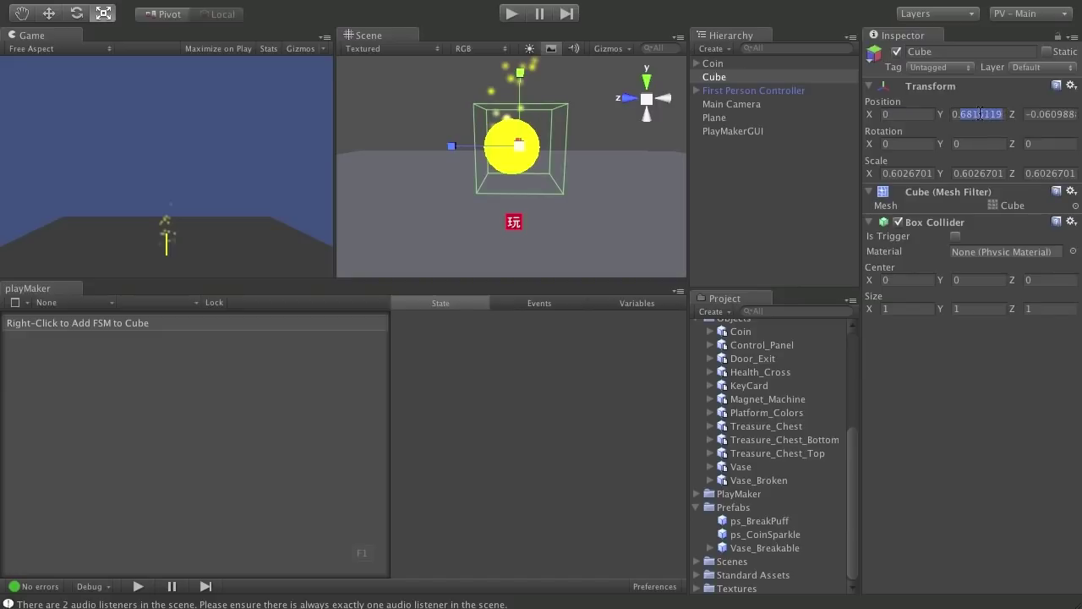
type("0")
left_click(1039, 114)
type("0")
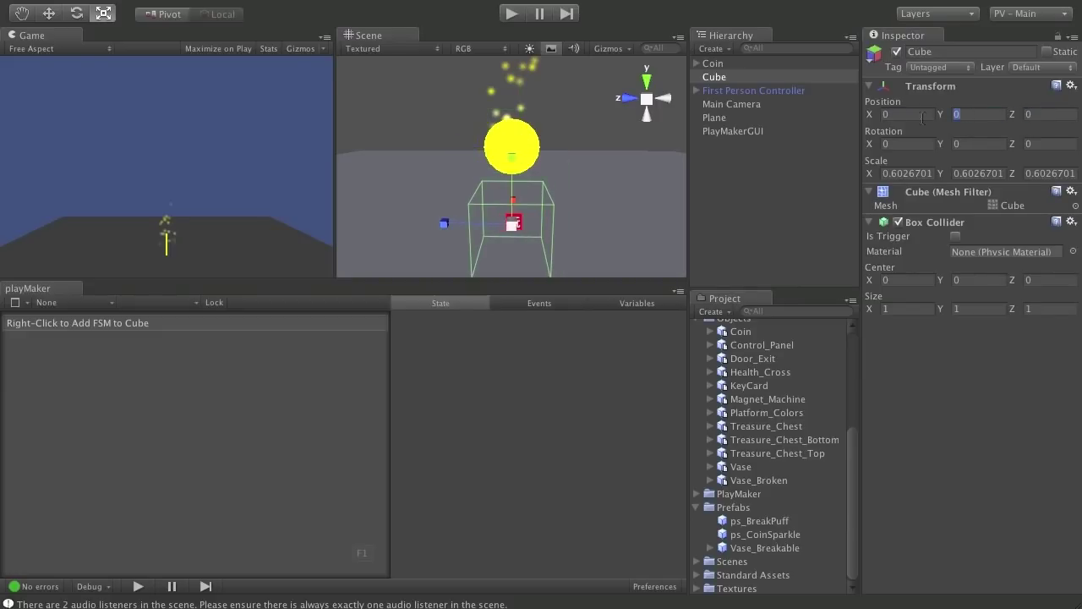
Raise the cube to about 0.65 on Y so it surrounds the coin
left_click_drag(592, 164, 578, 188, "alt")
key("w")
left_click_drag(522, 161, 516, 100)
left_click_drag(518, 103, 654, 112, "alt")
left_click_drag(523, 81, 523, 77)
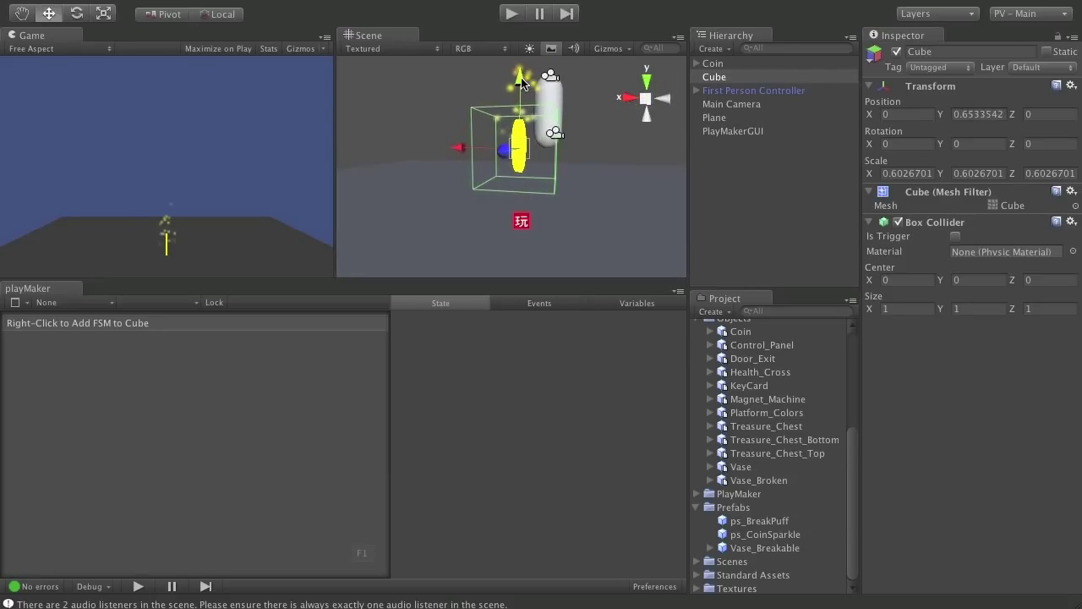
Shrink the cube uniformly to a scale of about 0.57 and raise it to about 0.67 on Y
key("r")
left_click_drag(517, 151, 518, 156)
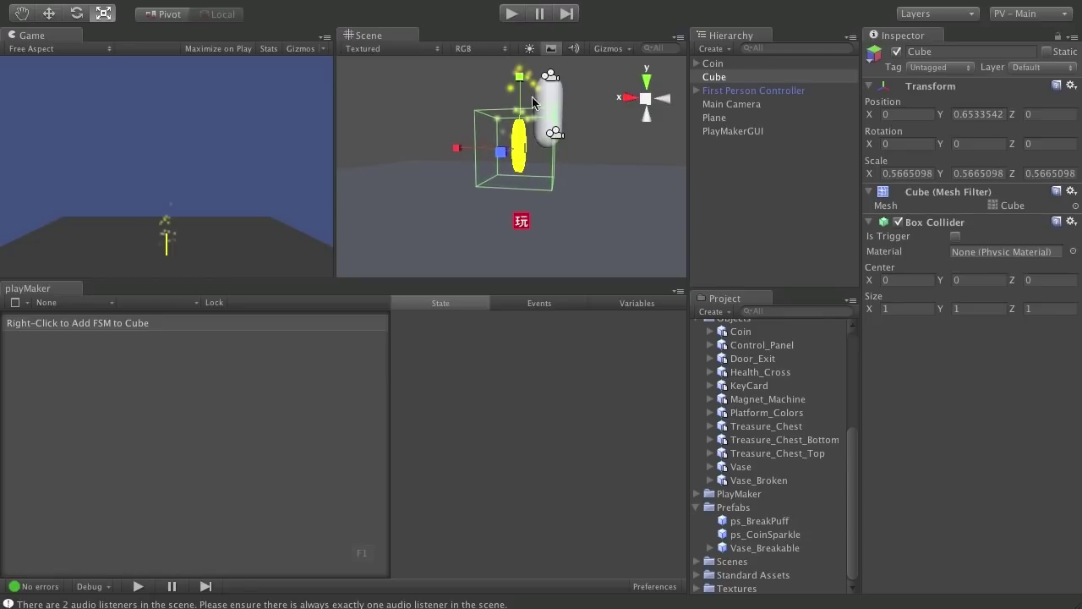
key("w")
left_click_drag(519, 80, 519, 78)
left_click_drag(602, 155, 775, 161, "alt")
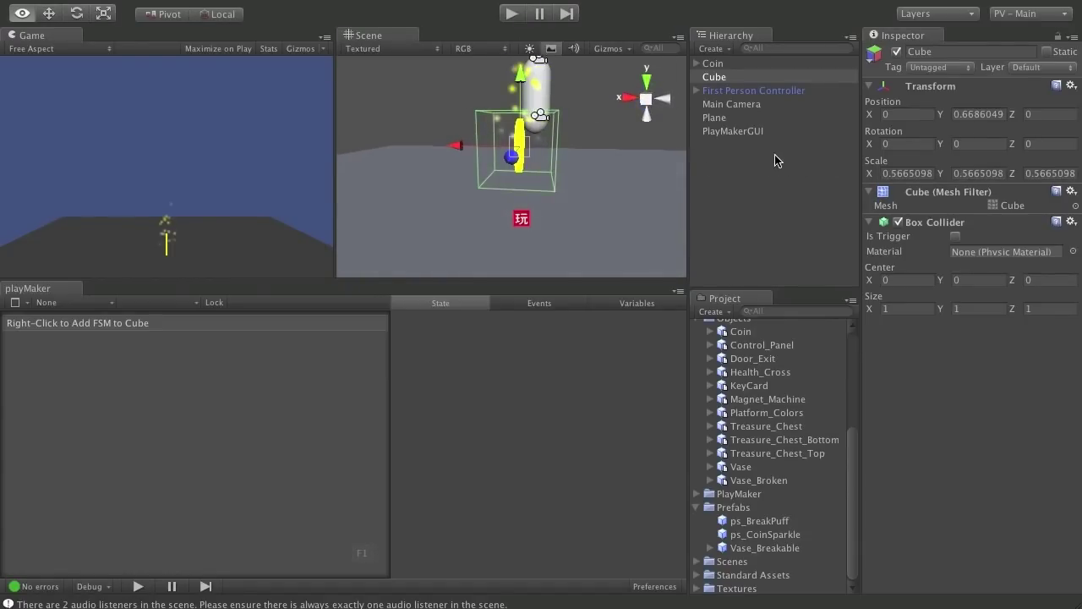
Narrow the cube along the X axis to a scale of about 0.28 to fit the coin's thickness
key("r")
left_click_drag(459, 145, 492, 153)
left_click_drag(594, 172, 575, 133, "alt")
scroll(575, 134, "down", 3)
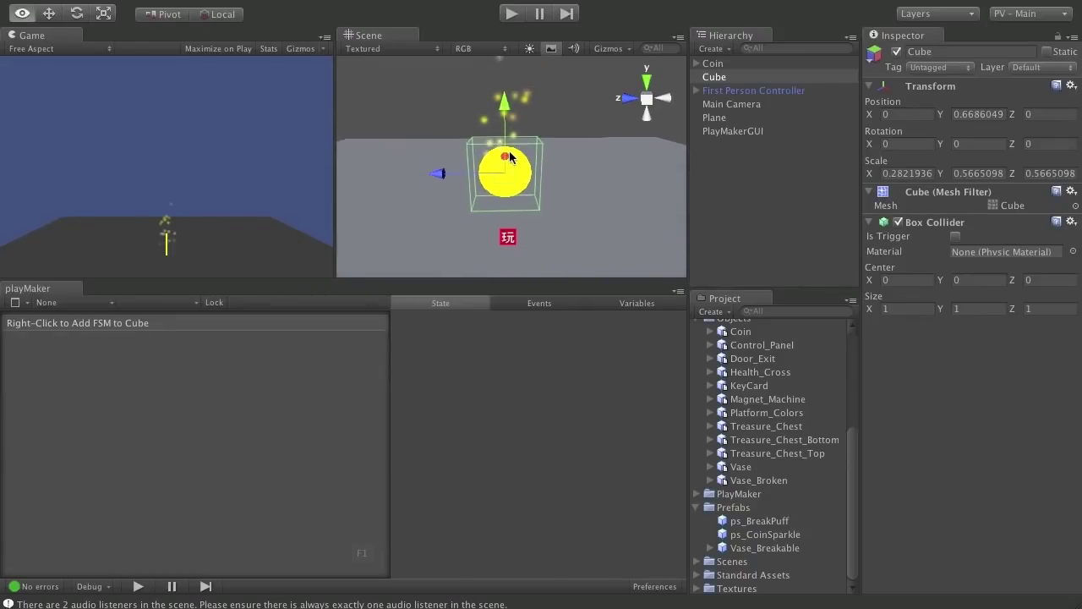
key("w")
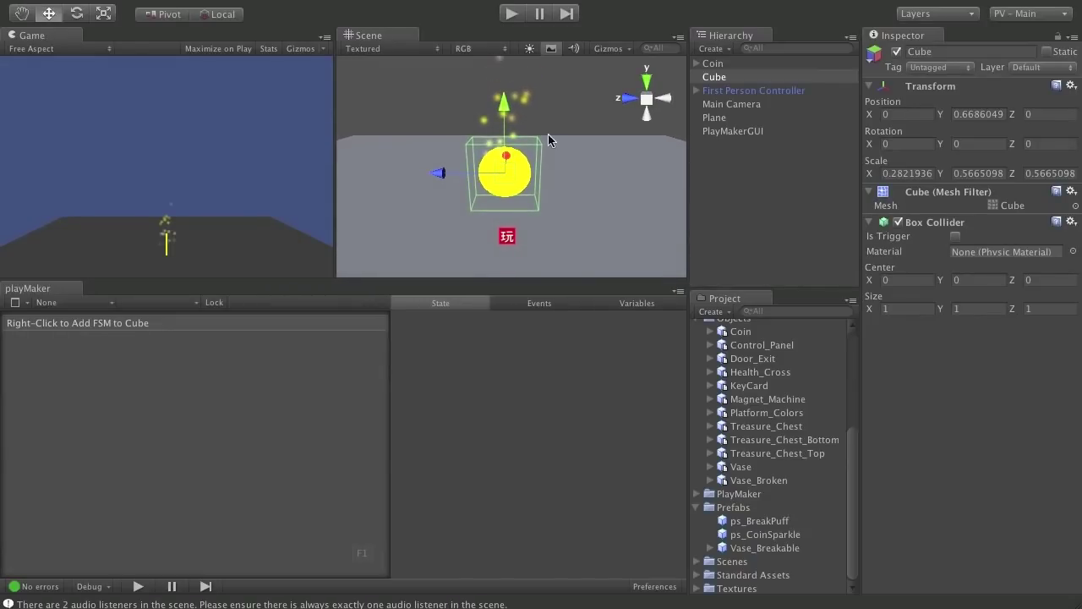
Make the cube's Box Collider a trigger by enabling Is Trigger
left_click(955, 237)
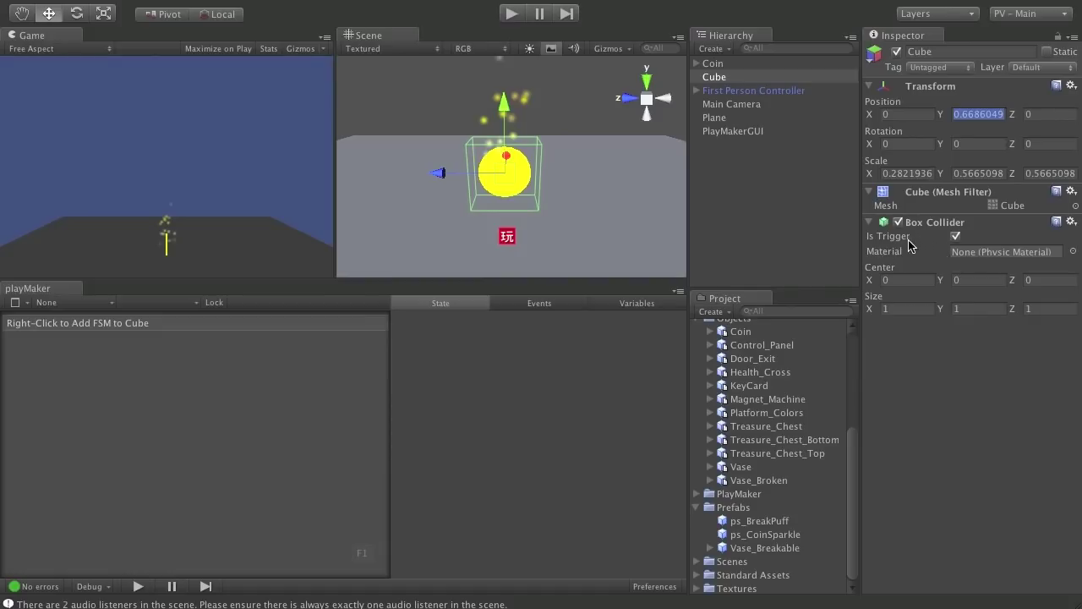
left_click_drag(452, 179, 558, 165, "alt")
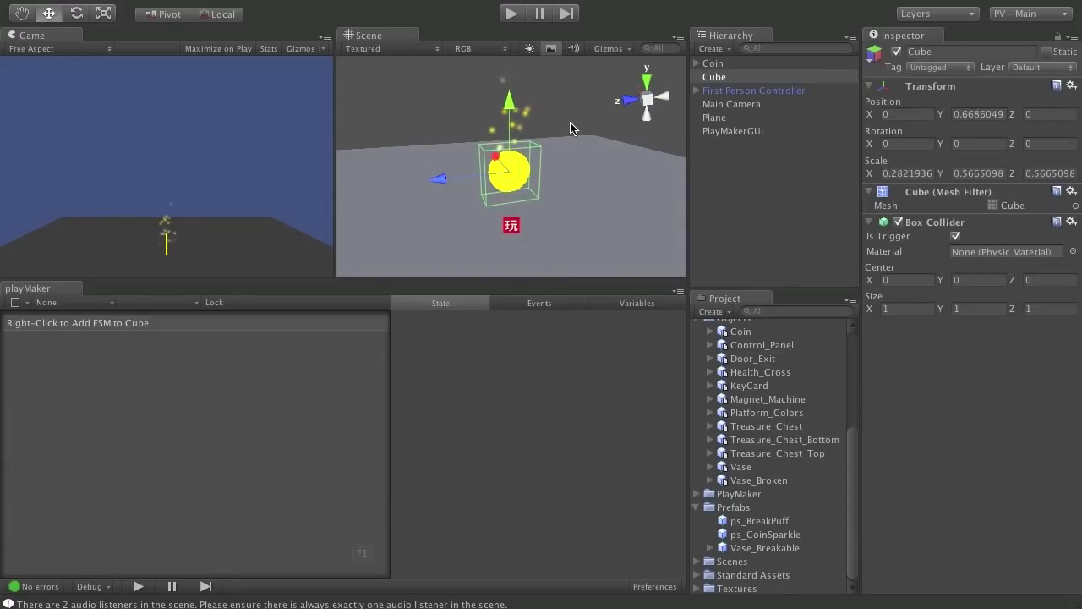
left_click_drag(478, 152, 535, 150, "alt")
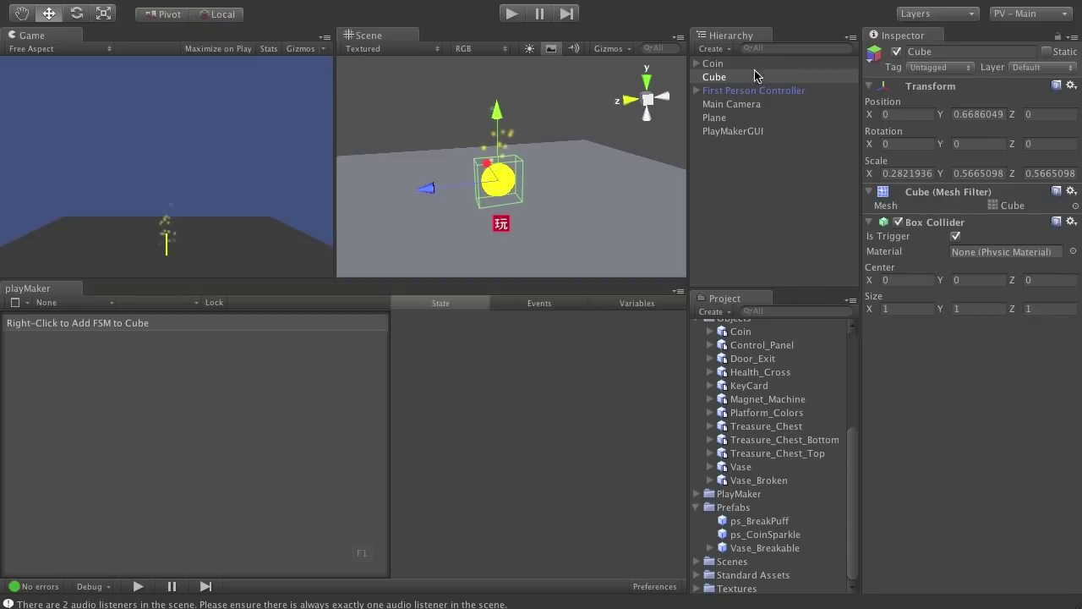
Rename the cube t_coinTrigger and make it a child of the top-level Coin object
left_click(725, 80)
key("Return")
type("t_coinTrigger")
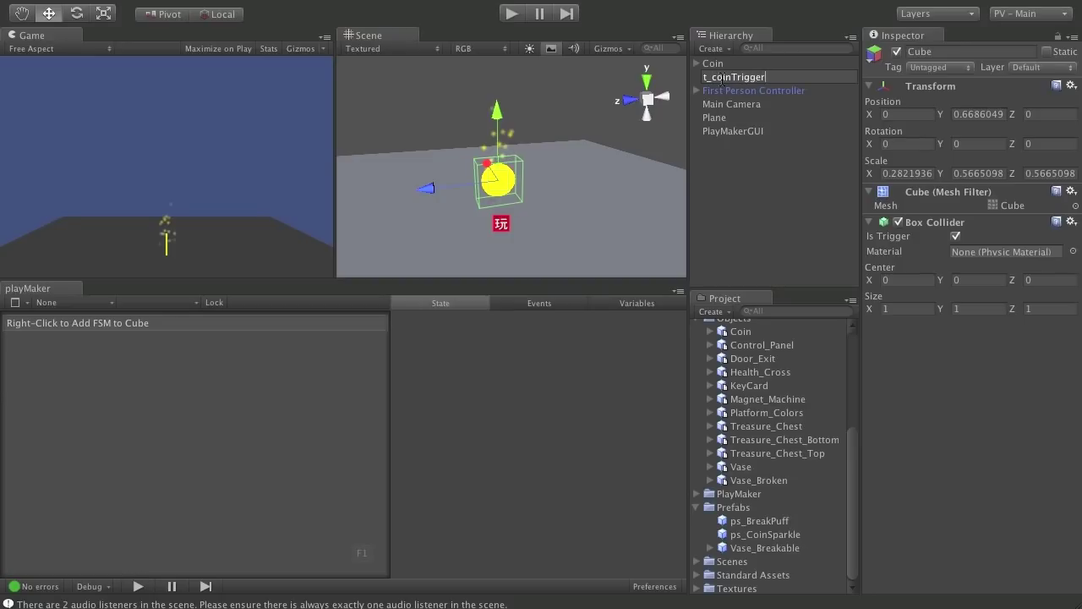
key("Return")
left_click_drag(725, 135, 715, 68)
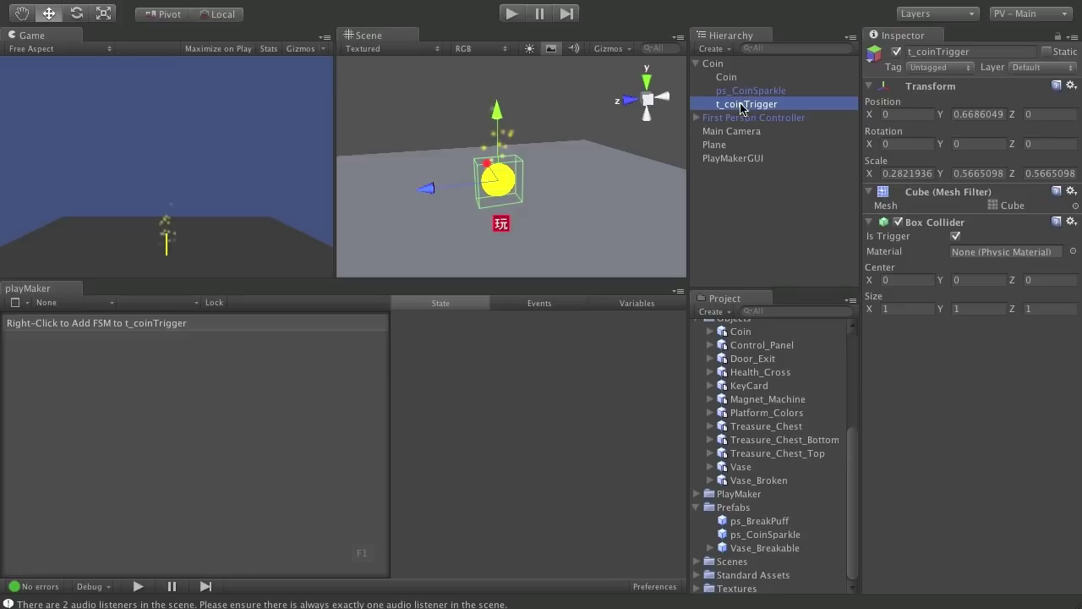
Review the Coin group by inspecting ps_CoinSparkle, the coin mesh and the parent Coin object in the scene
left_click(749, 92)
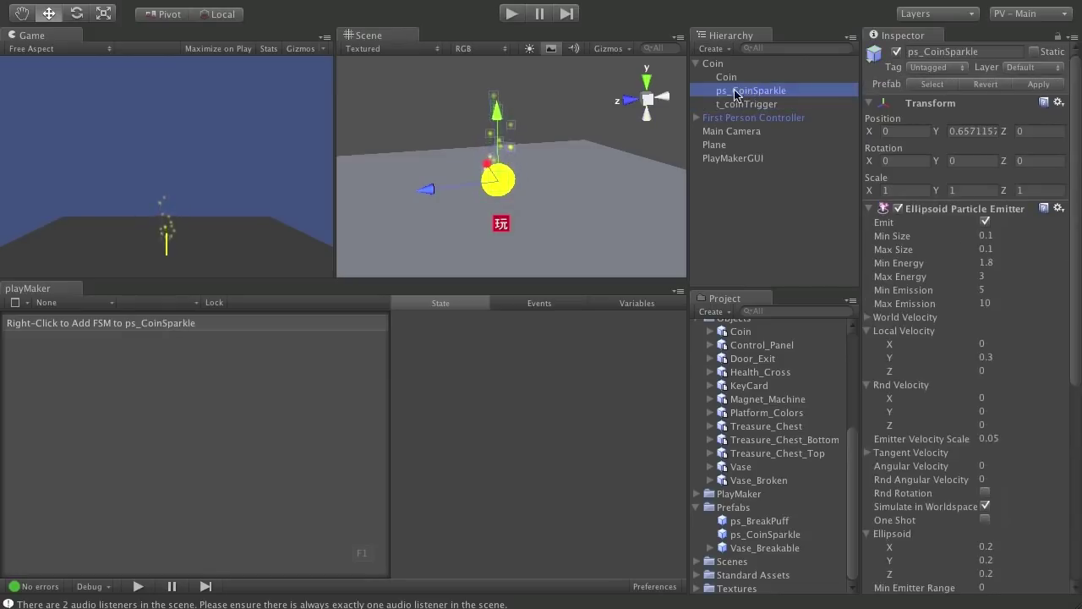
left_click(727, 78)
left_click(713, 65)
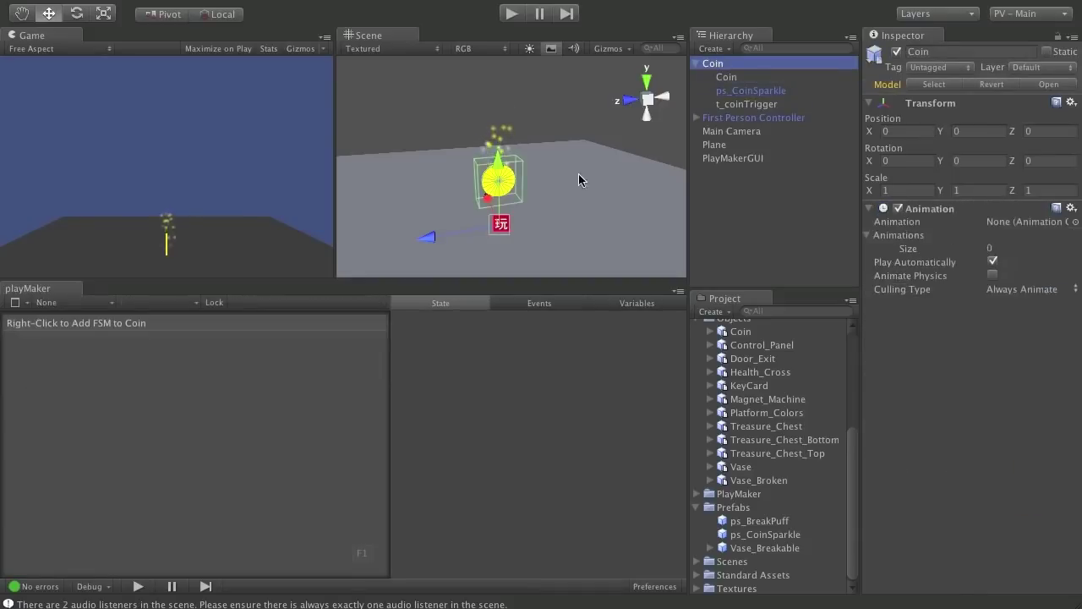
left_click_drag(448, 225, 472, 232)
right_click_drag(473, 231, 518, 177, "alt")
mouse_move(518, 178)
left_mouse_down("alt")
mouse_move(418, 205)
mouse_move(606, 205)
mouse_move(528, 189)
left_mouse_up("alt")
Add a new FSM to t_coinTrigger and move its start state to the graph's upper-left area
left_click(753, 106)
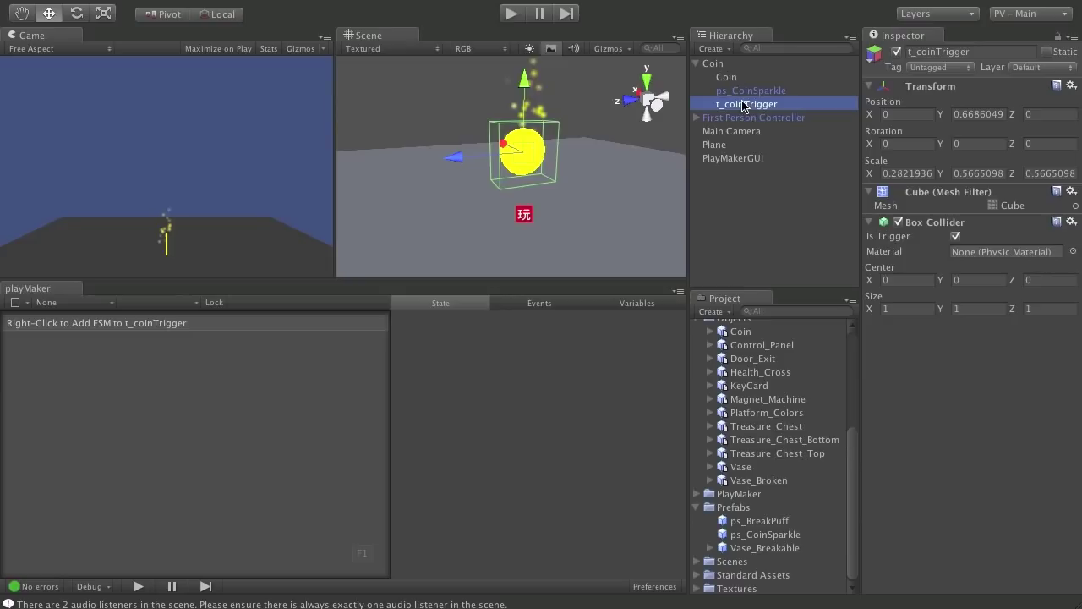
right_click(221, 405)
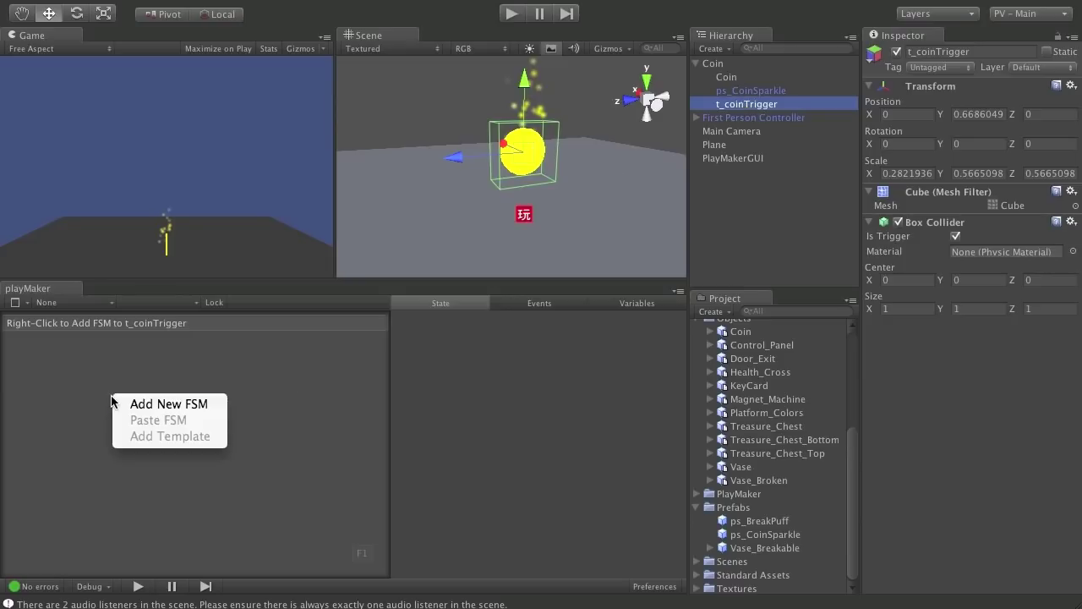
left_click(215, 405)
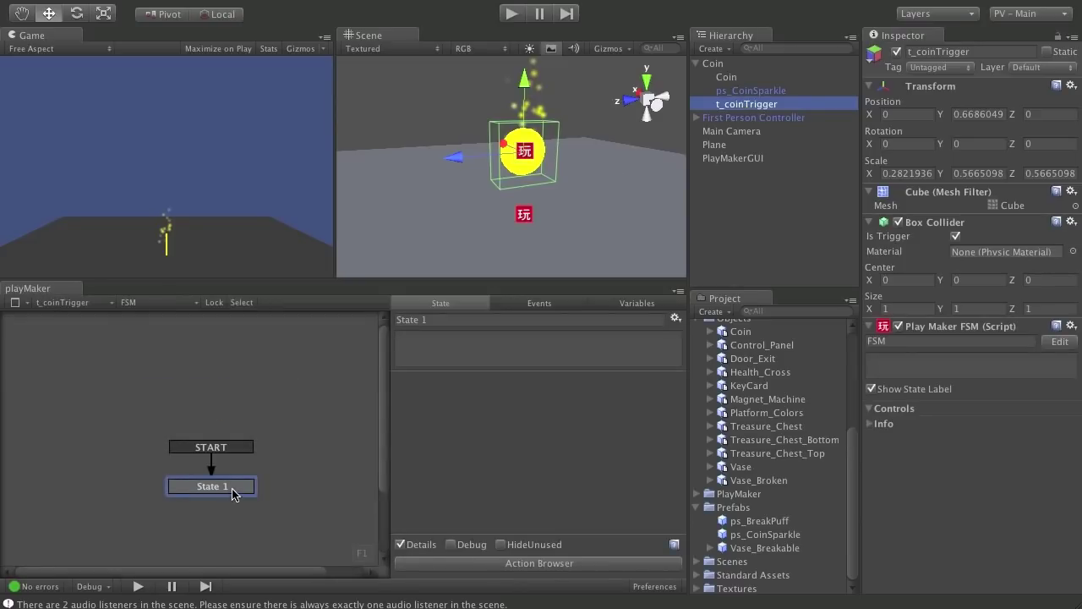
left_click_drag(235, 420, 94, 378)
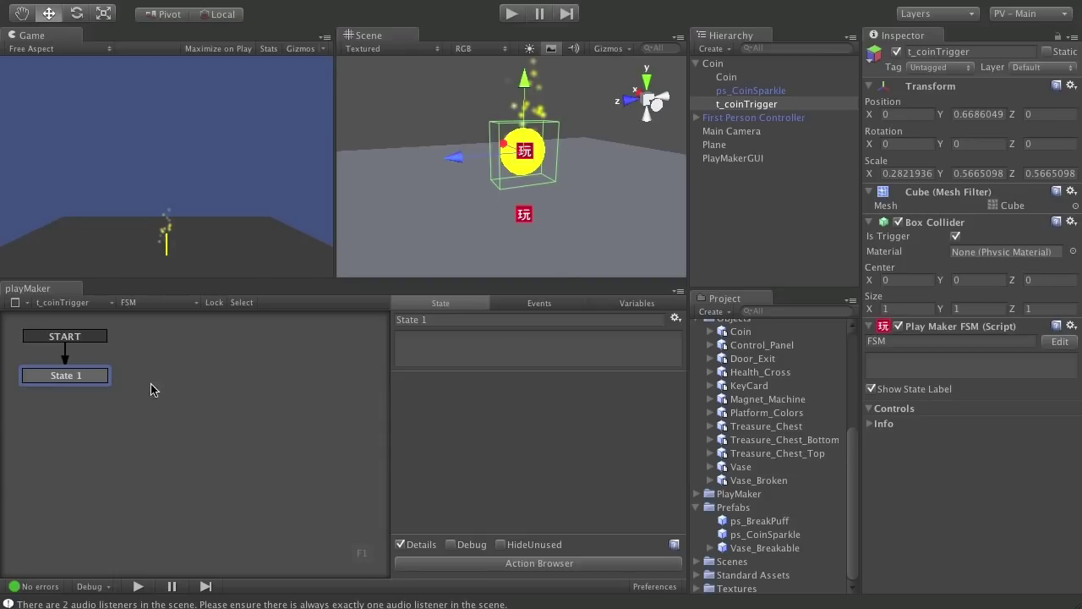
Add a Trigger Event action to State 1 of the t_coinTrigger FSM
left_click(572, 564)
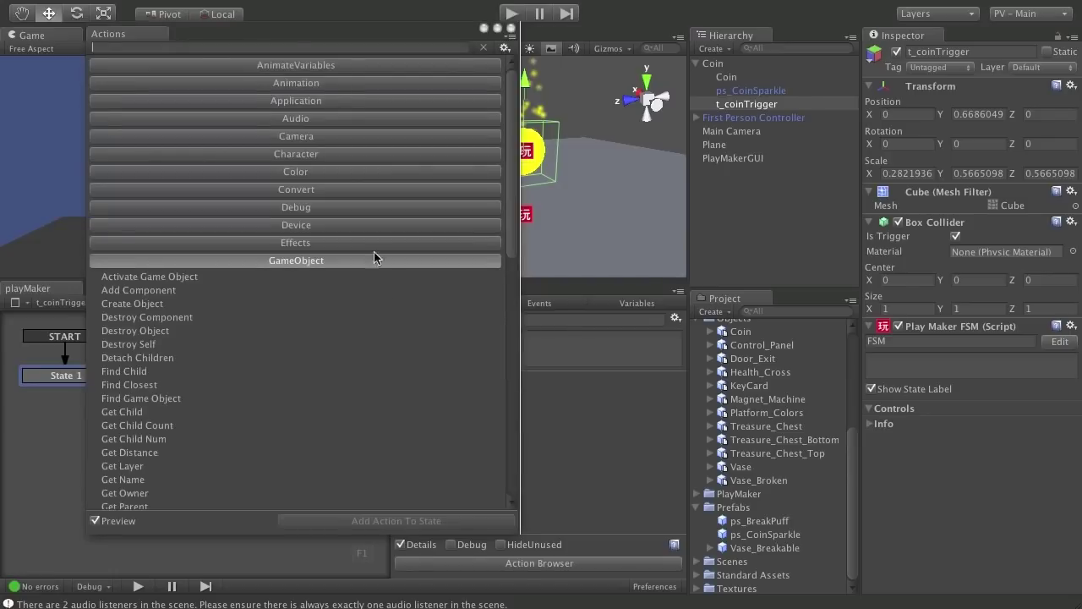
left_click_drag(273, 39, 271, 41)
type("trigg")
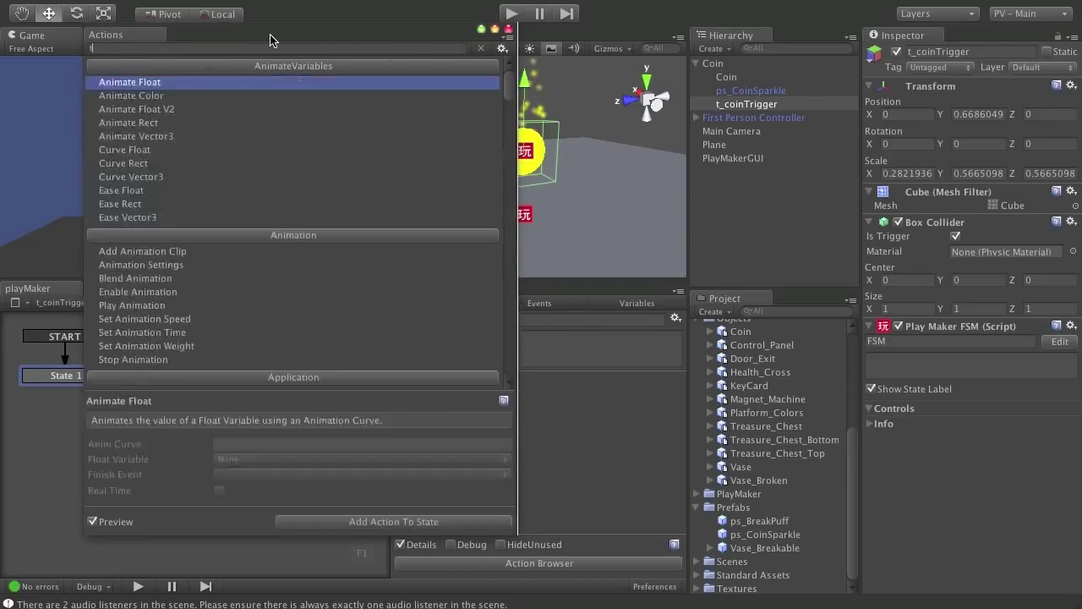
key("Down")
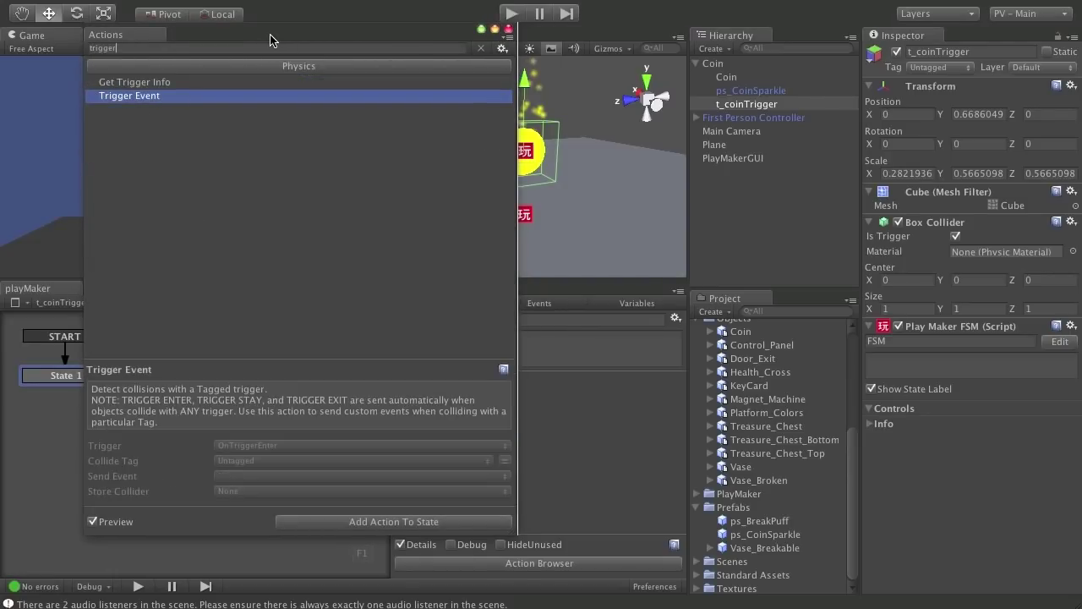
key("Return")
key("Escape")
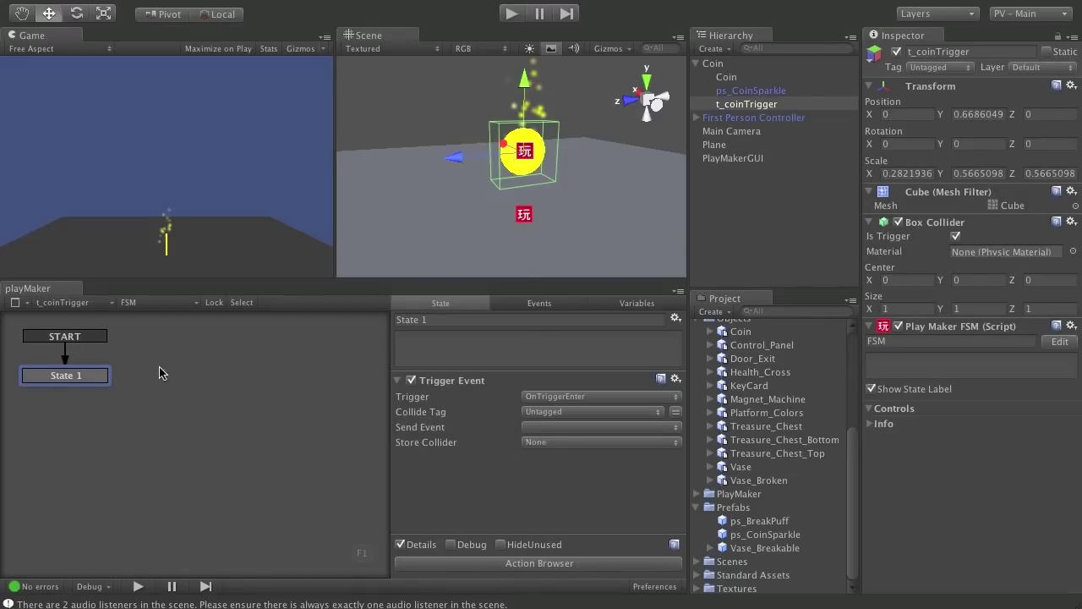
Add an empty transition to State 1 and create a second state named Collected beside it
right_click(90, 375)
left_click(174, 401)
right_click(201, 396)
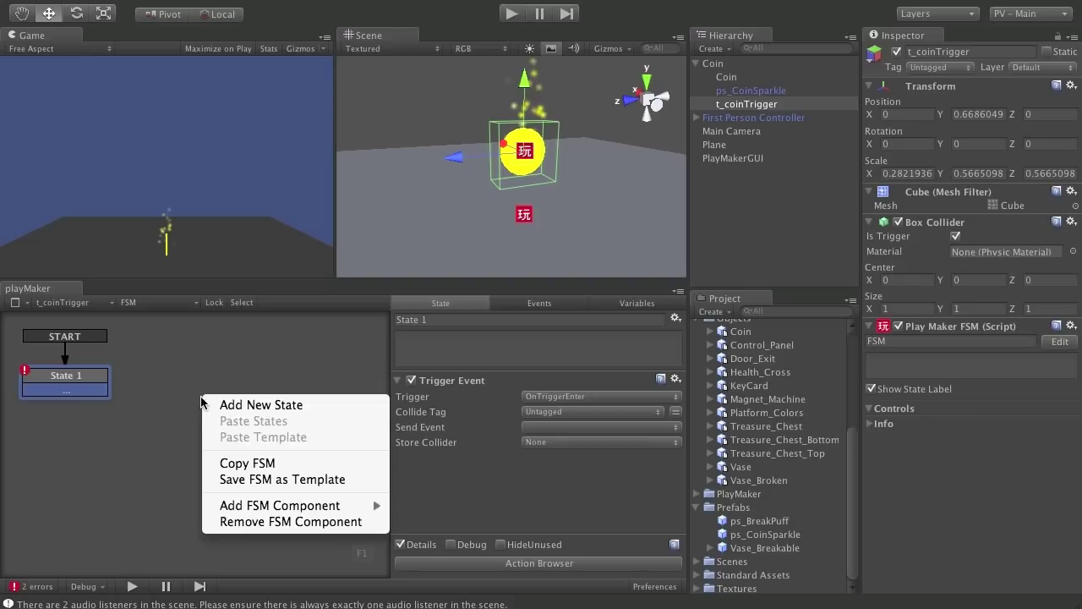
left_click(226, 404)
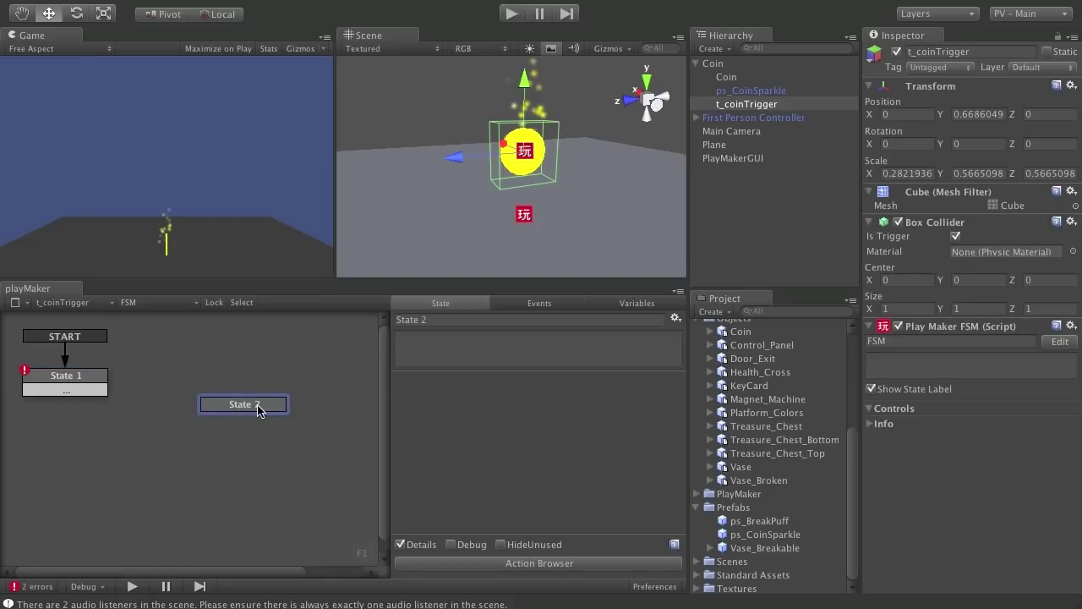
left_click_drag(257, 405, 217, 407)
left_click(454, 319)
type("C")
key("Return")
Create a new FSM event named Picked_Up
left_click(83, 391)
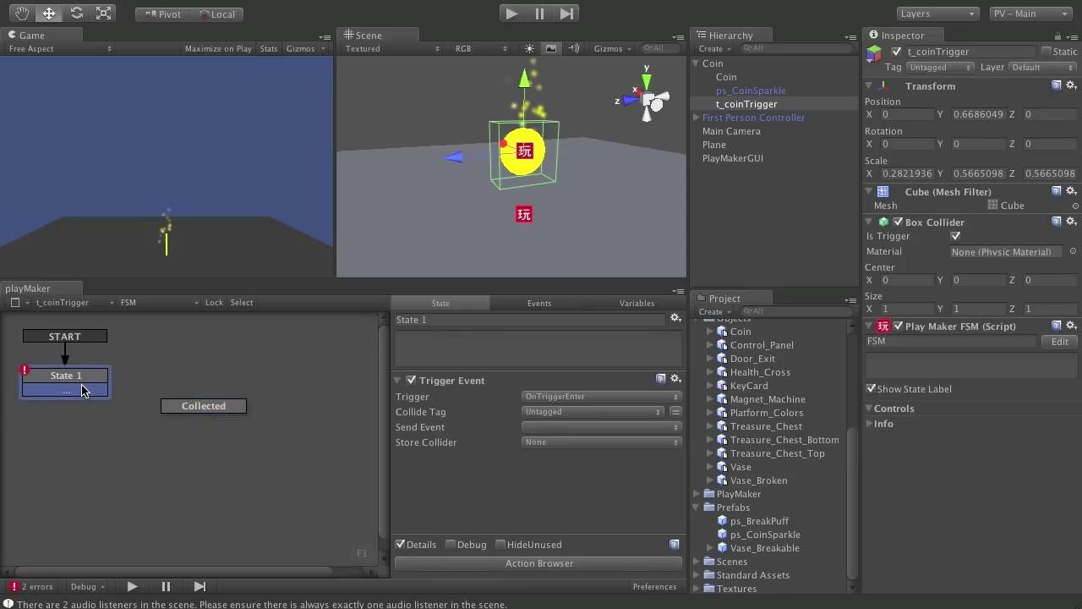
left_click(555, 305)
left_click(531, 546)
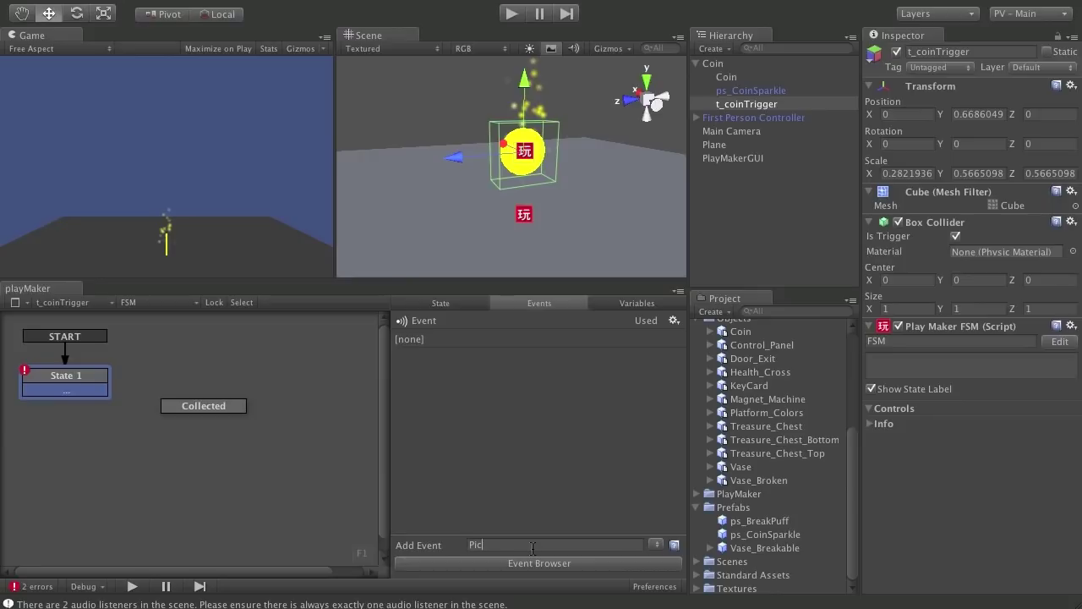
key("Return")
Assign the Picked_Up event to State 1's transition and link it to the Collected state
left_click(87, 391)
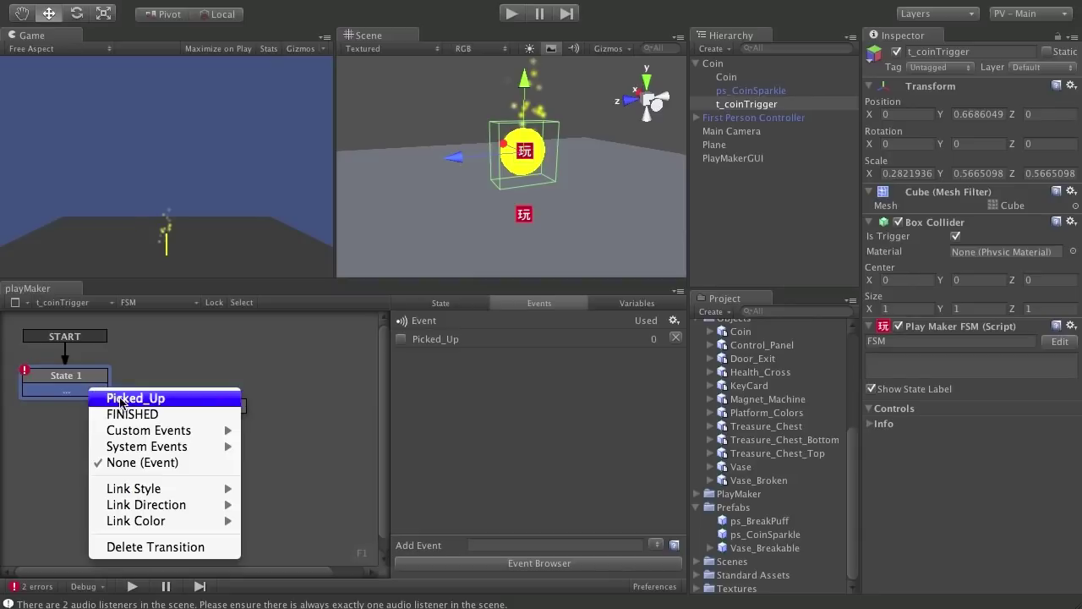
left_click(126, 398)
left_click_drag(106, 394, 221, 411)
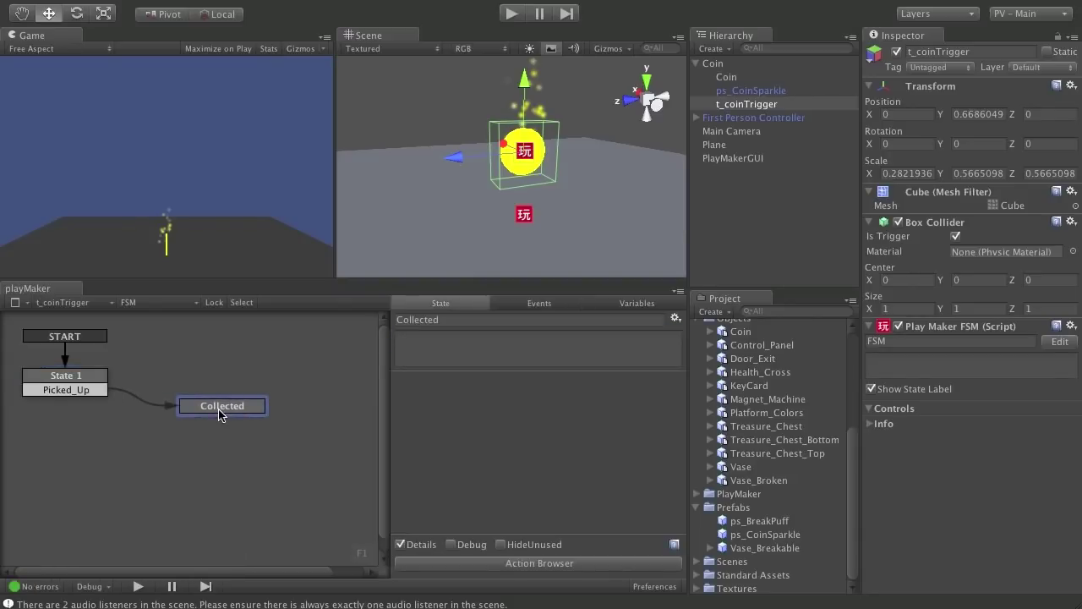
Set State 1's Trigger Event action to send the Picked_Up event
left_click(98, 377)
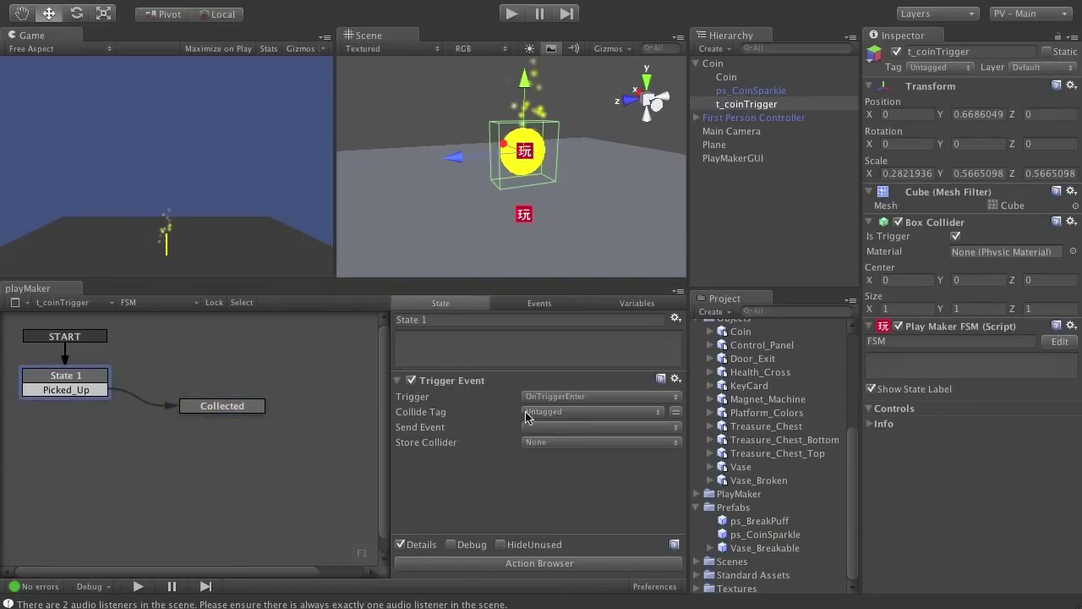
left_click(585, 427)
left_click(605, 457)
left_click(235, 413)
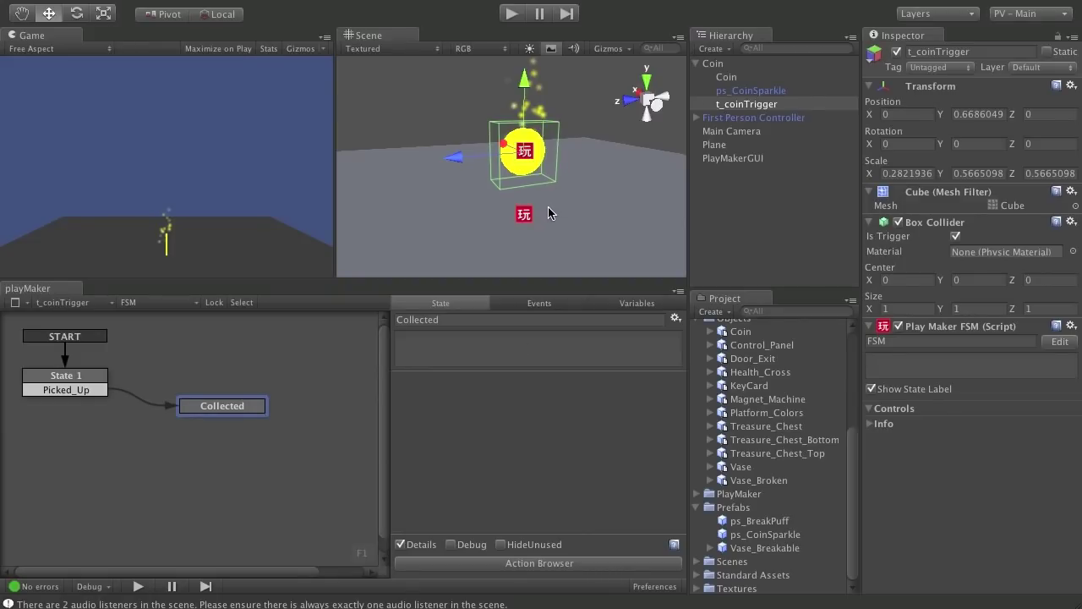
Rename State 1 as Listener
left_click(96, 380)
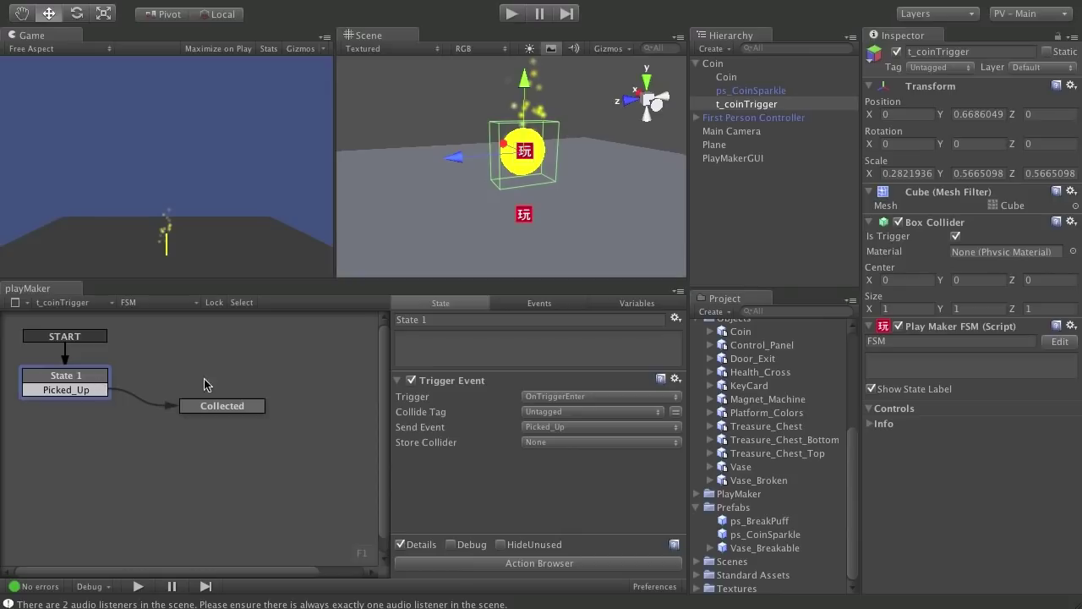
left_click(436, 326)
type("K")
key("BackSpace")
type("Listener")
left_click(167, 364)
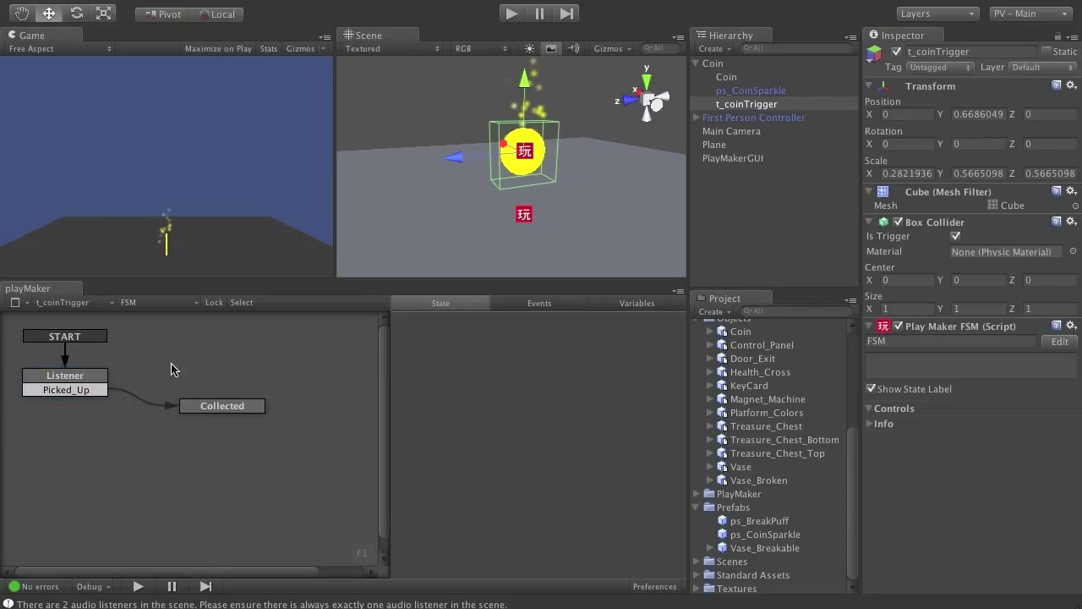
left_click(90, 378)
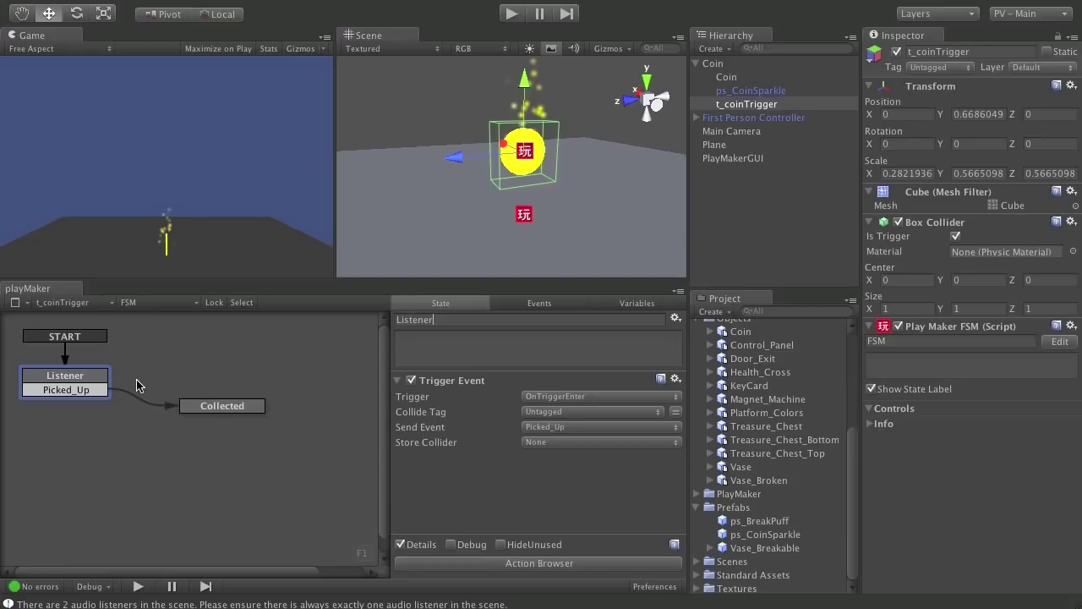
left_click(139, 386)
left_click(76, 378)
left_click(219, 411)
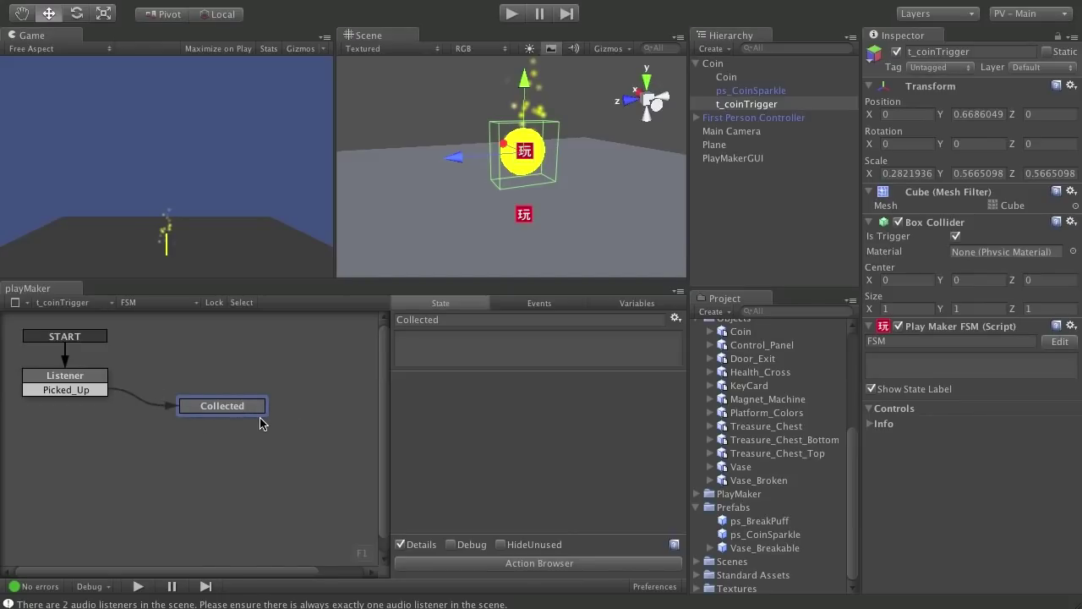
left_click(179, 361)
Add a Destroy Self action to the Collected state
left_click(264, 406)
left_click(592, 568)
left_click_drag(274, 31, 261, 25)
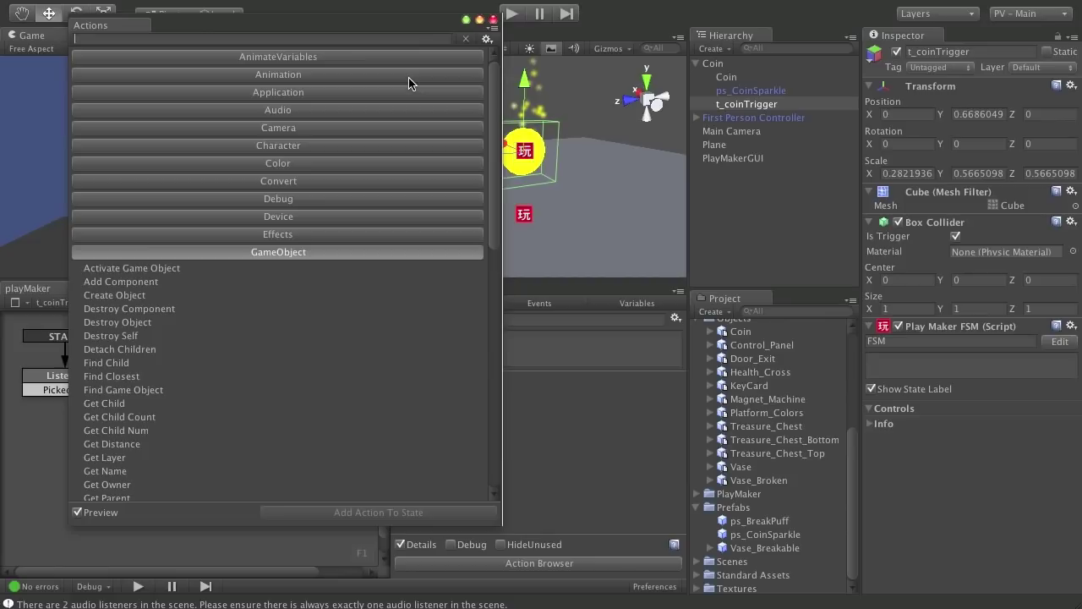
type("destroy")
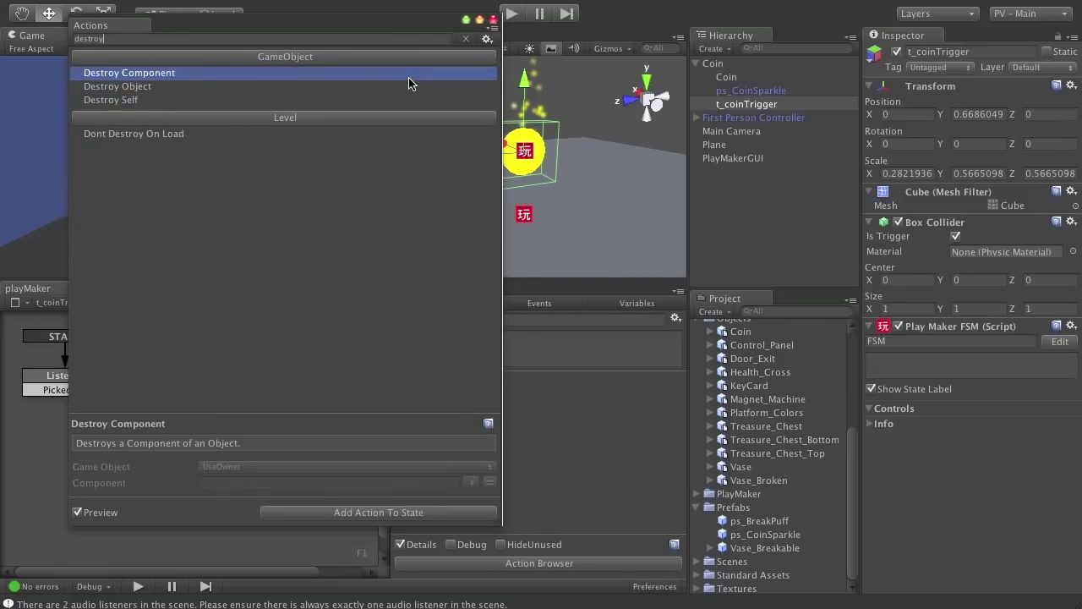
key("Down")
key("Down")
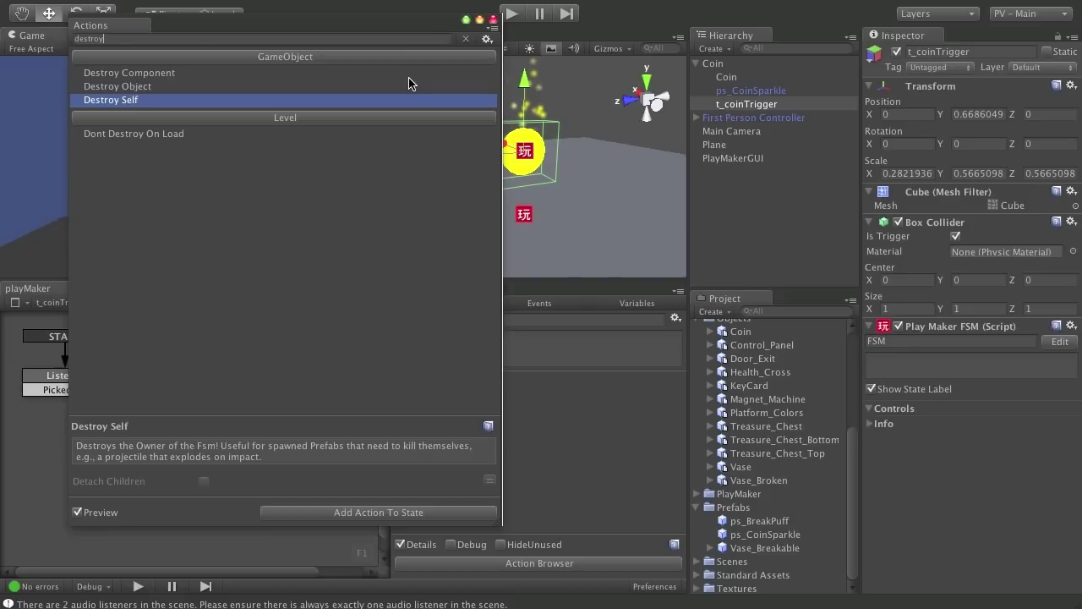
key("Up")
key("Up")
key("Down")
key("Down")
key("Return")
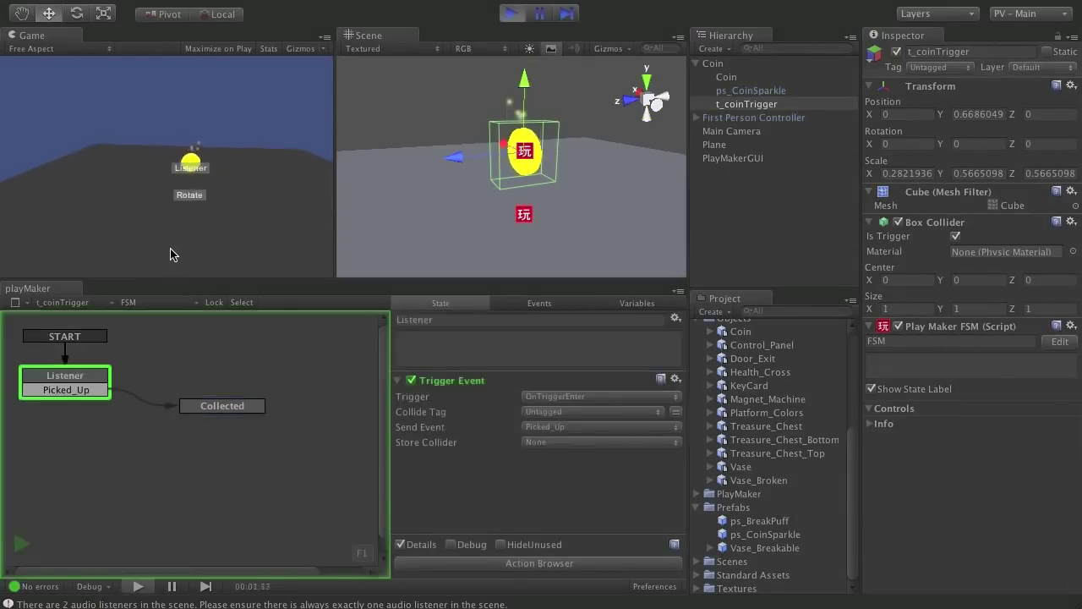
Play-test the scene by walking into the coin, inspect ps_CoinSparkle in the running game, and stop playback
key("w")
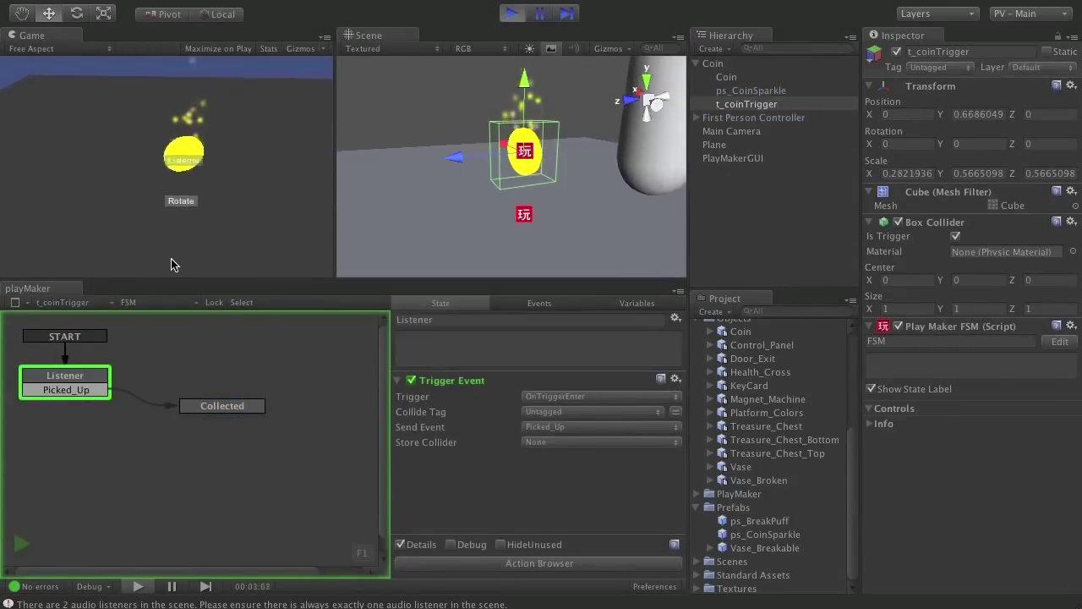
key("s")
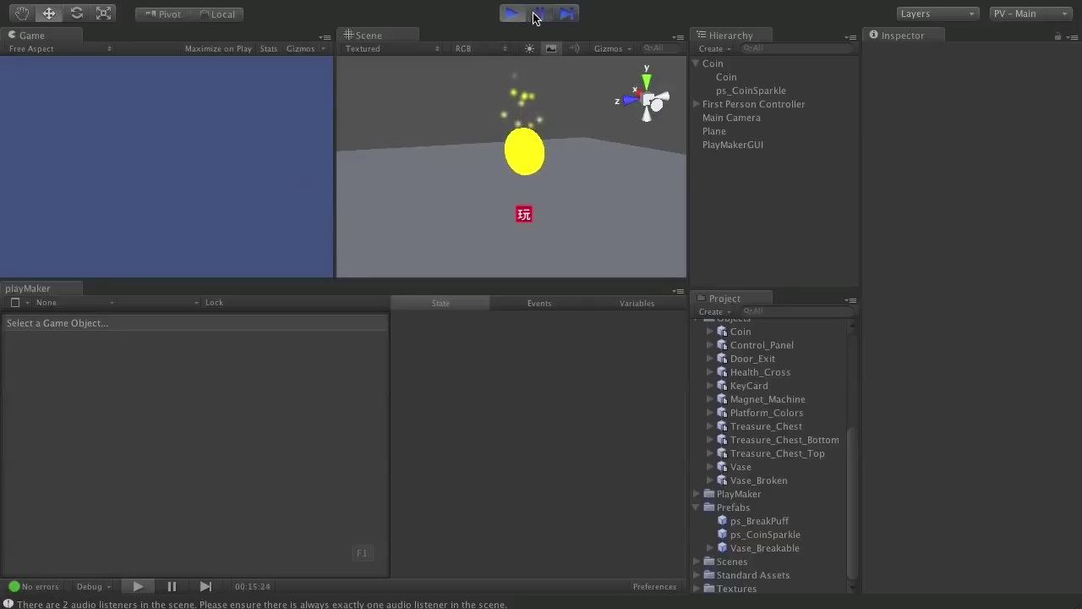
left_click(759, 93)
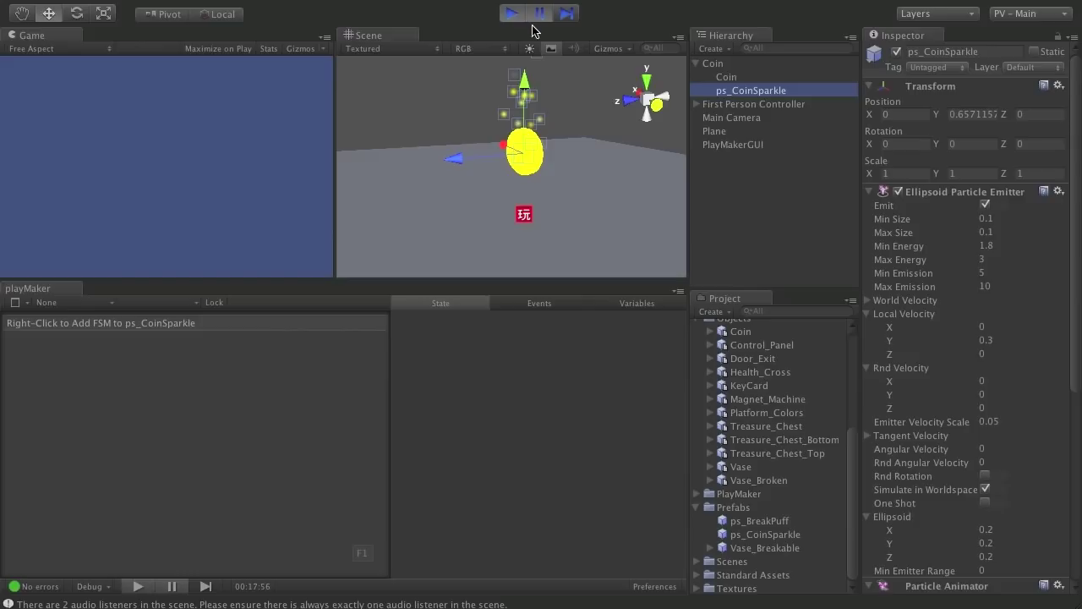
left_click(510, 17)
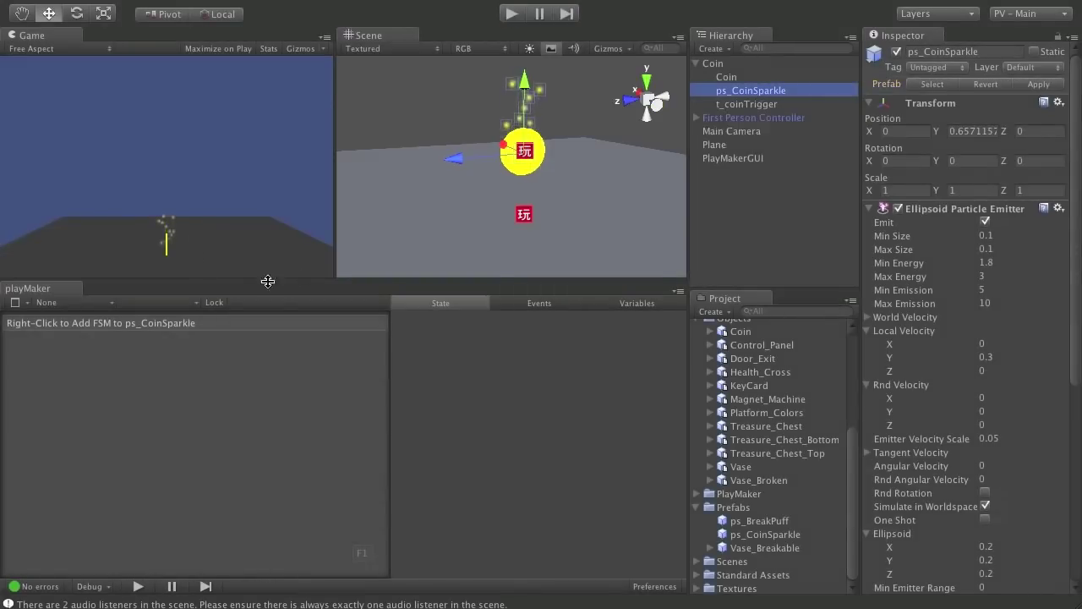
left_click(752, 104)
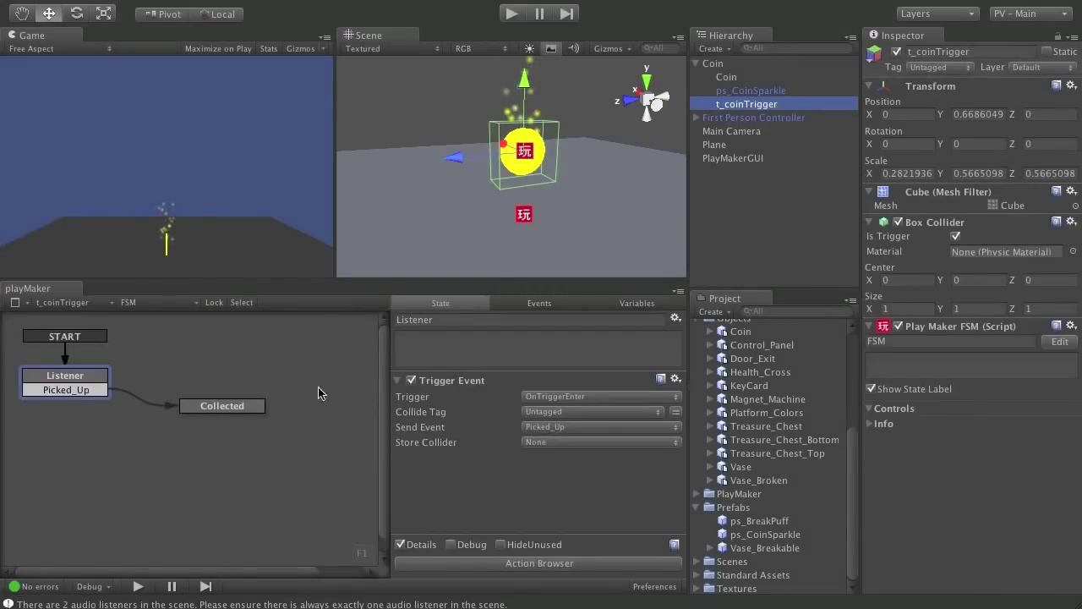
left_click(700, 66)
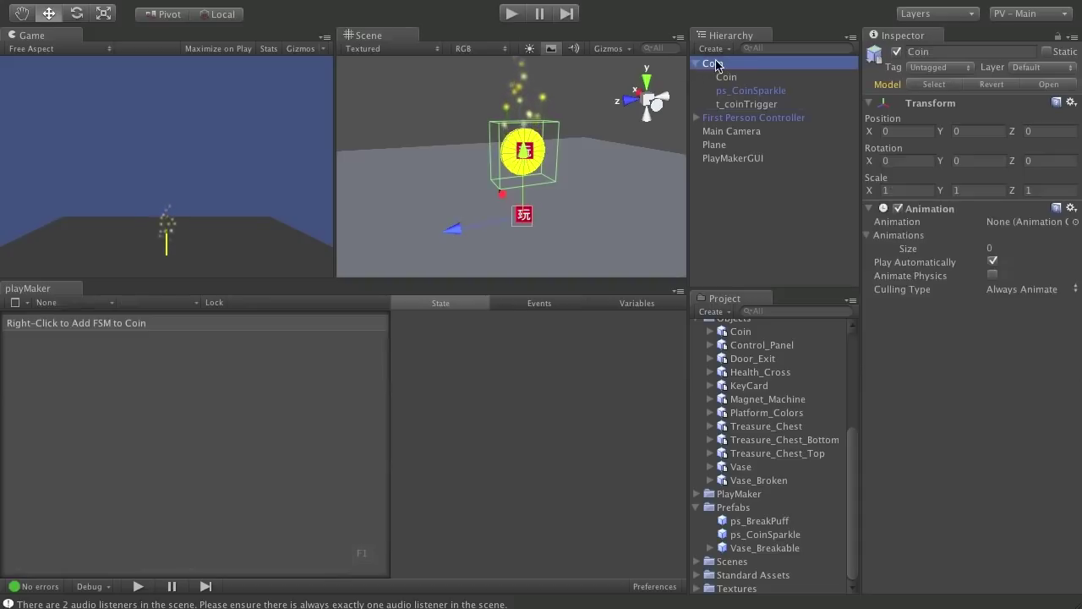
left_click(696, 64)
left_click(696, 64)
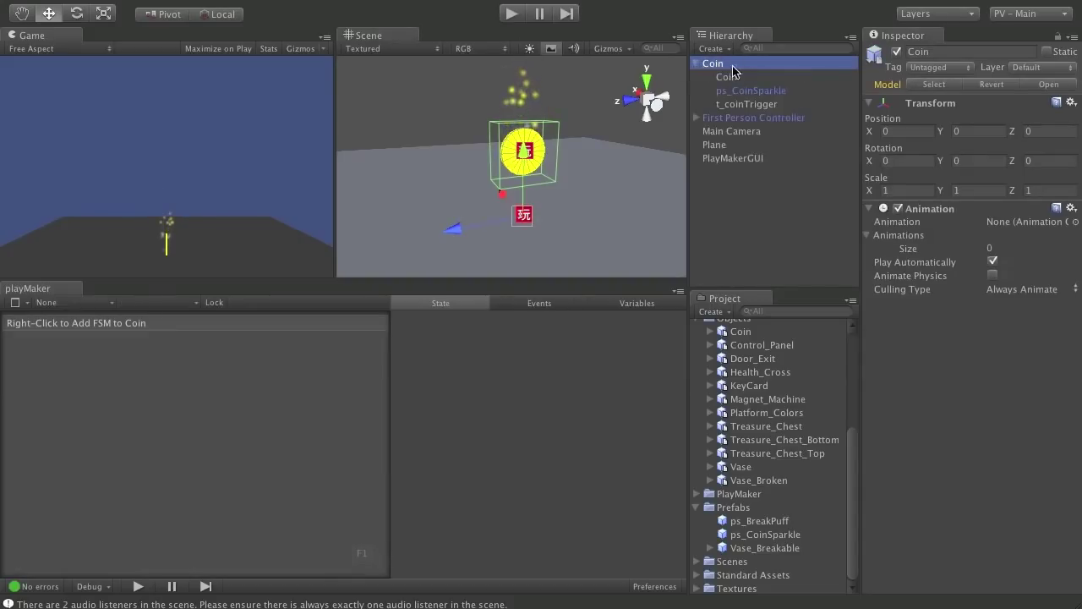
Remove the Destroy Self action from the Collected state of the t_coinTrigger FSM
left_click(719, 104)
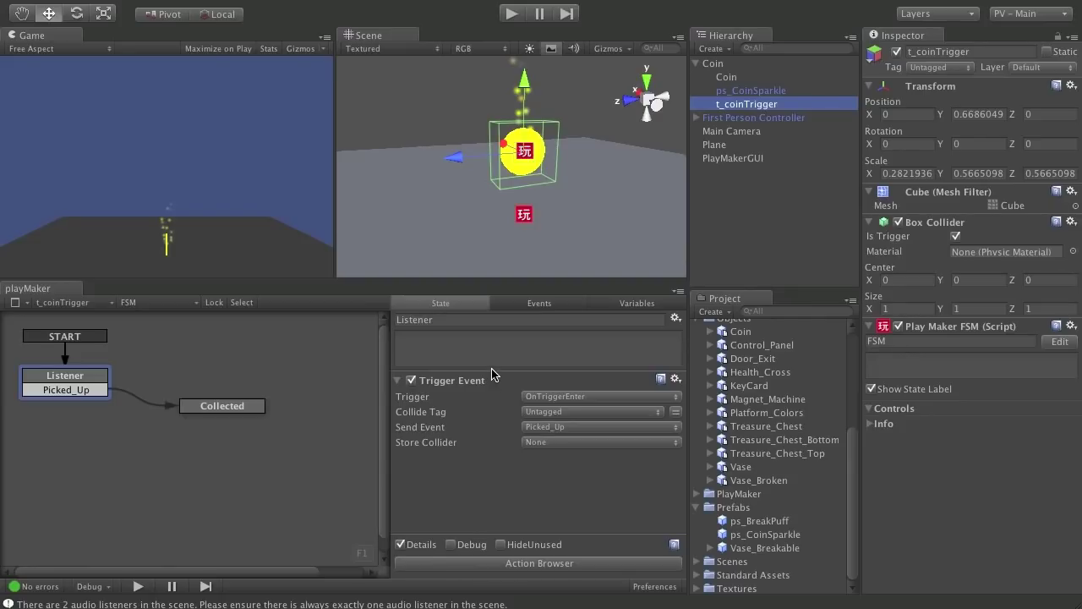
left_click(676, 383)
left_click(247, 409)
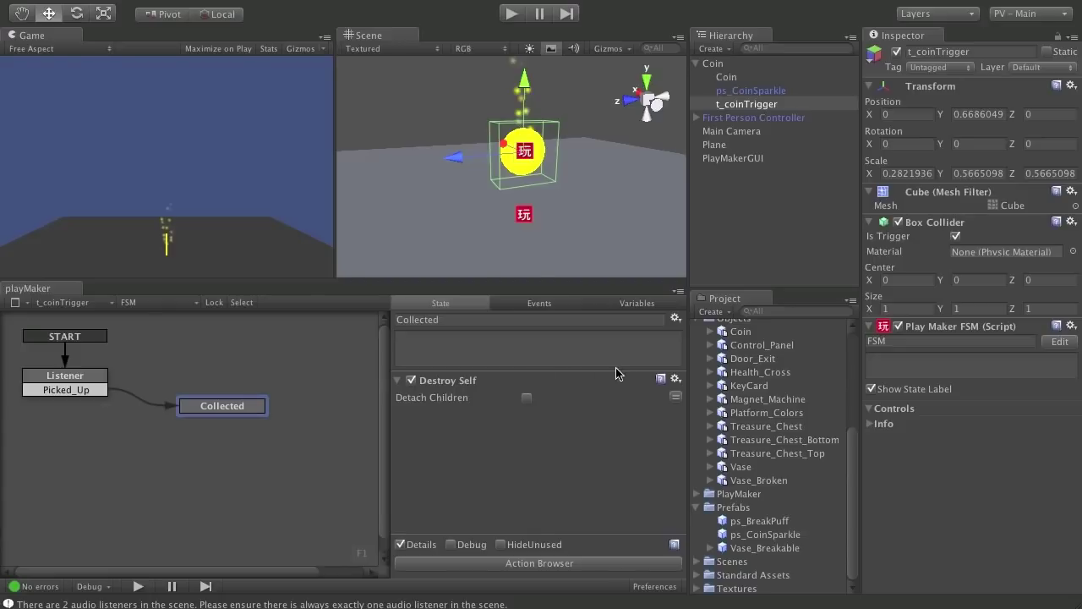
left_click(675, 380)
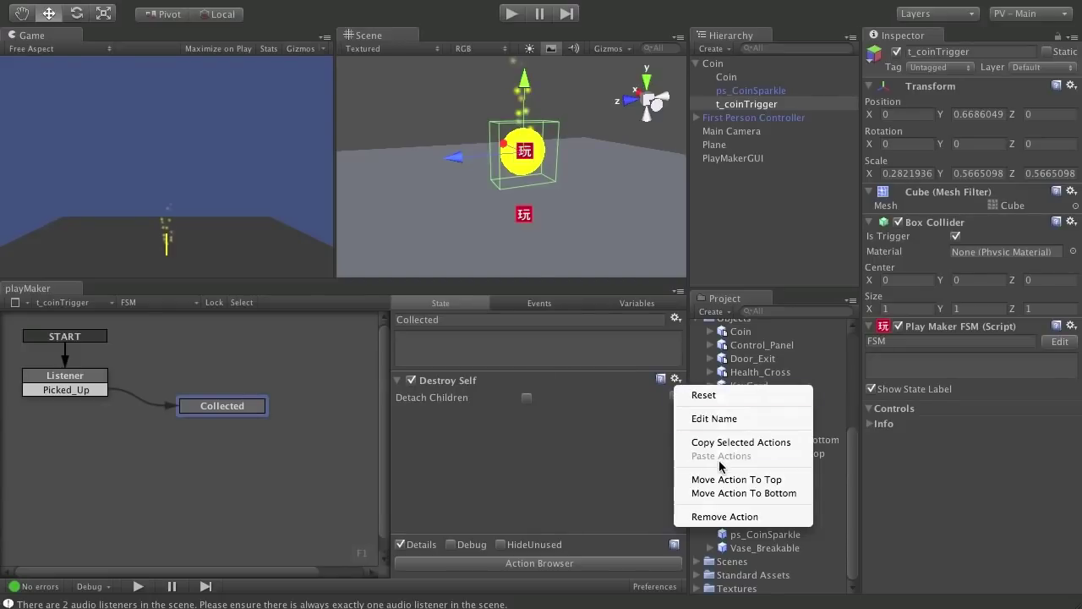
left_click(764, 517)
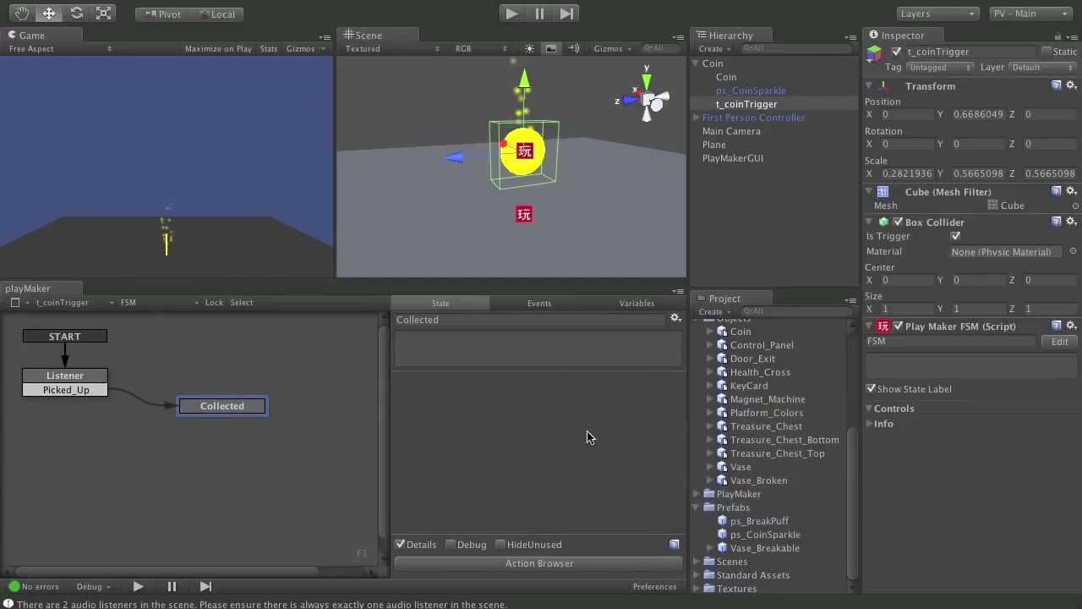
Add a Destroy Object action to the Collected state
left_click(551, 564)
left_click_drag(218, 25, 210, 31)
type("destroy")
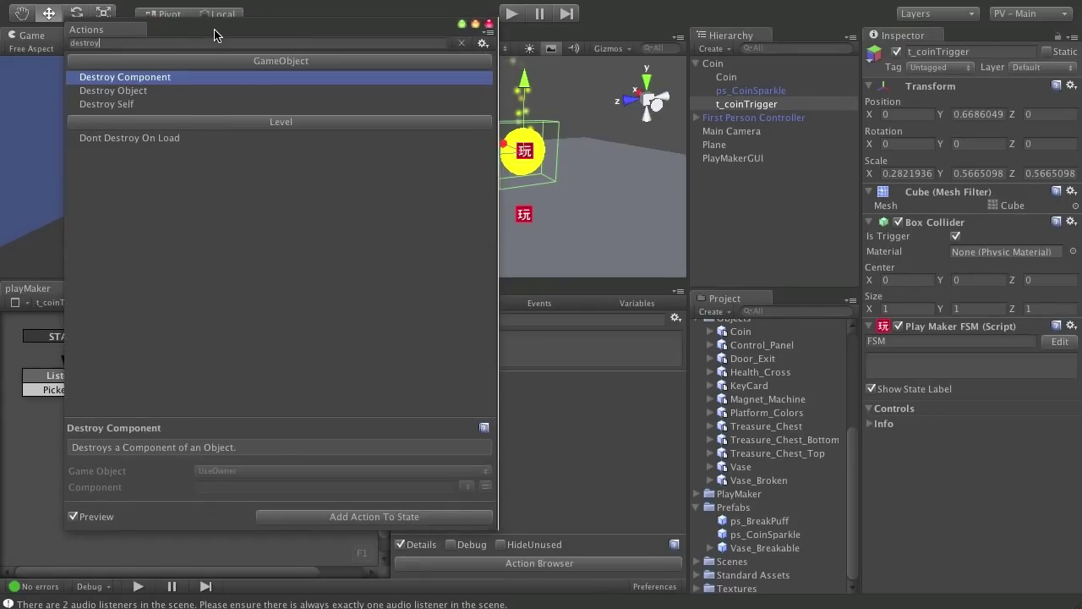
key("Down")
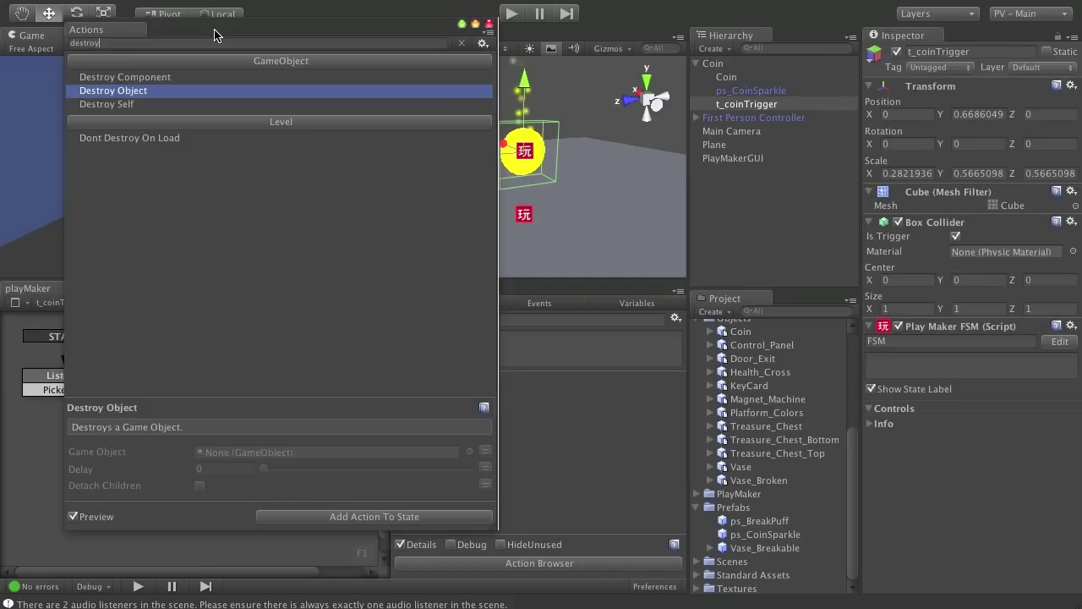
key("Return")
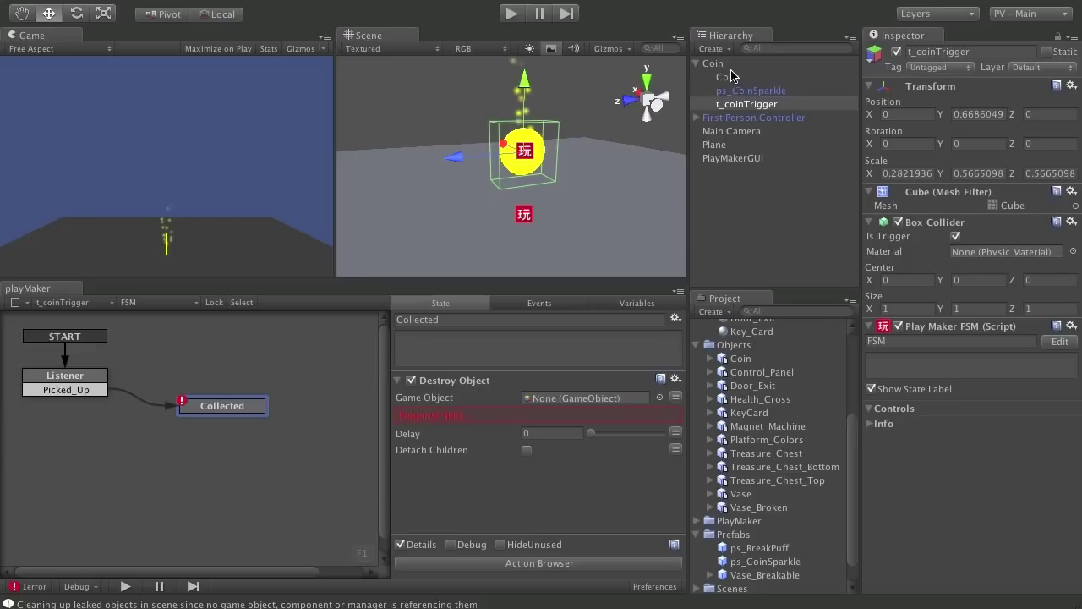
left_click(750, 107)
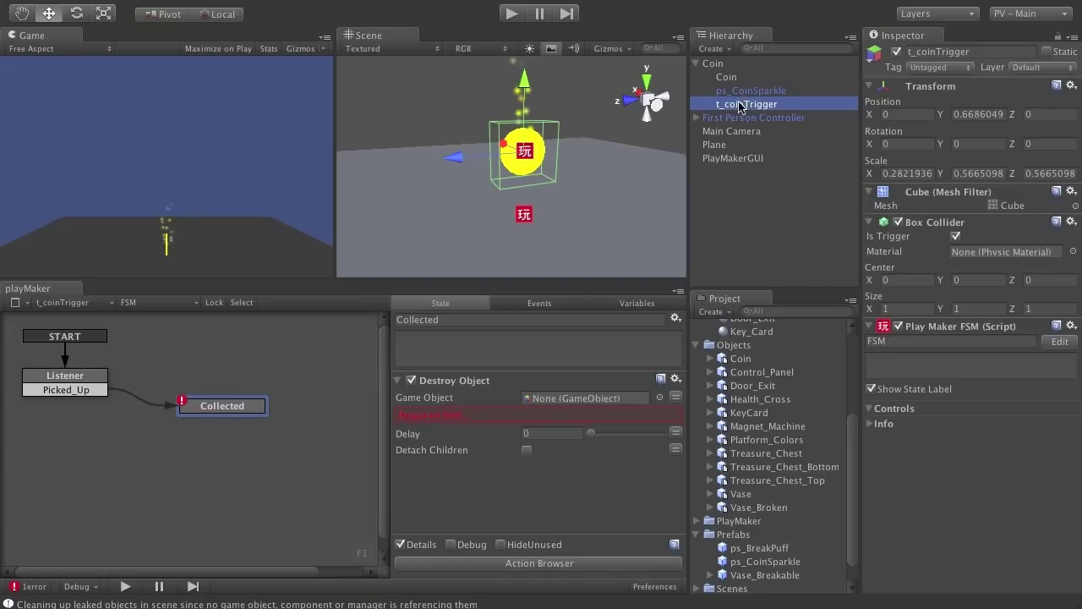
Remove the Destroy Object action from the Collected state of the t_coinTrigger FSM
left_click(740, 66)
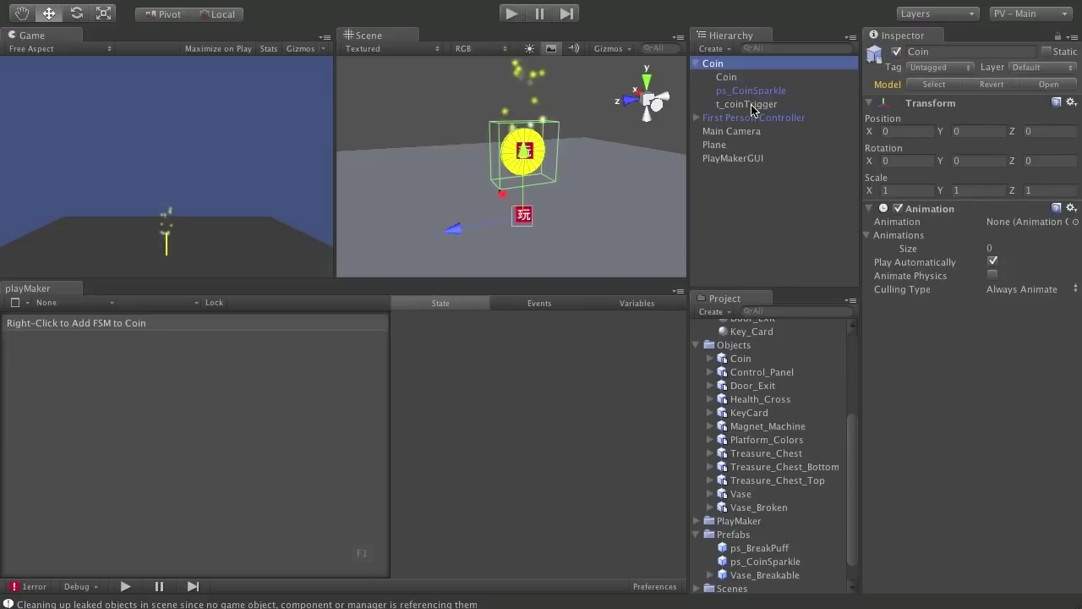
left_click(741, 104)
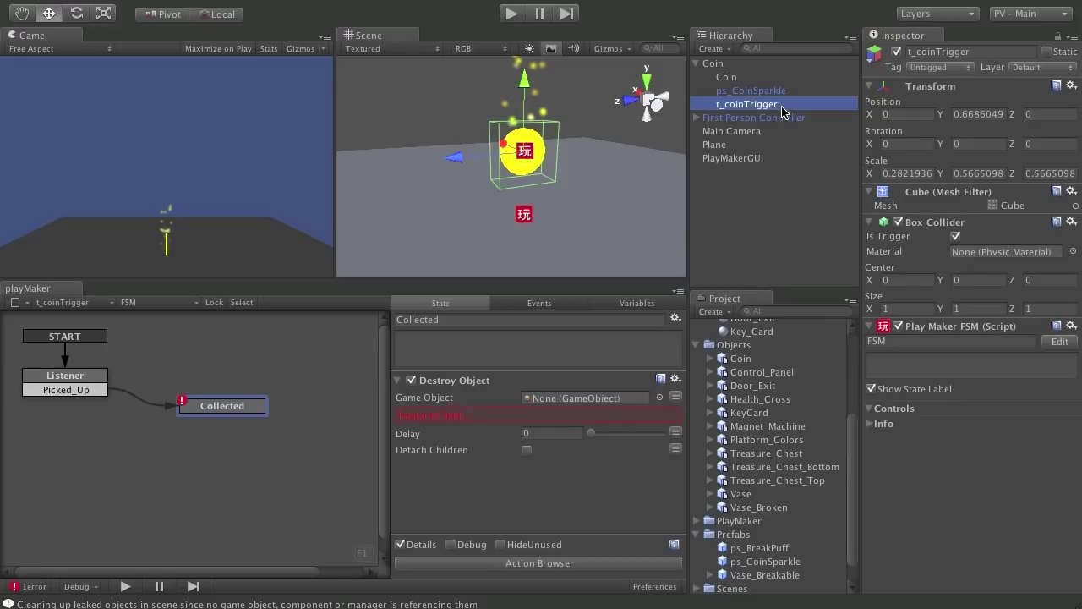
left_click(720, 64)
left_click(766, 105)
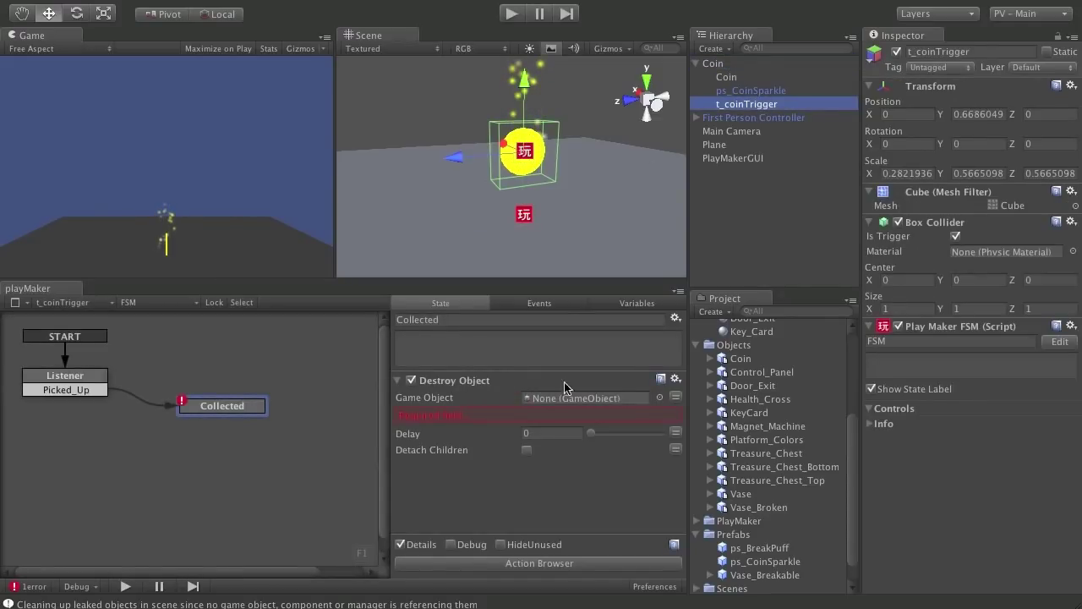
left_click(676, 380)
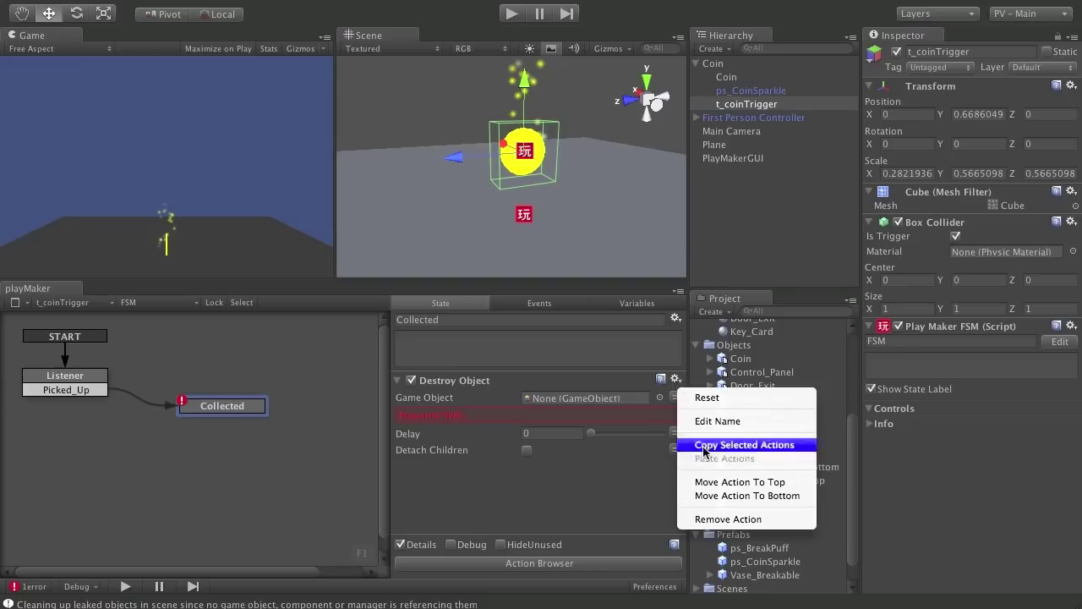
left_click(728, 519)
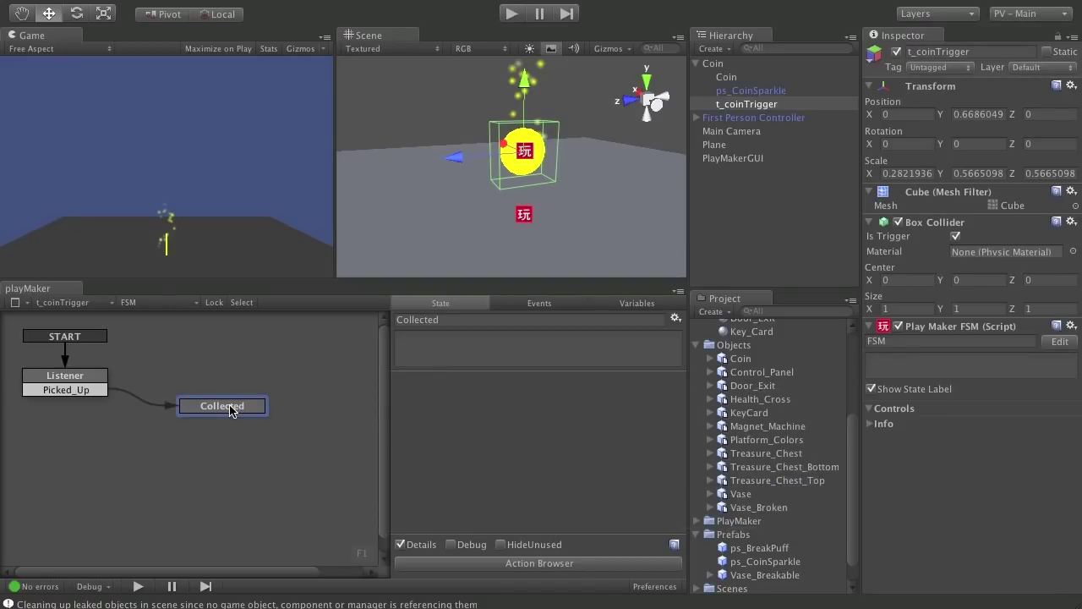
Find the Get Parent action in the action list and add it to the Collected state
left_click(548, 564)
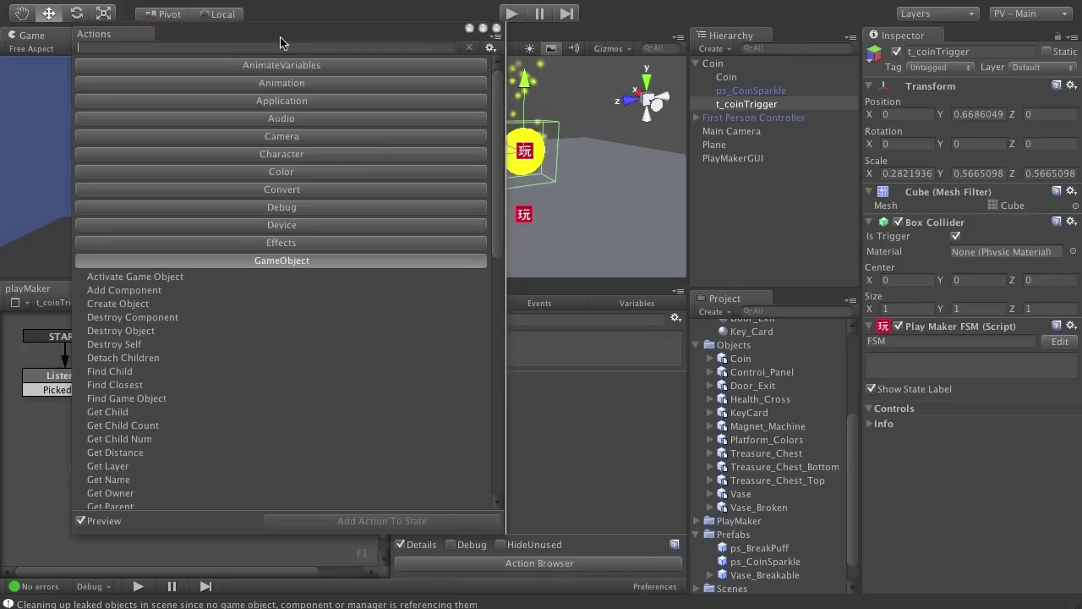
type("destroy")
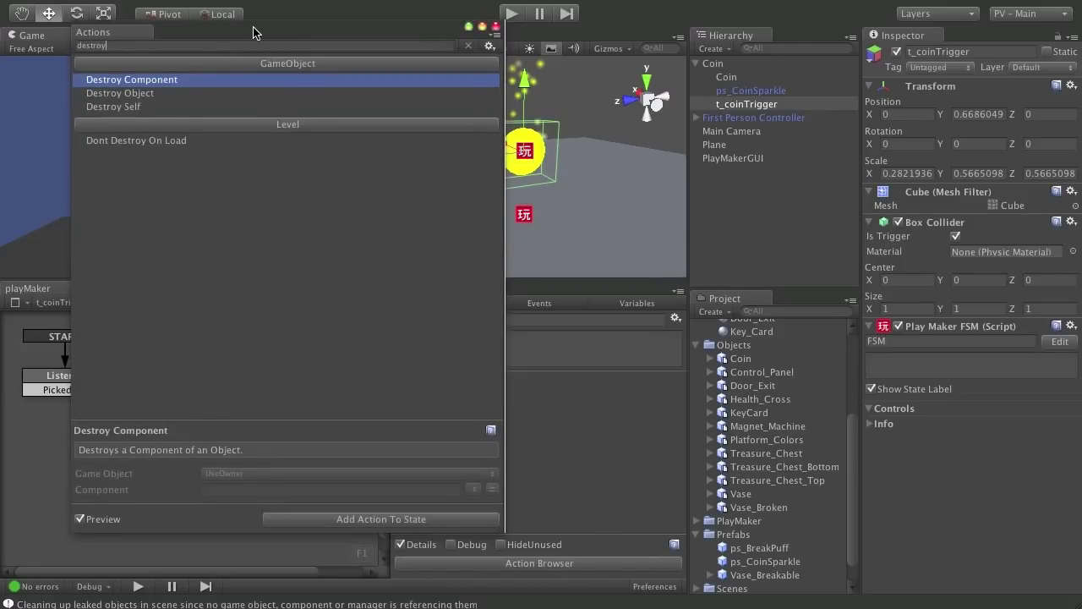
key("Down")
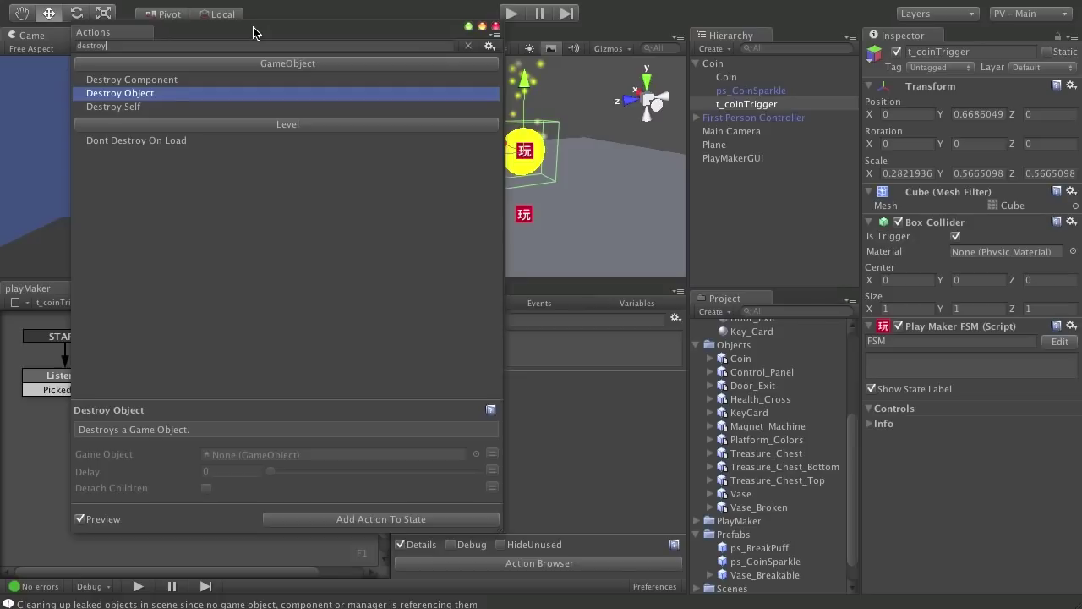
key("Up")
type("r")
key("BackSpace")
key("BackSpace")
key("BackSpace")
key("BackSpace")
key("BackSpace")
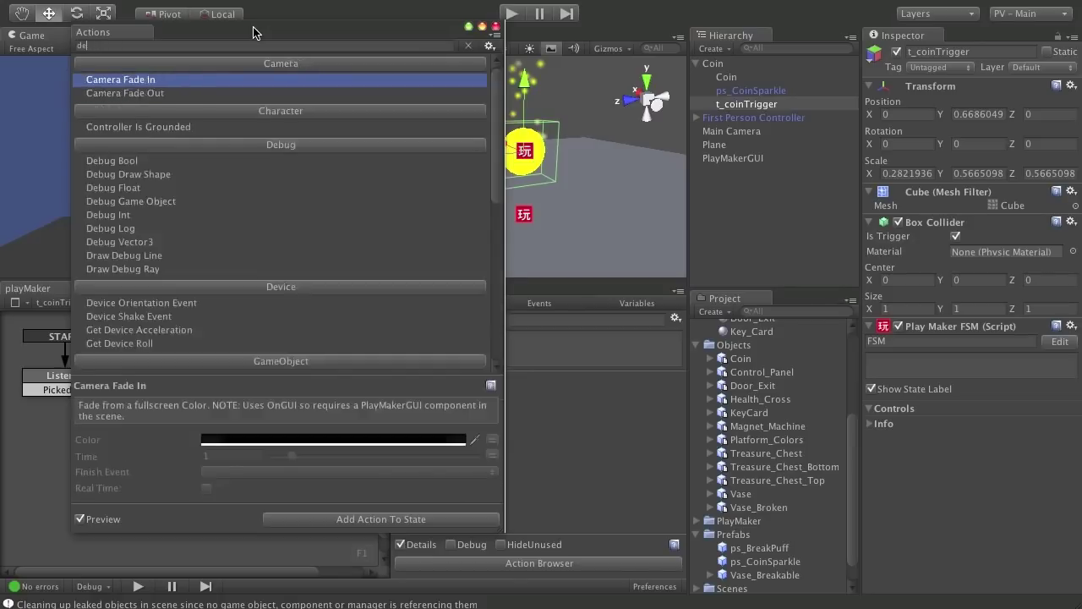
type("parent")
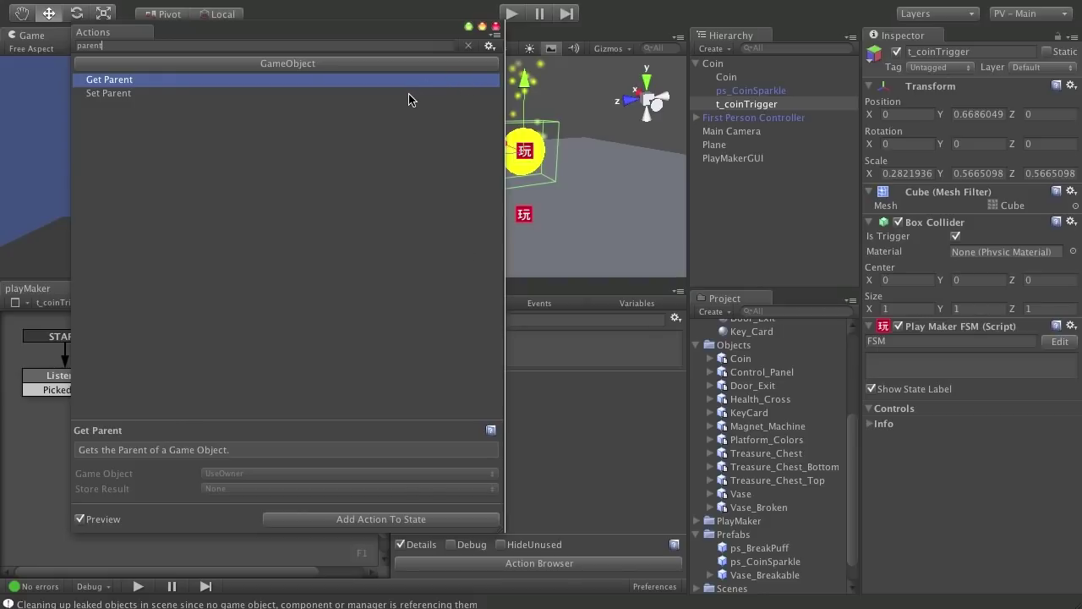
left_click_drag(350, 36, 353, 35)
key("Return")
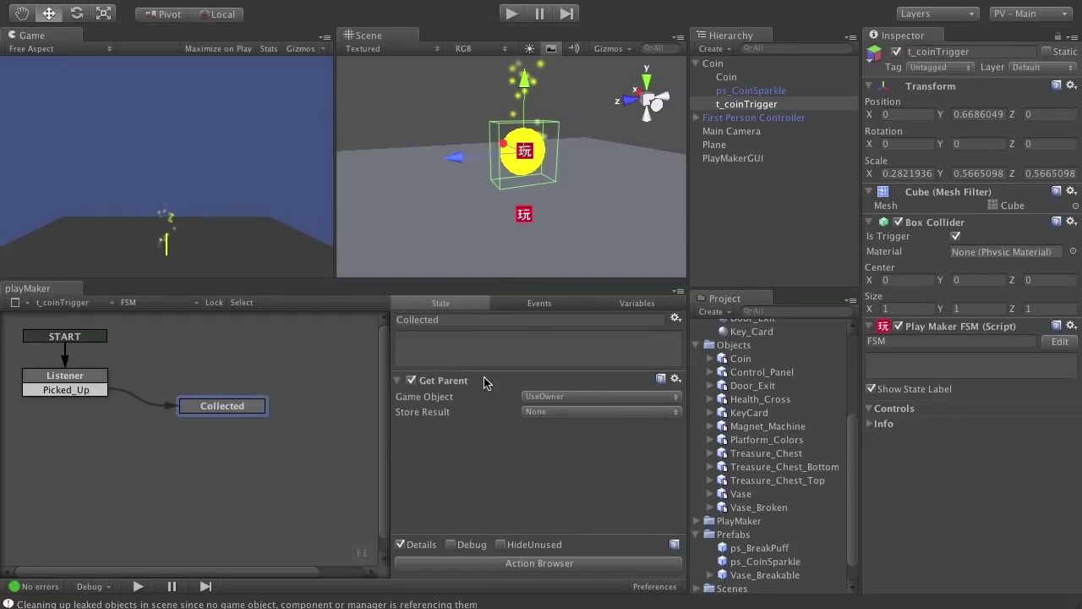
Check which variables are available for the Get Parent action's Store Result
left_click(457, 382)
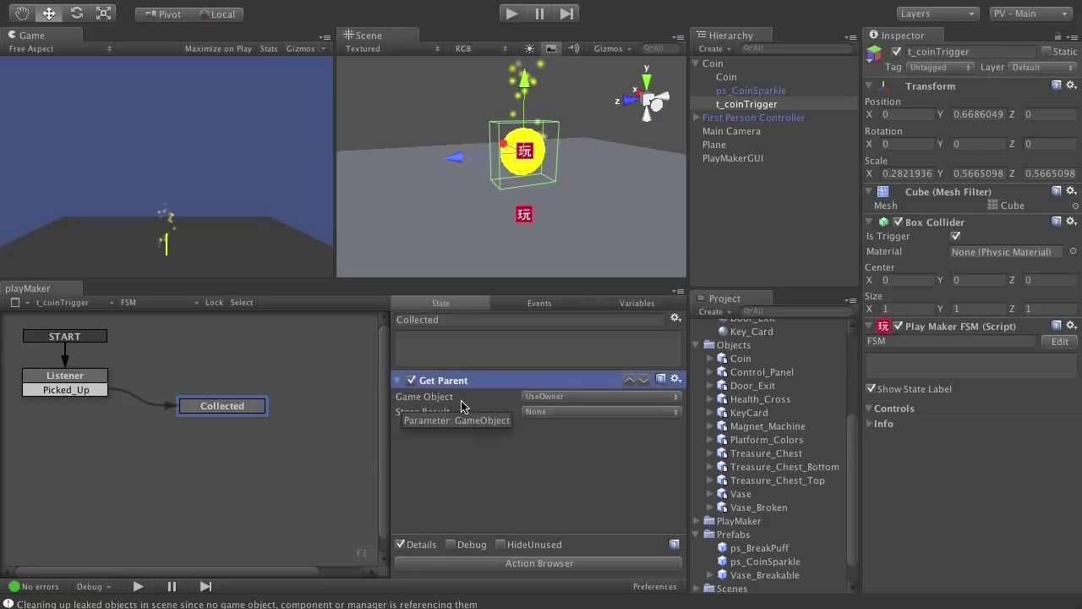
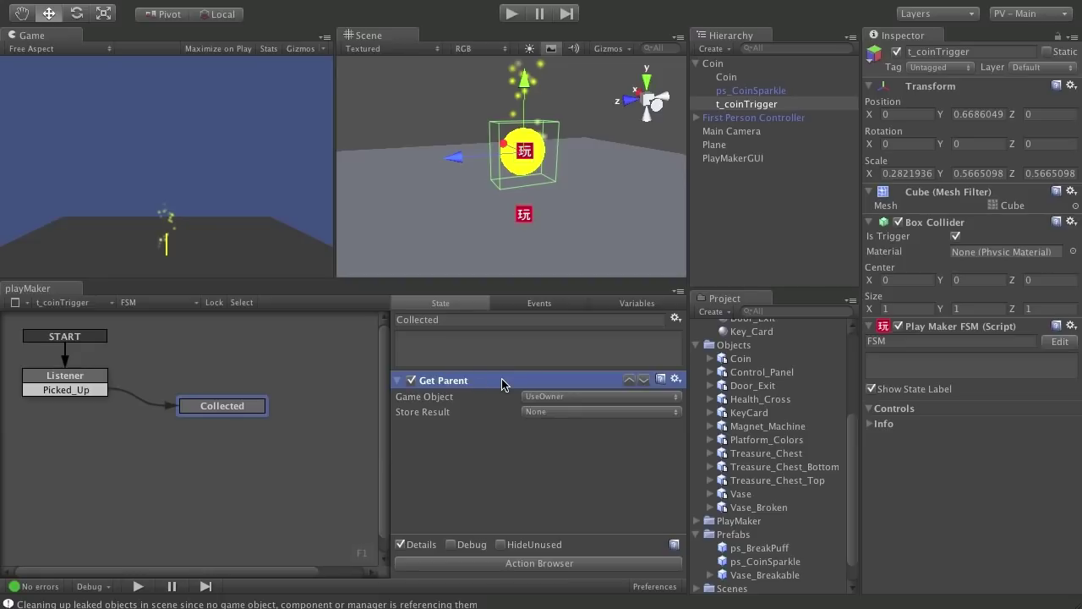
left_click(578, 412)
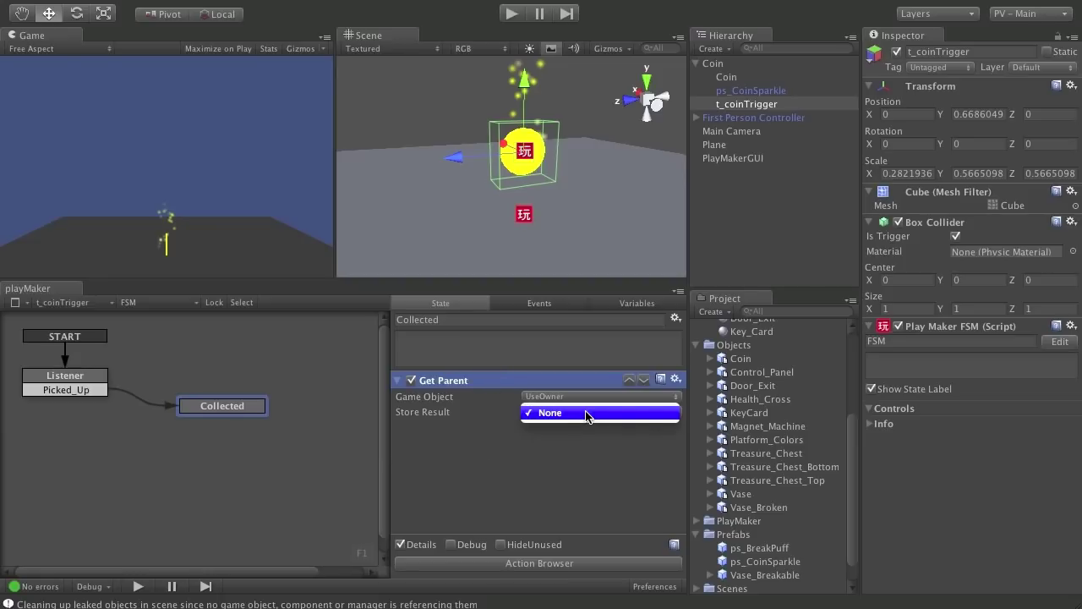
left_click(597, 470)
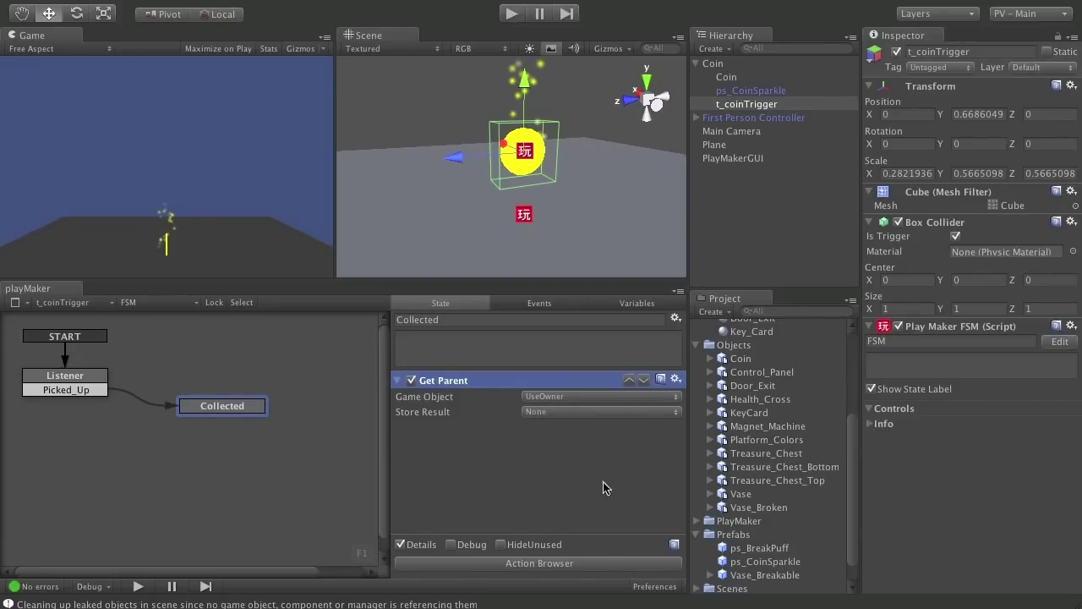
left_click(574, 412)
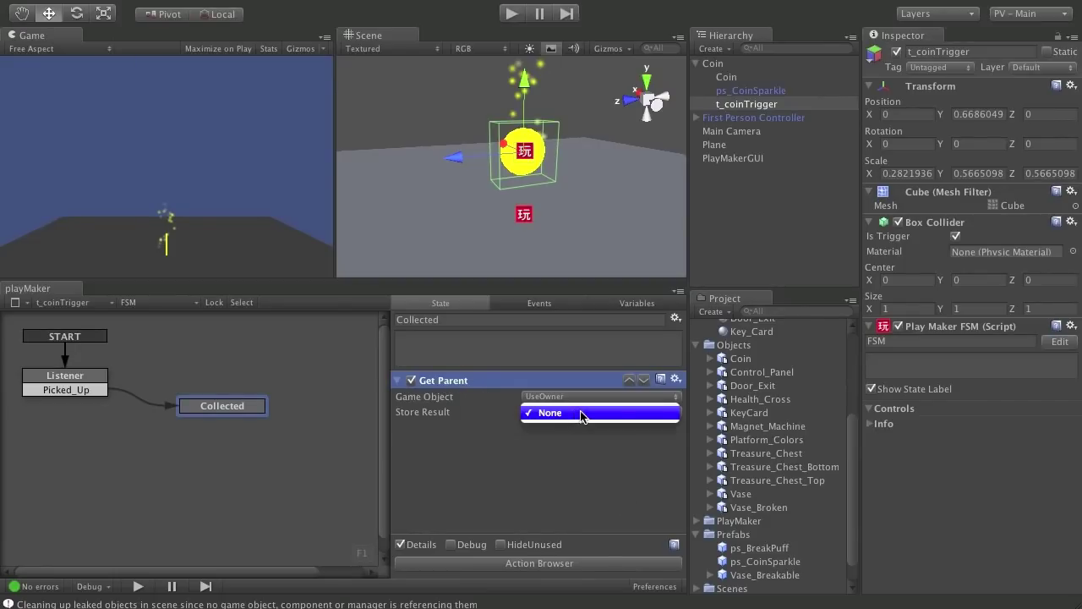
left_click(640, 416)
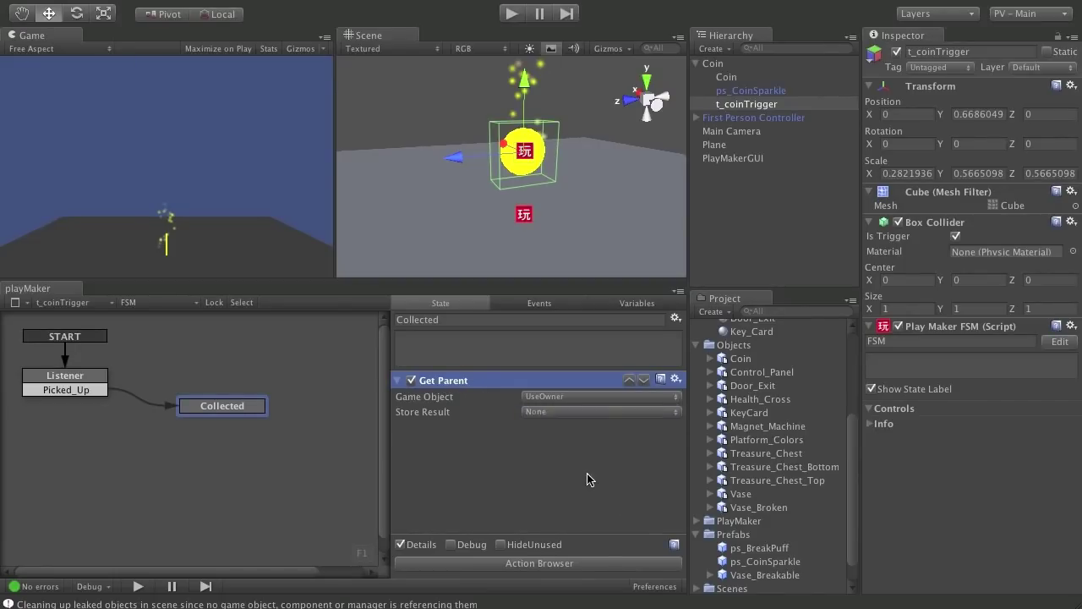
Try to create a GameObject variable named ParenttoDestroy and use it as the Get Parent action's Store Result
left_click(551, 304)
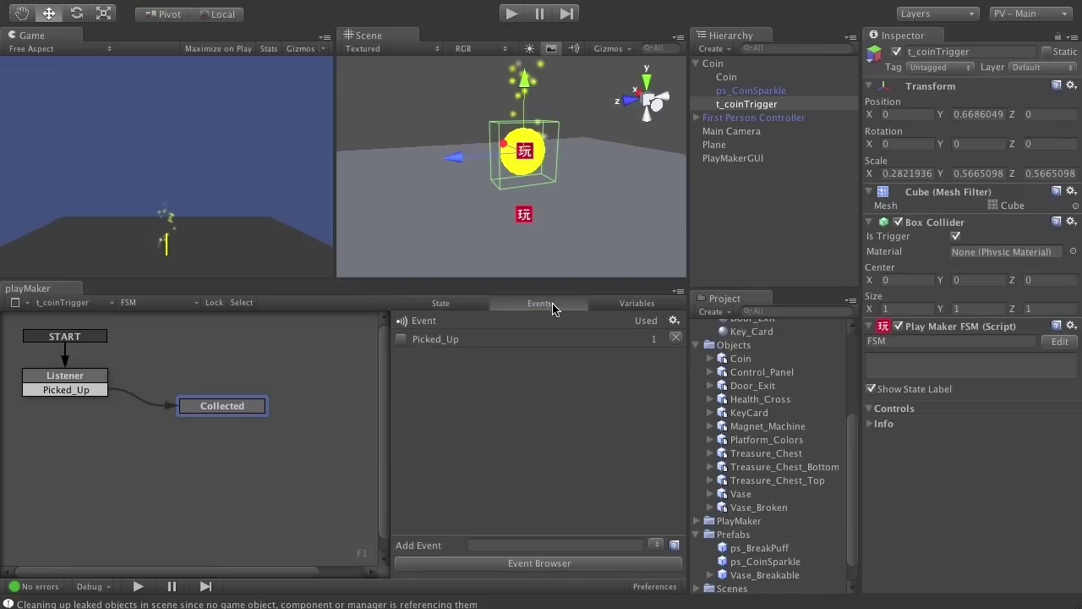
left_click(664, 307)
left_click(504, 528)
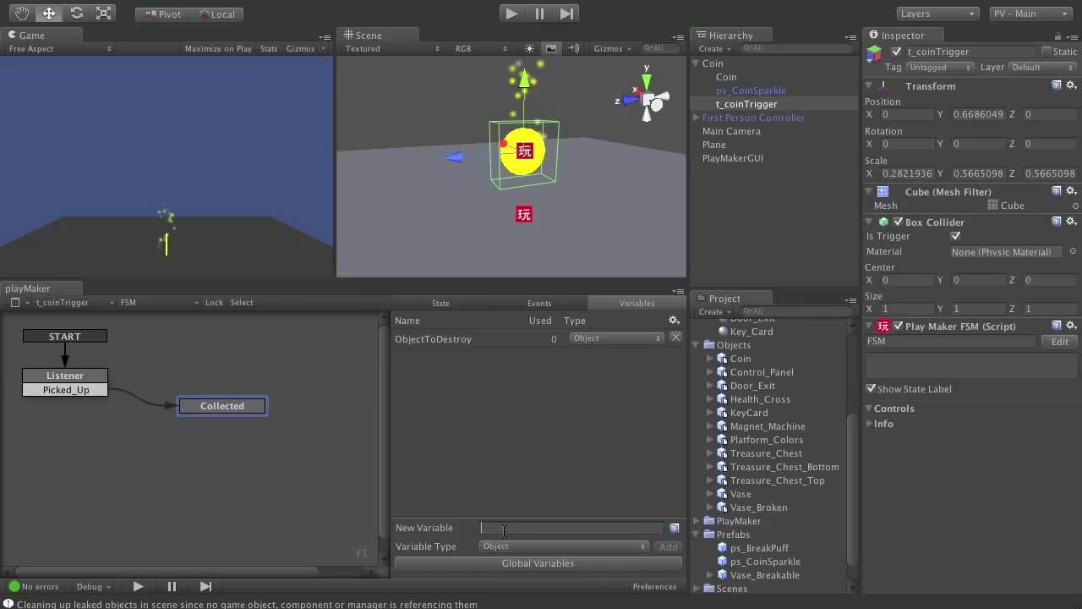
type("ParenttoDestroy")
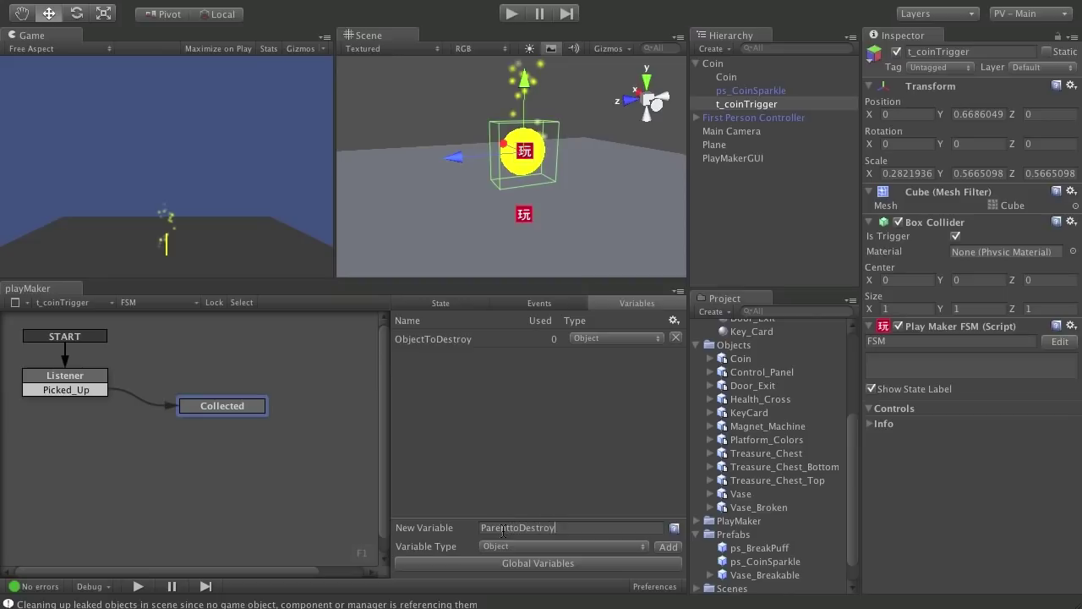
left_click(570, 547)
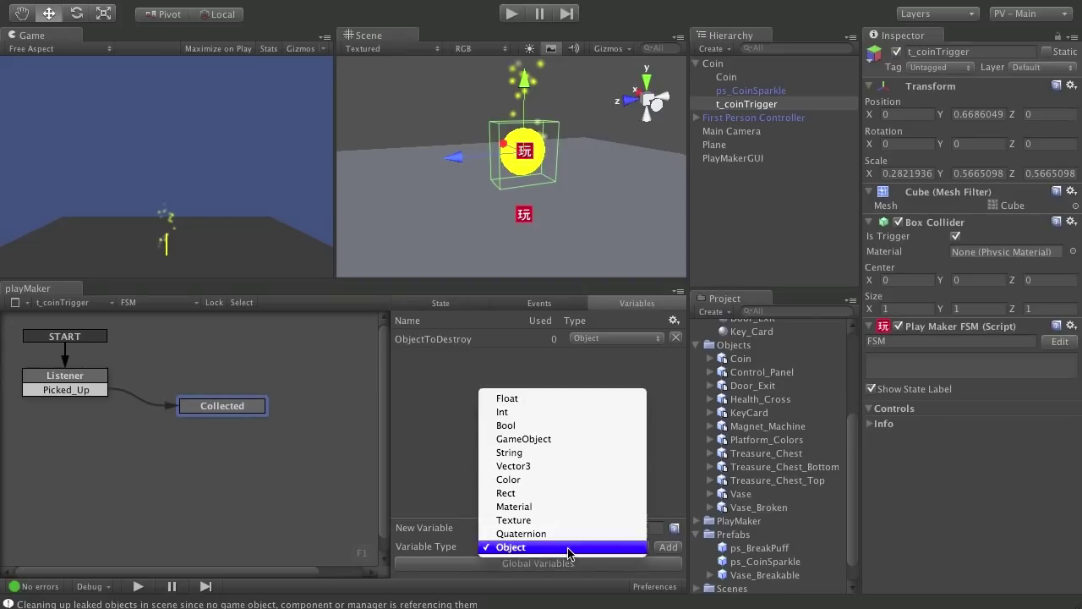
left_click(560, 440)
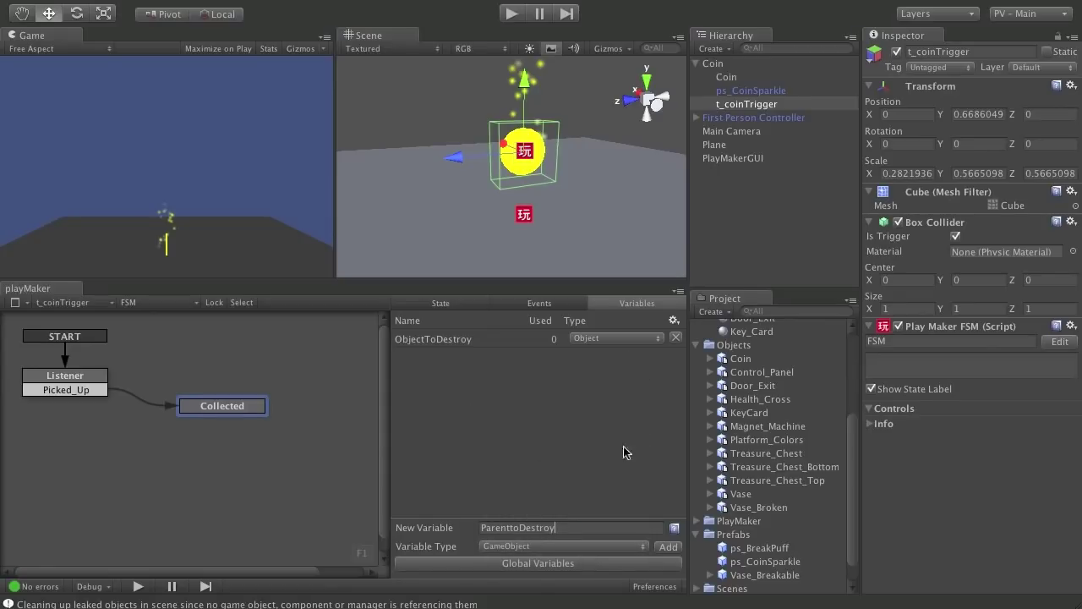
left_click(464, 303)
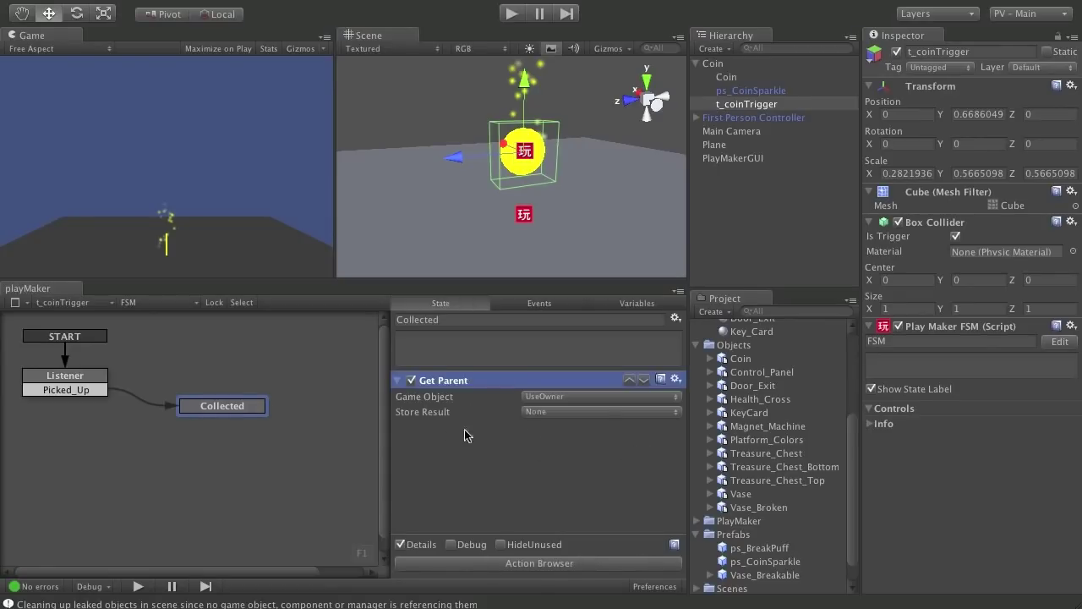
left_click(616, 413)
left_click(647, 417)
left_click(646, 414)
left_click(646, 414)
Add a new FSM variable named ParenttoDestroy with the type GameObject
left_click(637, 302)
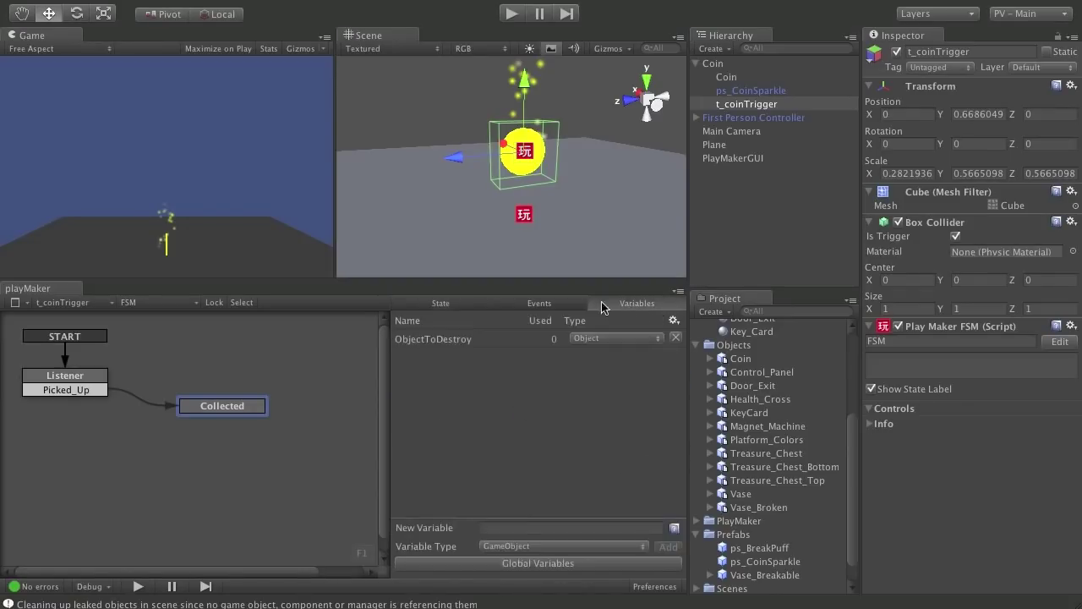
left_click(508, 527)
type("ParenttoDestroy")
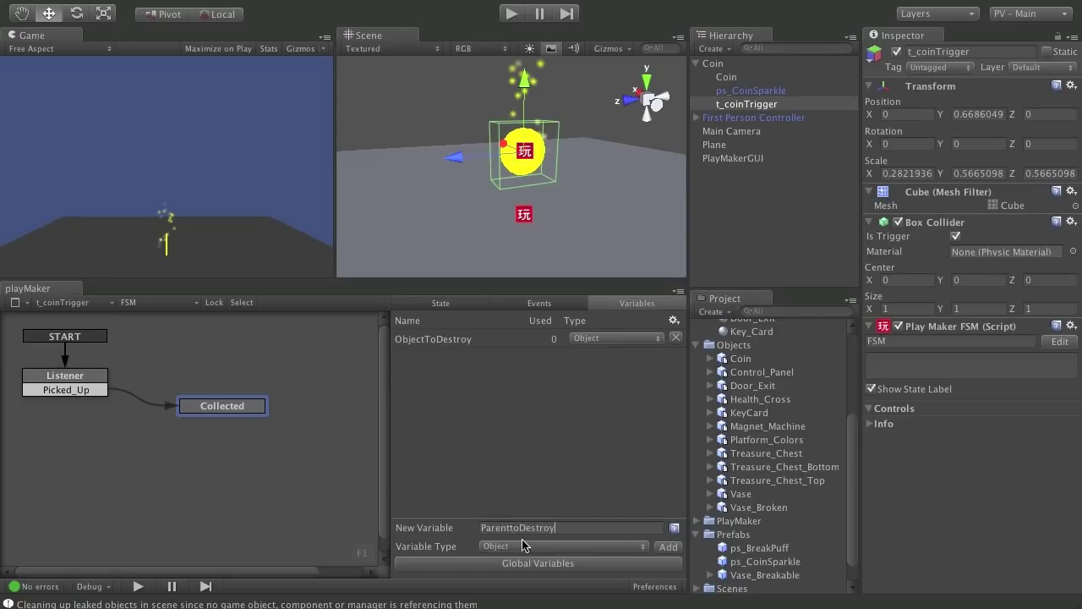
left_click(525, 545)
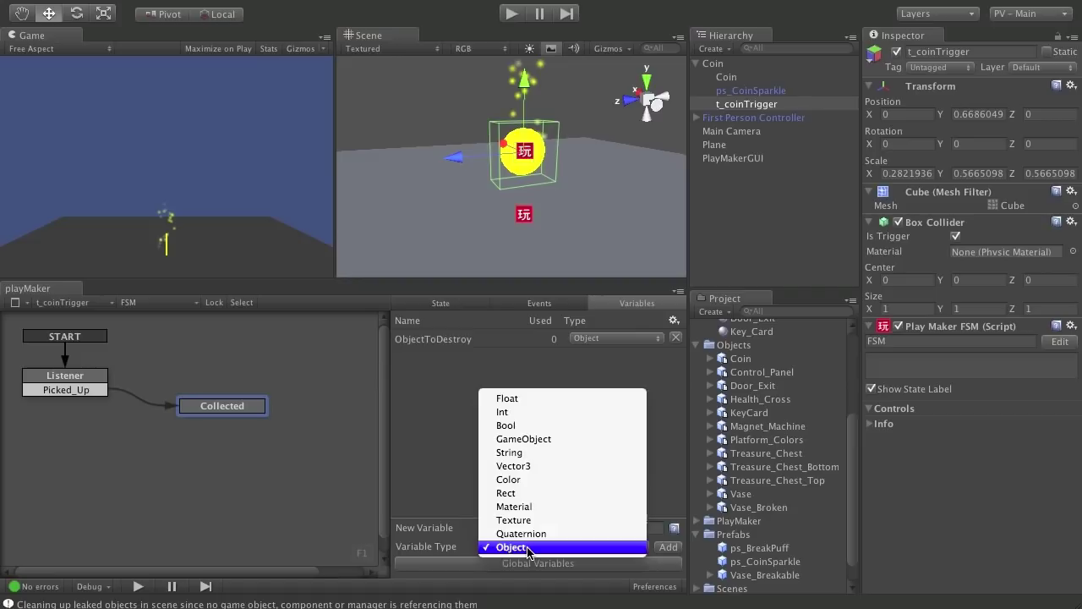
left_click(559, 436)
key("Return")
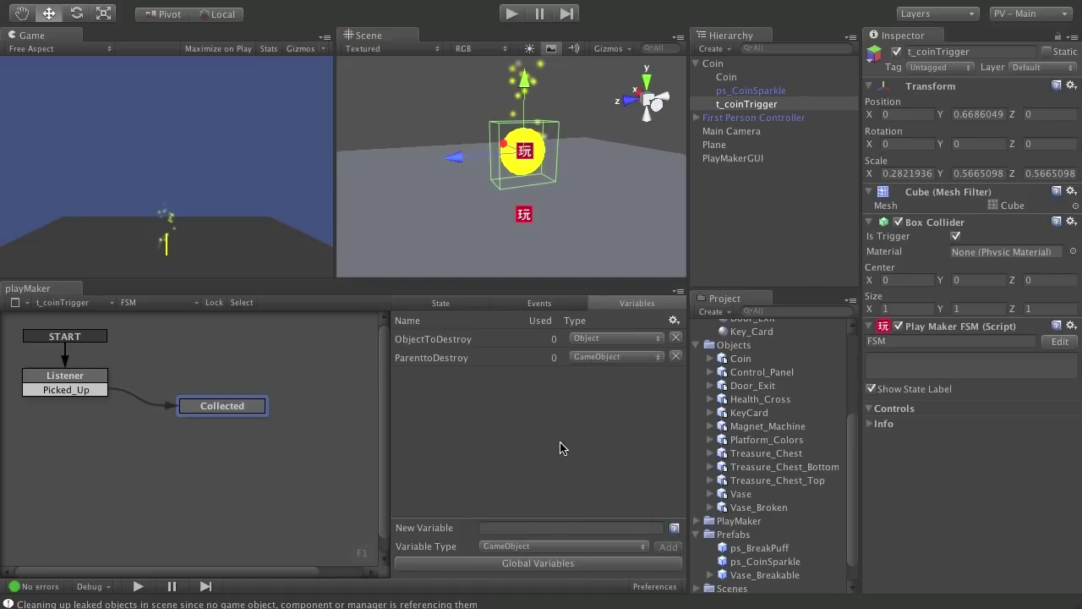
Set the Get Parent action's Store Result in the Collected state to ParenttoDestroy
left_click(443, 302)
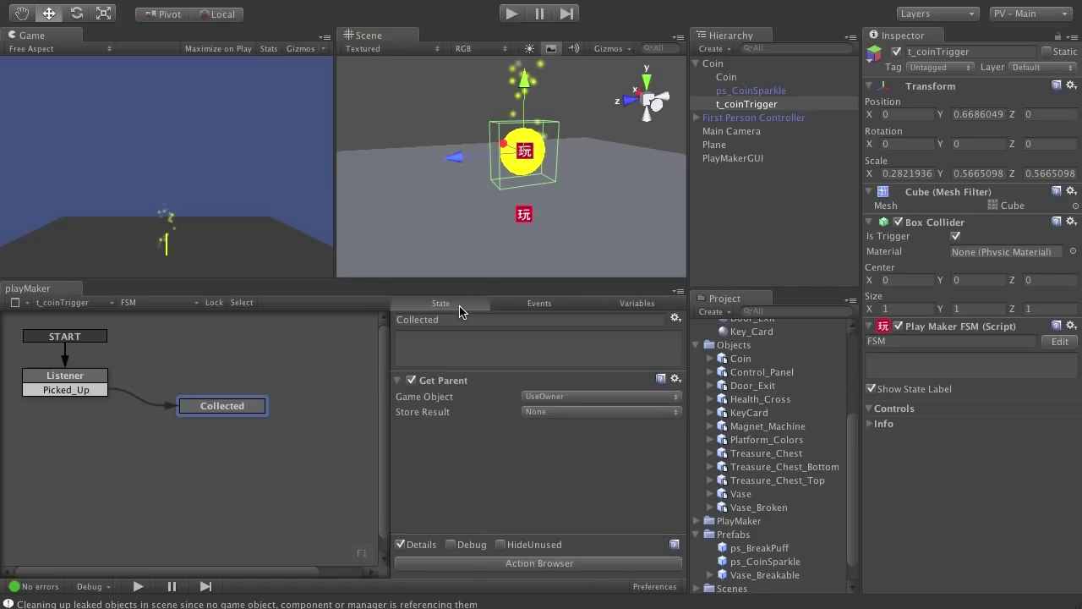
left_click(624, 412)
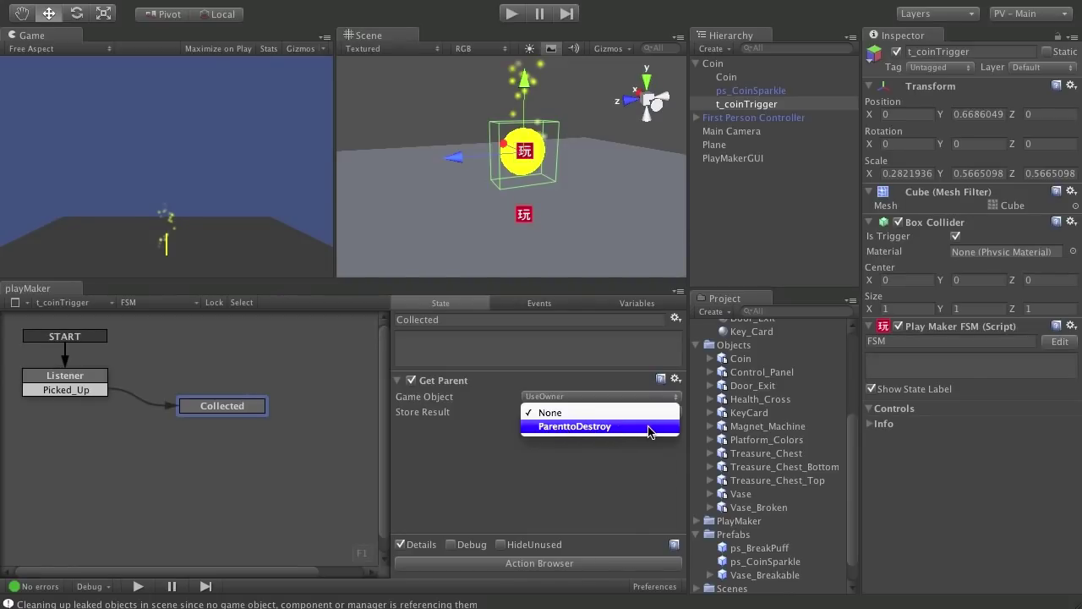
left_click(649, 427)
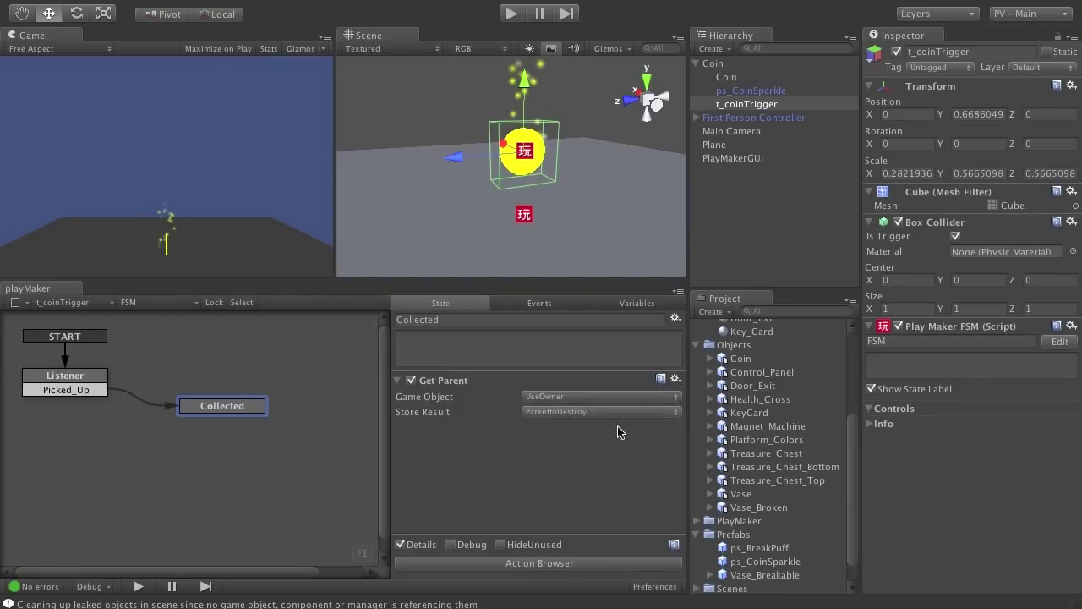
Find the Destroy Object action in the action browser and add it to the Collected state
left_click(591, 564)
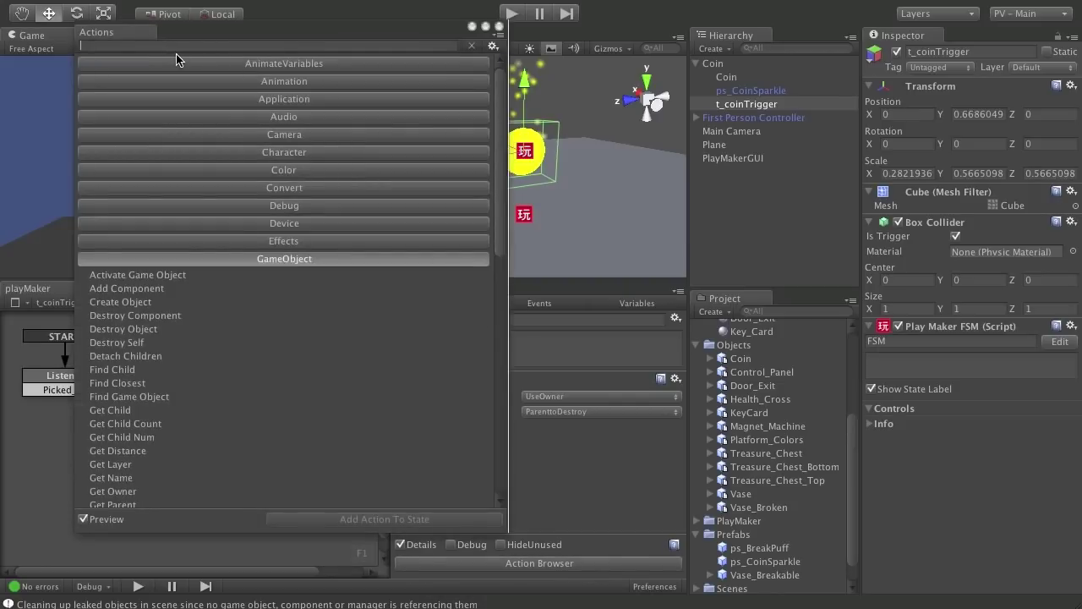
type("dest")
left_click_drag(172, 38, 186, 40)
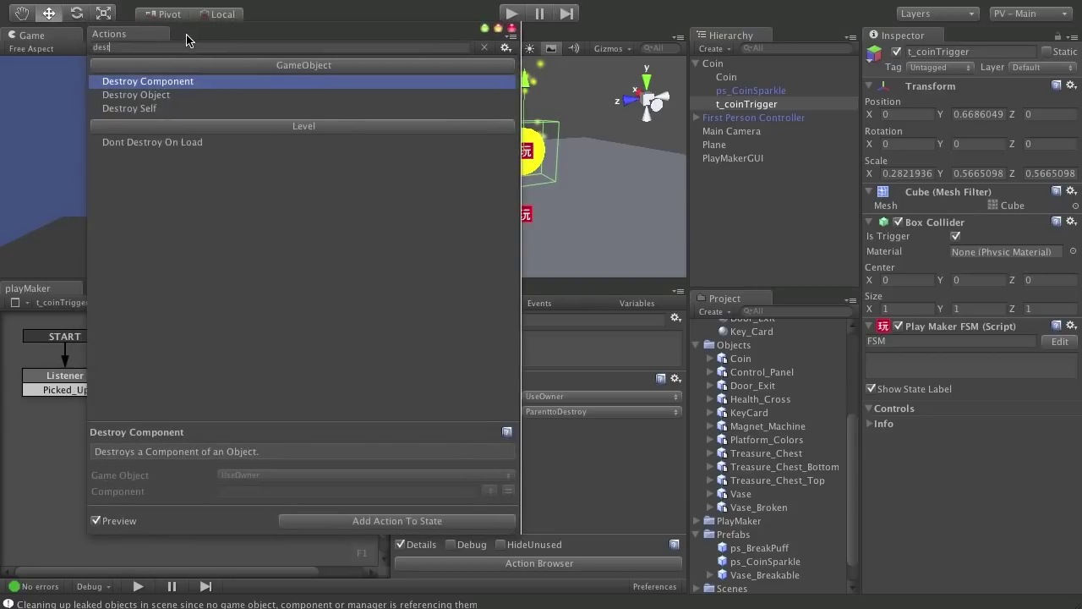
left_click(164, 96)
left_click(411, 521)
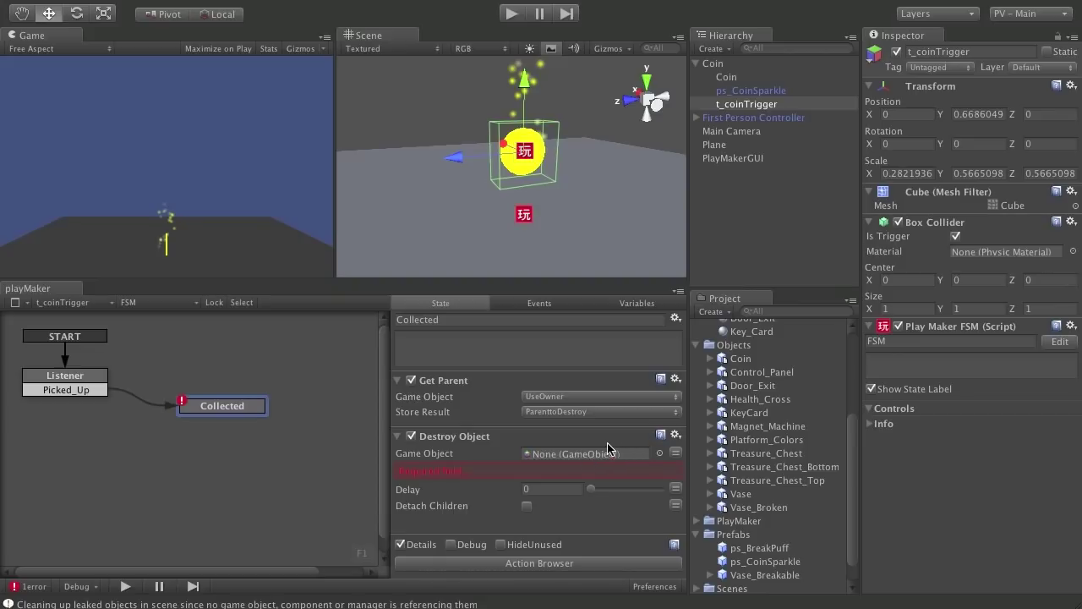
Make the Destroy Object action's Game Object use a variable and set it to ParenttoDestroy
left_click(673, 454)
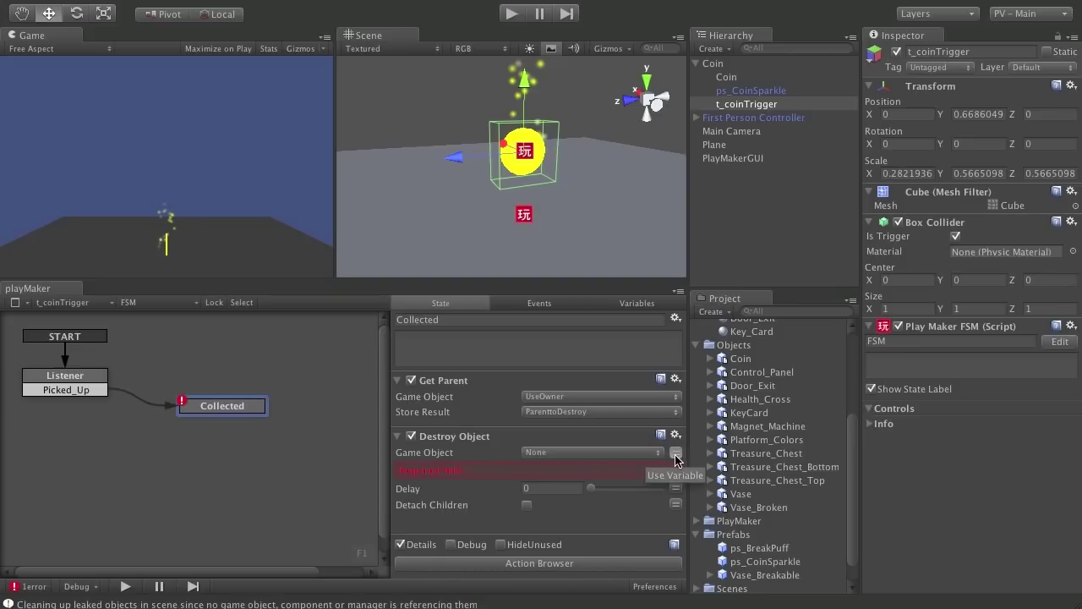
left_click(627, 454)
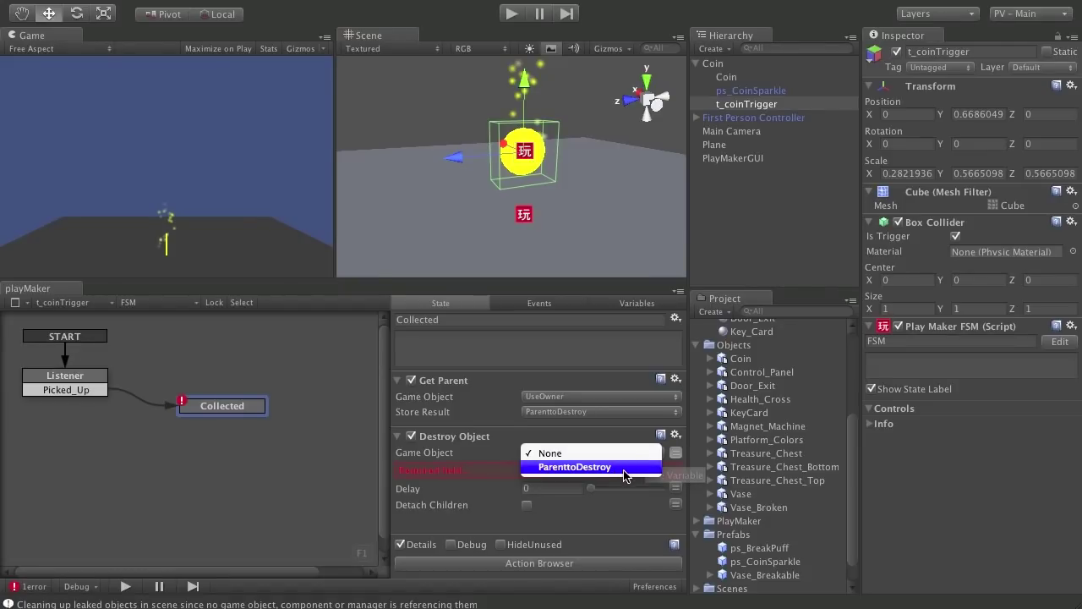
left_click(629, 467)
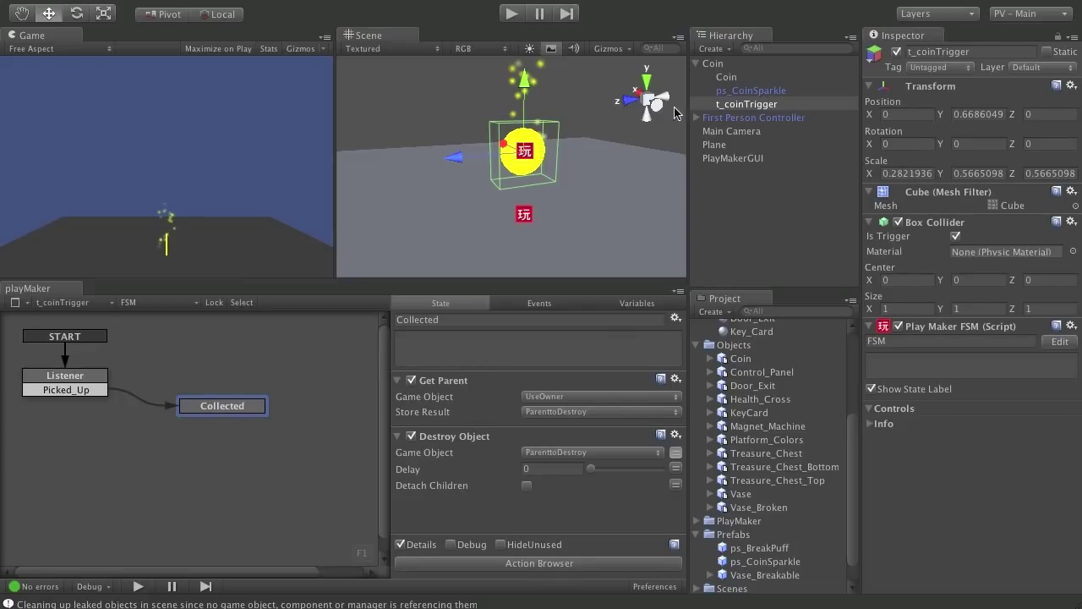
Check the variables assigned to Get Parent's Store Result and Destroy Object's Game Object in the Collected state
left_click(608, 413)
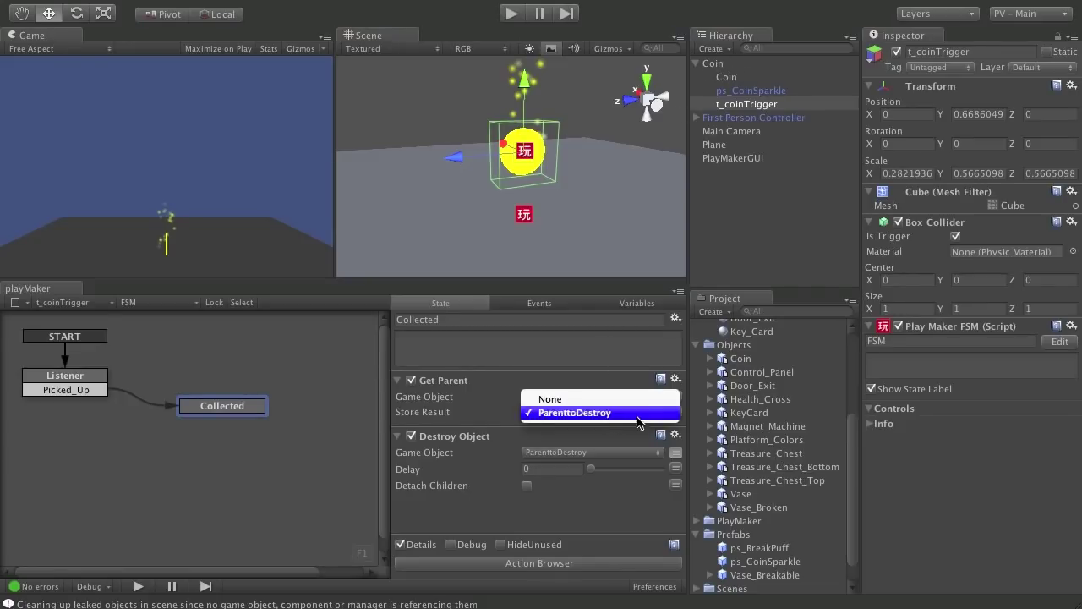
left_click(638, 413)
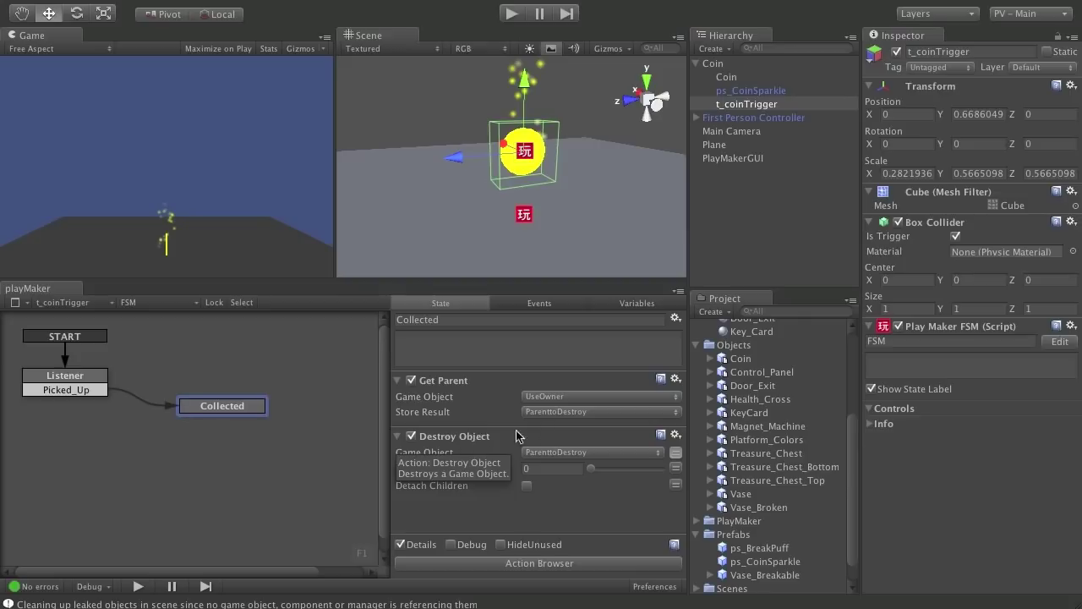
left_click(629, 453)
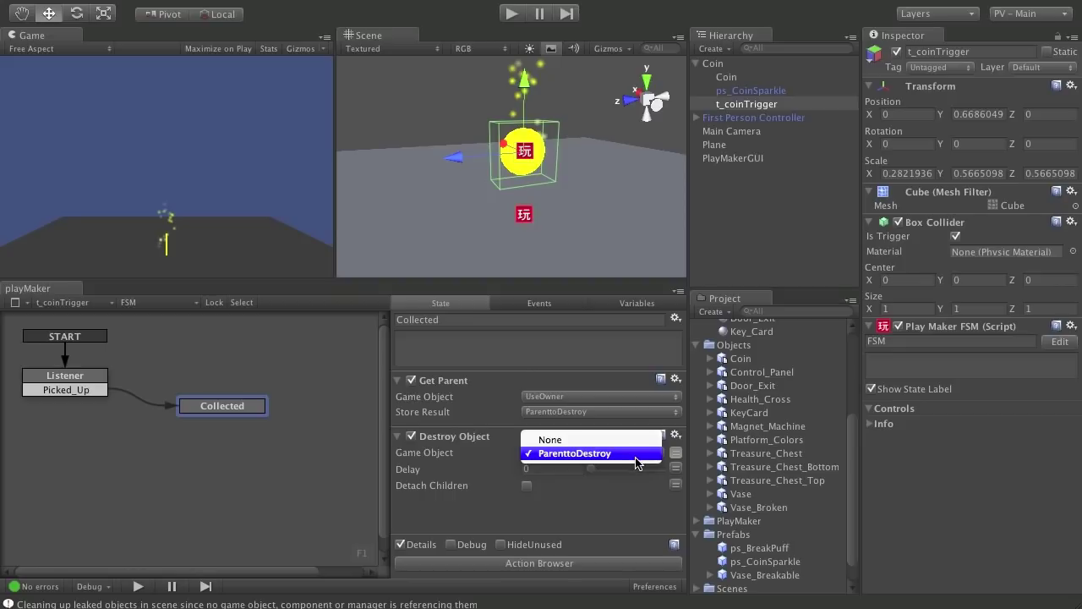
left_click(636, 457)
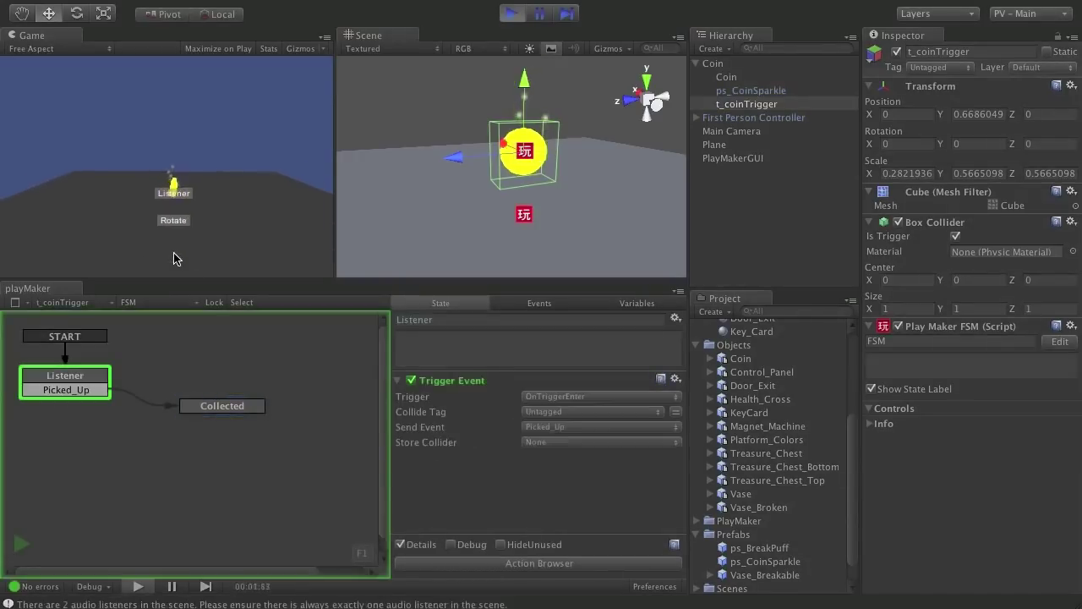
Test the game by walking the player into the coin and back, and stop play mode
key("w")
key("w")
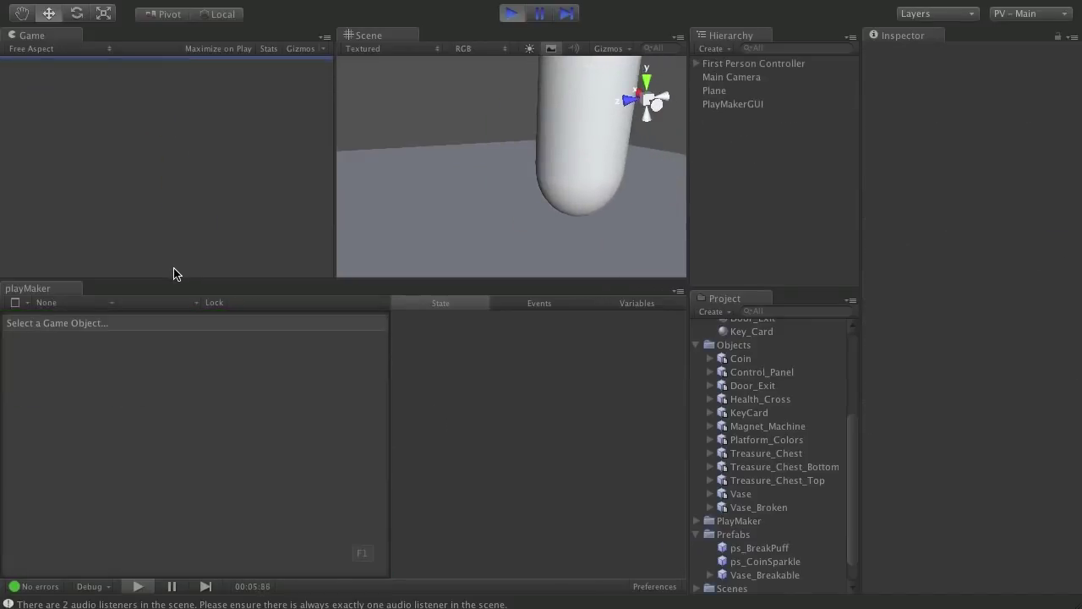
key("s")
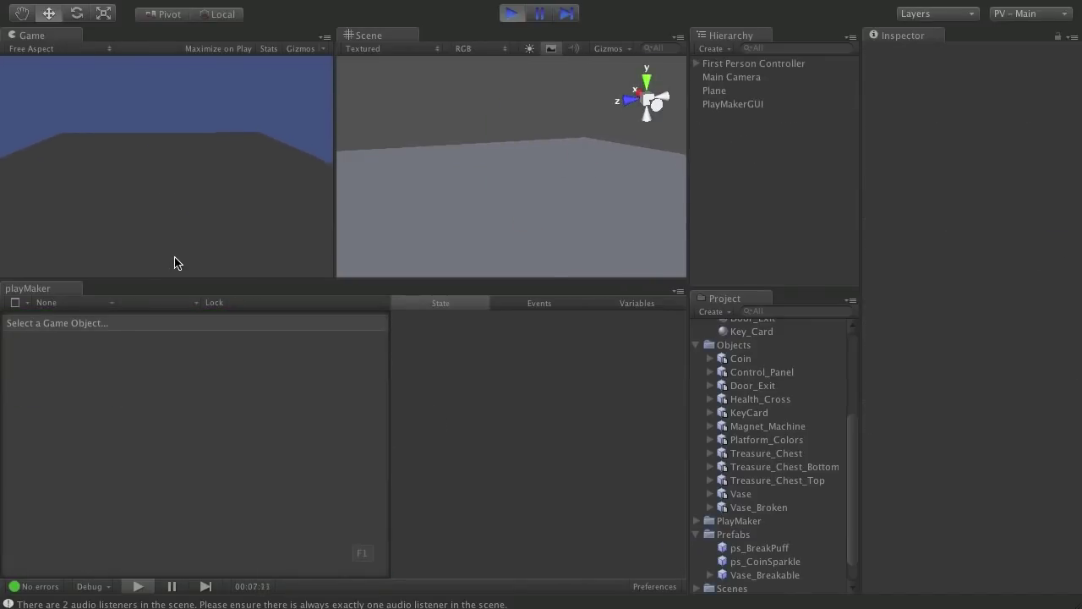
key("s")
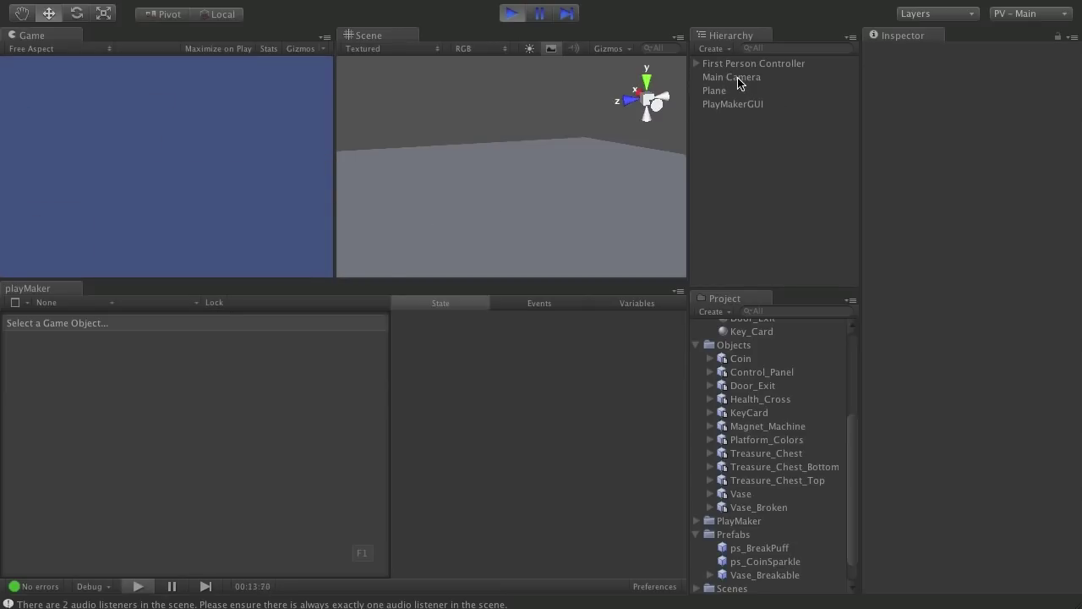
left_click(511, 17)
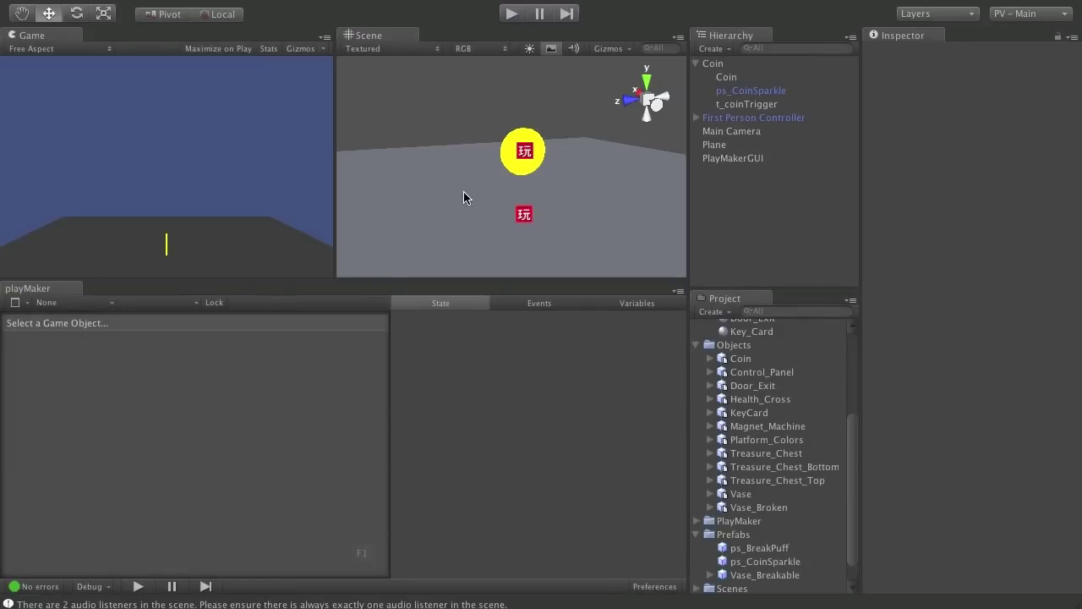
Duplicate the parent Coin twice, spacing the copies on both sides of it along Z, one at about -2.53
left_click_drag(586, 163, 468, 215, "alt")
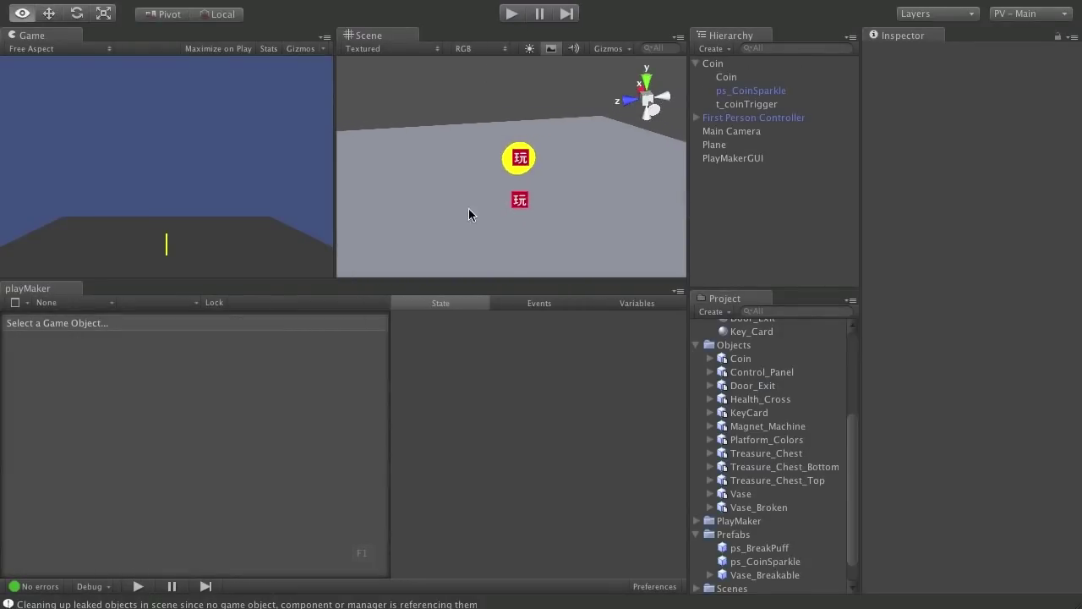
left_click(695, 65)
left_click(712, 63)
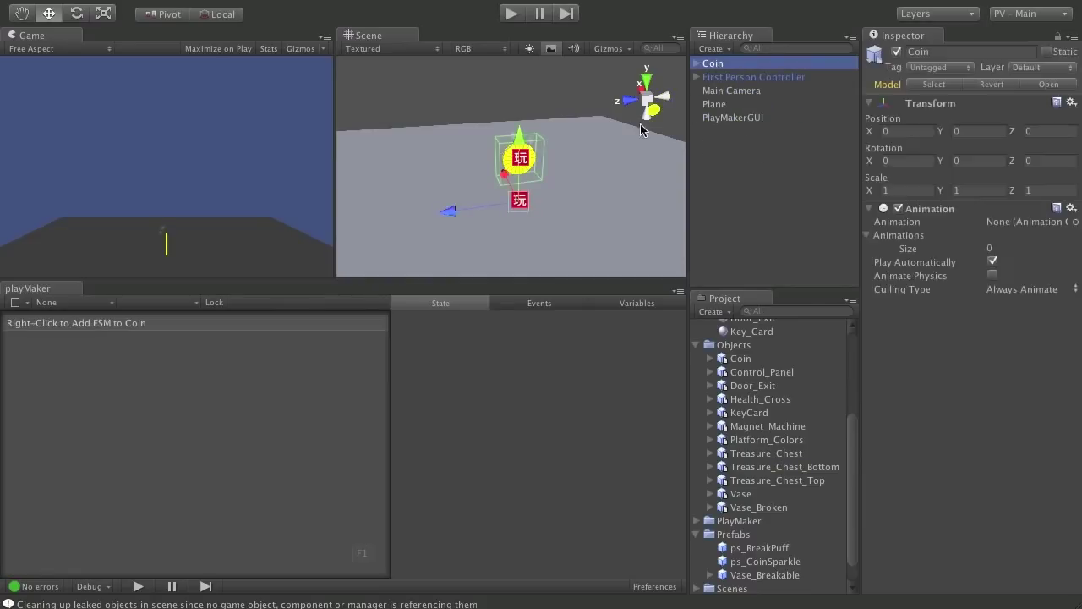
left_click_drag(449, 212, 298, 229)
right_click_drag(483, 225, 263, 206, "alt")
key("ctrl+d")
left_click_drag(340, 210, 580, 198)
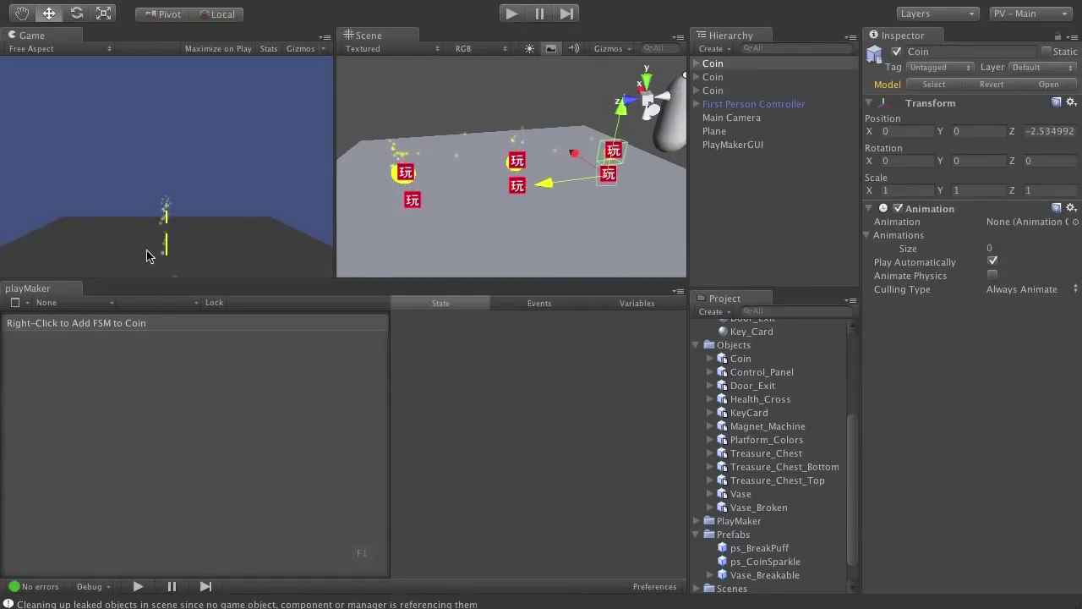
Play the scene, walk the player through all three coins, and stop play mode
key("ctrl+p")
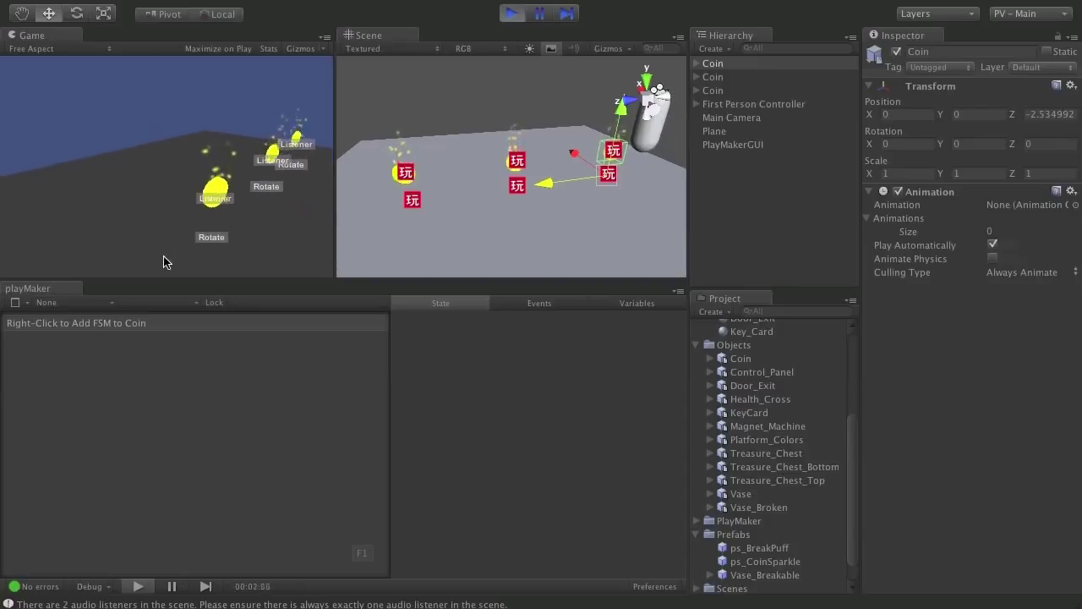
key("w")
key("w")
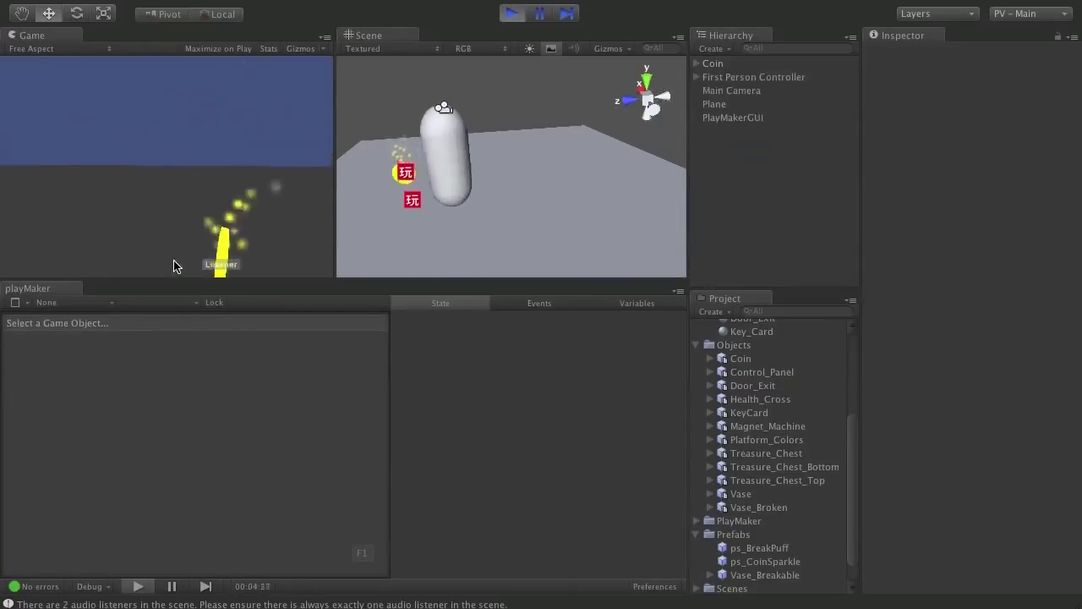
key("w")
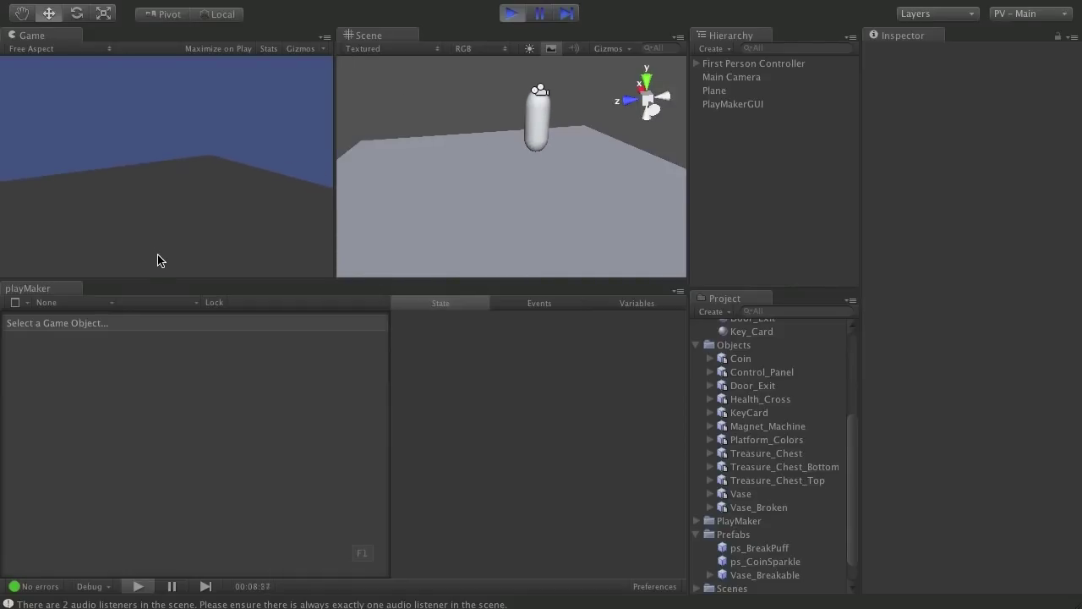
key("ctrl+p")
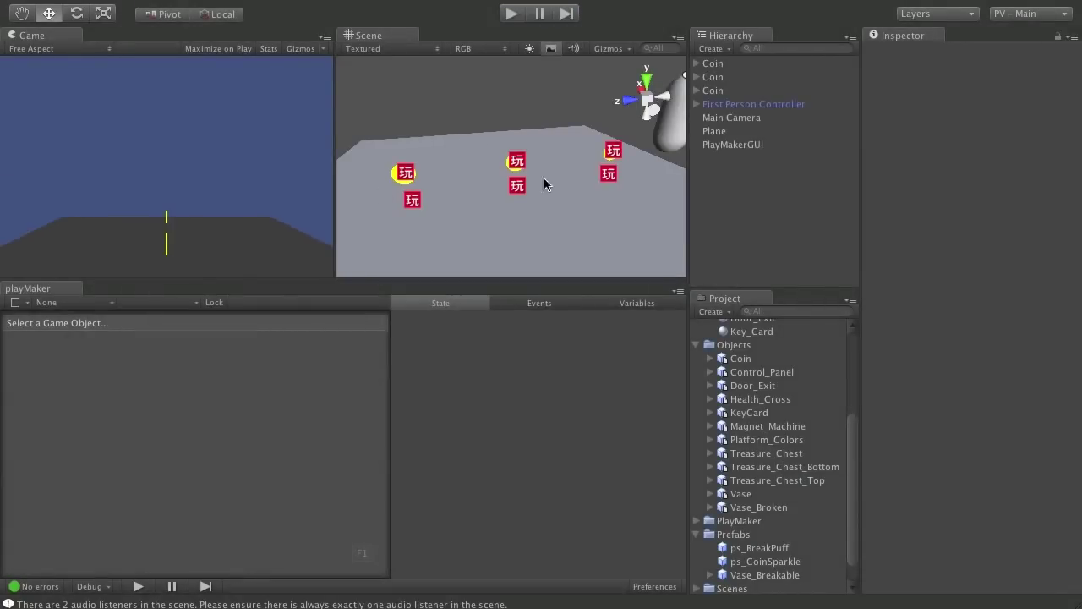
Delete the two duplicated Coin objects, keeping the original at the scene origin
left_click(721, 92)
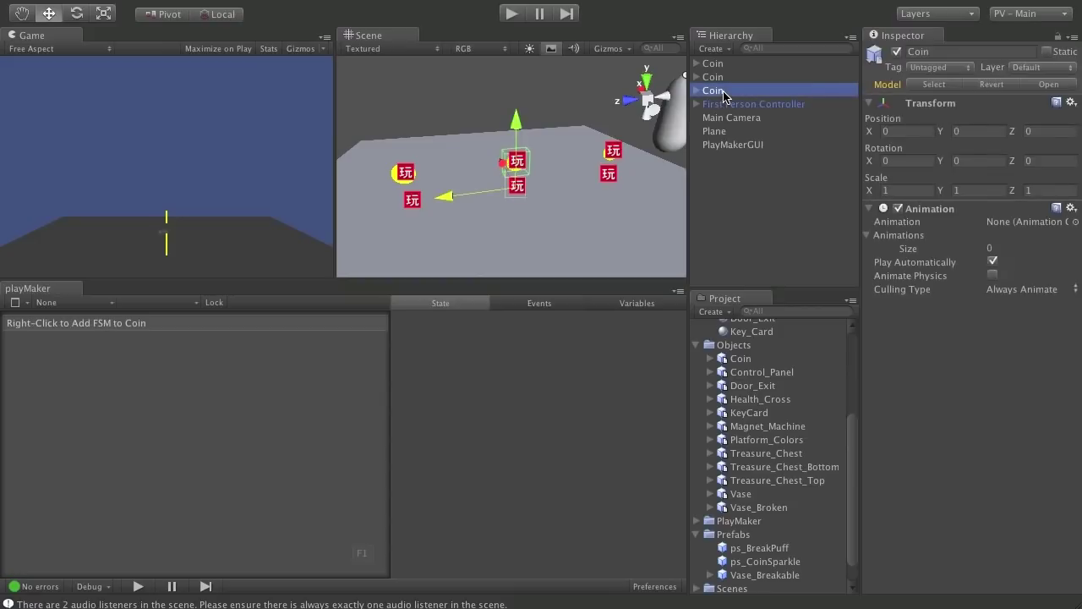
left_click(723, 77)
key("Delete")
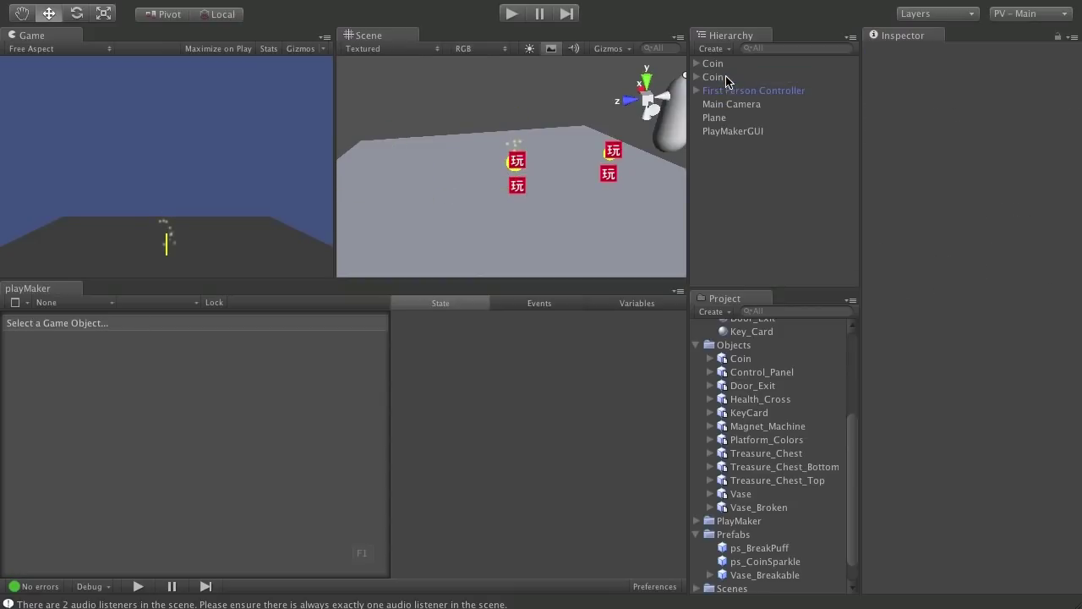
left_click(727, 76)
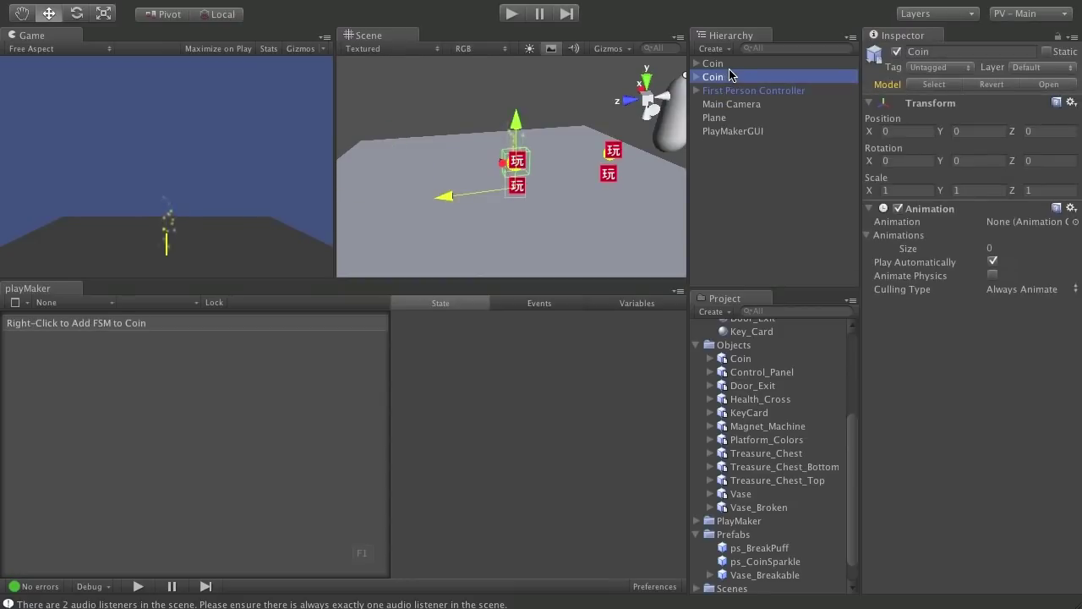
left_click(733, 65)
key("Delete")
Review the actions in the Collected state of the remaining coin's t_coinTrigger FSM
left_click(727, 65)
left_click(696, 63)
left_click(755, 104)
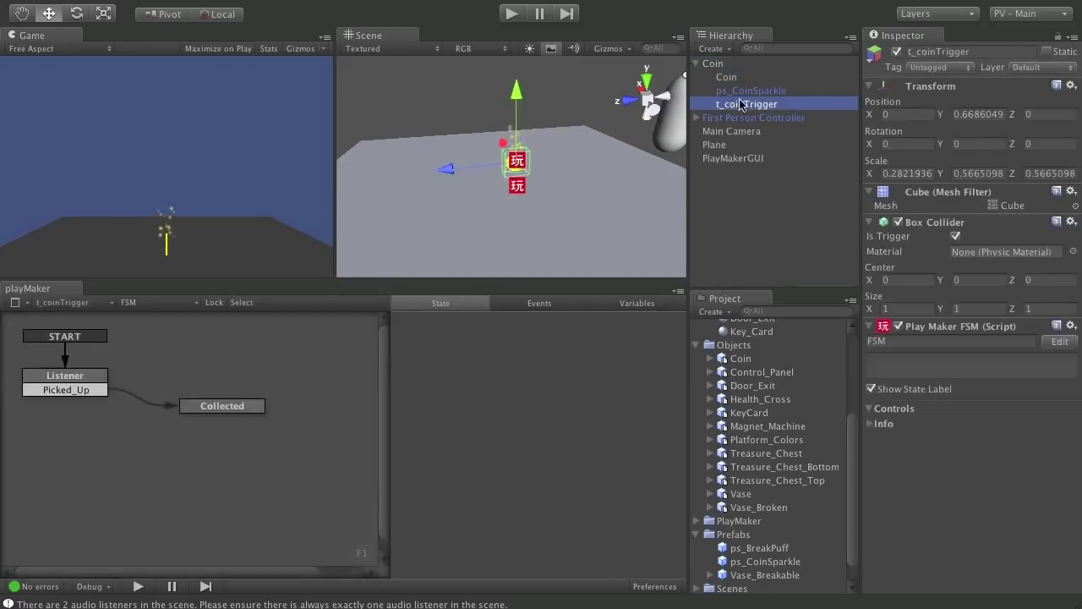
left_click(245, 413)
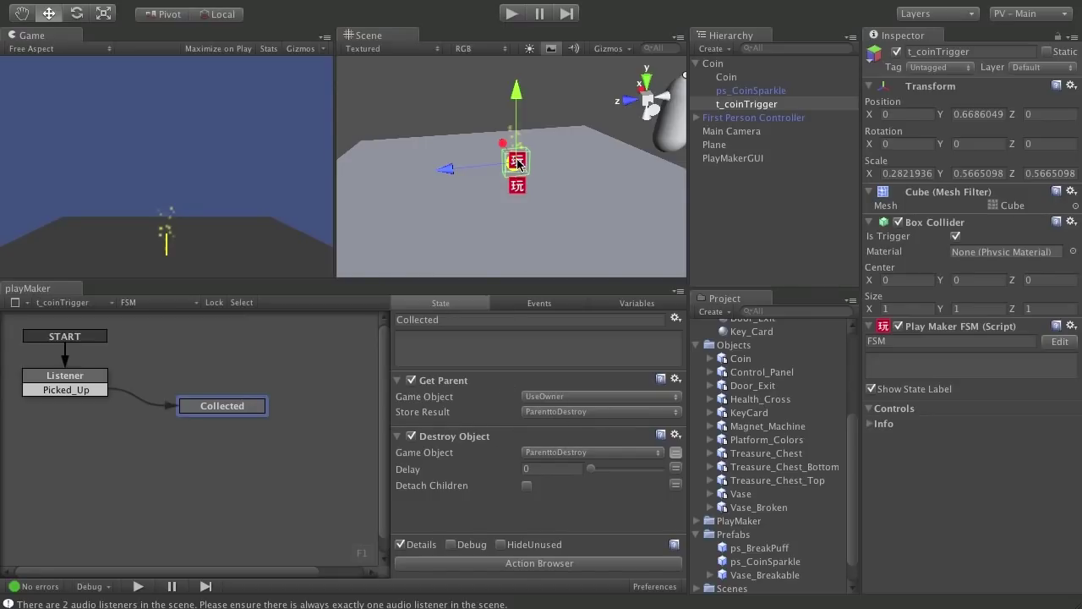
Duplicate the parent Coin and move the copy along Z to about 1.7
left_click(732, 68)
key("ctrl+d")
left_click_drag(451, 211, 452, 177)
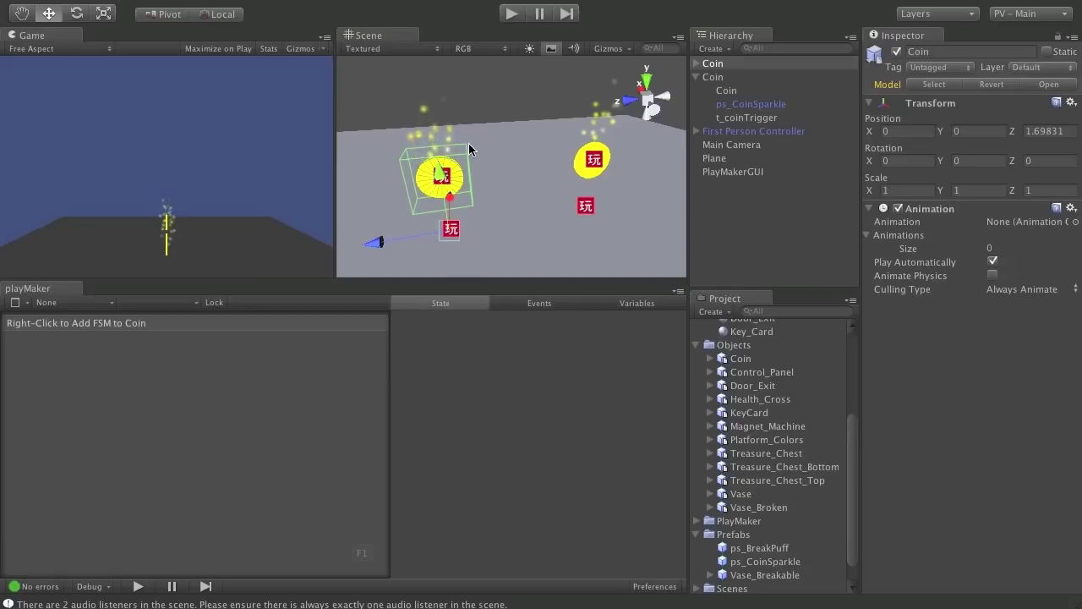
left_click_drag(463, 206, 538, 204, "alt")
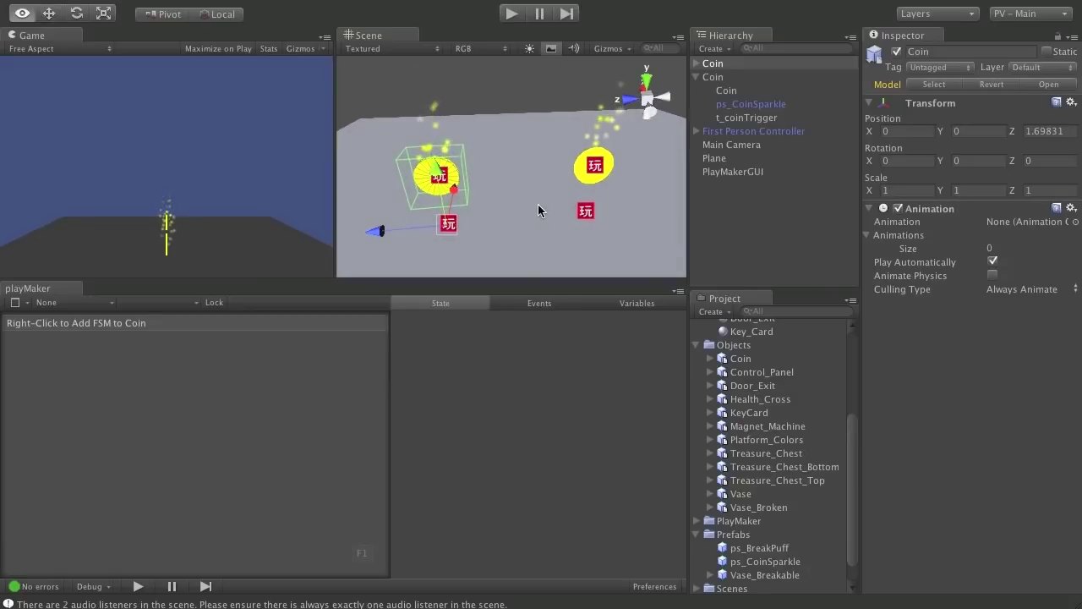
right_click_drag(494, 203, 566, 214, "alt")
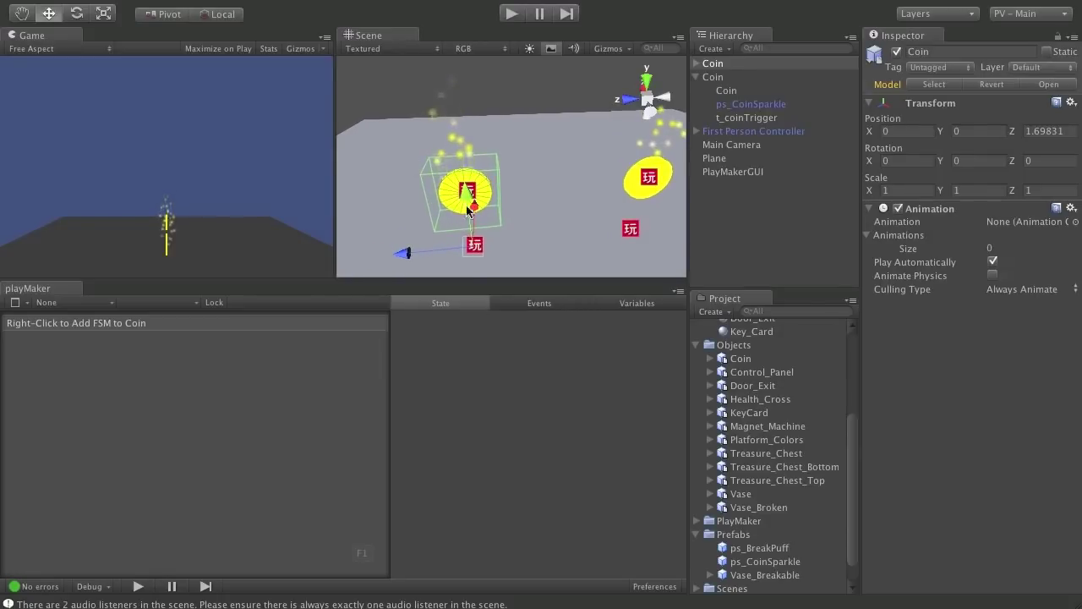
left_click_drag(544, 155, 458, 204, "alt")
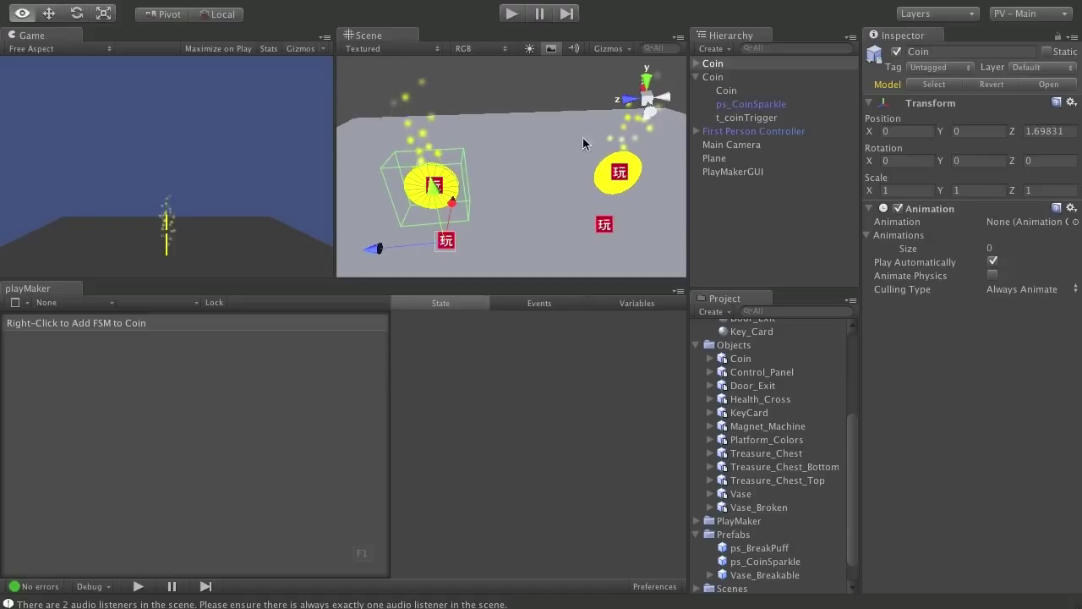
Delete the duplicated Coin located at about 1.7 on Z
right_click_drag(604, 135, 533, 142, "alt")
left_click(713, 63)
key("Delete")
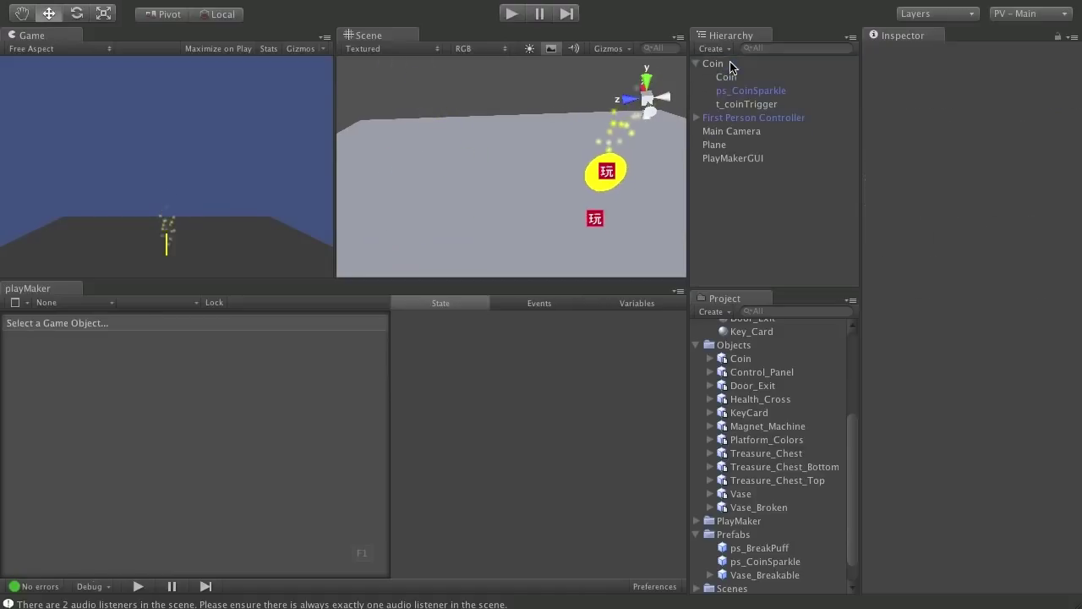
Create a prefab named Coin in the Prefabs folder and fill it with the parent Coin object from the scene
left_click(731, 64)
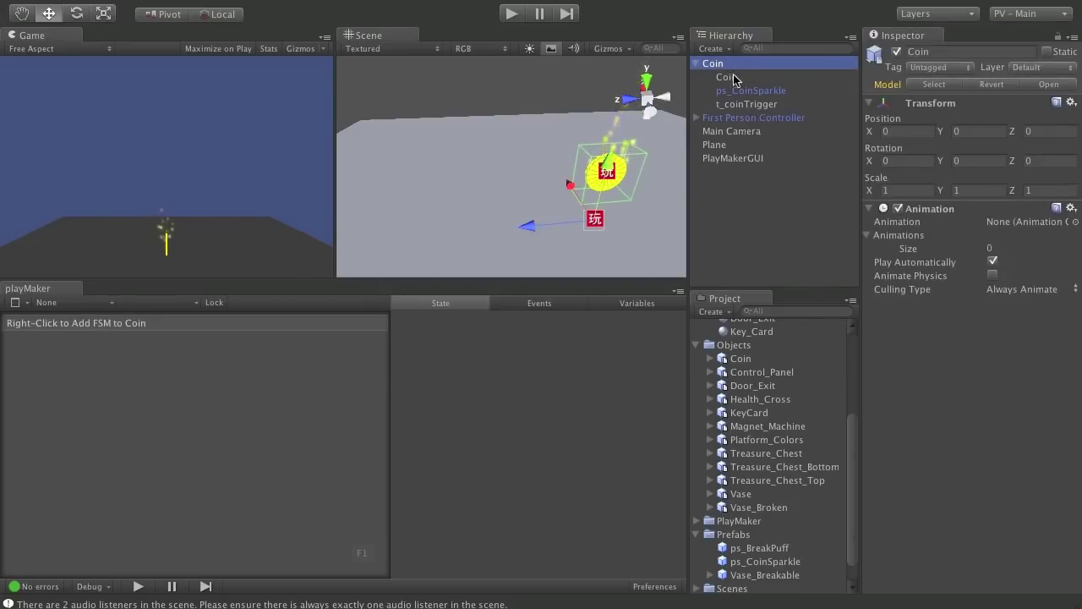
left_click(695, 64)
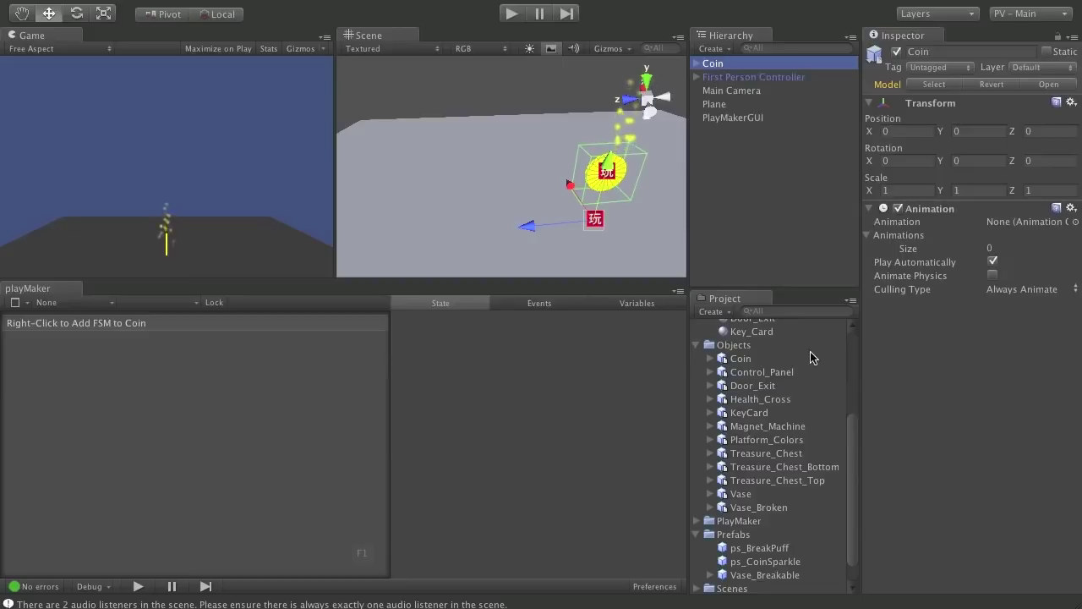
scroll(755, 338, "down", 1)
right_click(743, 508)
mouse_move(780, 515)
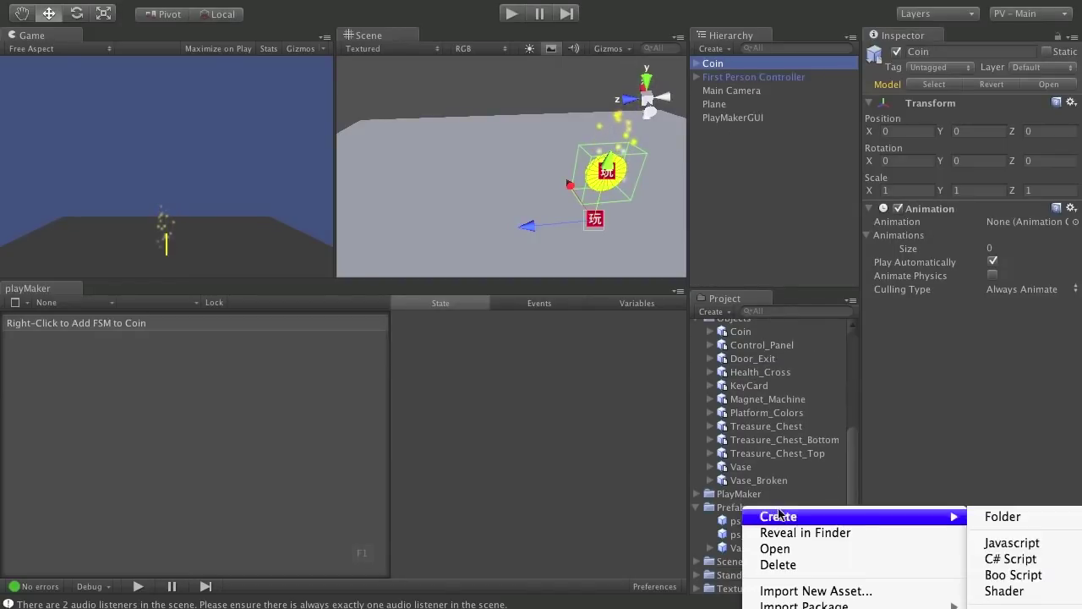
left_click(1006, 604)
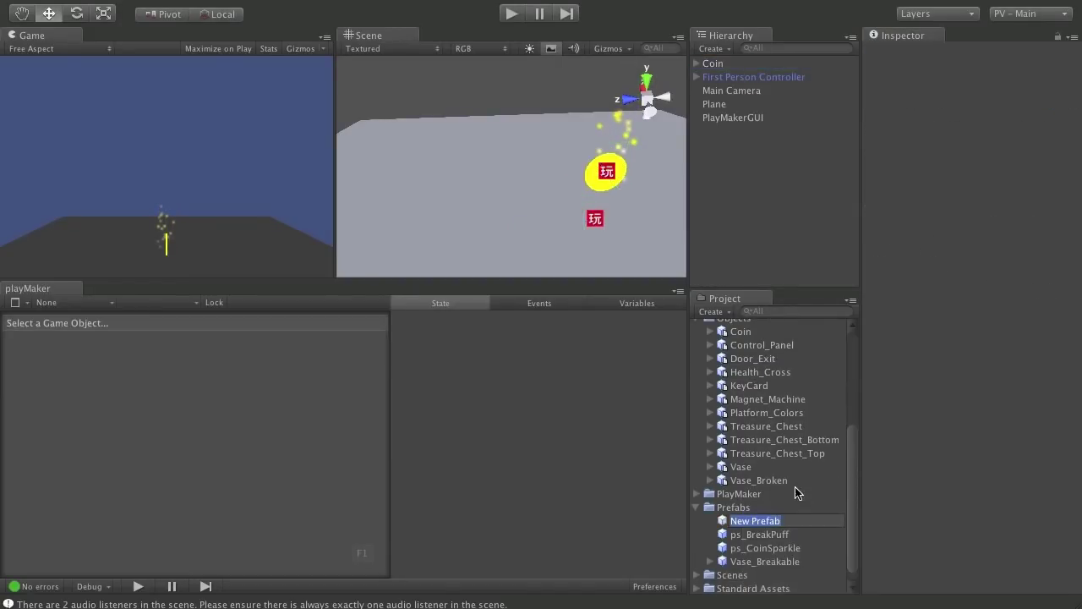
type("Coin")
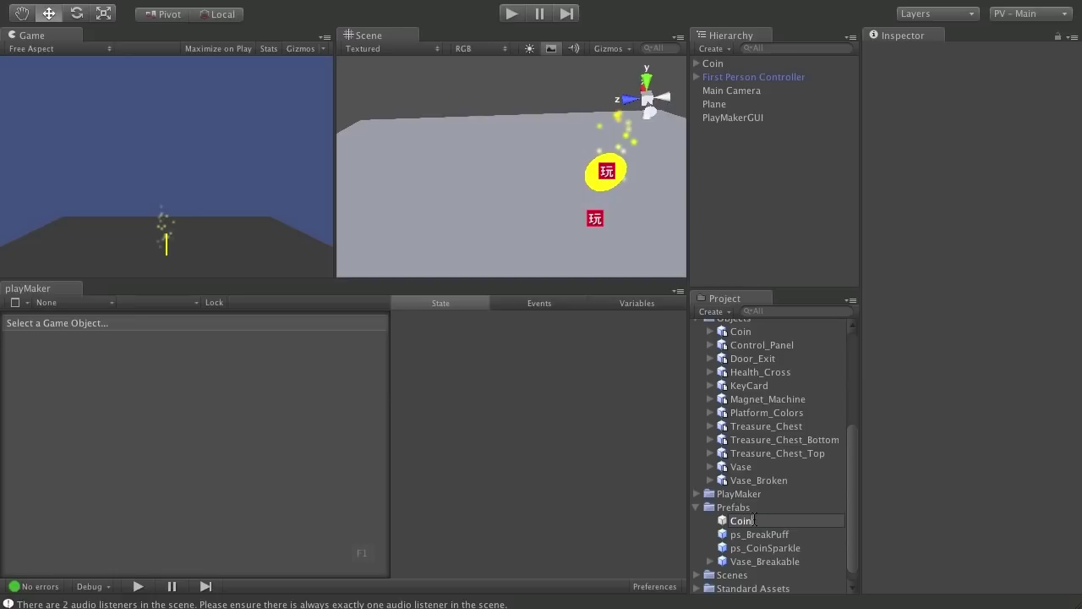
key("Return")
left_click_drag(717, 63, 720, 507)
left_click_drag(739, 521, 749, 528)
Delete the original parent Coin from the scene and place an instance of the Coin prefab at the origin instead
left_click(714, 65)
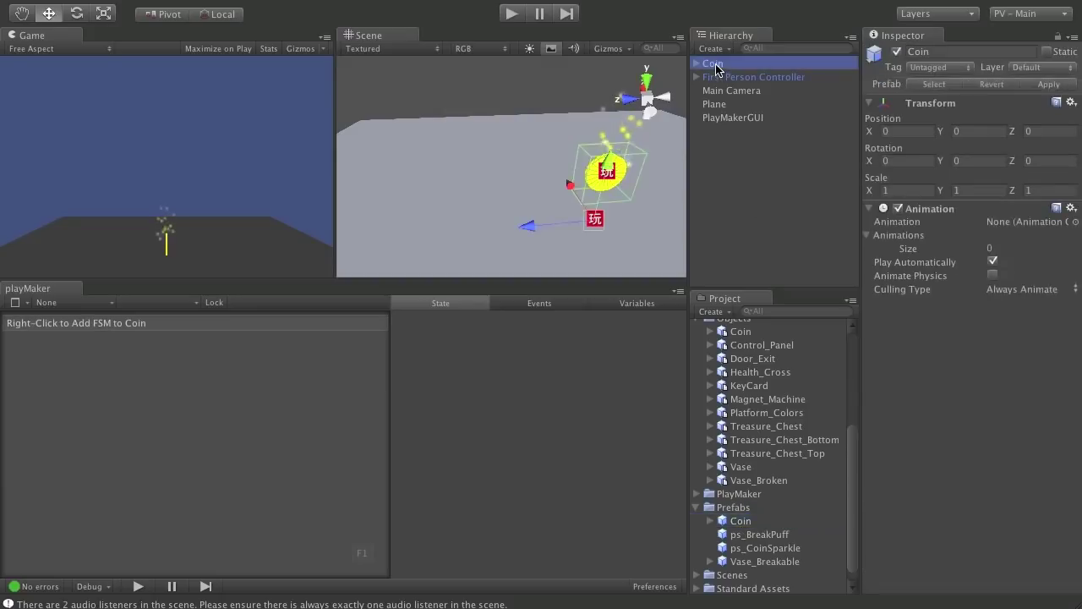
key("super+BackSpace")
left_click_drag(749, 522, 596, 179)
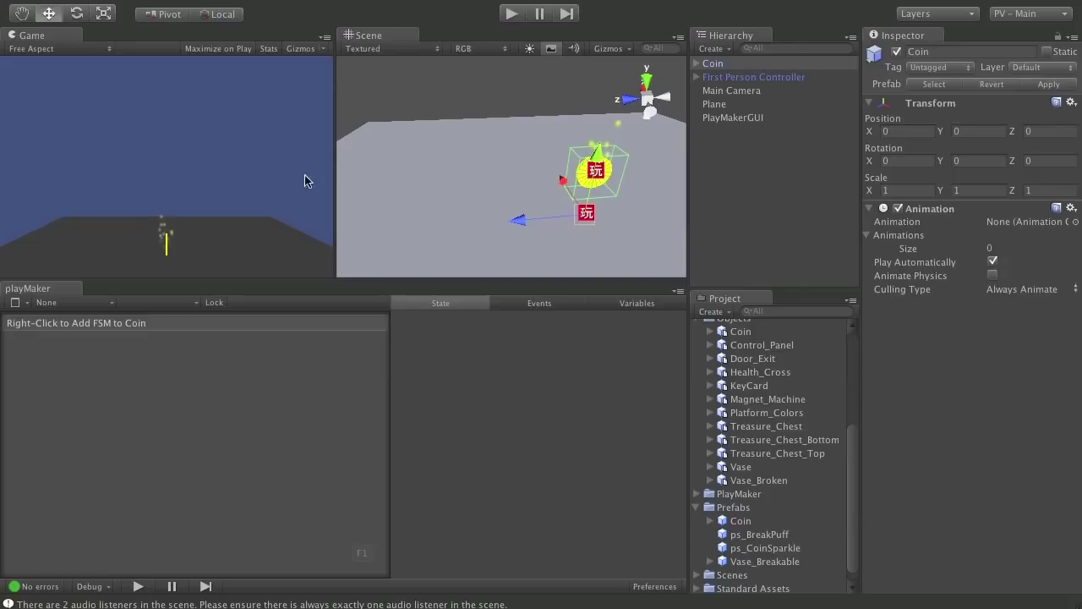
Play-test the Coin prefab instance by walking the player forward into it, and stop the game
key("super+p")
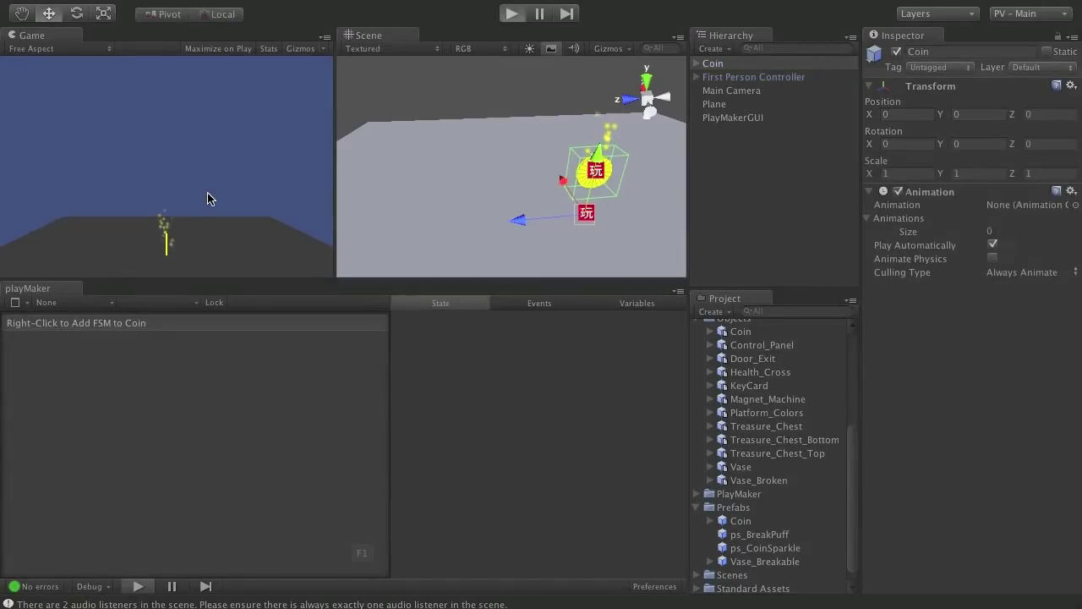
key("w")
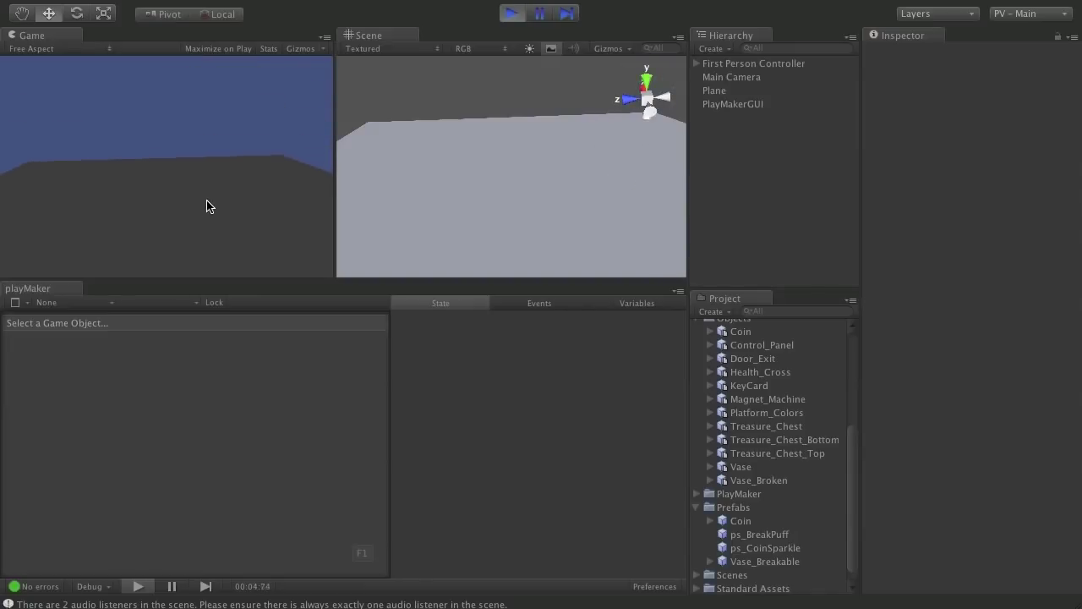
key("super+p")
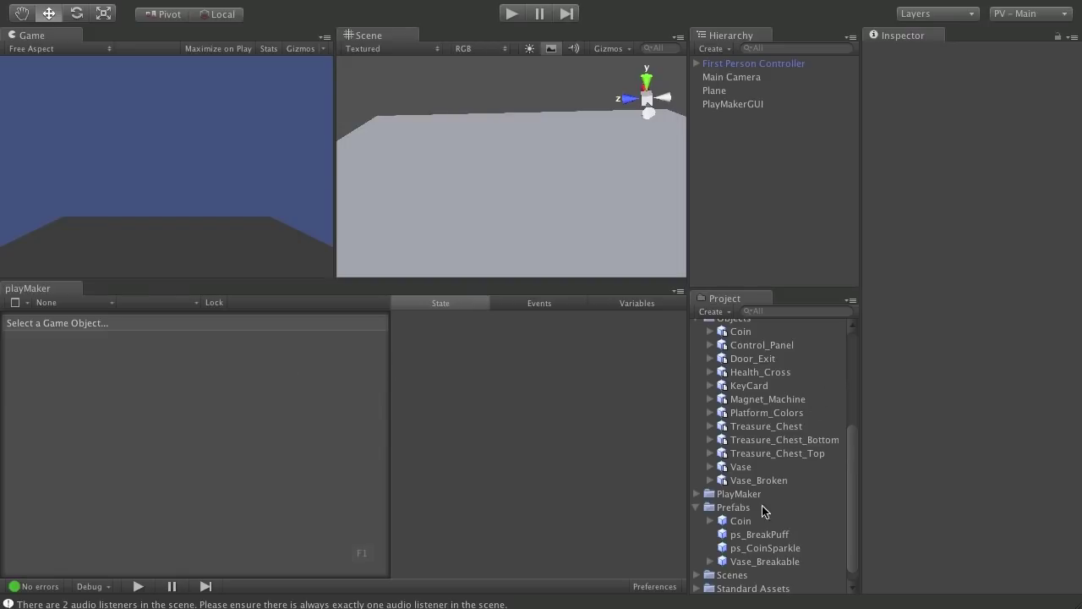
Examine the Vase_Breakable prefab's child objects and the Exploding state's actions in its t_breakableTrigger FSM
left_click(764, 561)
left_click(710, 562)
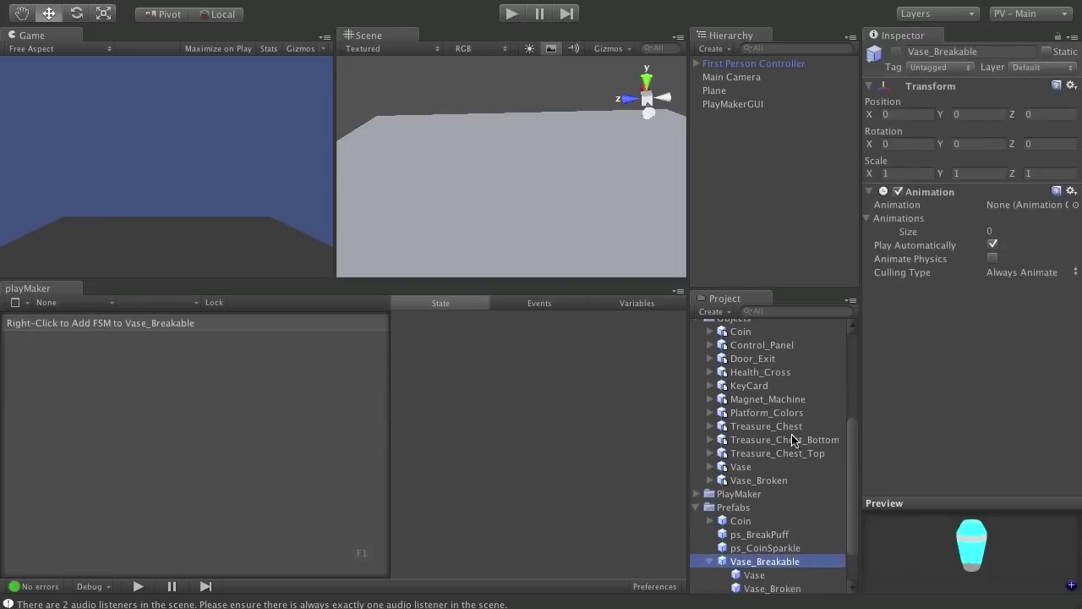
scroll(791, 437, "down", 2)
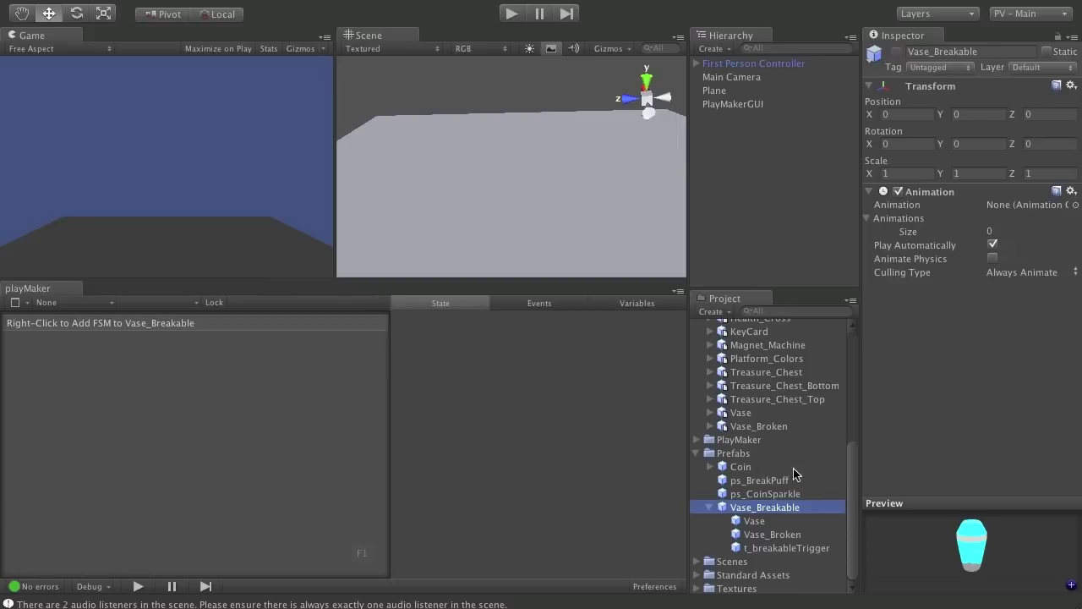
left_click(769, 536)
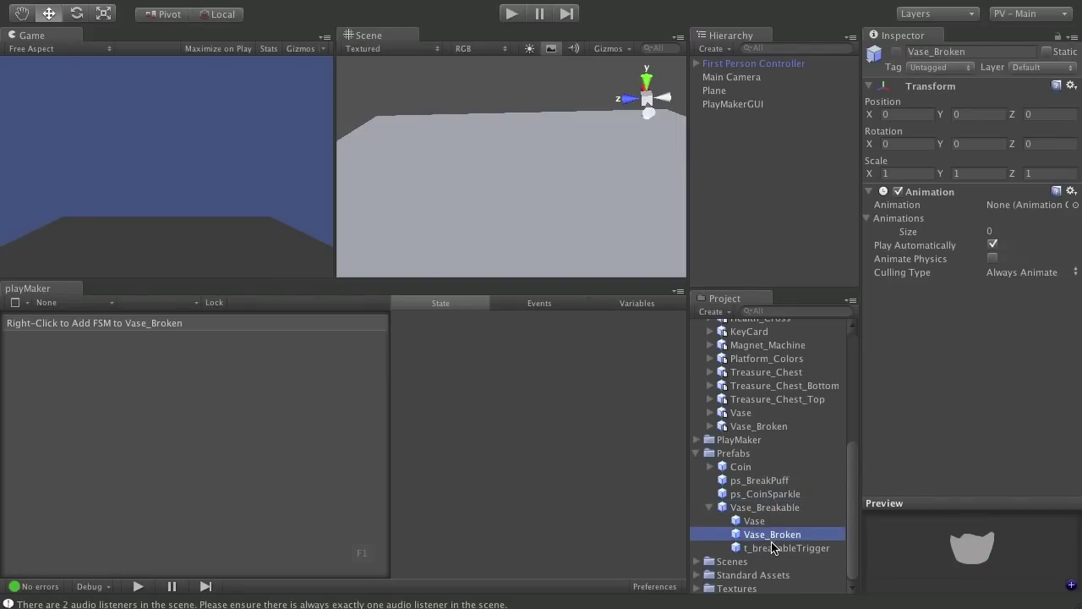
left_click(772, 548)
left_click(770, 536)
left_click(769, 548)
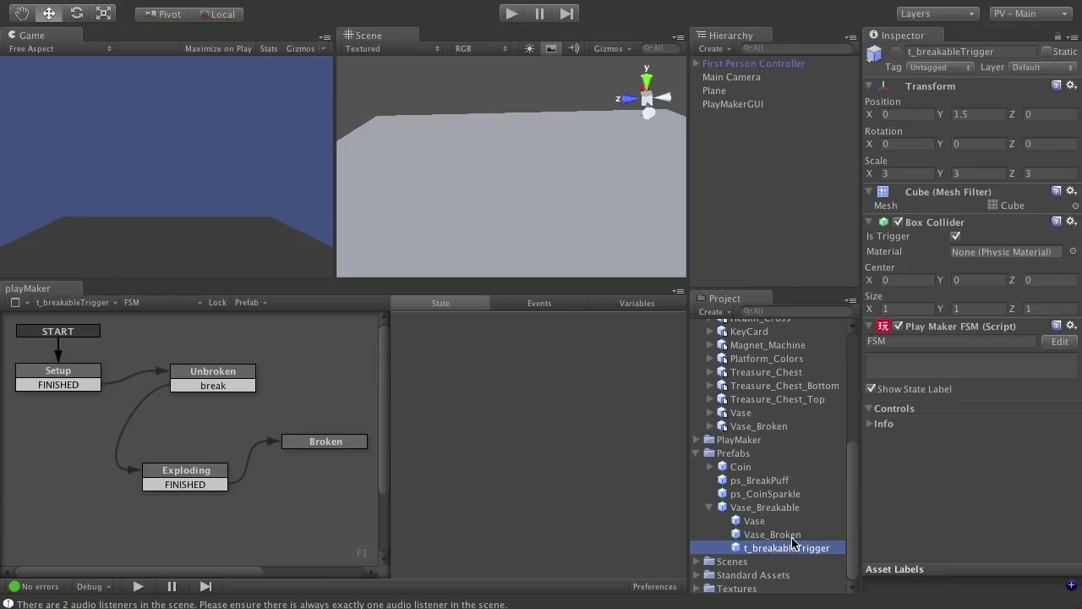
left_click(188, 470)
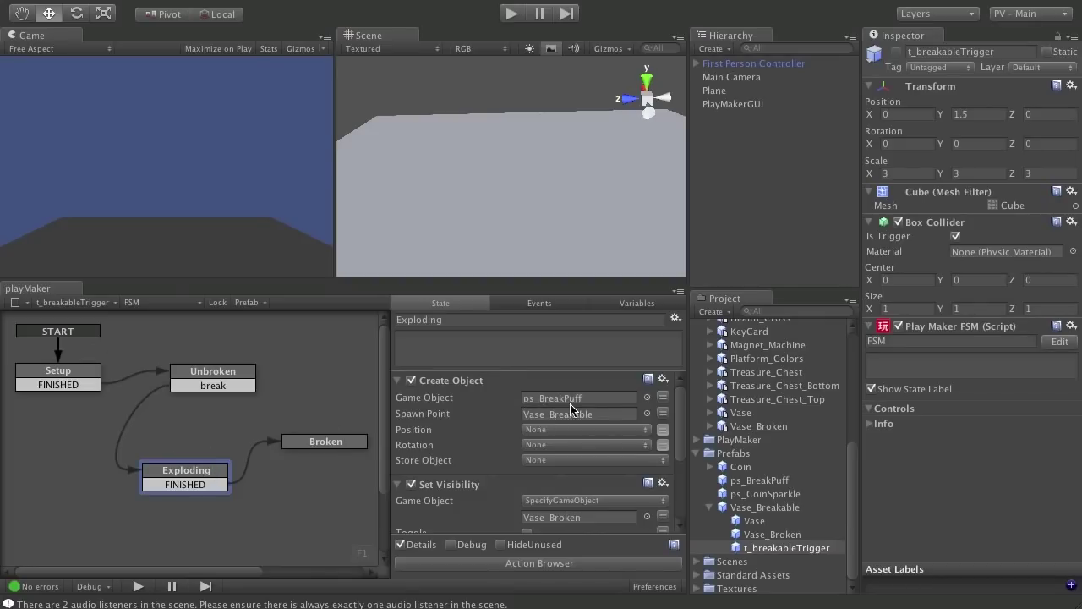
scroll(505, 413, "down", 4)
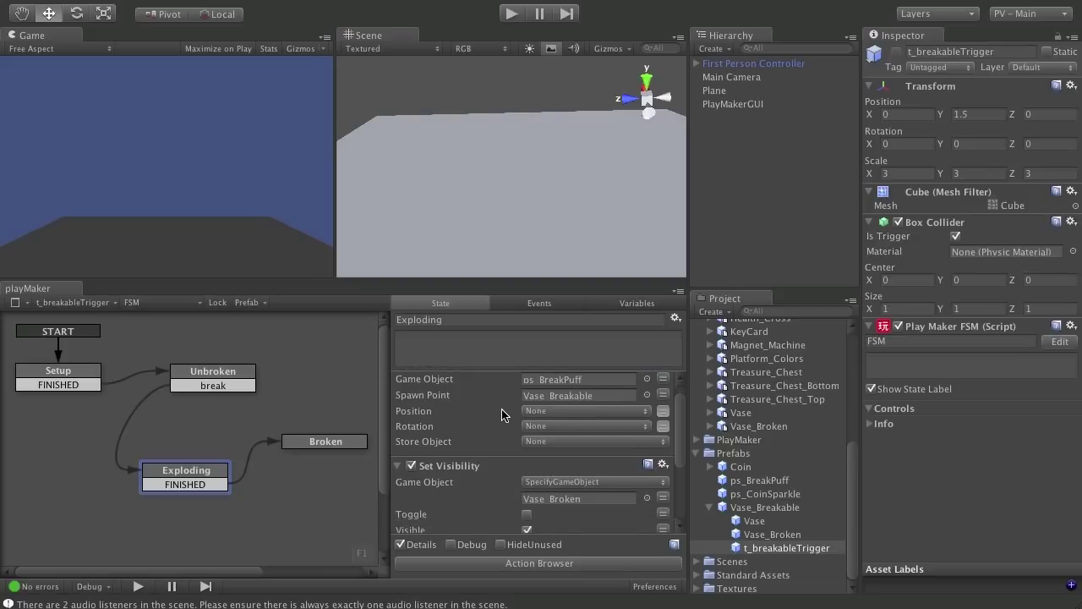
scroll(682, 423, "down", 1)
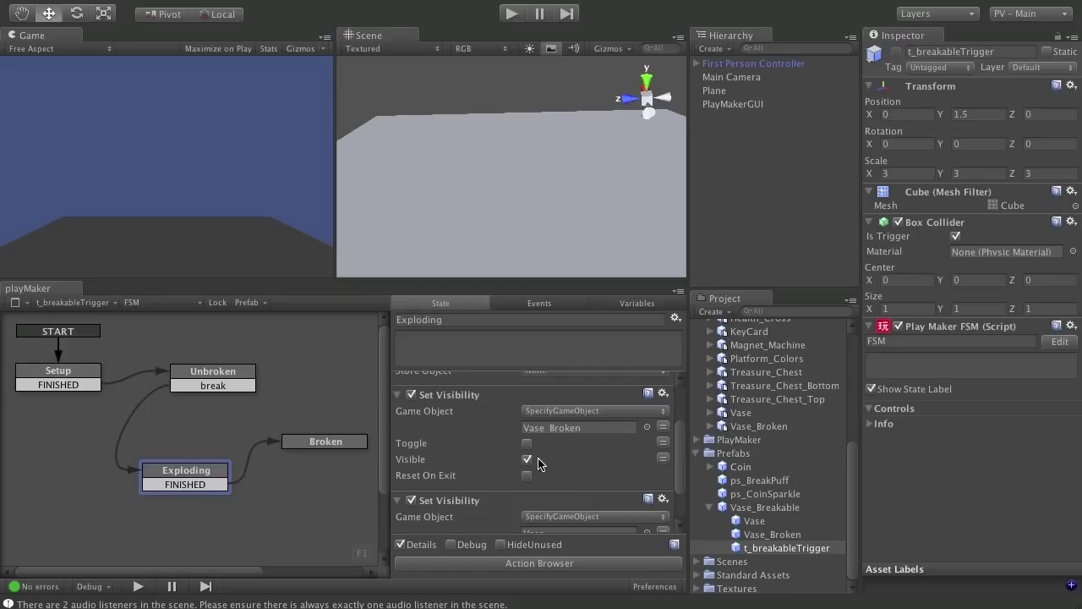
scroll(681, 456, "down", 4)
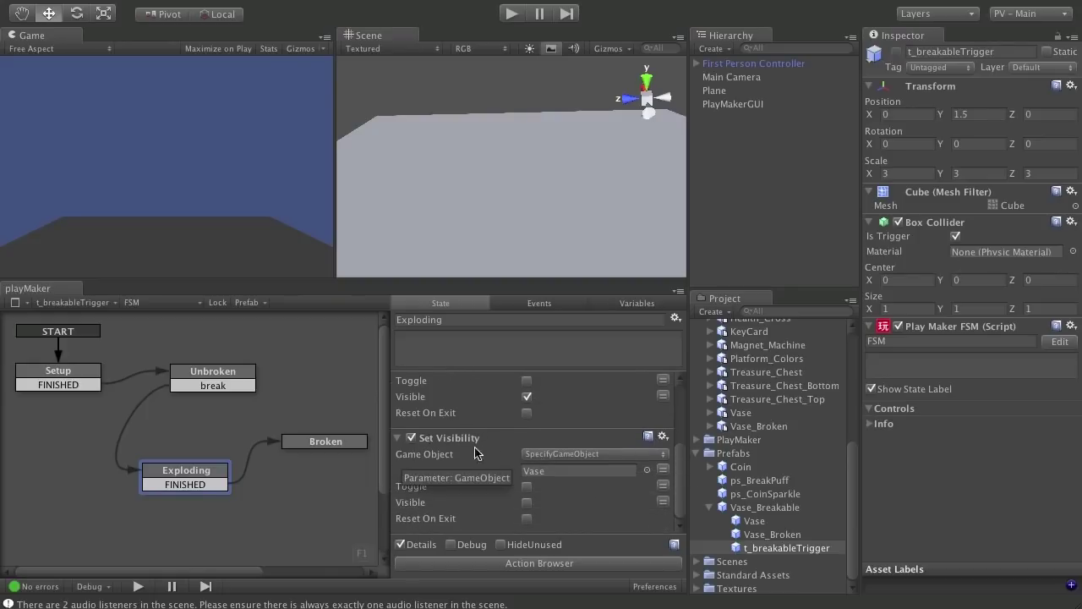
Add a Create Object action to the Exploding state and assign the Coin prefab as its Game Object
left_click(582, 565)
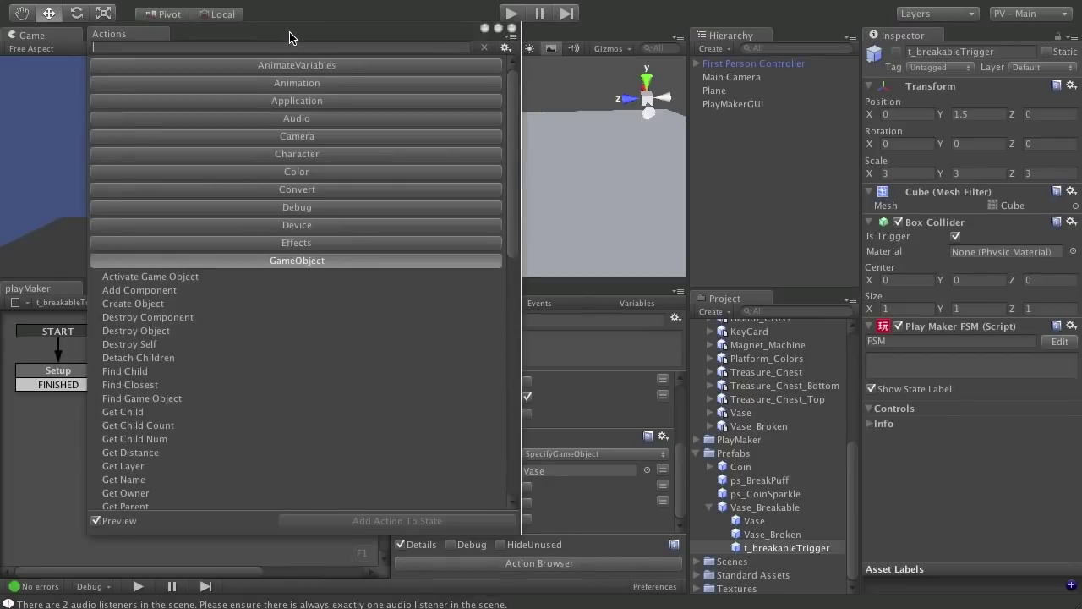
type("creat")
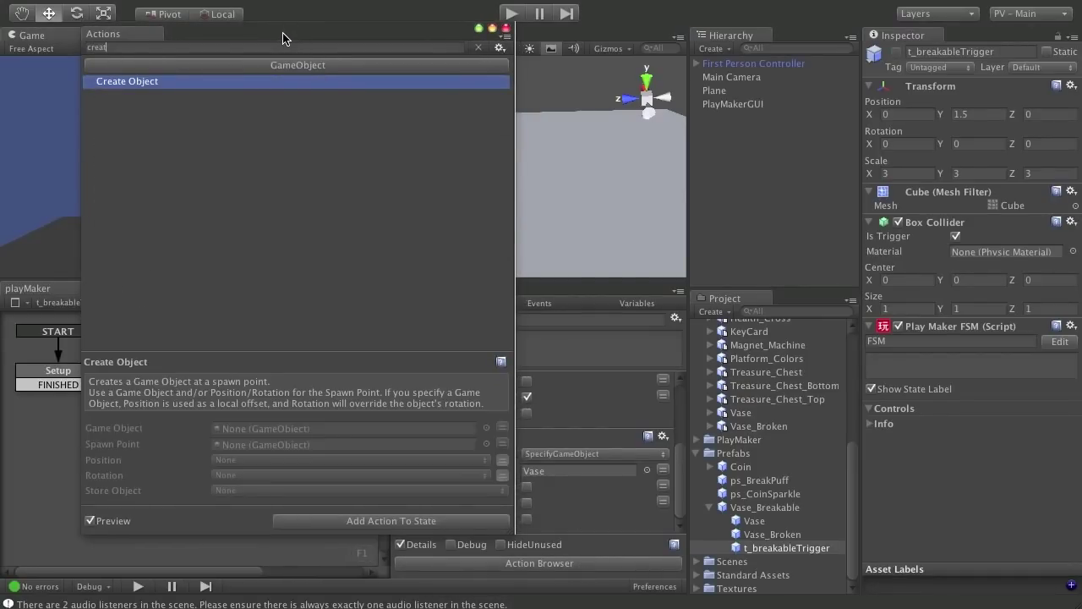
key("Return")
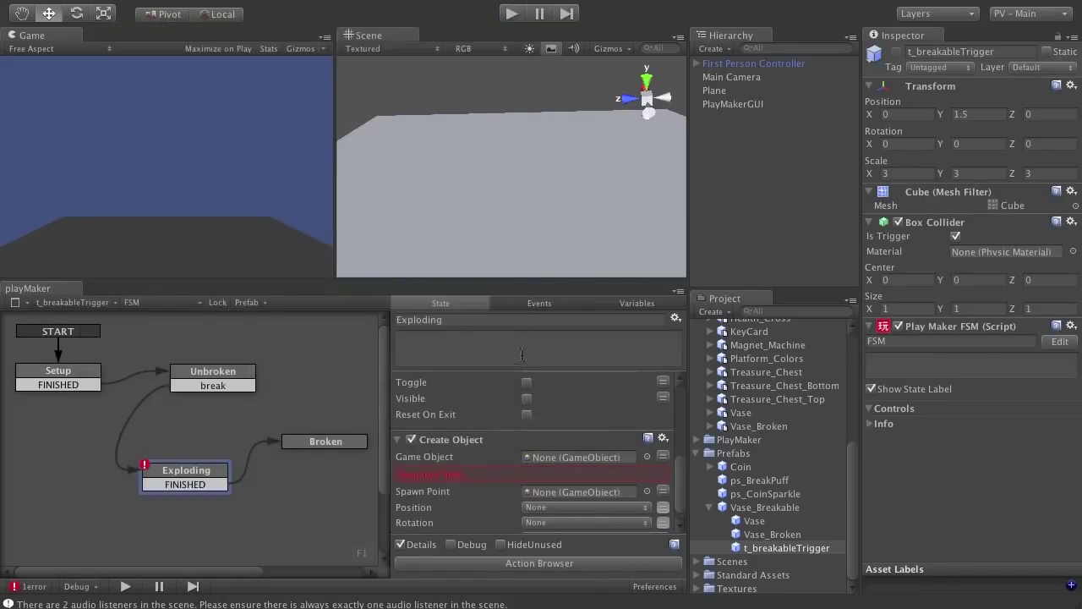
mouse_move(682, 480)
left_mouse_down()
mouse_move(683, 496)
mouse_move(684, 443)
mouse_move(684, 495)
left_mouse_up()
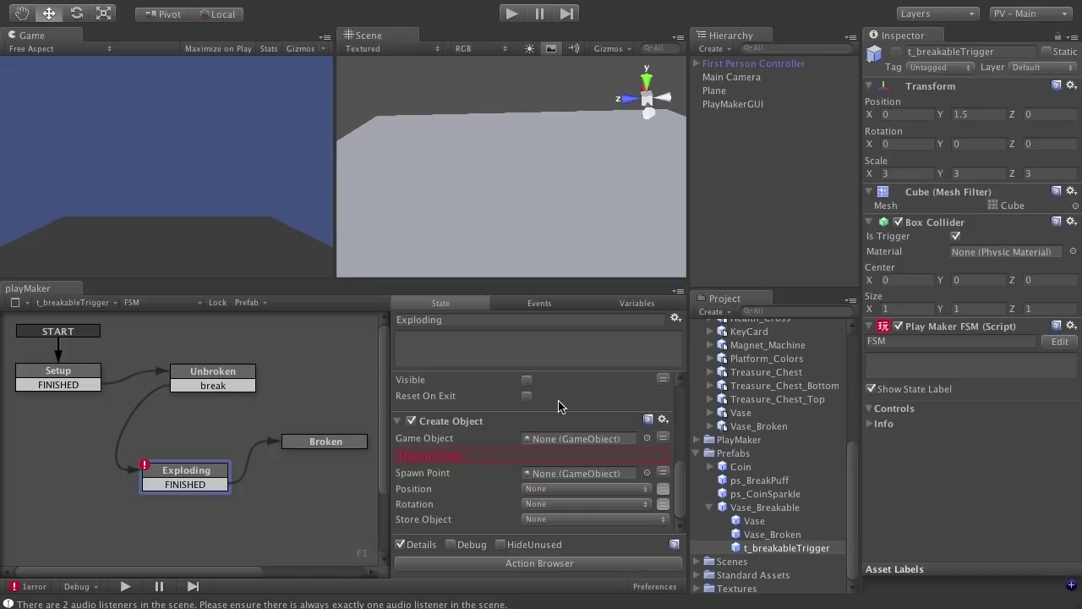
left_click_drag(744, 467, 584, 438)
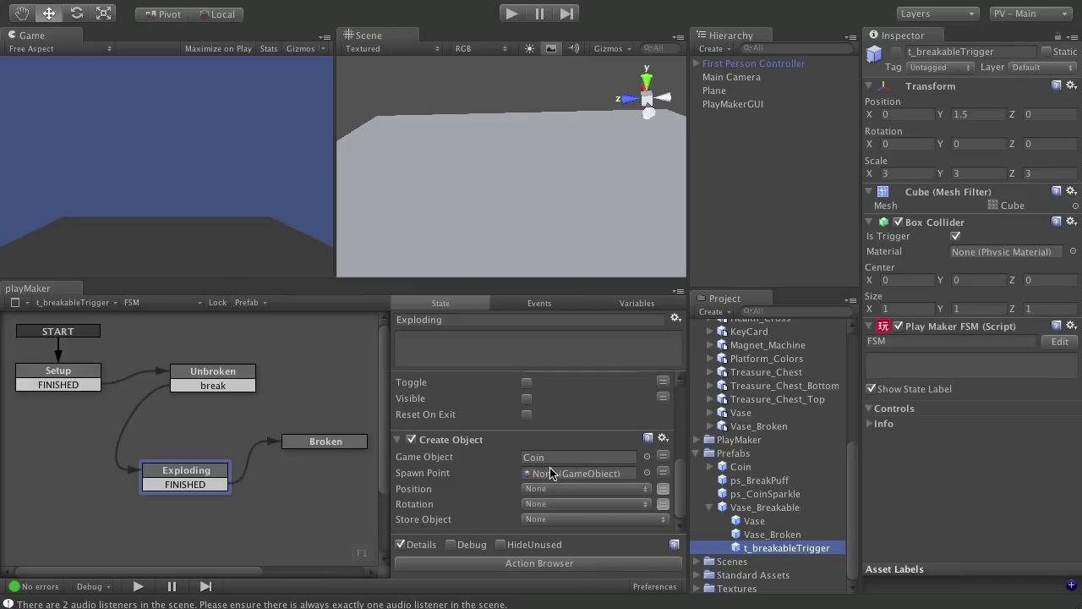
Add a GameObject variable named CoinSpawnPoint to the t_breakableTrigger FSM
left_click(72, 371)
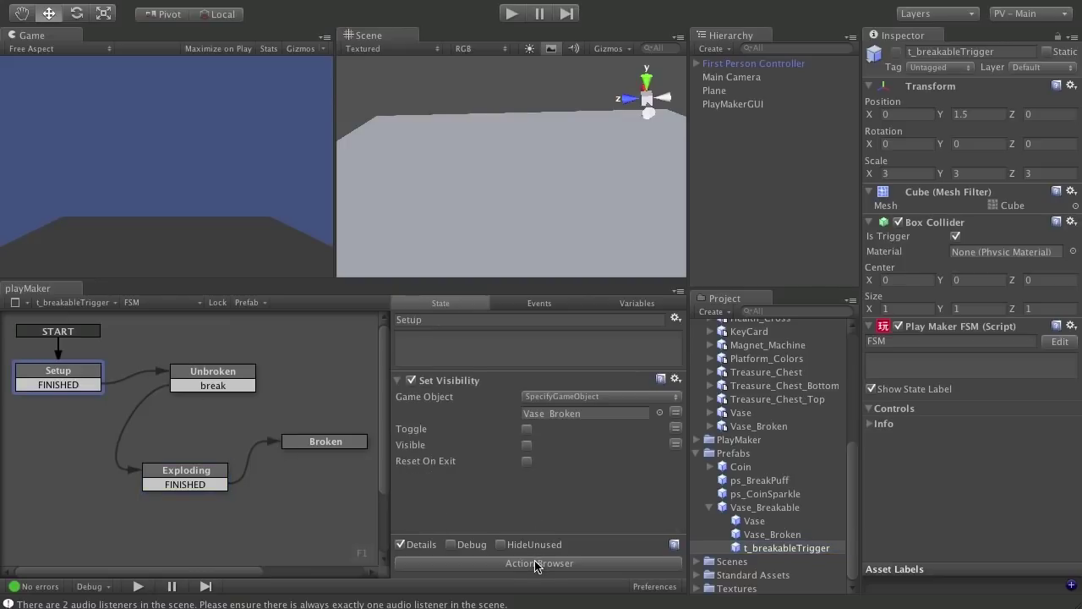
left_click(664, 305)
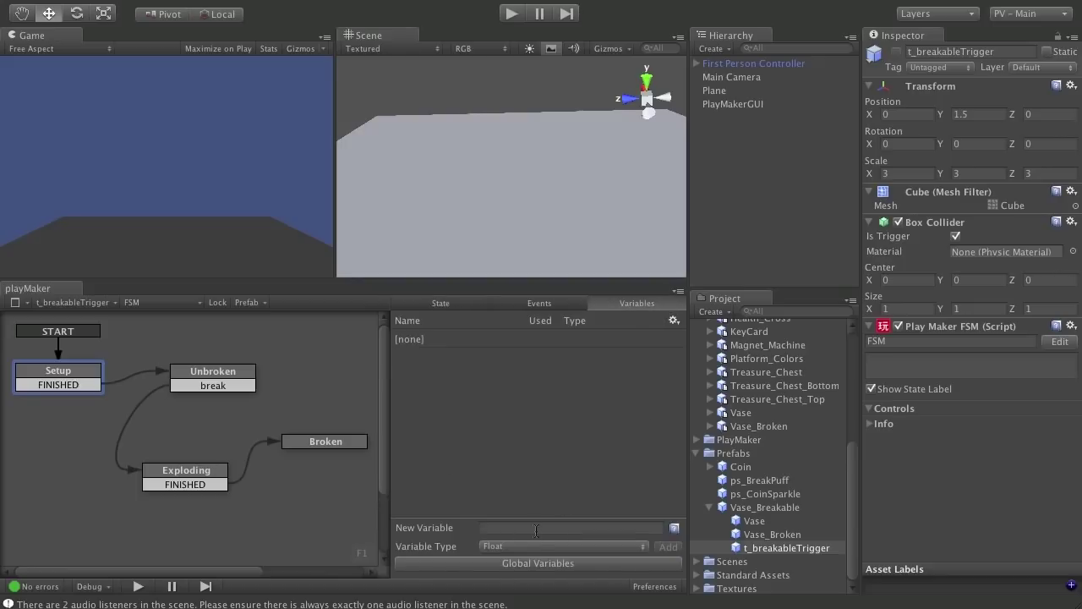
left_click(519, 547)
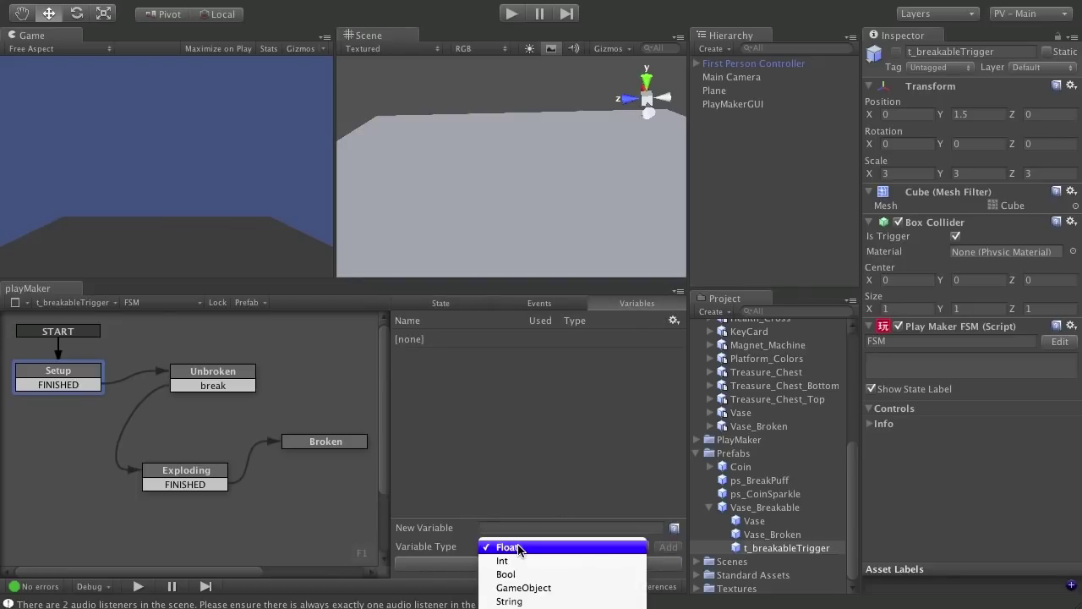
left_click(548, 588)
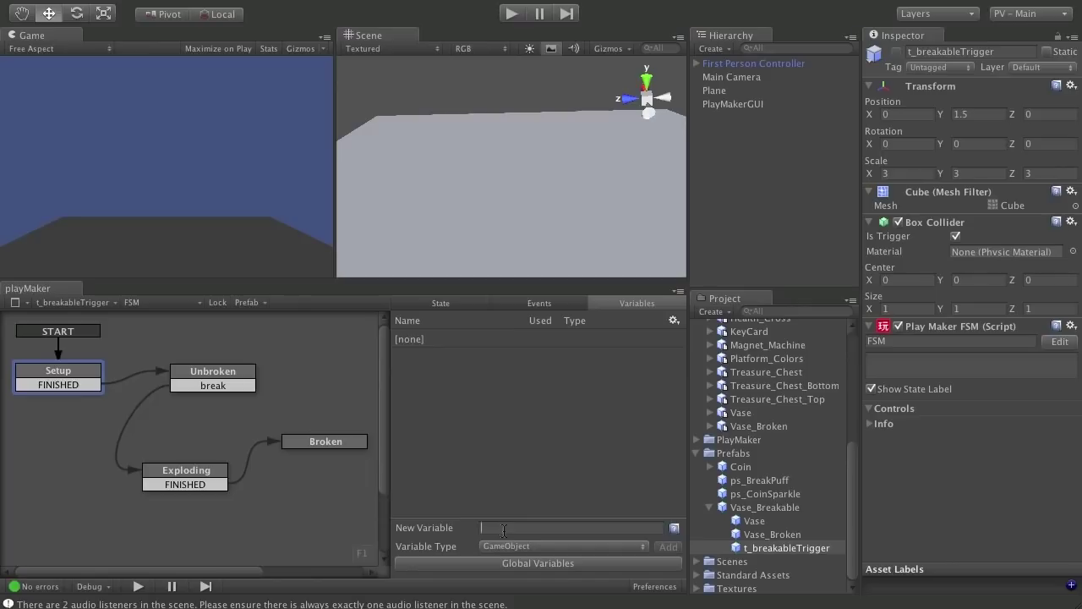
type("Col")
key("Return")
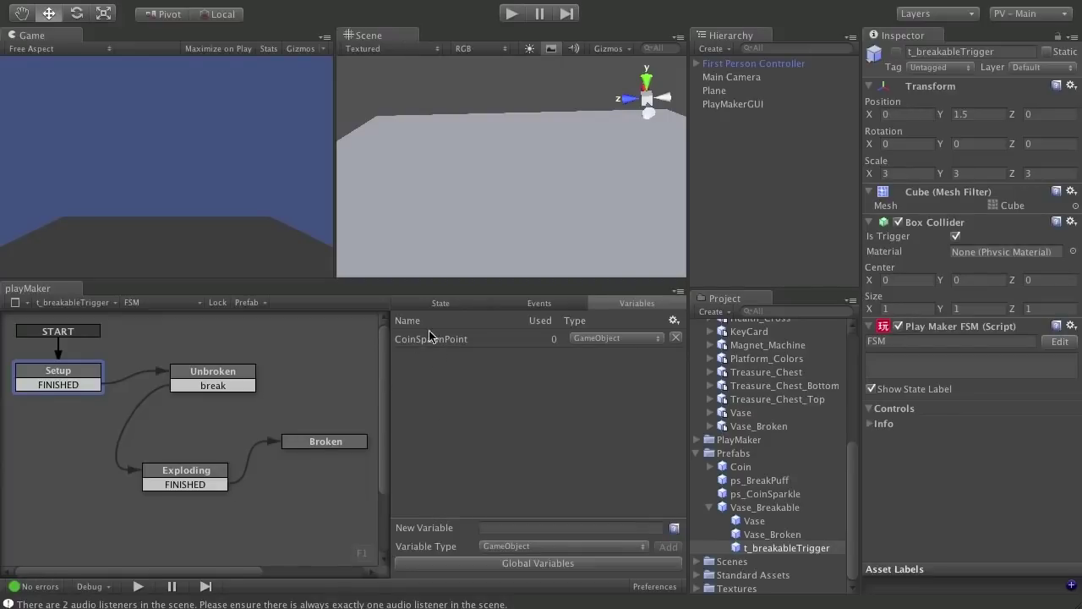
Add a Get Parent action to the Setup state and store its result in CoinSpawnPoint
left_click(82, 377)
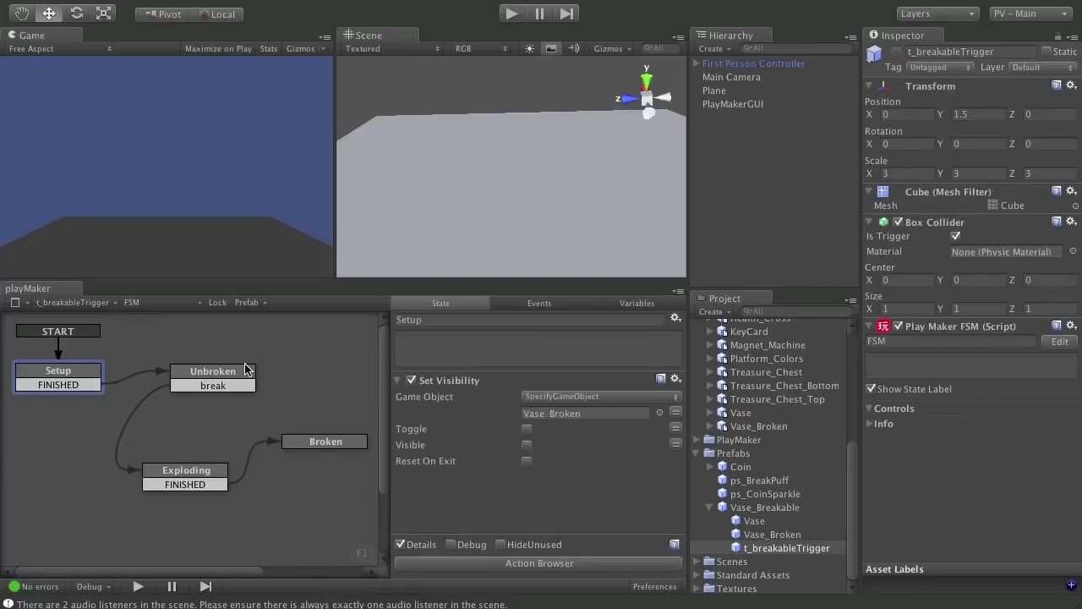
left_click(609, 563)
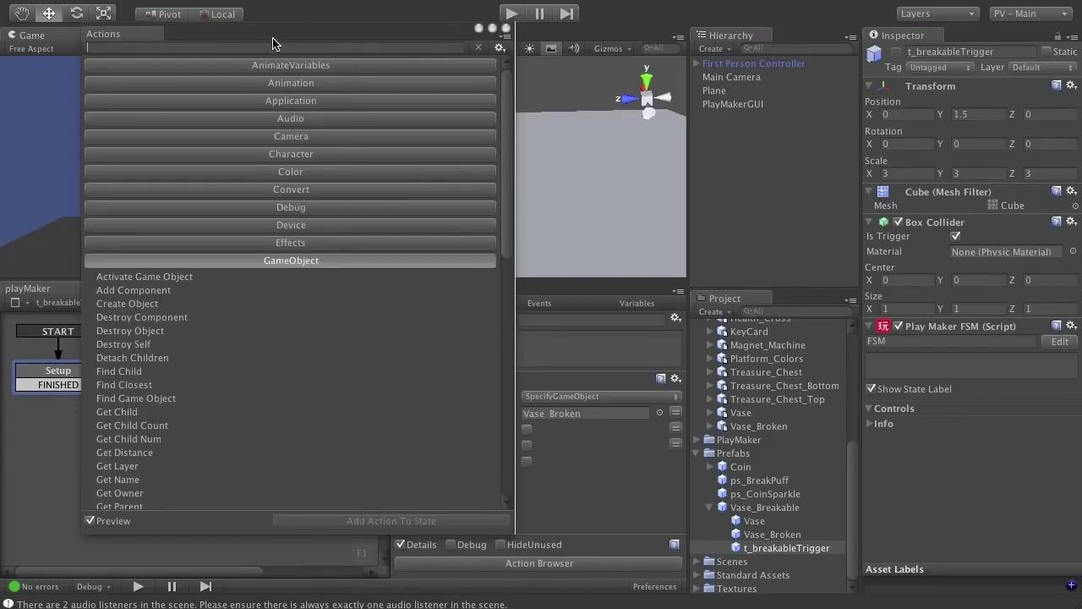
type("get")
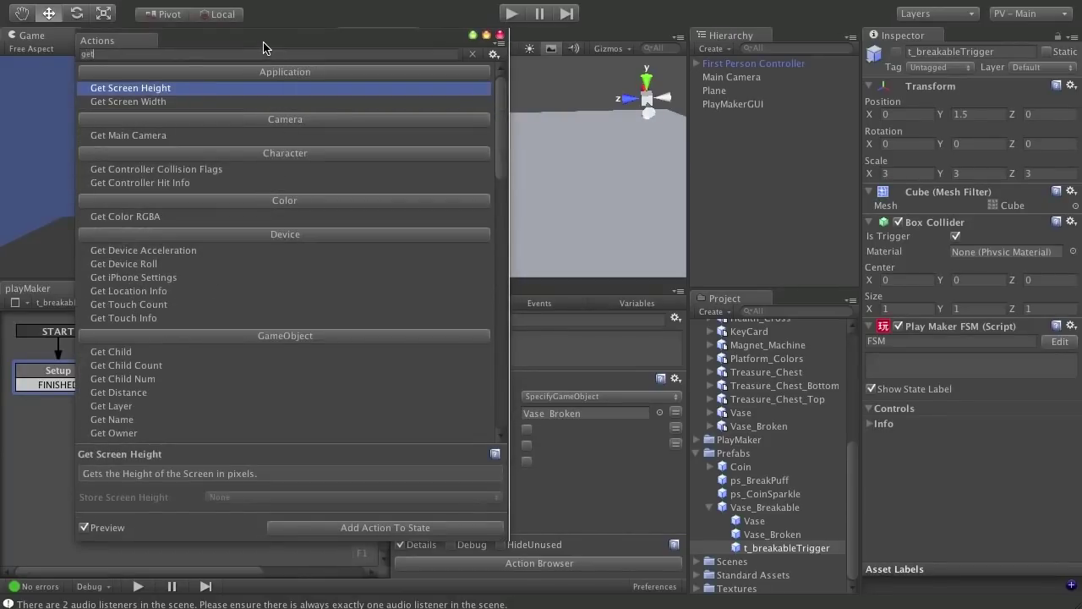
type(" pa")
key("Return")
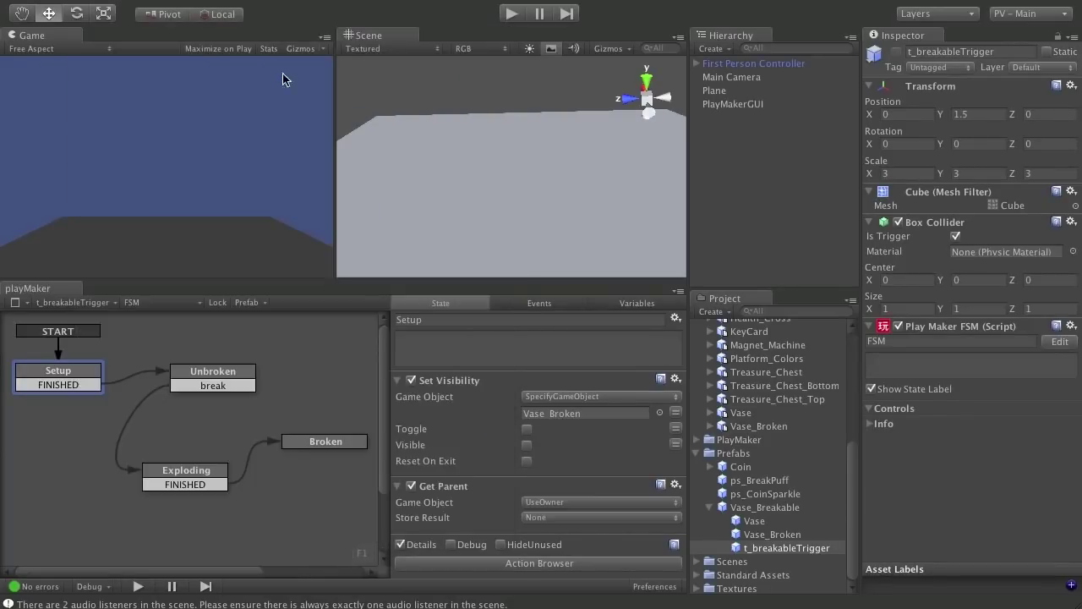
left_click(565, 517)
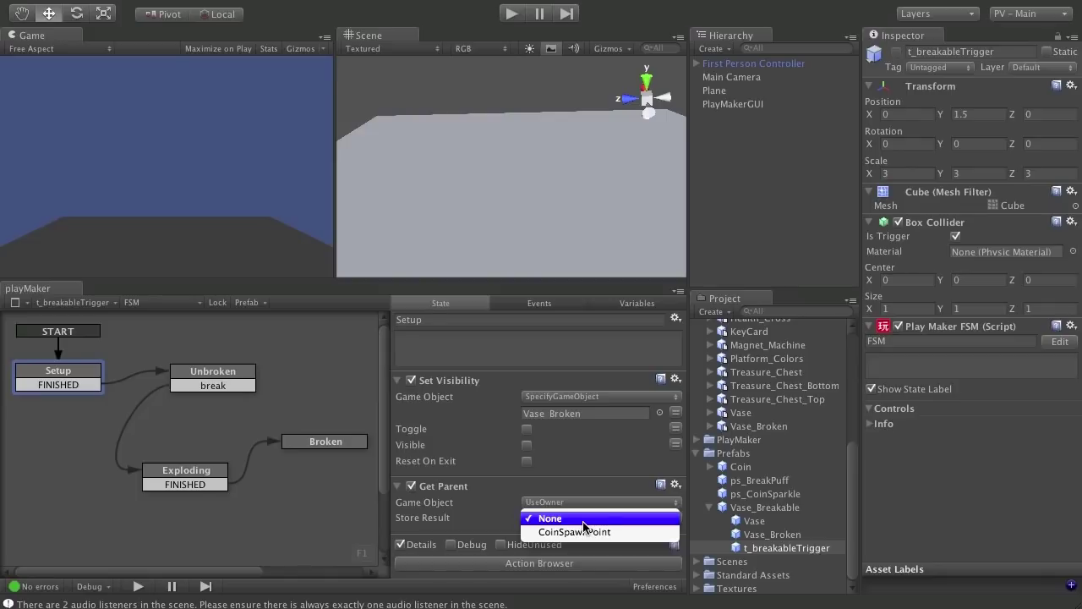
left_click(636, 533)
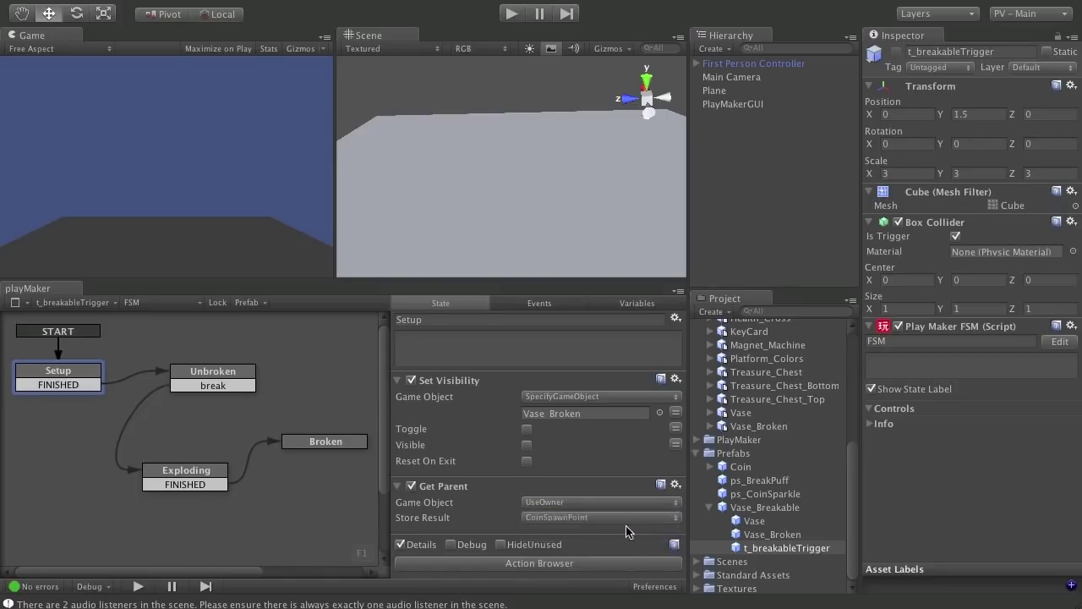
Set the Spawn Point of the Exploding state's Create Object action to the CoinSpawnPoint variable
left_click(180, 475)
left_click_drag(683, 412, 673, 503)
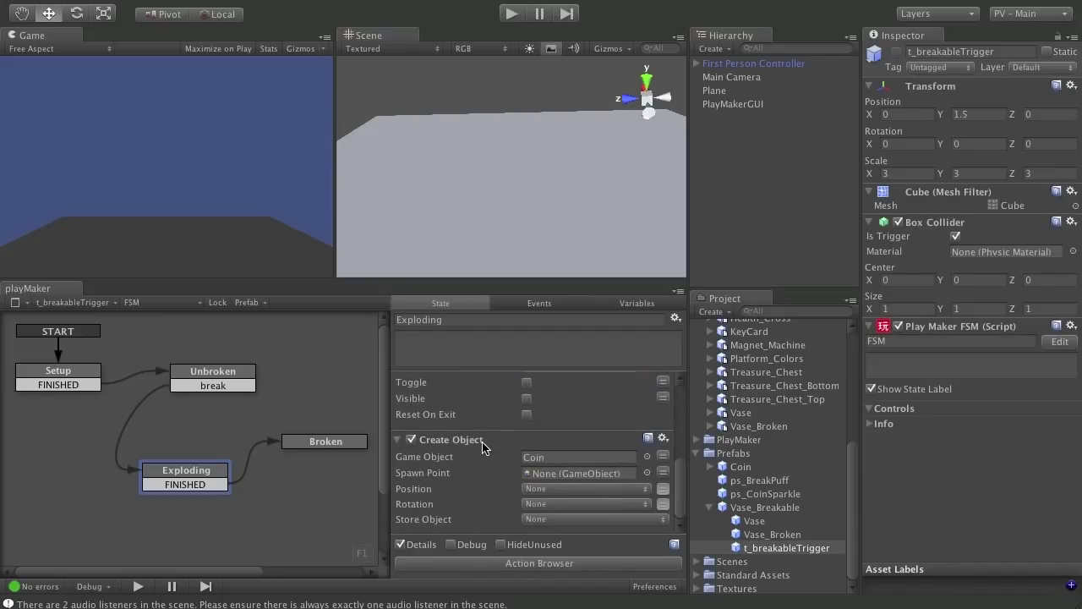
left_click(663, 473)
left_click(646, 472)
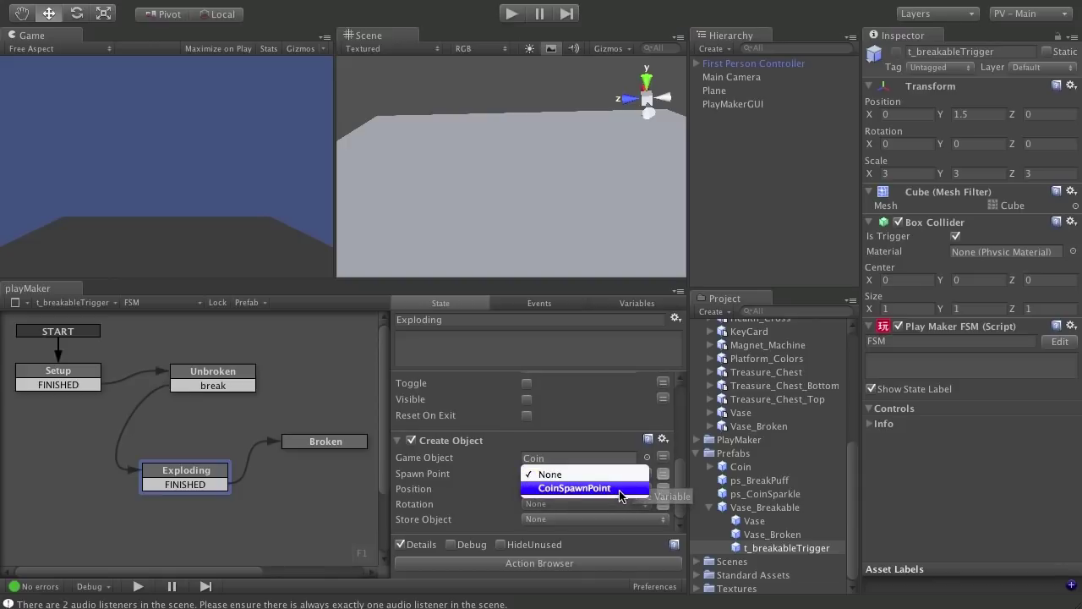
left_click(627, 491)
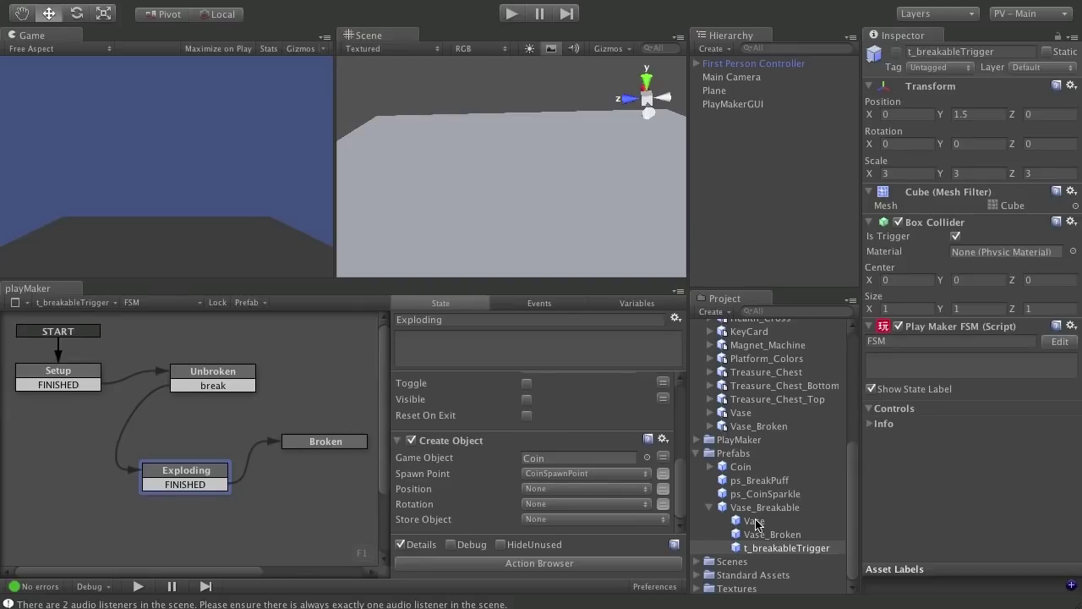
Place a Vase_Breakable prefab in the scene and move it to about X 1.59, Z 1.18
left_click(711, 507)
left_click_drag(761, 548, 733, 237)
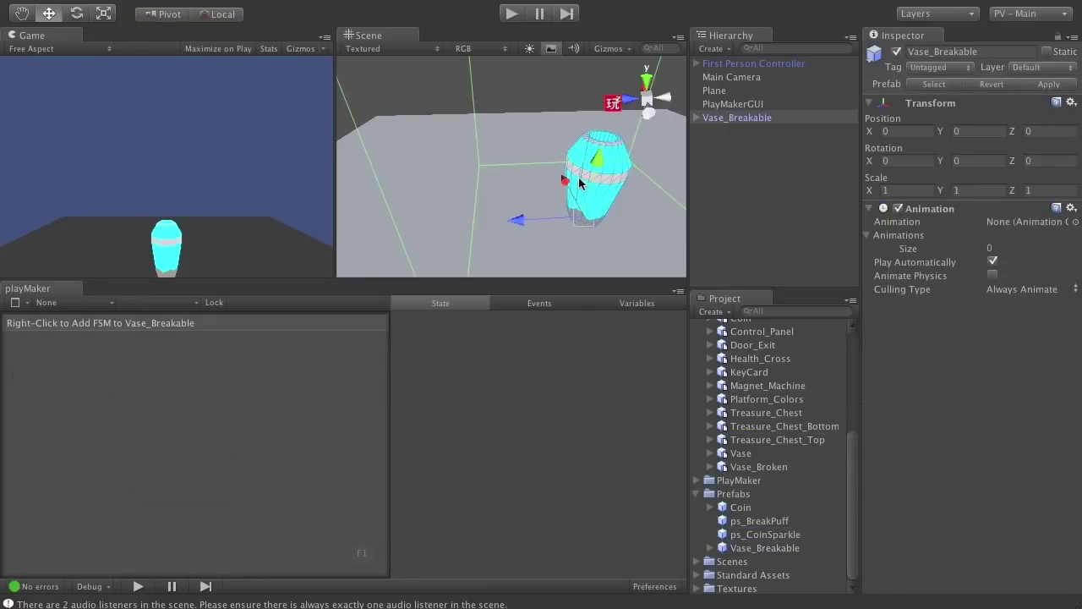
left_click_drag(565, 180, 509, 132)
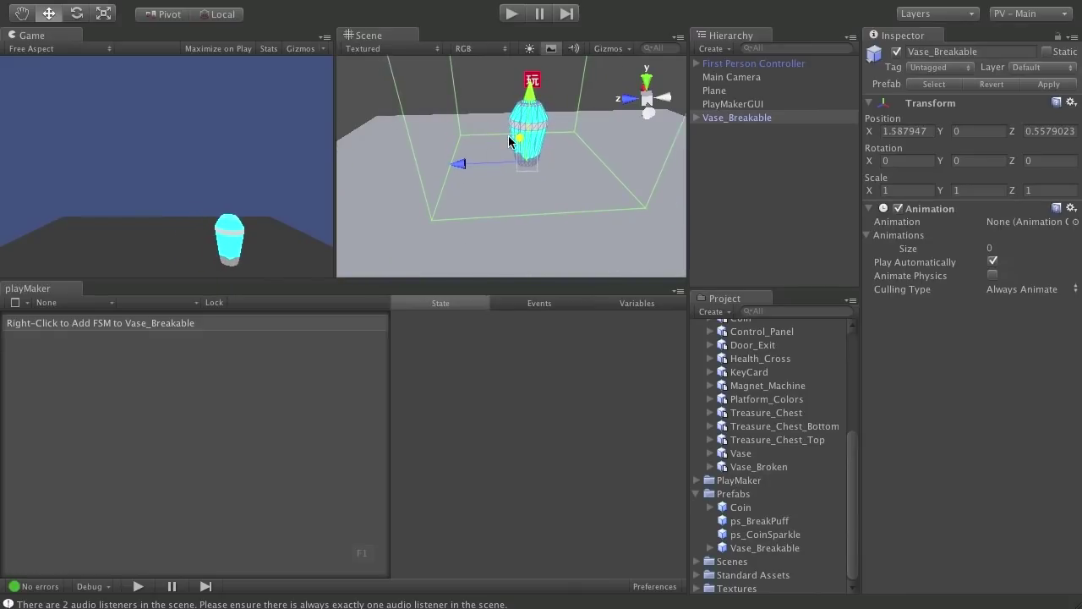
left_click_drag(455, 163, 432, 167)
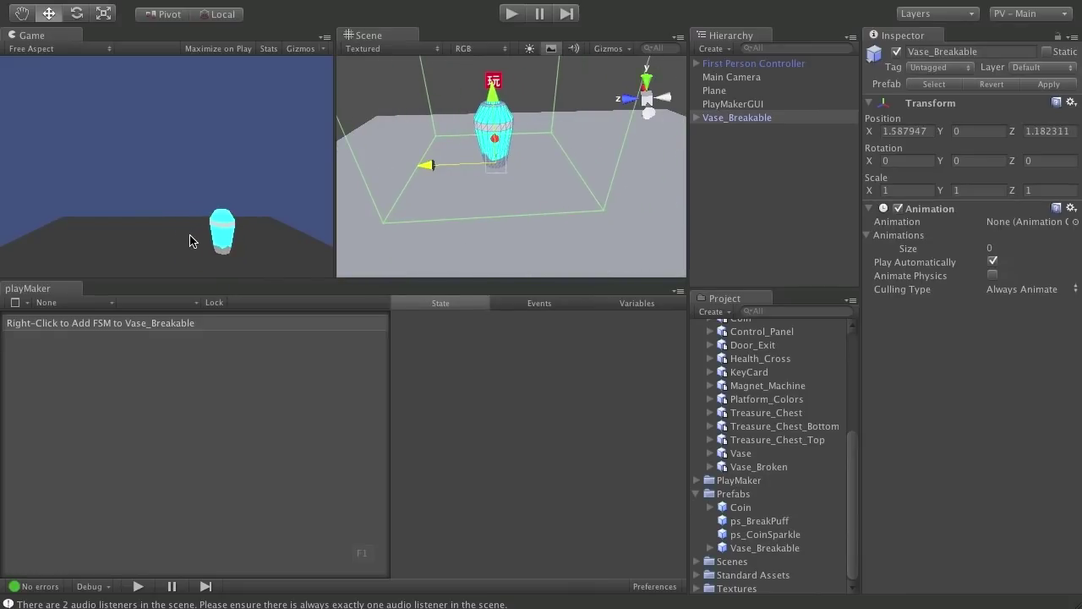
Play-test the scene by walking into the vase to break it and collecting the spawned coin, and stop the game
key("ctrl+p")
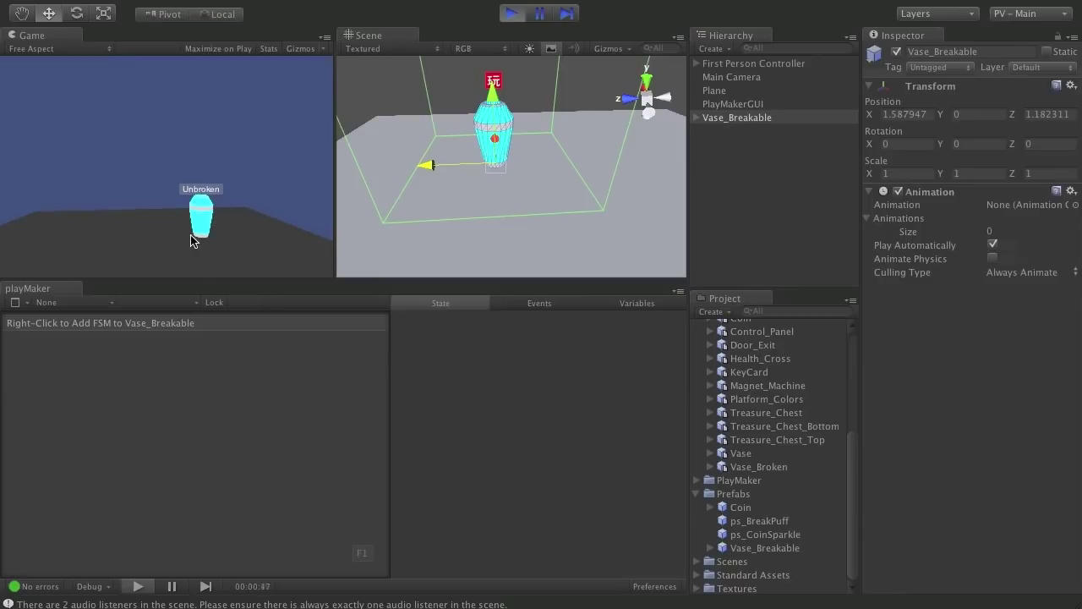
key("w")
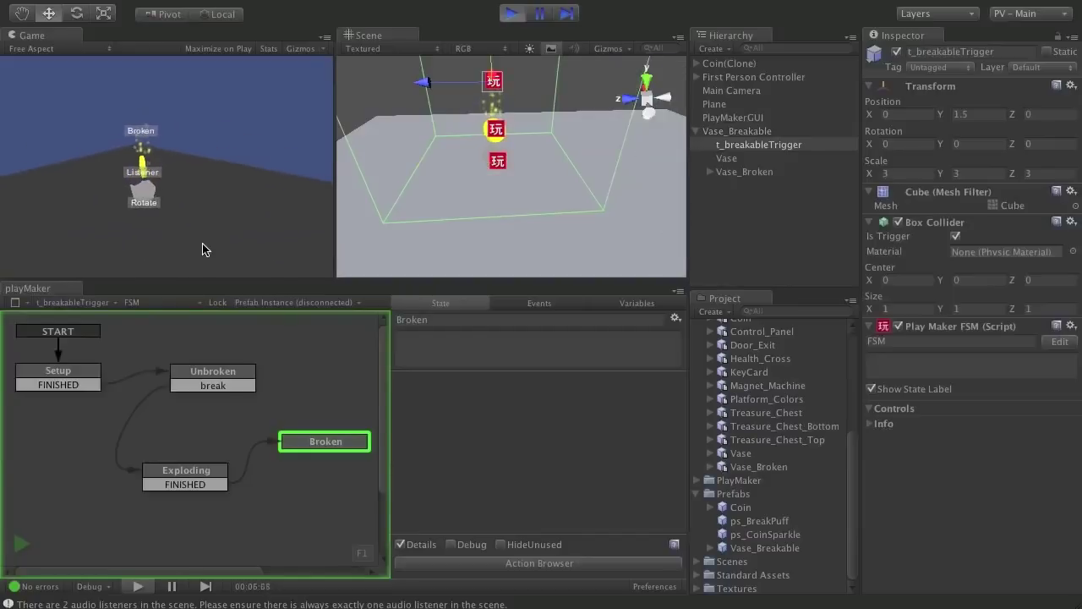
key("s")
key("w")
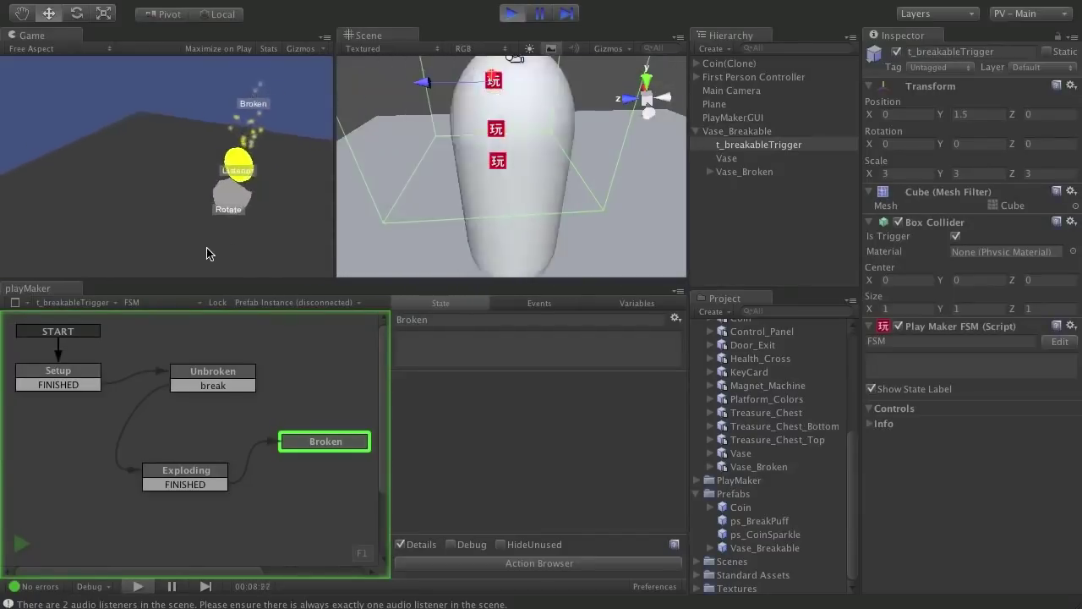
key("s")
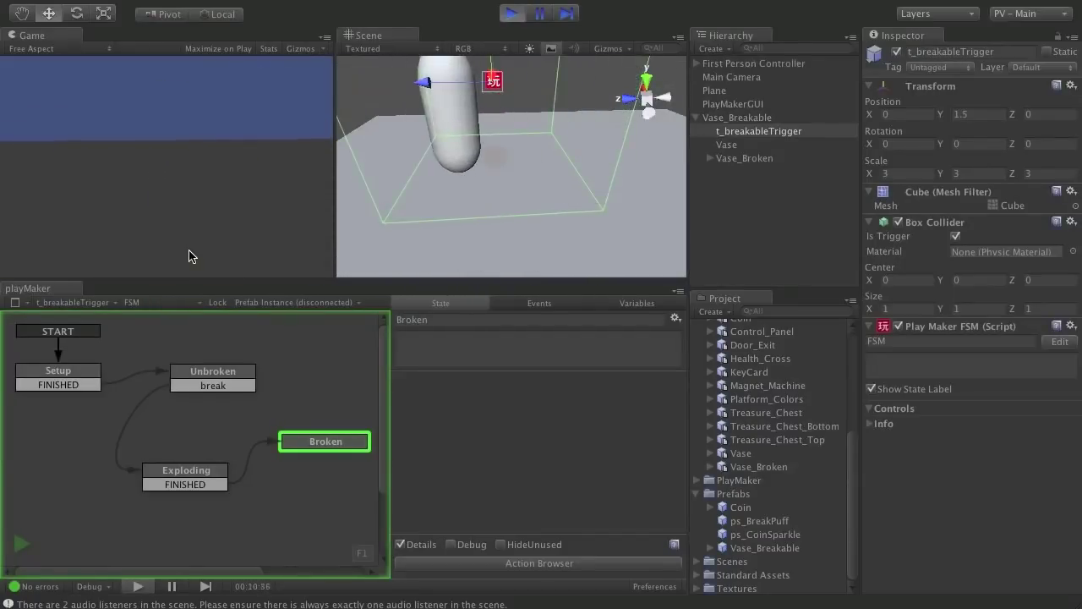
key("w")
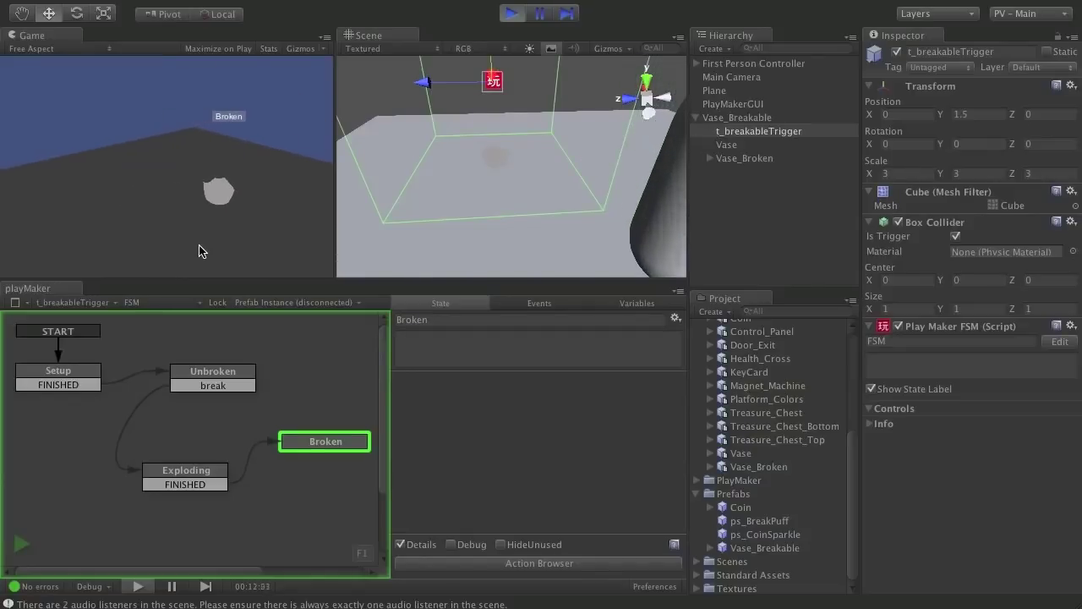
key("s")
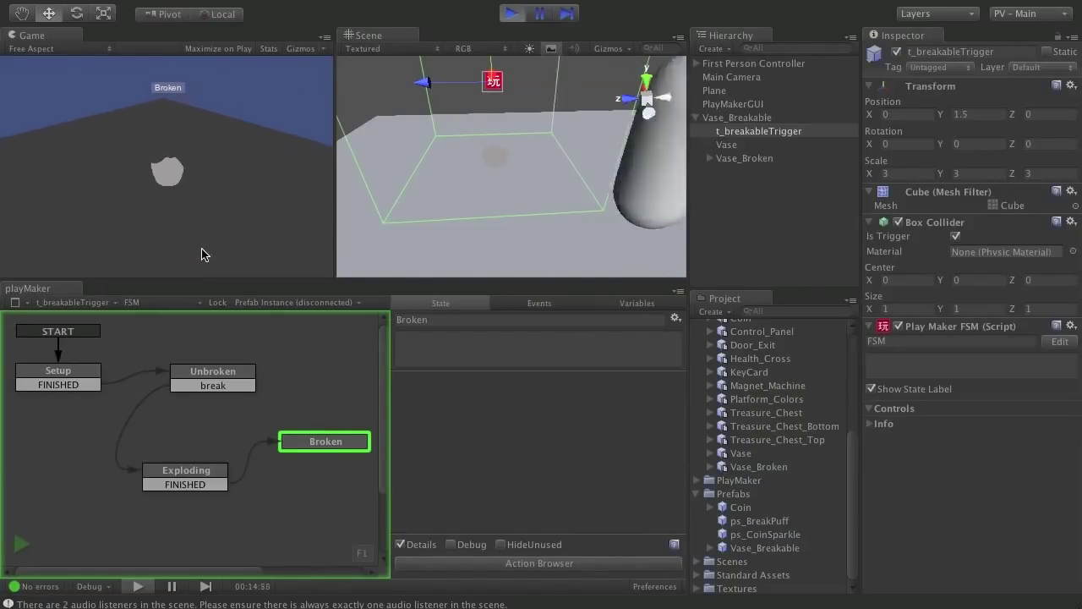
key("w")
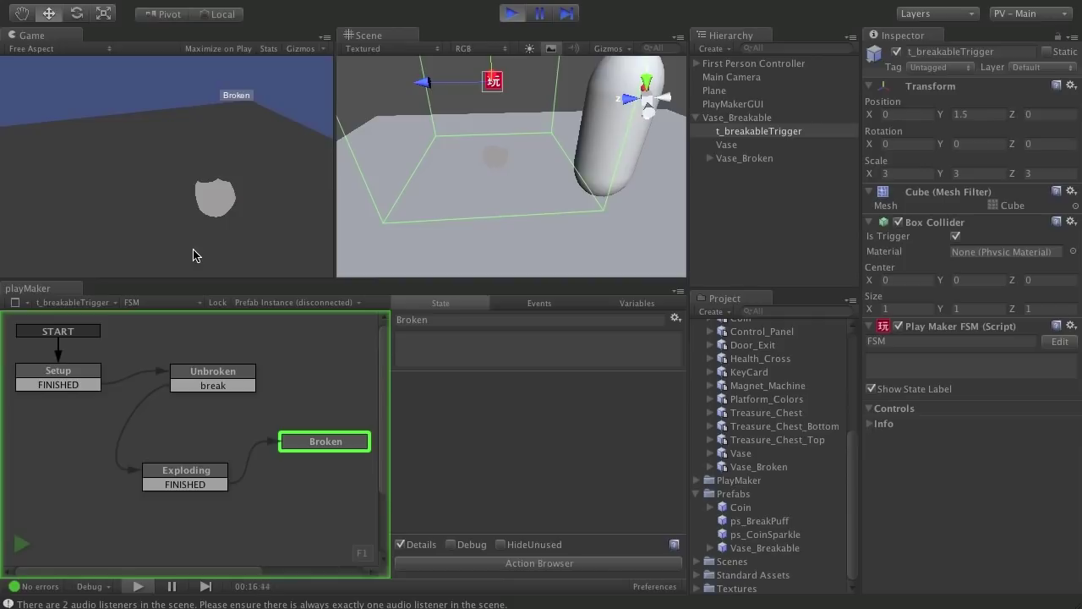
key("ctrl+p")
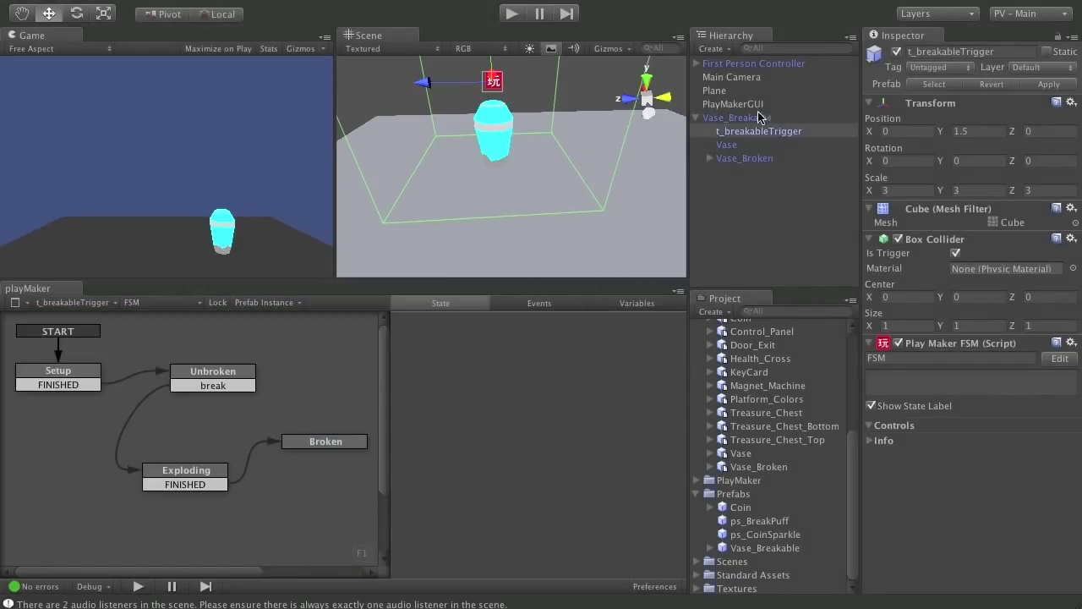
Duplicate the Vase_Breakable instance twice and space the copies along Z on both sides of the original, one at about Z -1.48
left_click(703, 117)
left_click(734, 118)
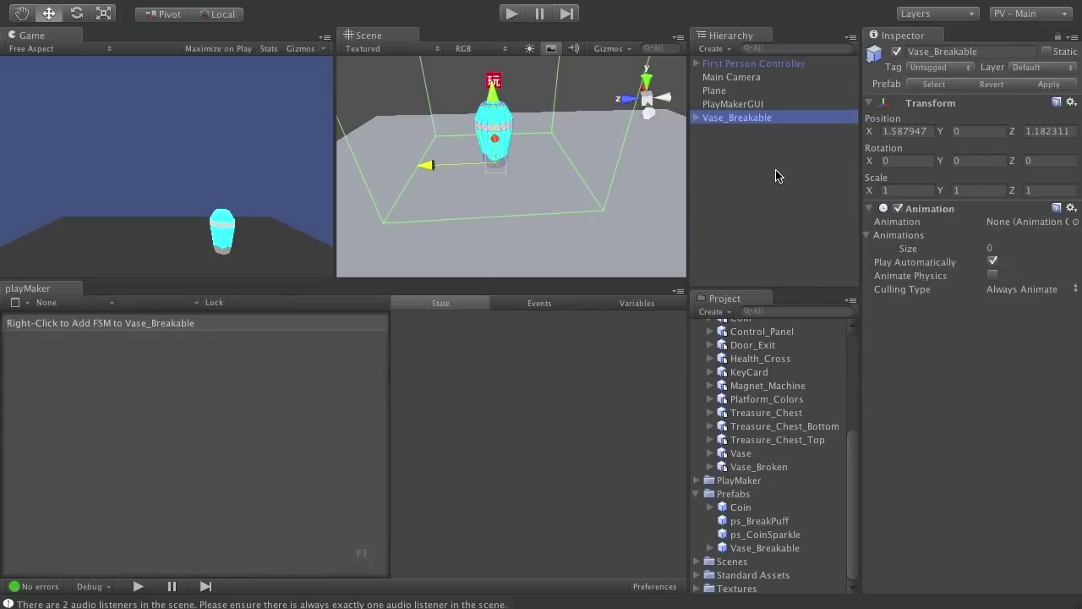
key("ctrl+d")
left_click_drag(426, 164, 318, 163)
key("ctrl+d")
right_click_drag(638, 165, 430, 160, "alt")
left_click_drag(354, 165, 588, 165)
Play-test the scene with three vases, breaking each one and collecting its coin, and stop the game
key("w")
key("ctrl+p")
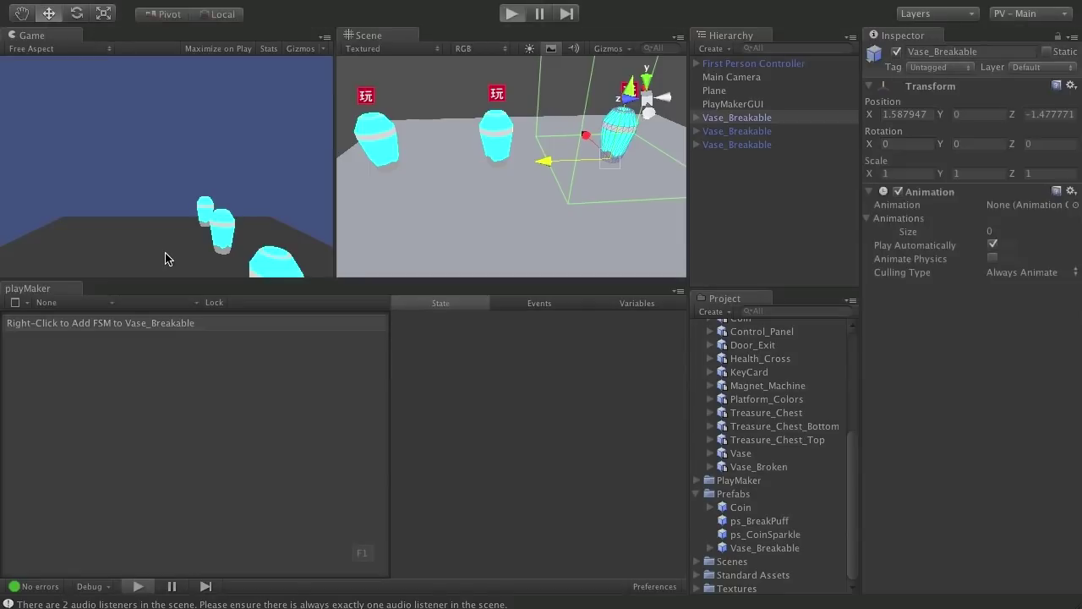
key("w")
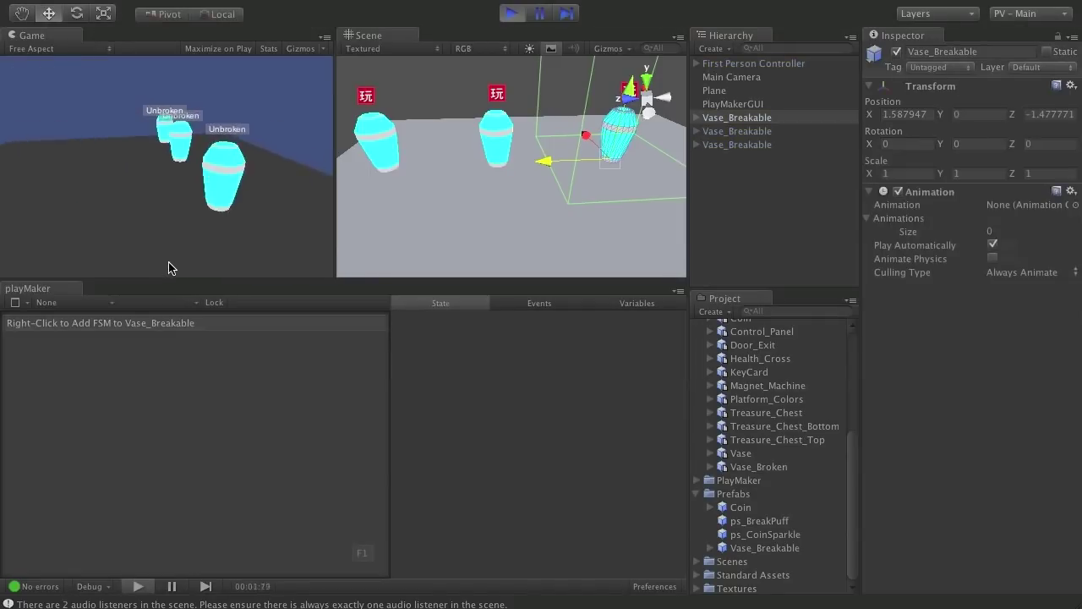
key("w")
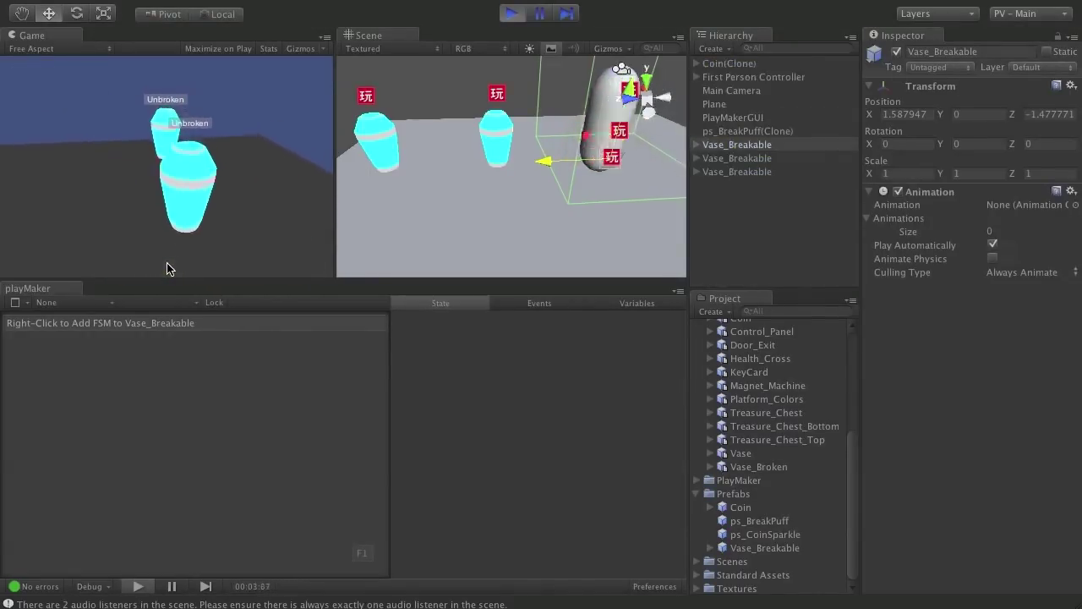
key("s")
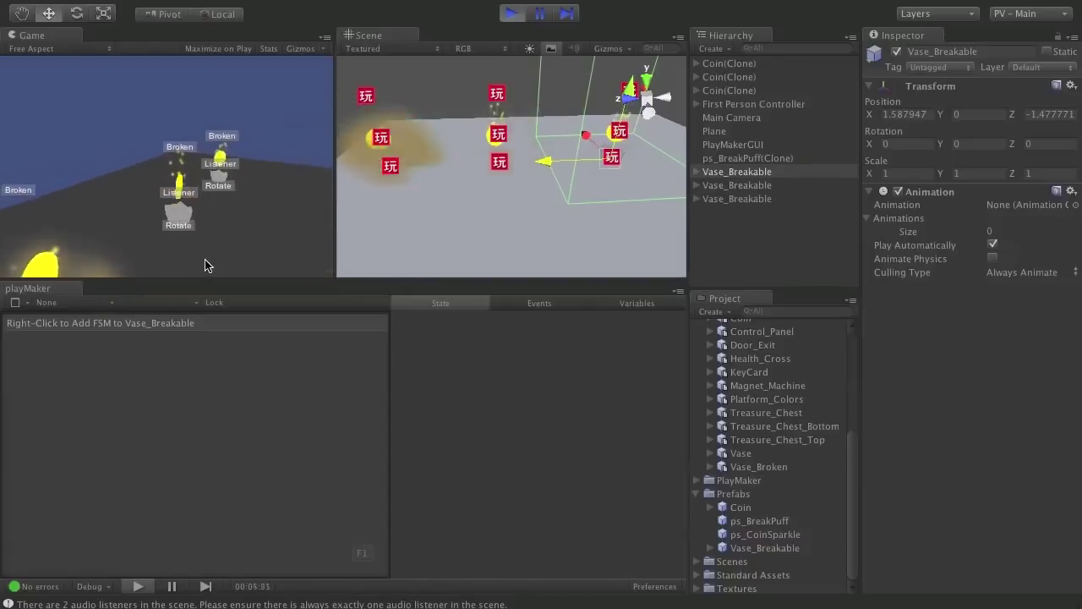
key("w")
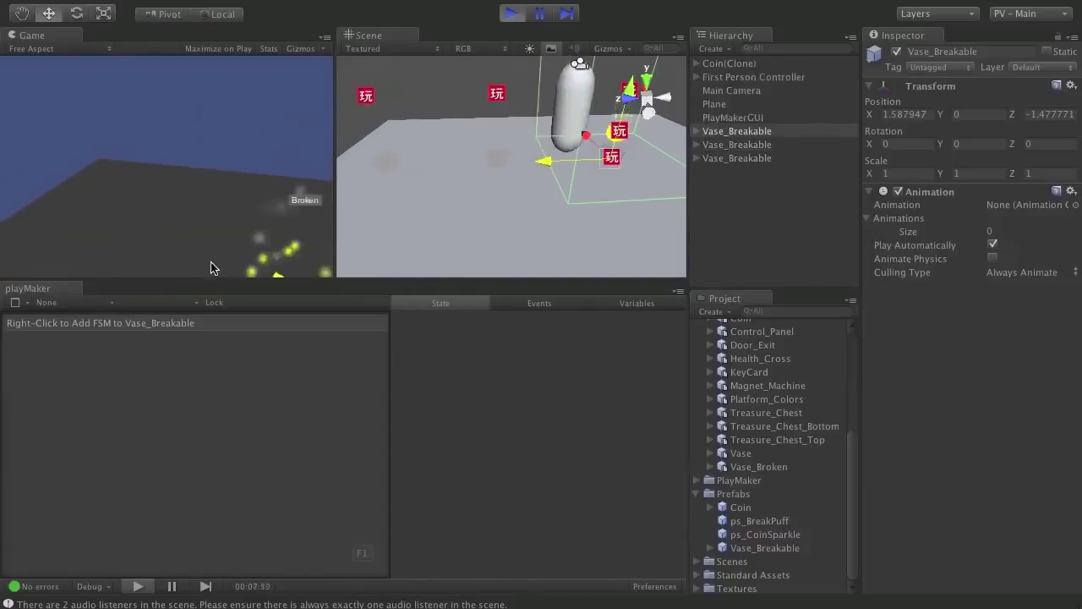
key("s")
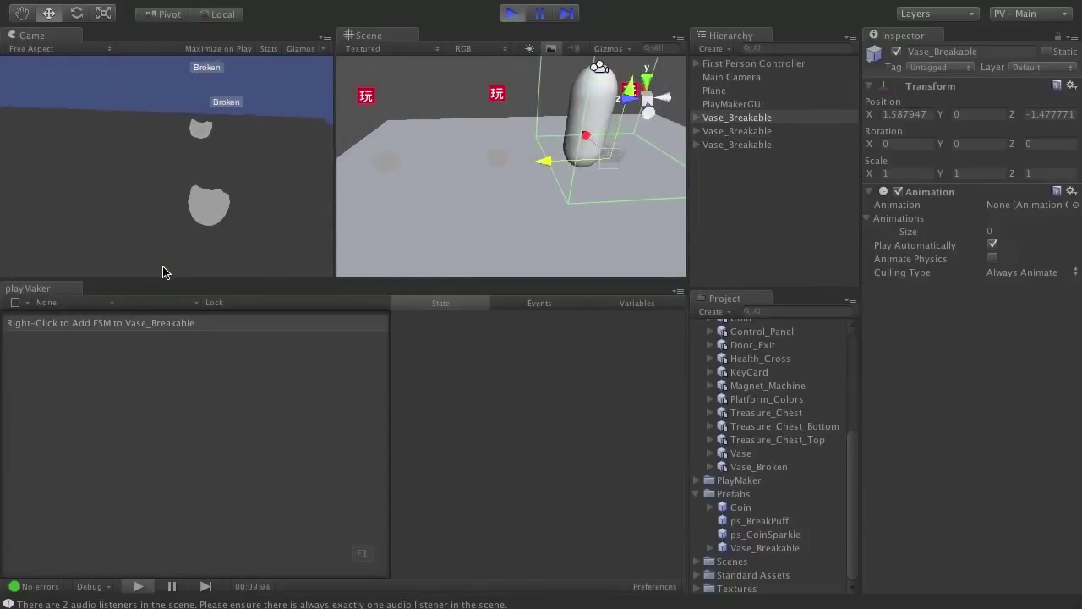
key("s")
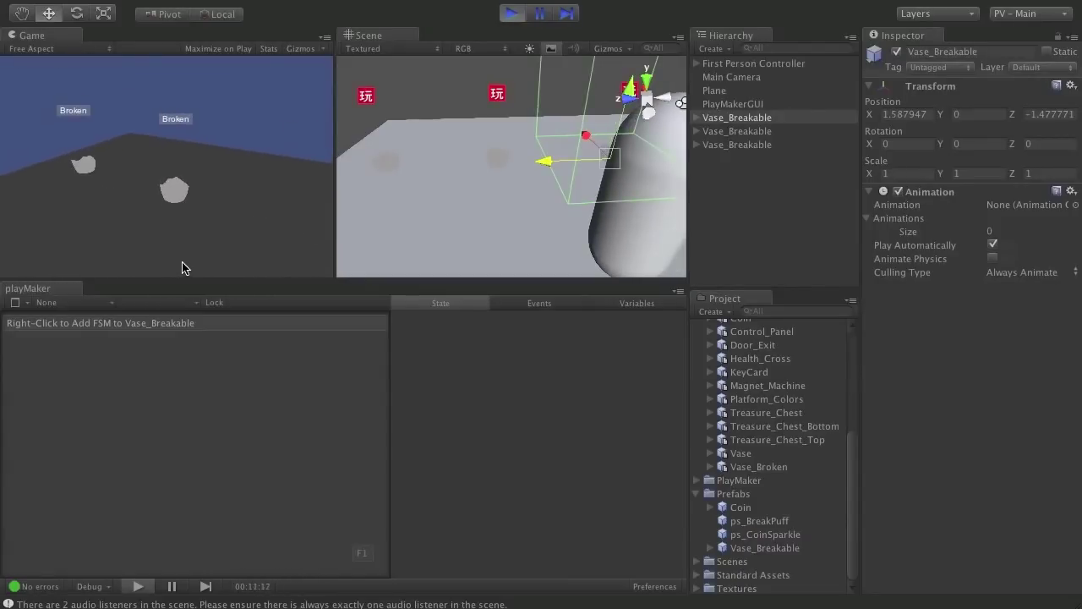
key("s")
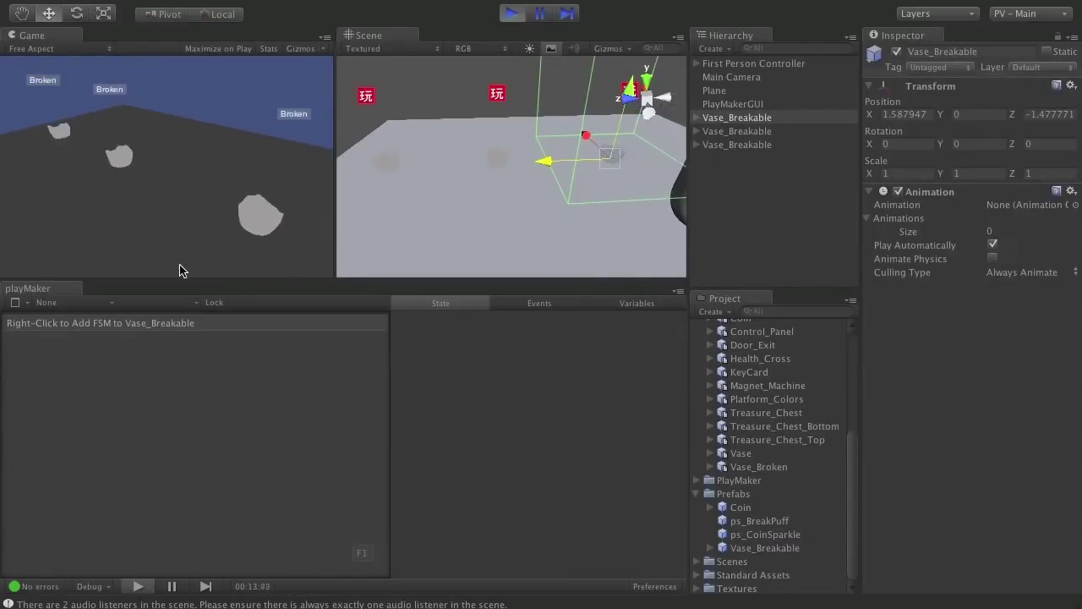
key("s")
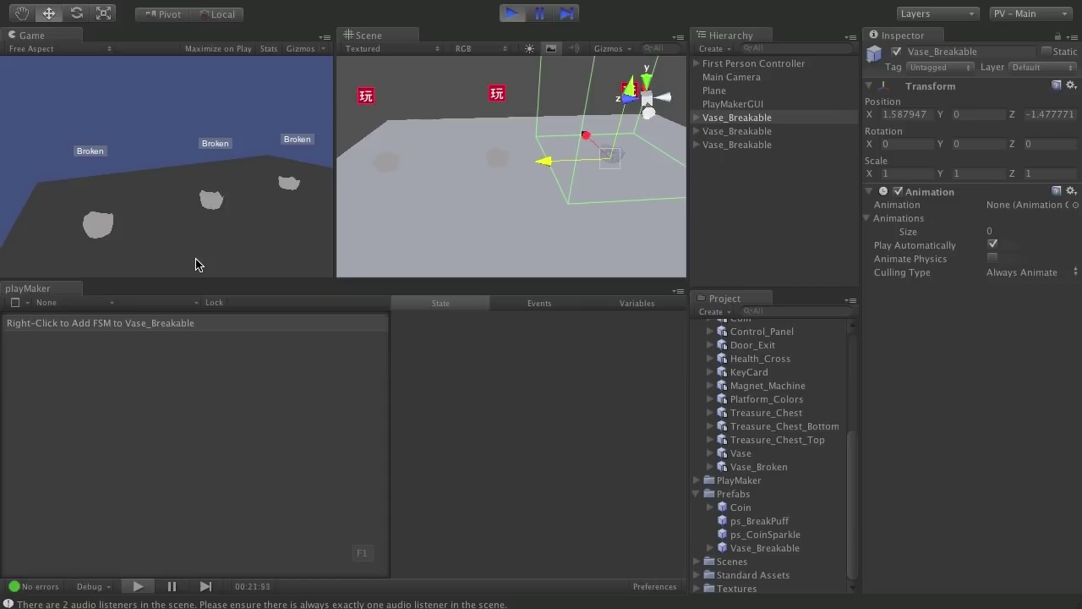
key("ctrl+p")
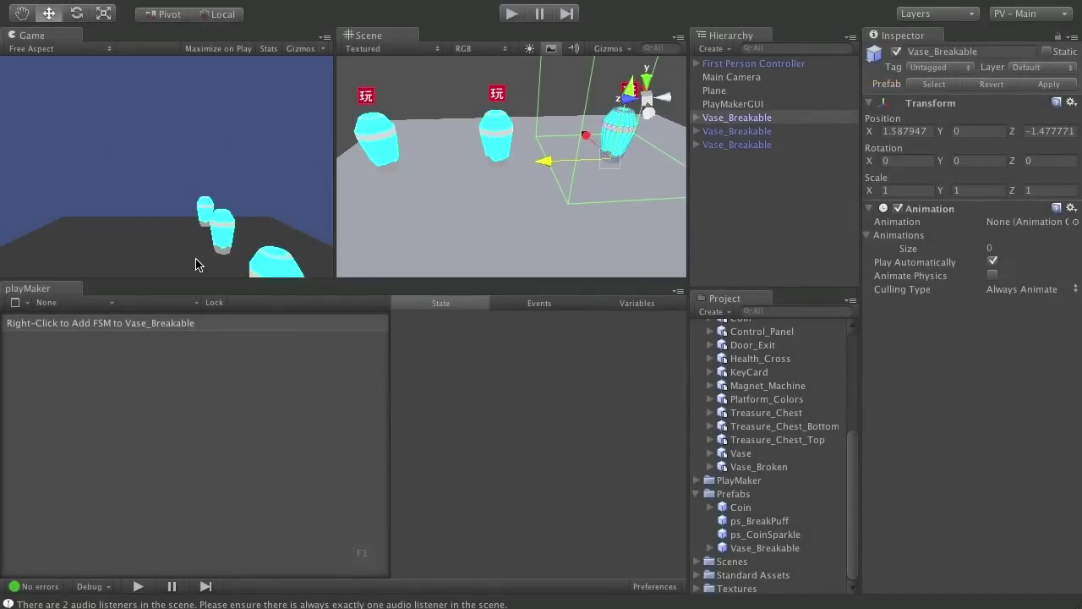
Review the Coin, ps_BreakPuff, ps_CoinSparkle and Vase_Breakable assets in the Prefabs folder
left_click(746, 511)
left_click(757, 521)
left_click(761, 532)
left_click(758, 543)
left_click(757, 521)
left_click(742, 508)
left_click(757, 520)
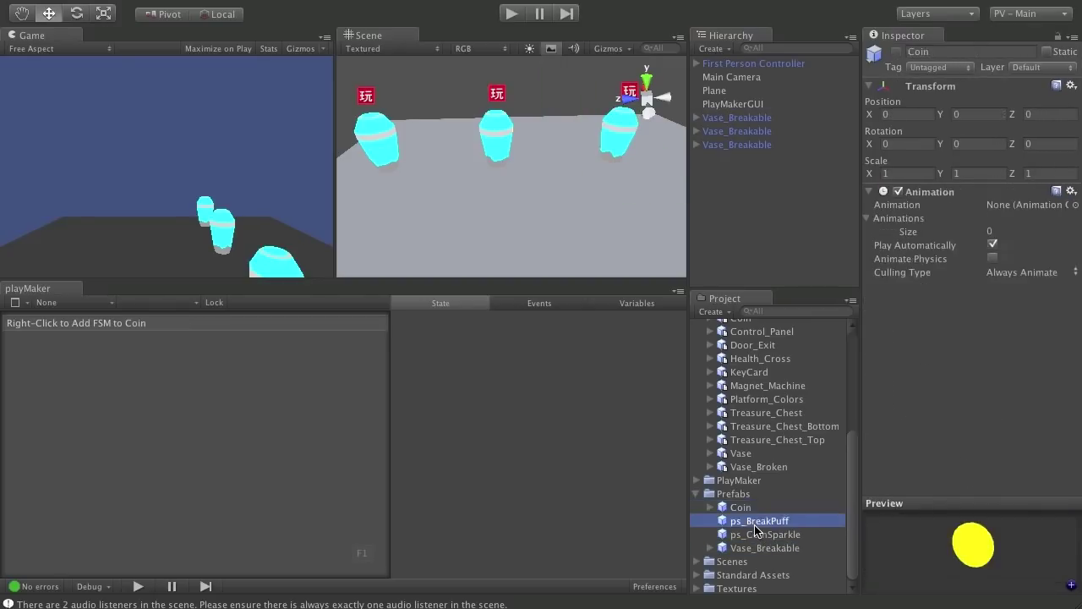
left_click(758, 534)
left_click(744, 561)
left_click(743, 507)
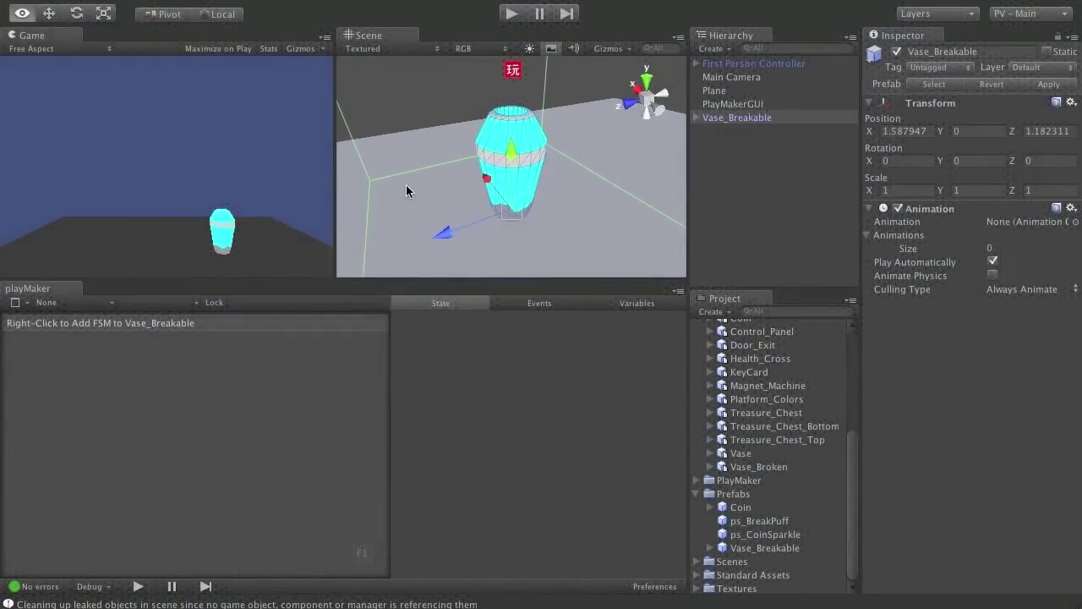
Examine the placed vase, the Broken state of the t_breakableTrigger FSM and the Vase_Broken child of the Vase_Breakable prefab
left_click_drag(406, 184, 519, 168, "alt")
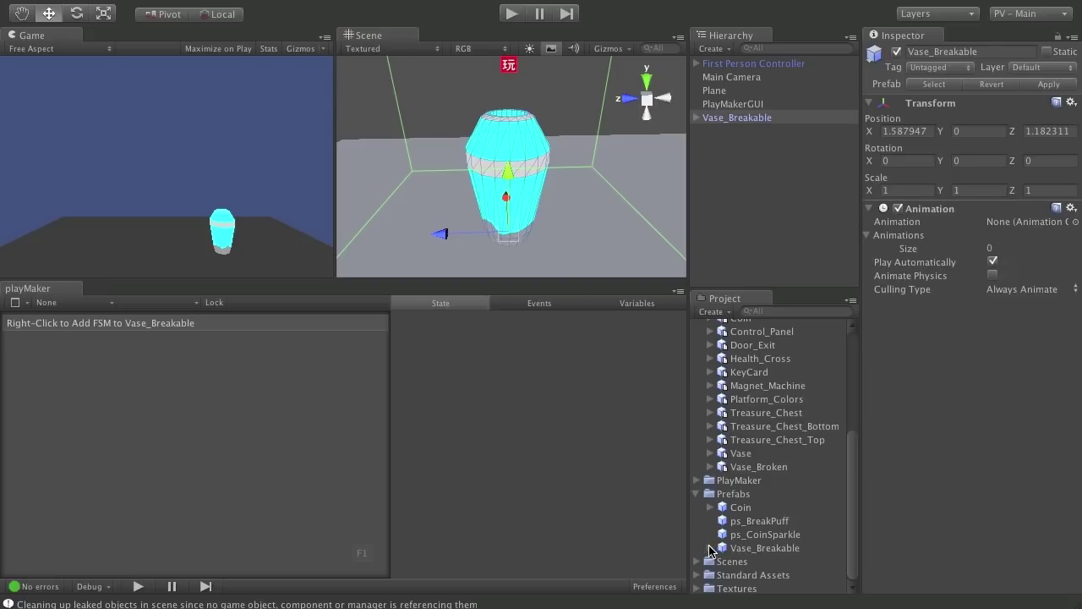
left_click(710, 548)
scroll(806, 415, "down", 3)
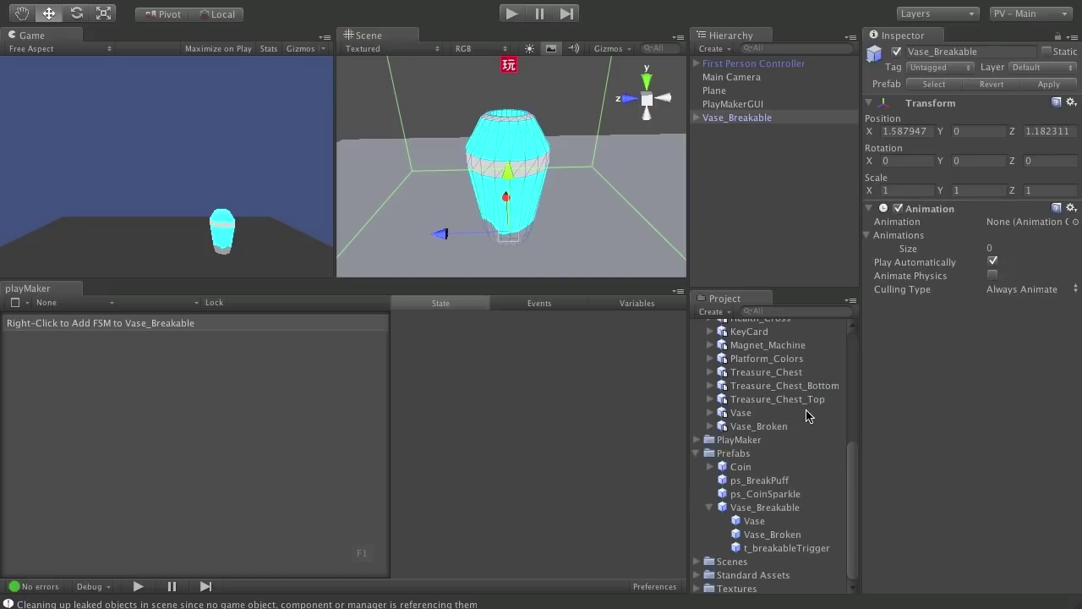
left_click(776, 548)
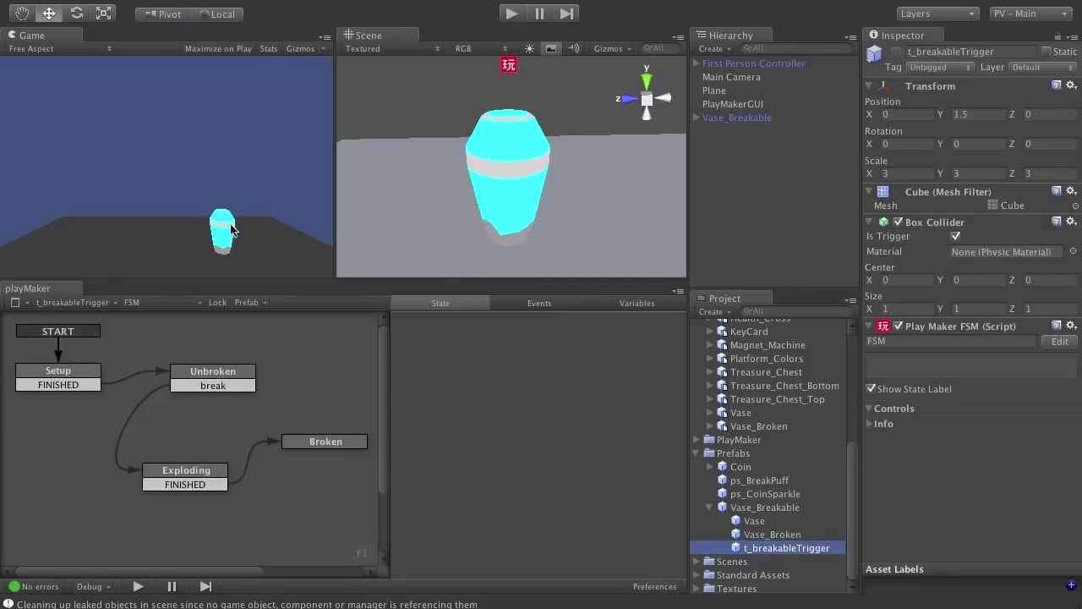
left_click(327, 446)
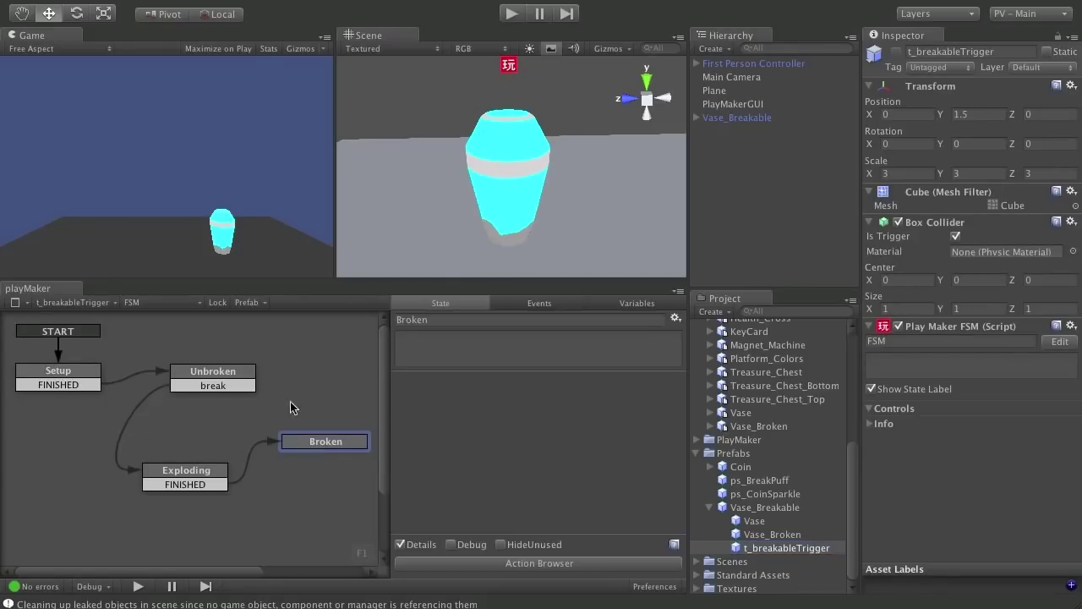
left_click(513, 240)
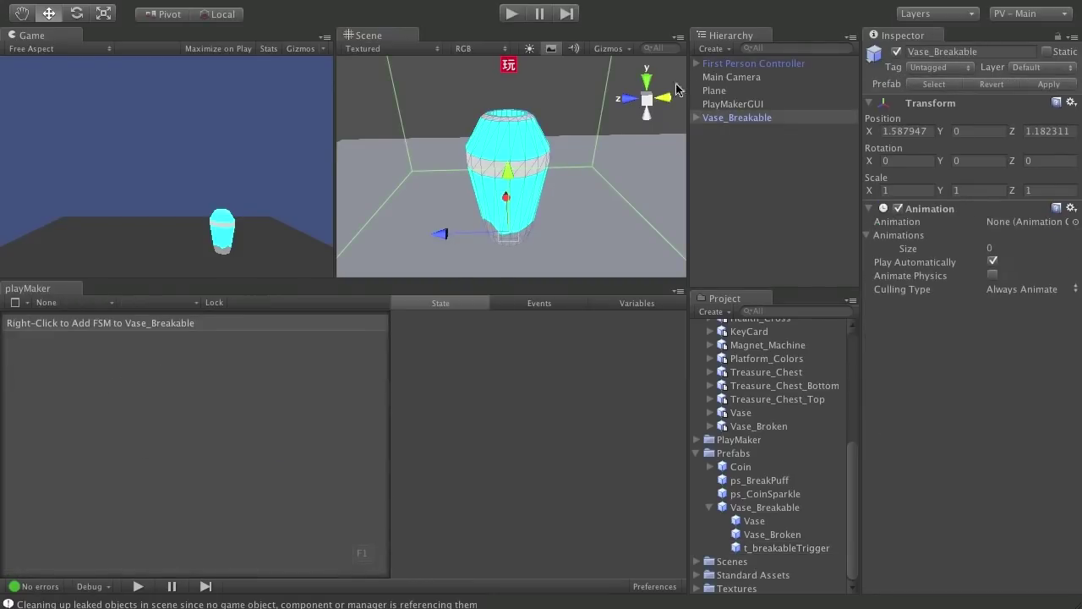
left_click(774, 551)
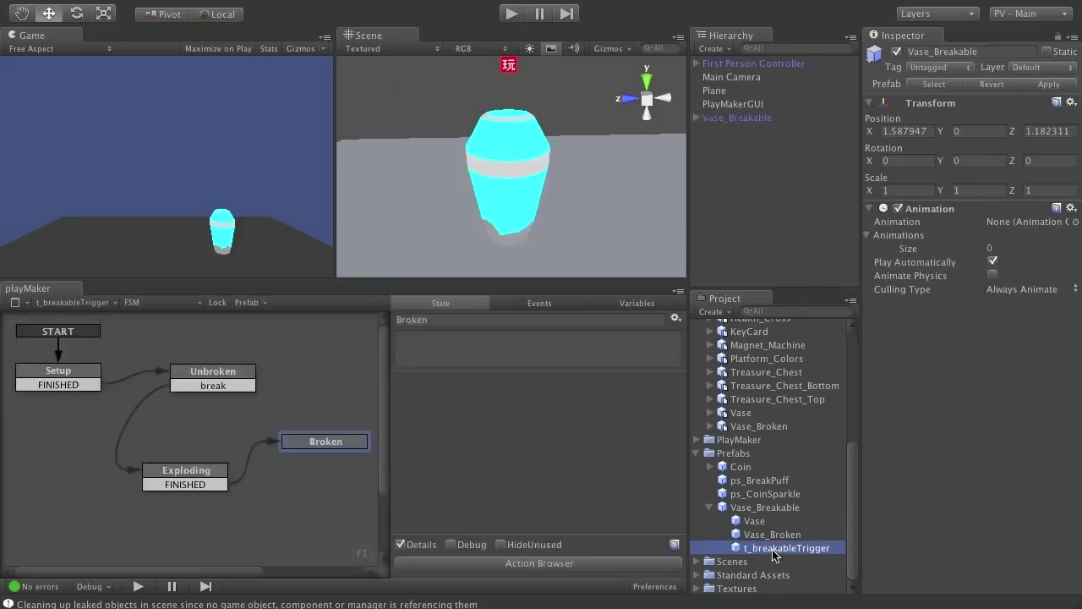
key("w")
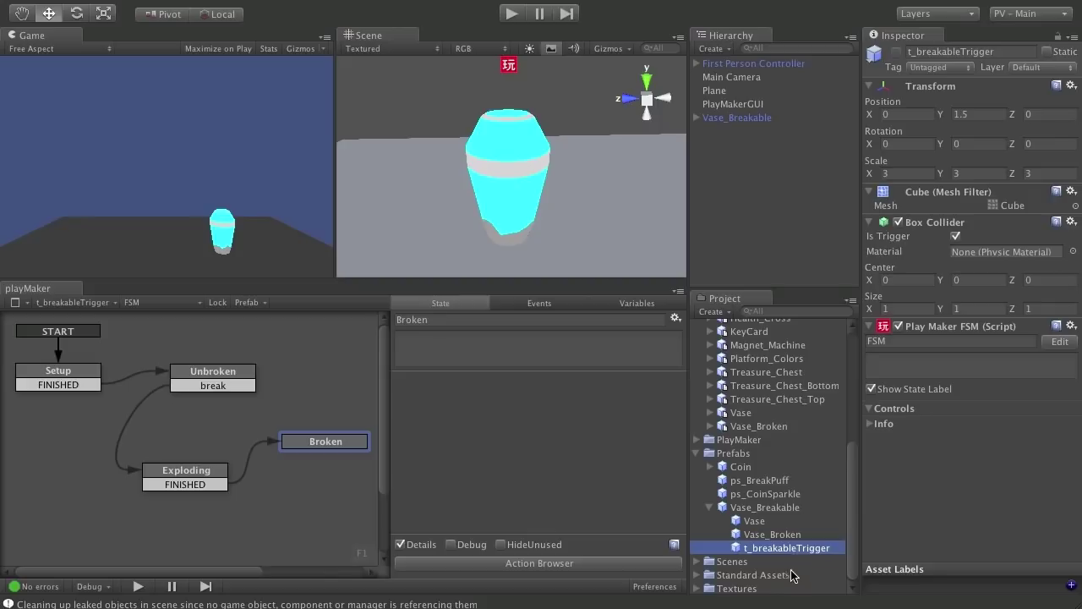
left_click(771, 534)
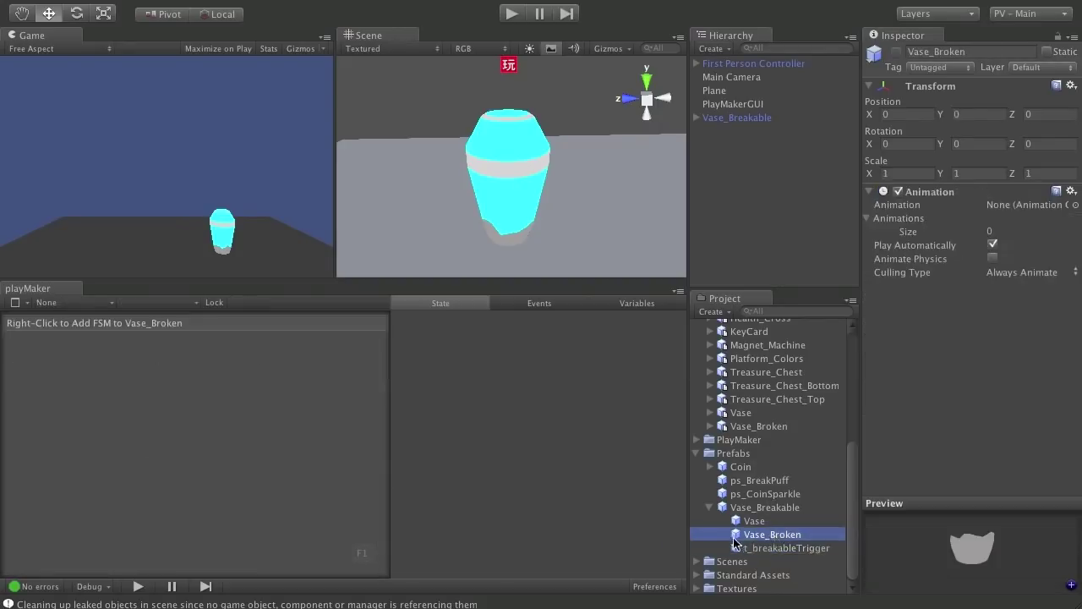
Inspect the t_breakableTrigger and Vase_Broken children of the Vase_Breakable prefab and view the placed vase from another angle
left_click(783, 550)
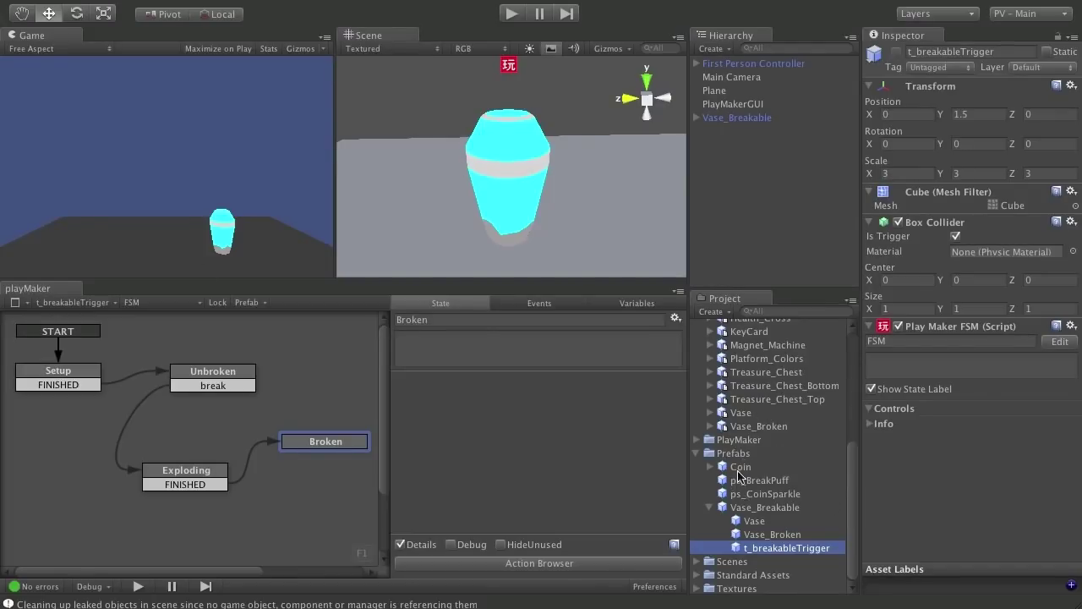
left_click(777, 535)
left_click_drag(976, 563, 957, 548, "alt")
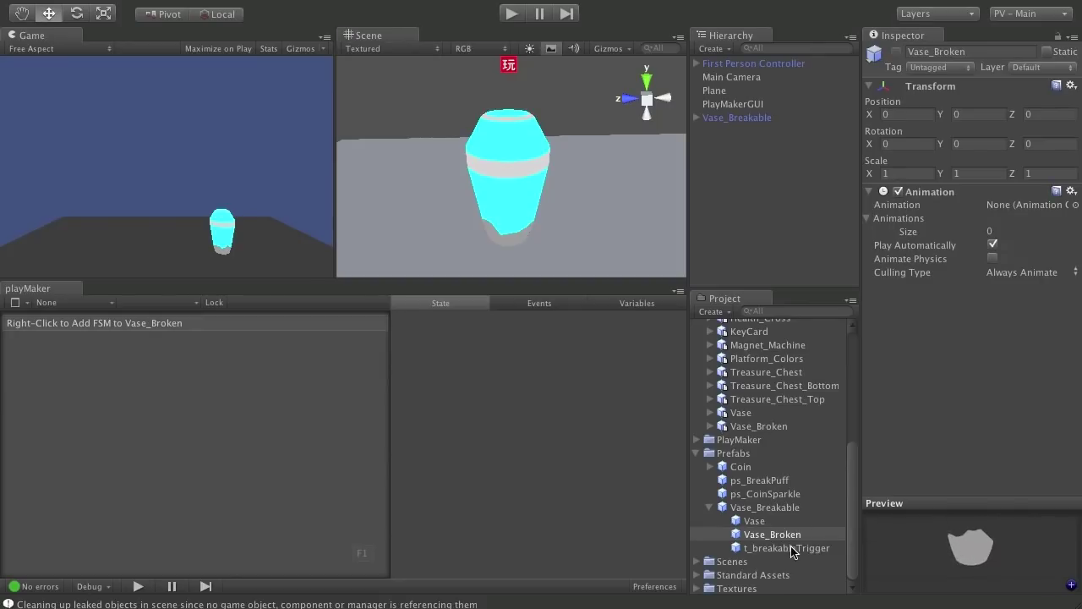
left_click(795, 548)
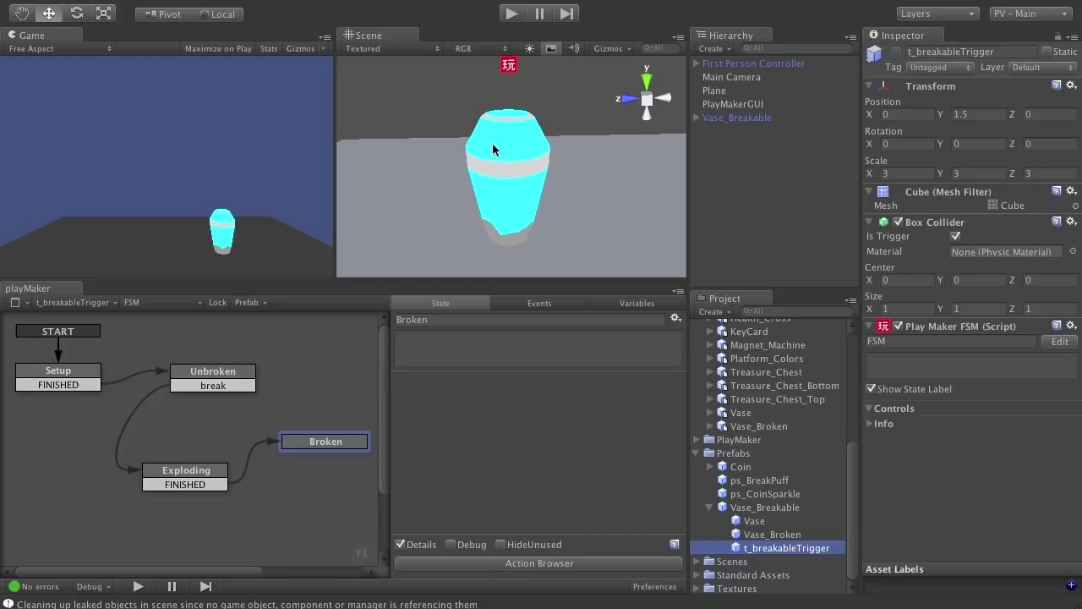
left_click_drag(459, 201, 558, 135, "alt")
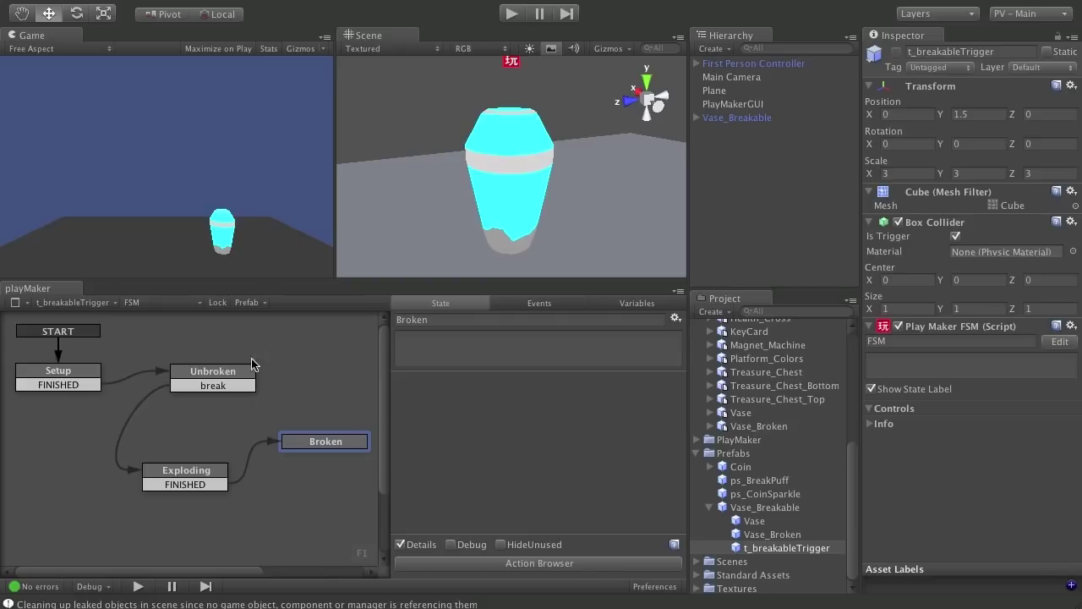
Shift the Unbroken, Exploding and Broken states slightly closer to Setup in the t_breakableTrigger FSM graph
left_click(58, 376)
left_click(209, 376)
left_click(186, 476)
left_click_drag(186, 477, 203, 475)
left_click_drag(284, 440, 285, 447)
left_click_drag(207, 466, 181, 461)
left_click(208, 378)
left_click_drag(208, 379, 180, 394)
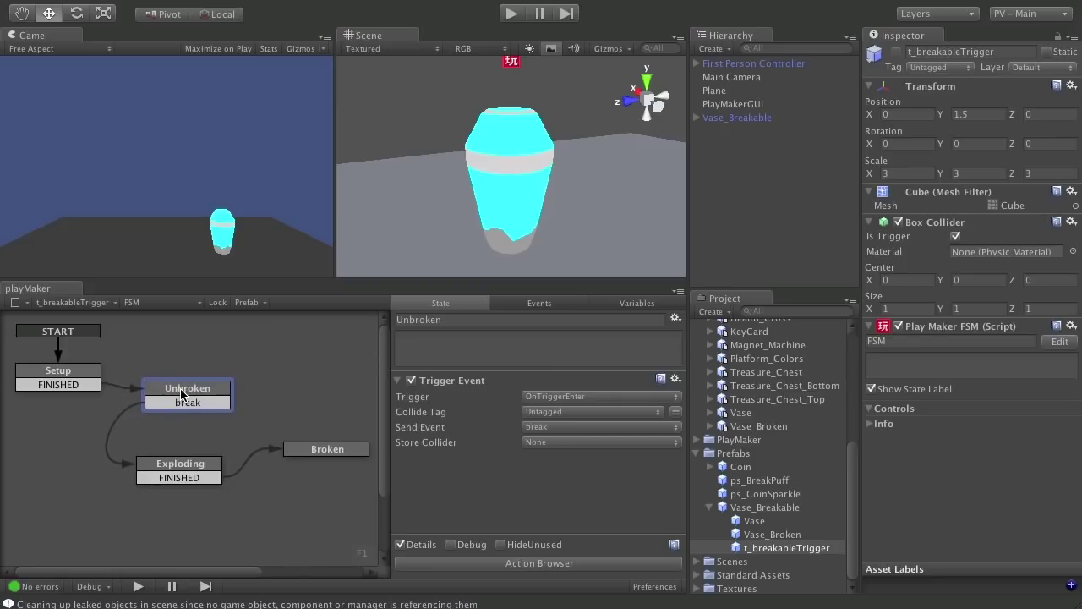
left_click(320, 450)
left_click_drag(321, 450, 303, 448)
left_click_drag(179, 471, 163, 470)
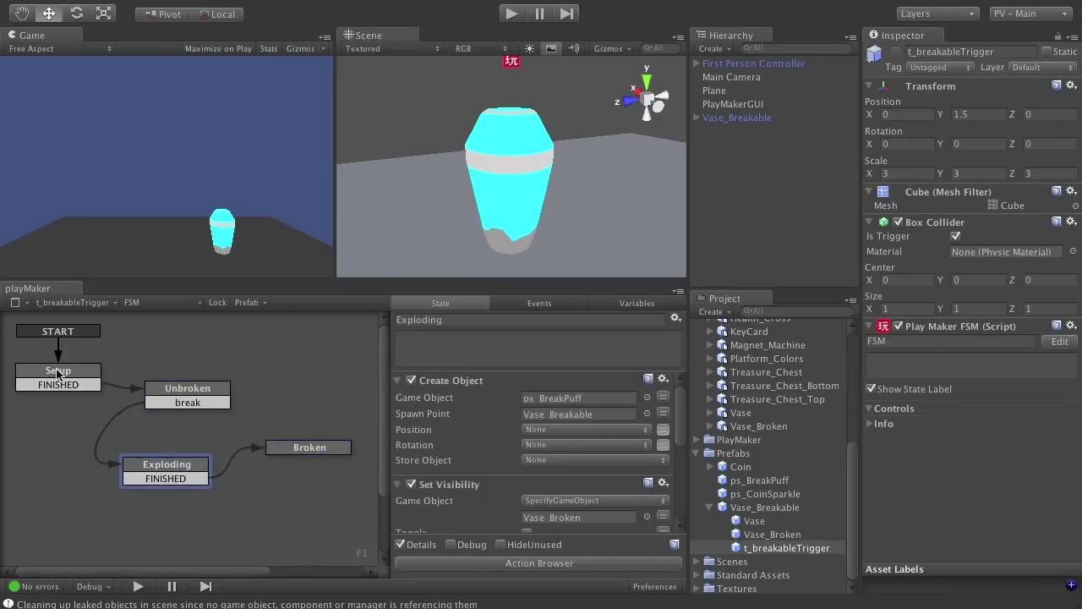
Review the actions in the Setup, Unbroken, Exploding and Broken states of the t_breakableTrigger FSM
left_click(68, 374)
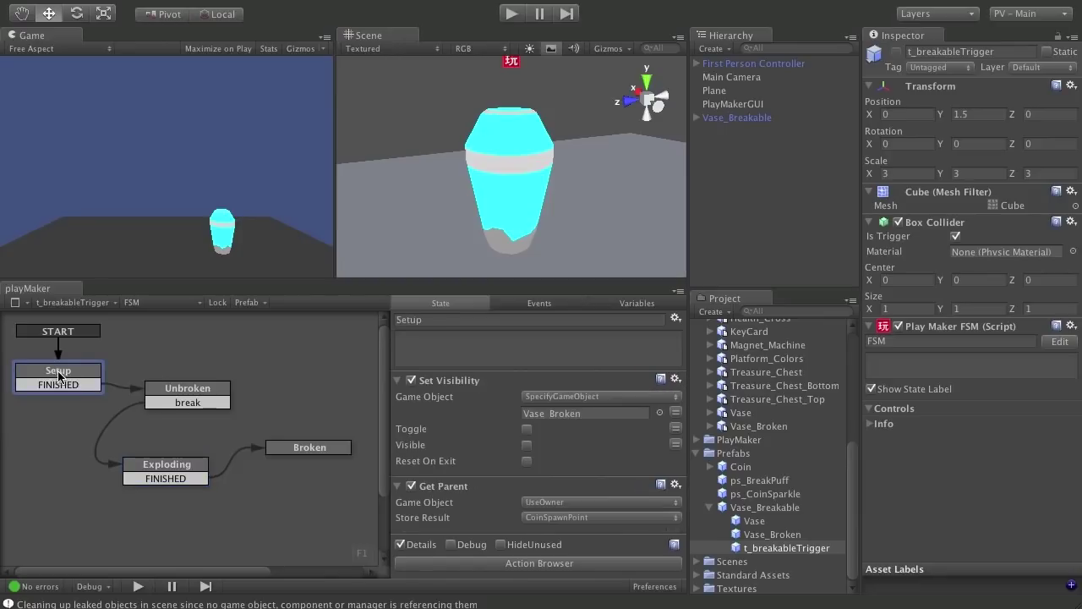
left_click(172, 389)
left_click(184, 469)
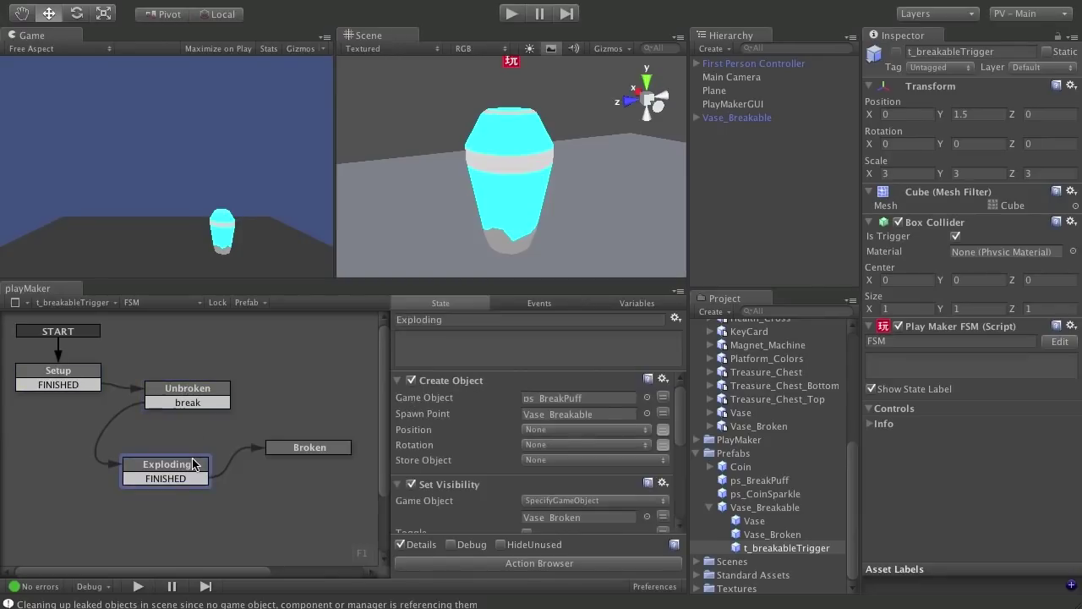
left_click(327, 450)
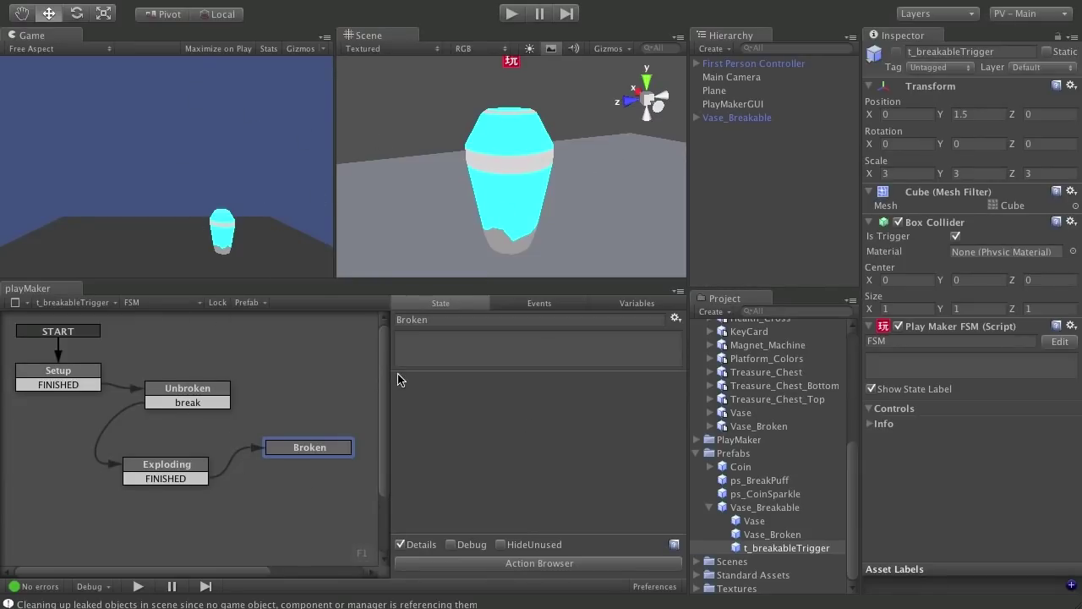
mouse_move(171, 466)
left_mouse_down()
mouse_move(162, 467)
mouse_move(178, 464)
left_mouse_up()
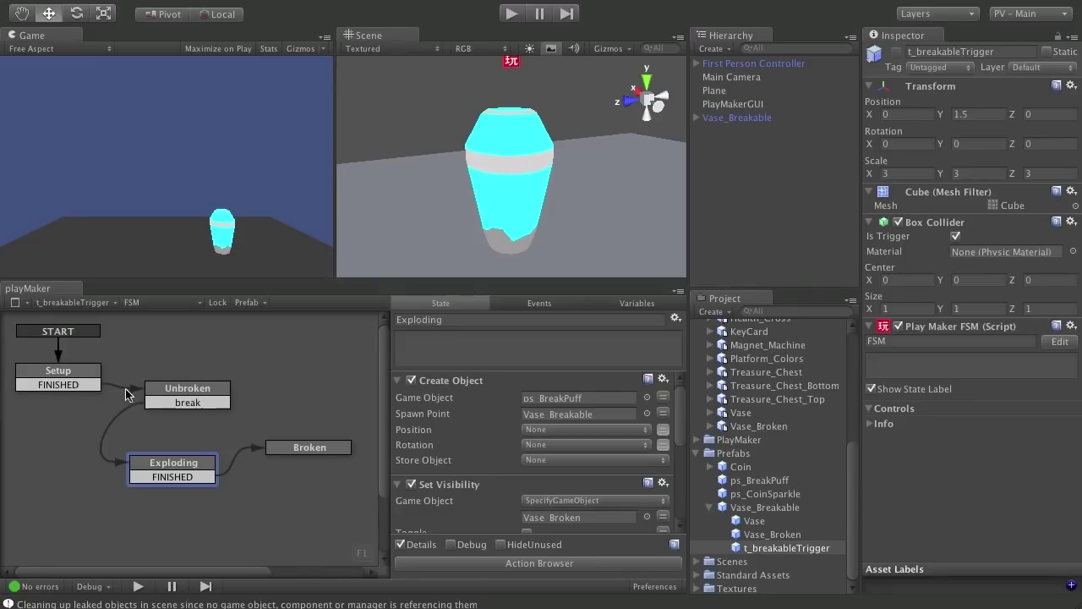
left_click_drag(75, 374, 71, 372)
left_click_drag(183, 394, 170, 394)
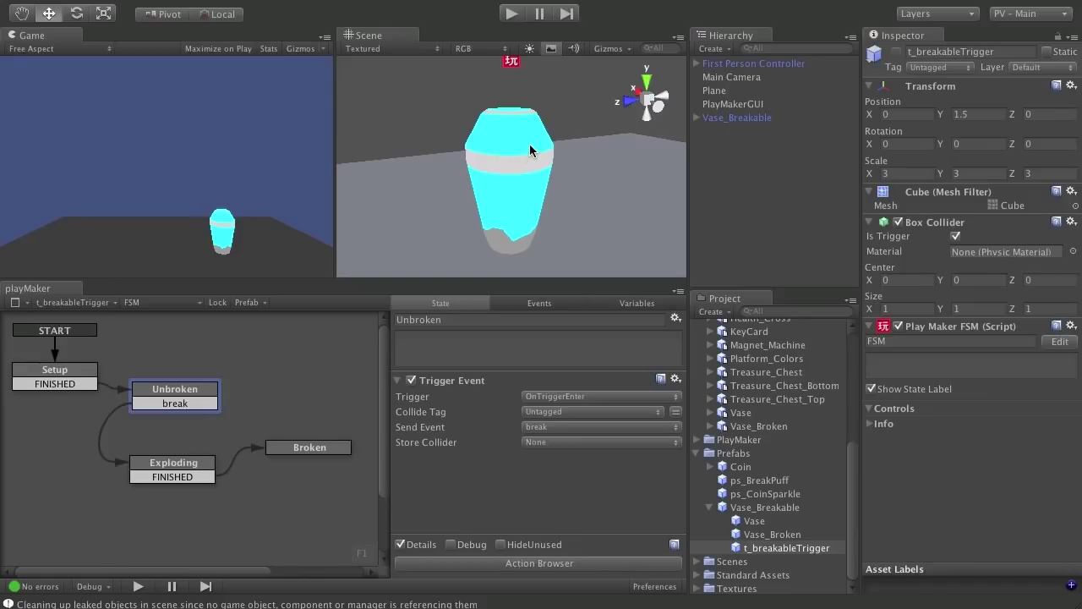
left_click(193, 465)
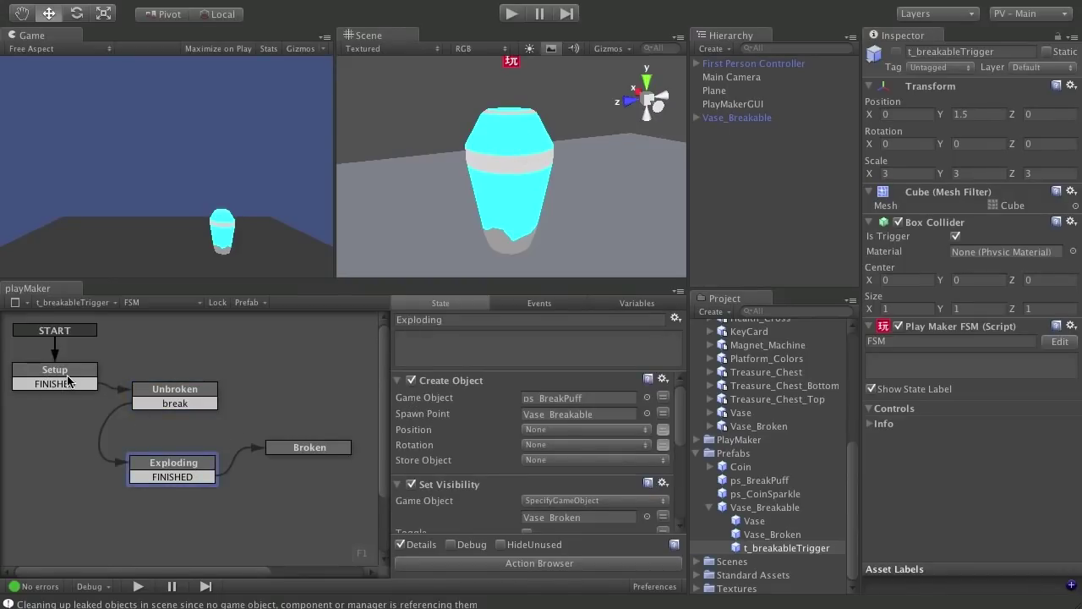
left_click(162, 392)
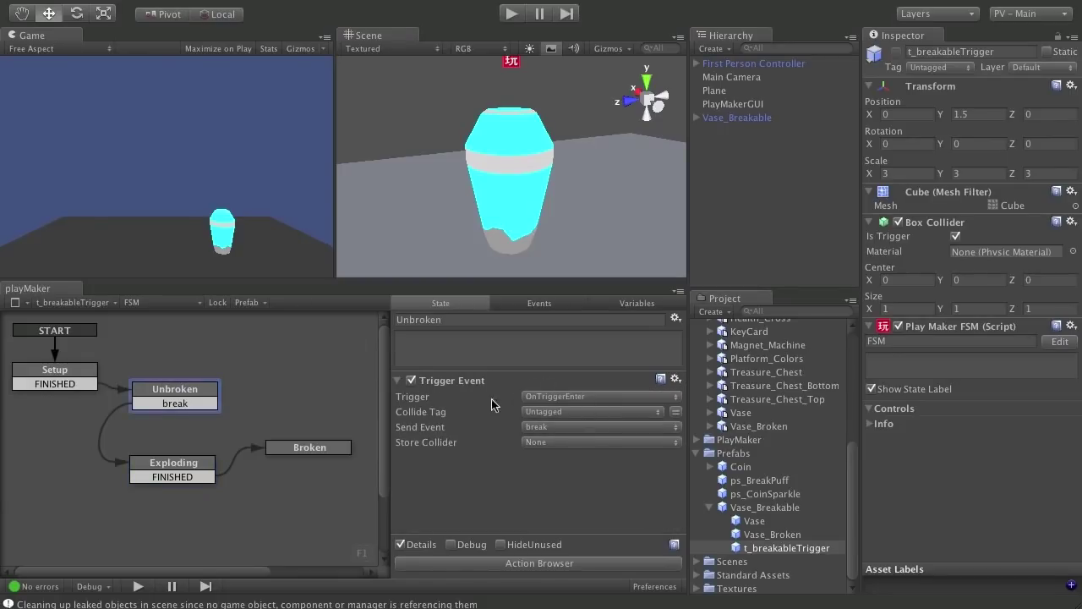
left_click_drag(177, 465, 172, 471)
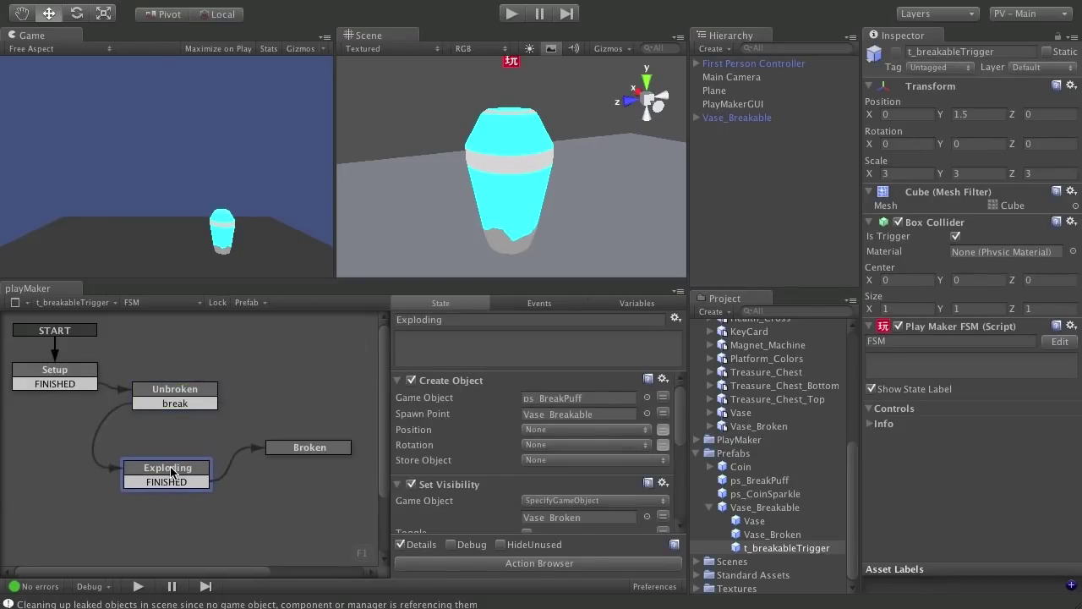
left_click(177, 402)
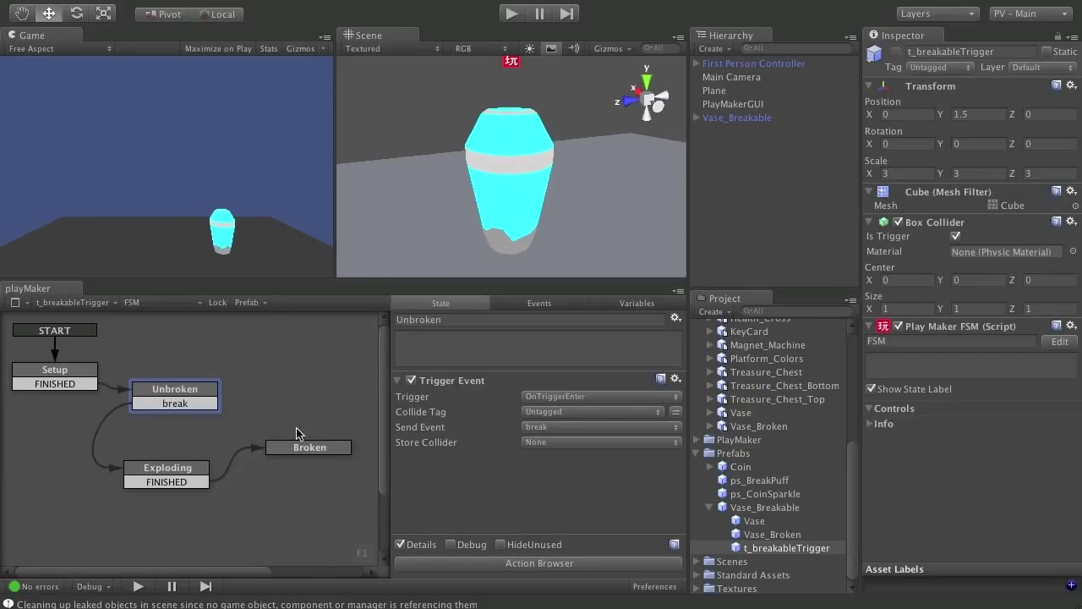
Examine the placed Vase_Breakable instance and its t_breakableTrigger, Vase and Vase_Broken children in the scene
left_click(697, 118)
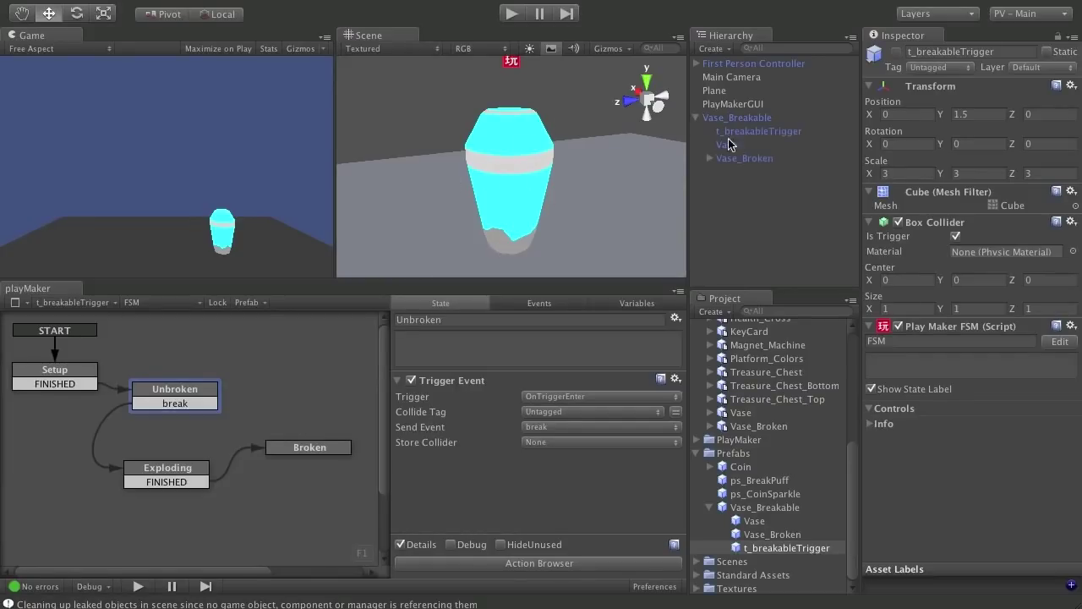
left_click(740, 158)
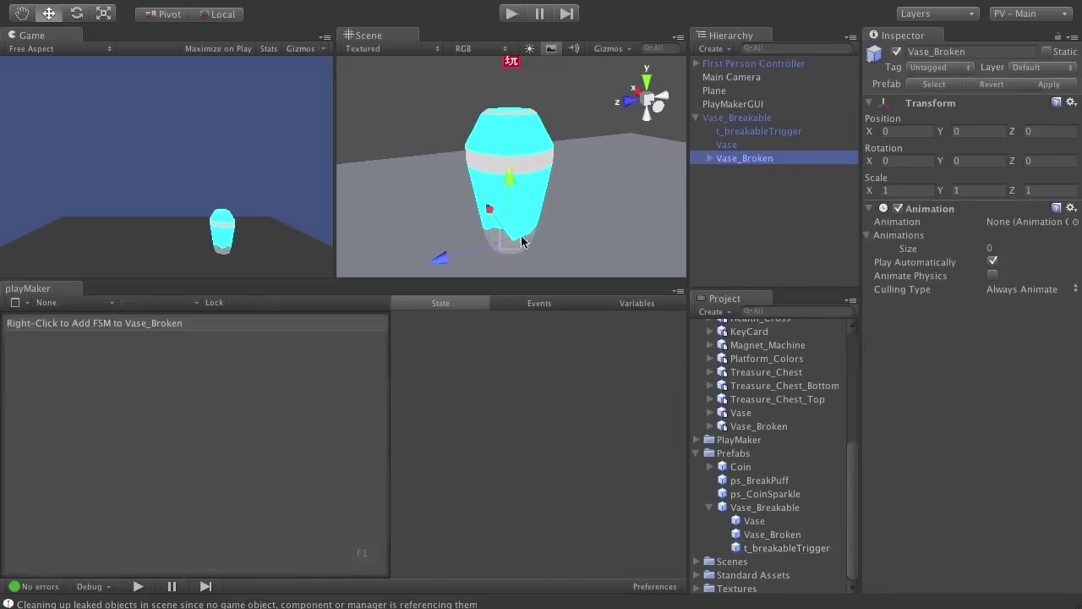
left_click(732, 132)
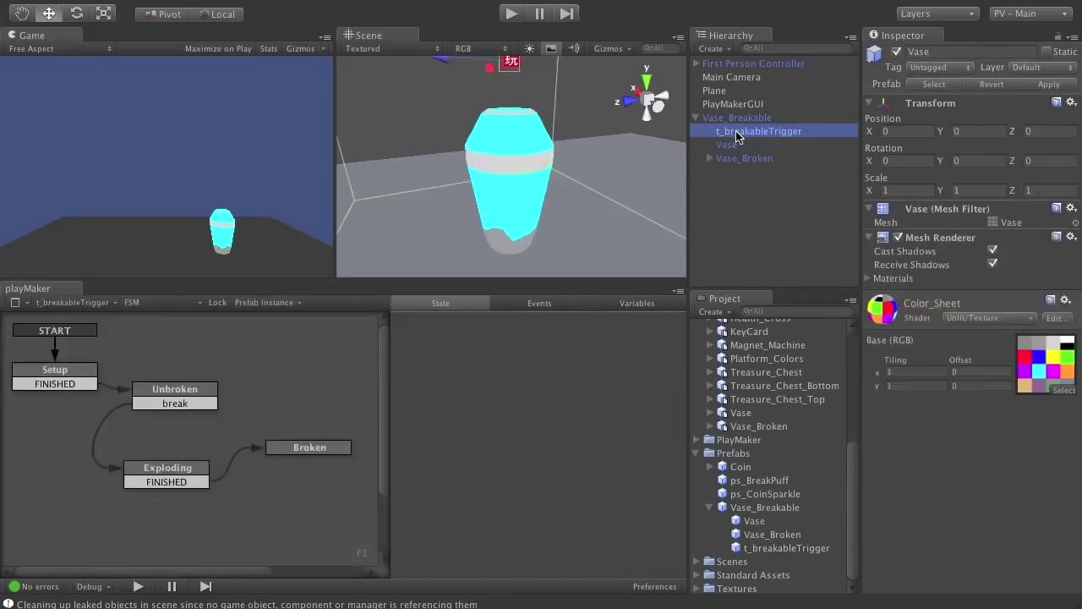
left_click(736, 117)
left_click(735, 131)
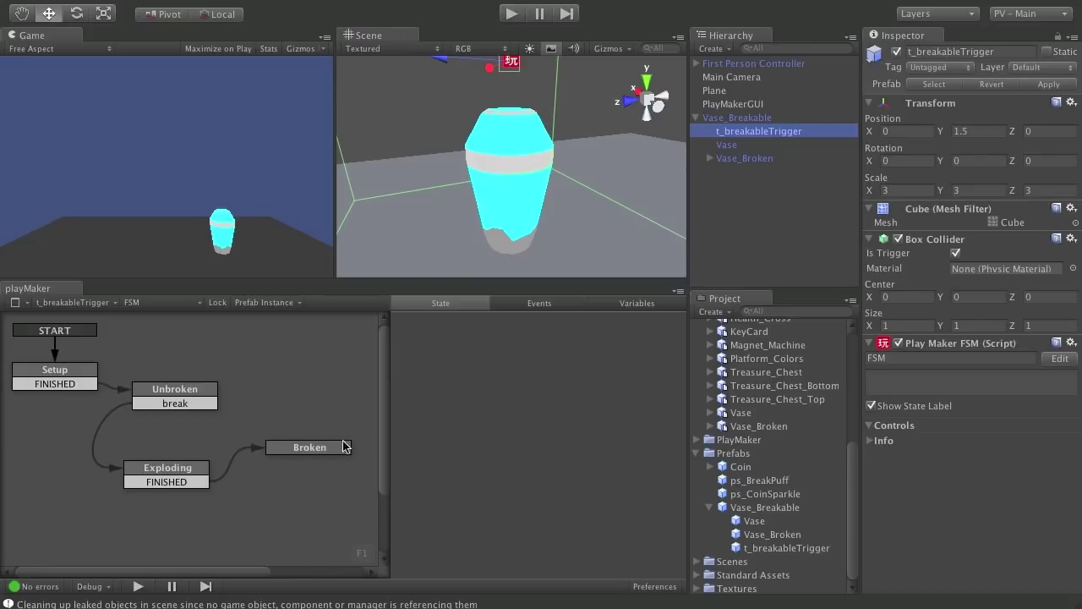
left_click(744, 158)
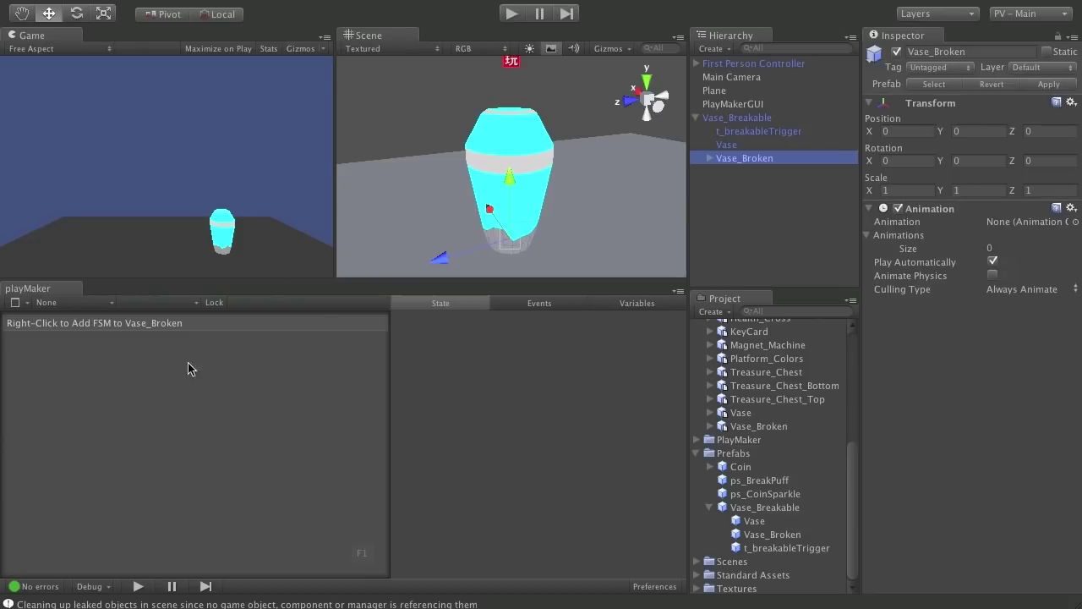
left_click(731, 144)
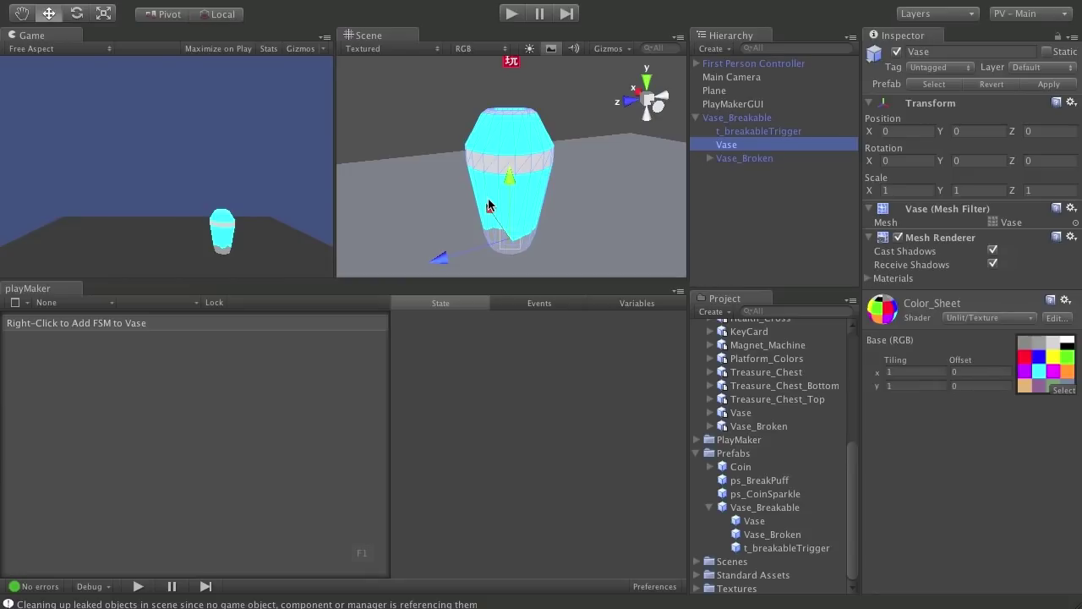
left_click(766, 118)
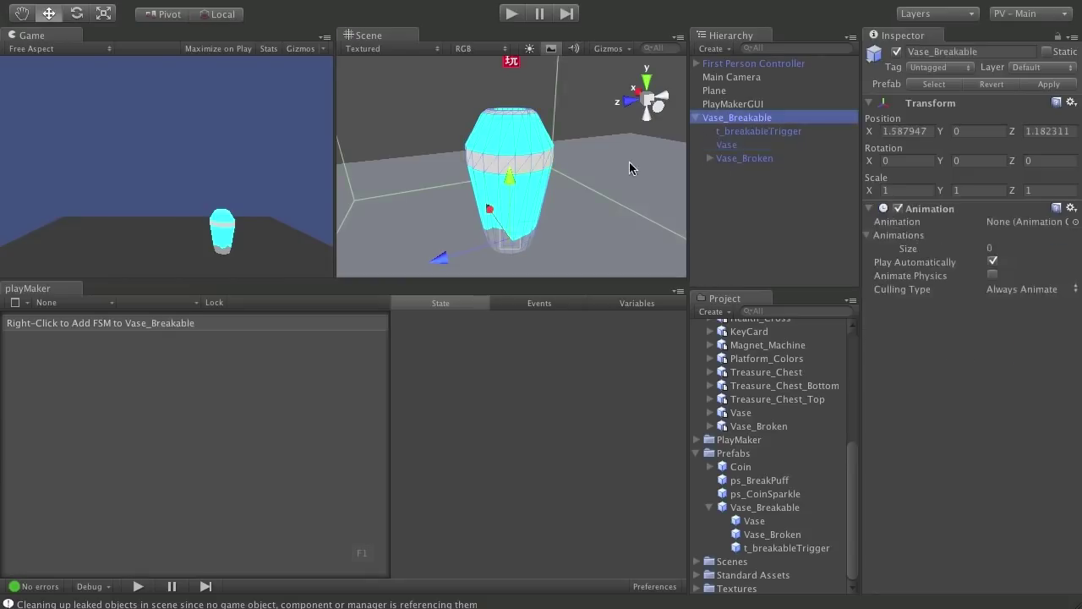
left_click(747, 132)
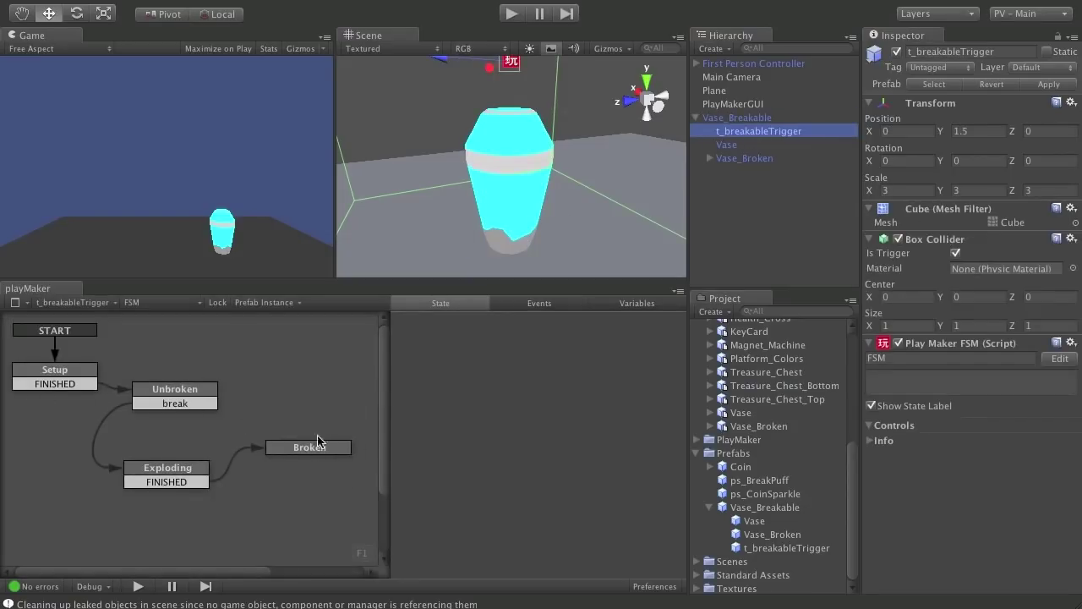